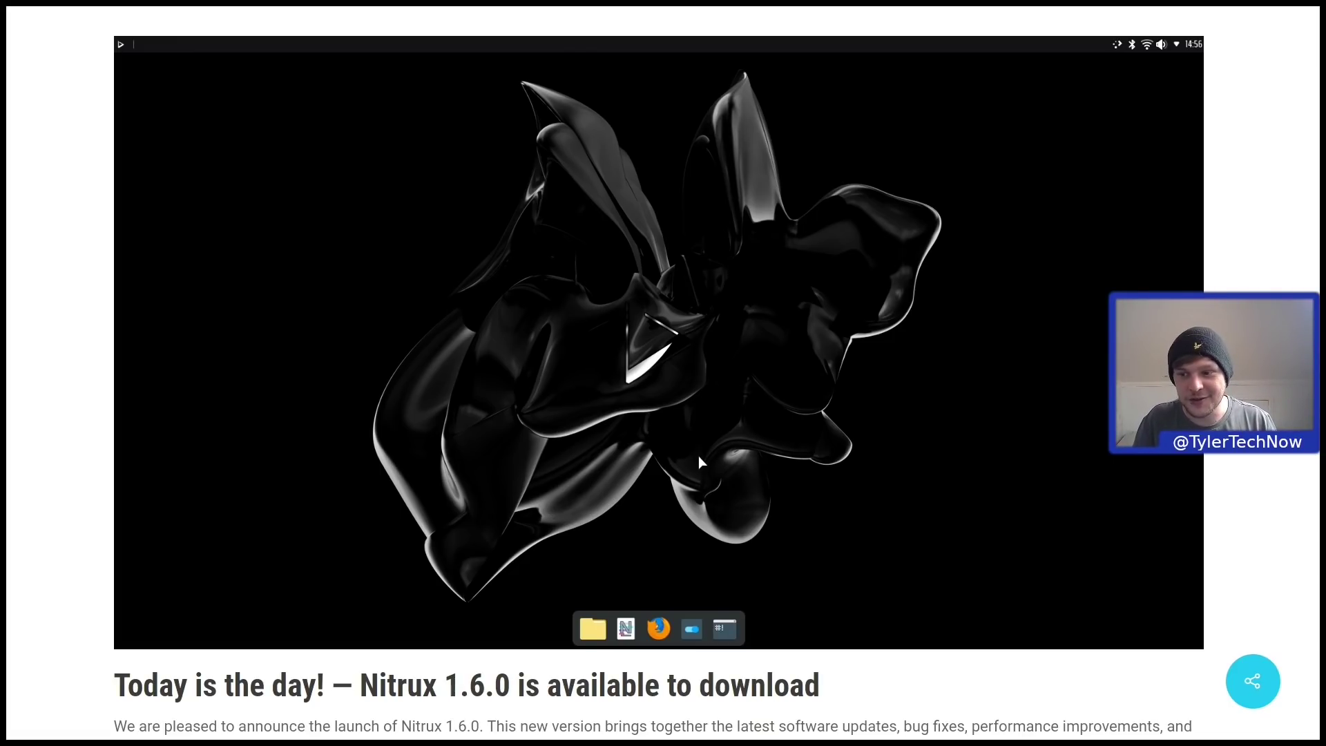
# Read the Nitrux 1.6.0 release notes on updated software, including Firefox, Heroic Games Launcher, MauiKit and the Maui Apps
pyautogui.scroll(-15, 698, 461)
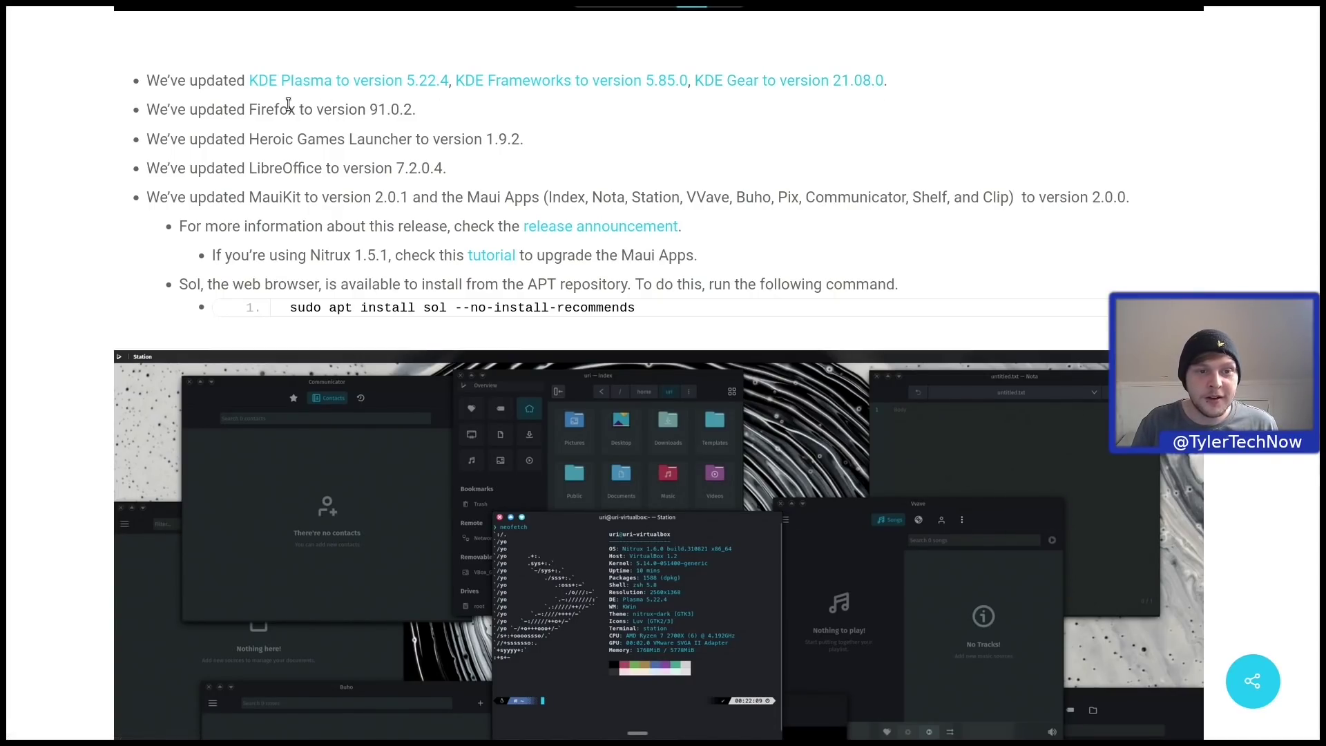
pyautogui.moveTo(250, 105); pyautogui.dragTo(415, 112)
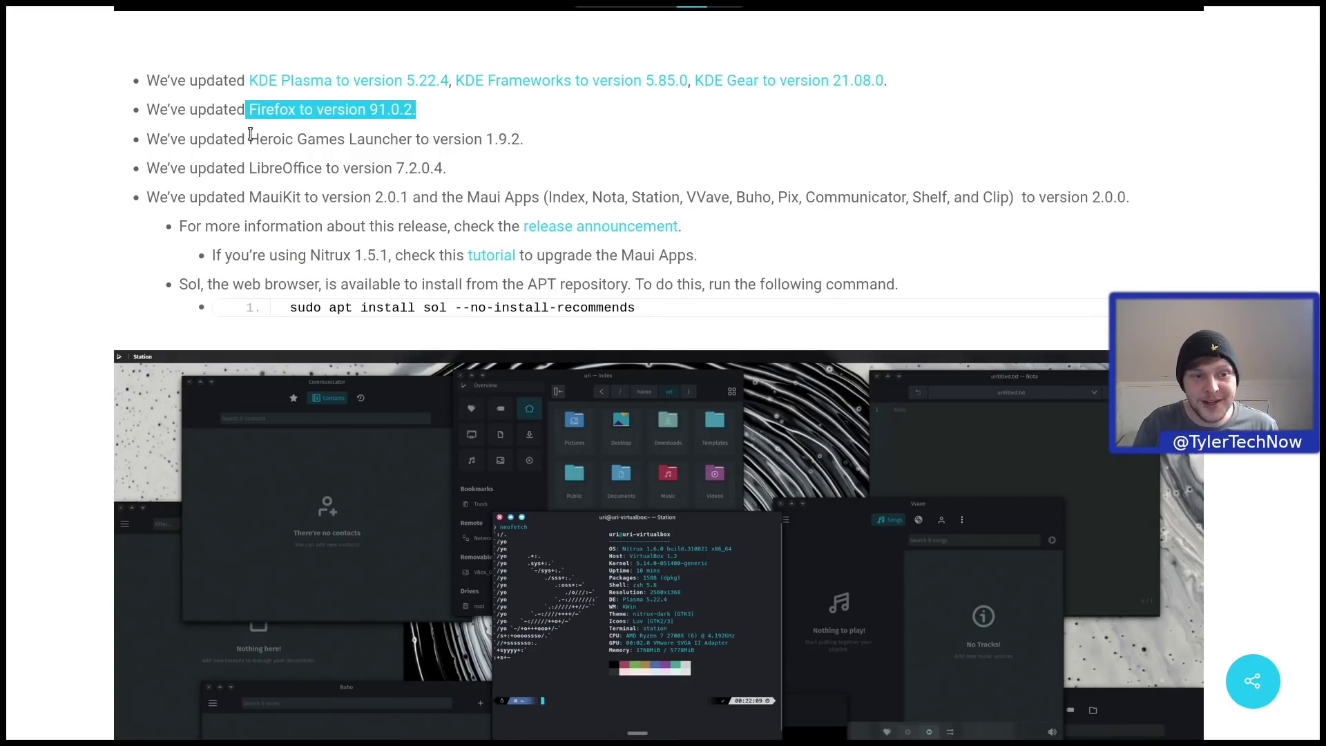
pyautogui.moveTo(249, 136); pyautogui.dragTo(518, 133)
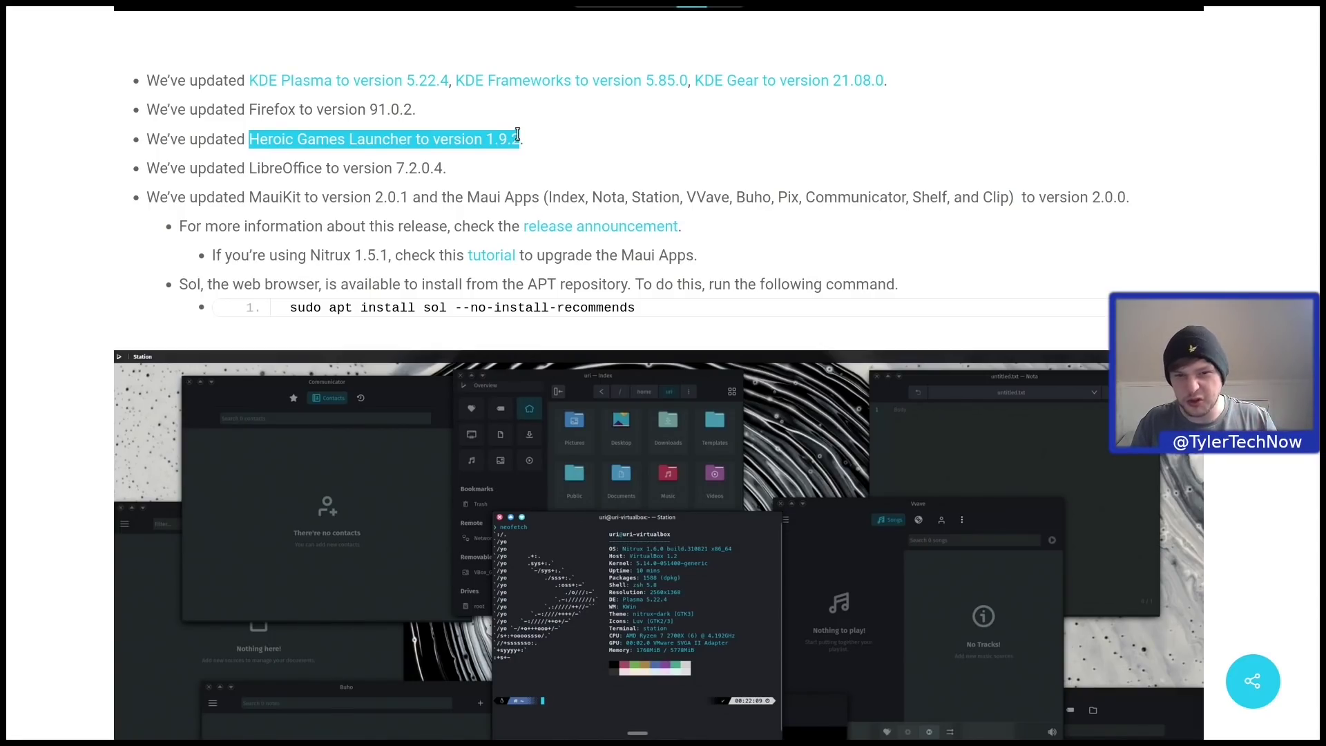
pyautogui.moveTo(517, 133); pyautogui.dragTo(517, 133)
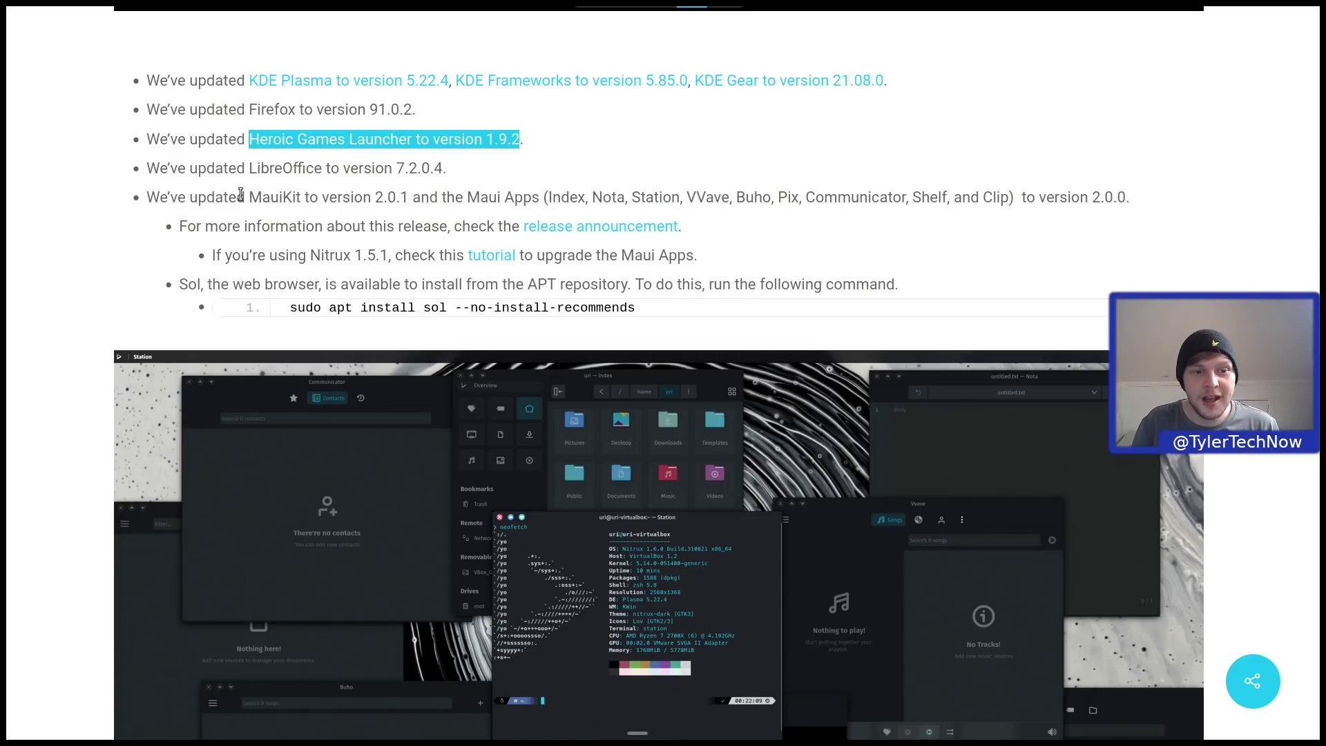
pyautogui.moveTo(245, 197); pyautogui.dragTo(533, 197)
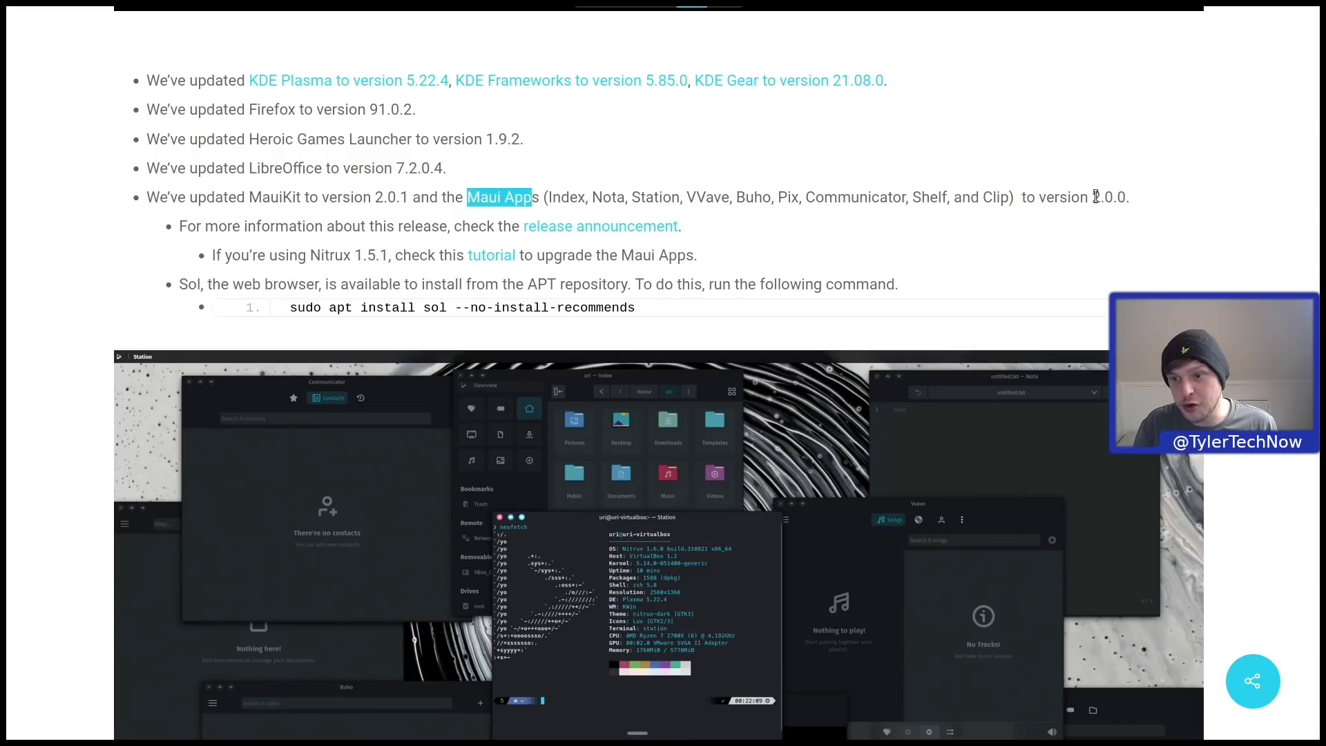
pyautogui.moveTo(1093, 197); pyautogui.dragTo(1121, 194)
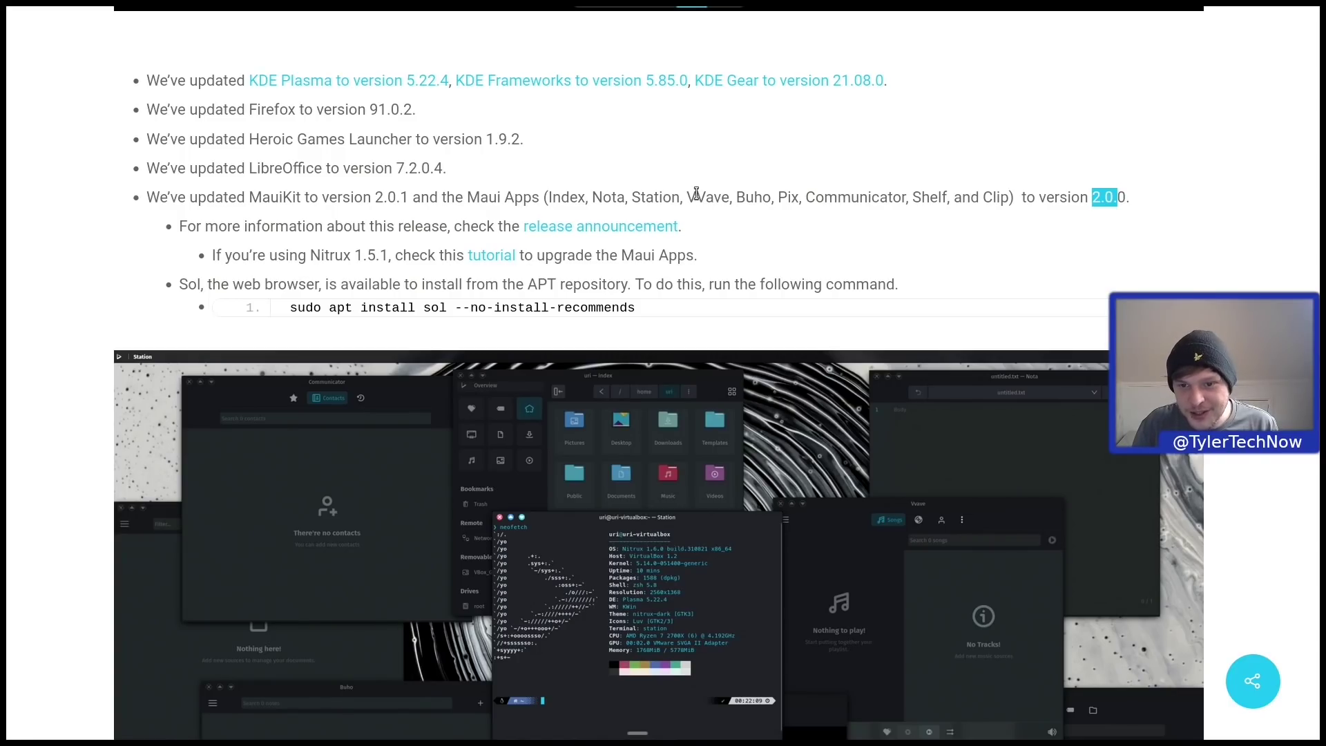
pyautogui.moveTo(696, 197); pyautogui.dragTo(961, 192)
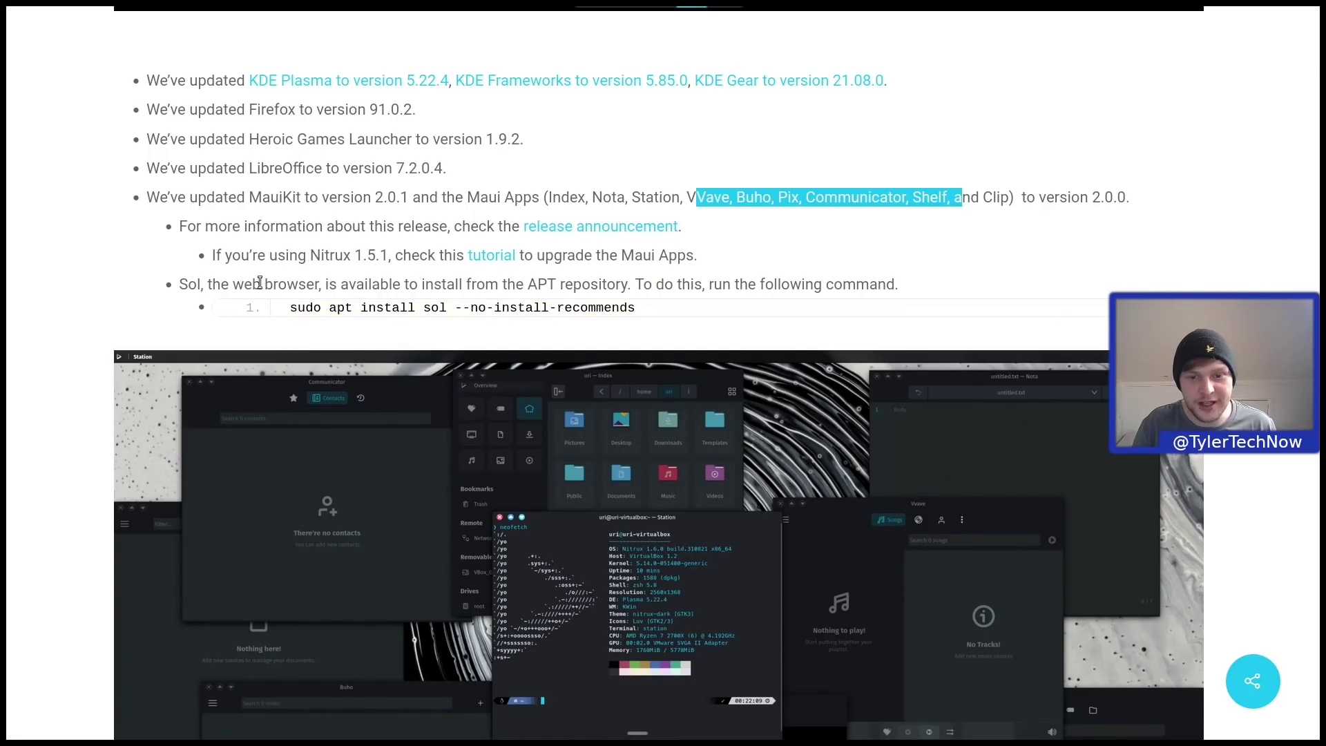
# Read the release notes on the NX Software Center, touchpad gestures, the Powerlevel10k theme and the Konsole color scheme
pyautogui.scroll(-10, 260, 283)
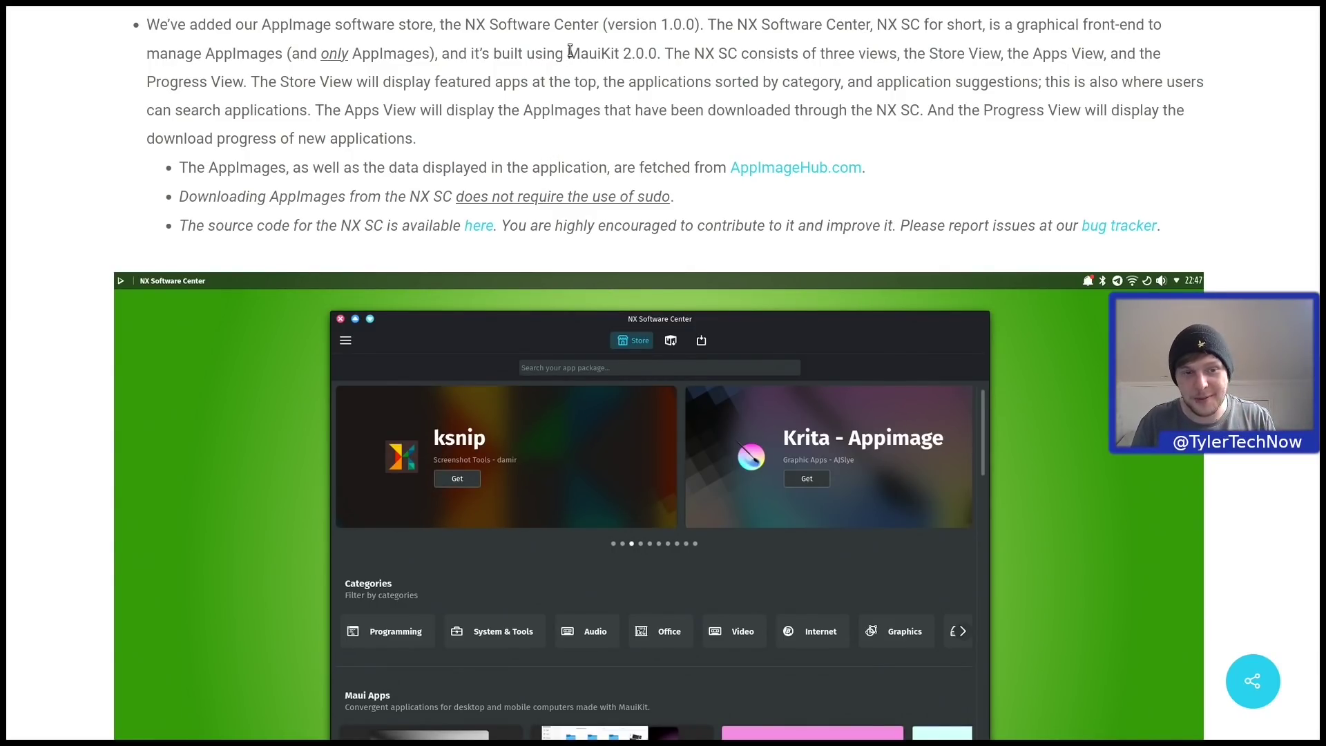
pyautogui.moveTo(397, 167); pyautogui.dragTo(539, 168)
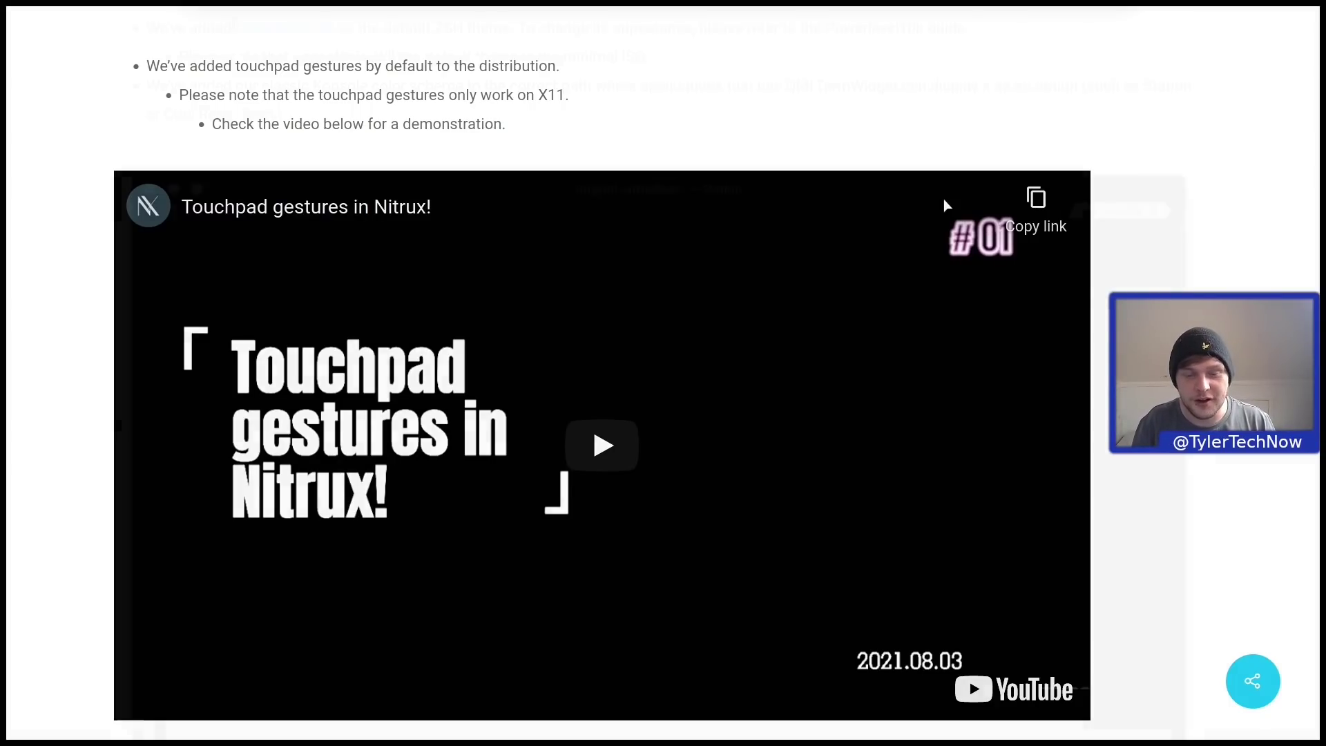
pyautogui.moveTo(233, 29); pyautogui.dragTo(502, 35)
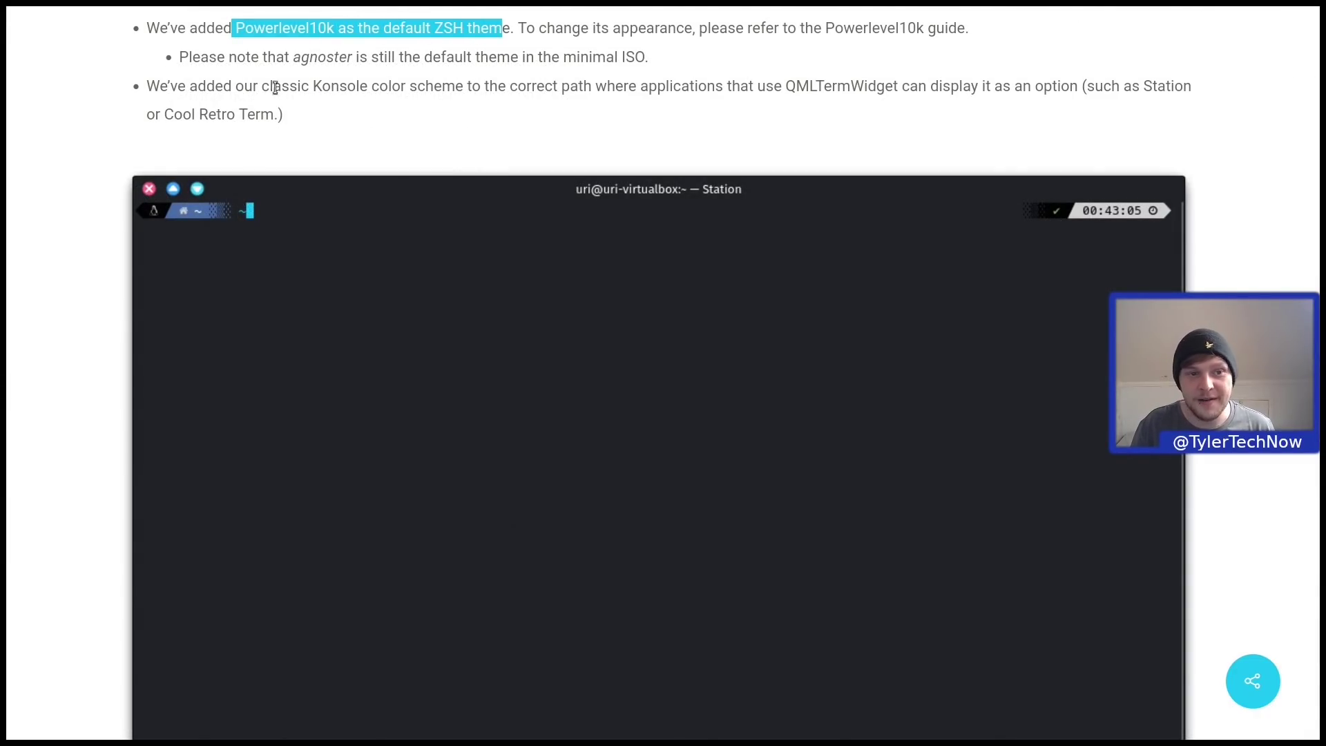
pyautogui.moveTo(261, 85); pyautogui.dragTo(979, 101)
pyautogui.moveTo(1140, 87); pyautogui.dragTo(1197, 90)
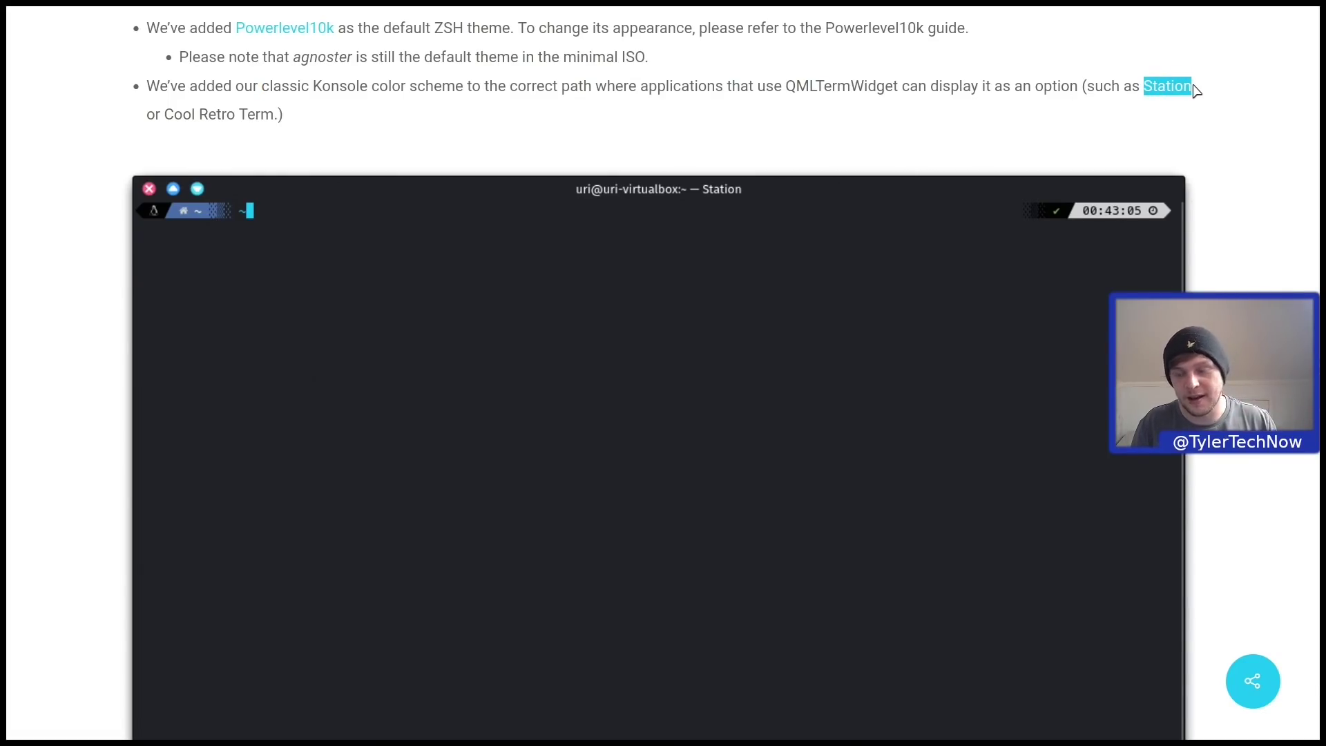
# Read the release notes on the added KWin scripts and the removal of Plasma Discover and LMMS
pyautogui.scroll(-15, 857, 217)
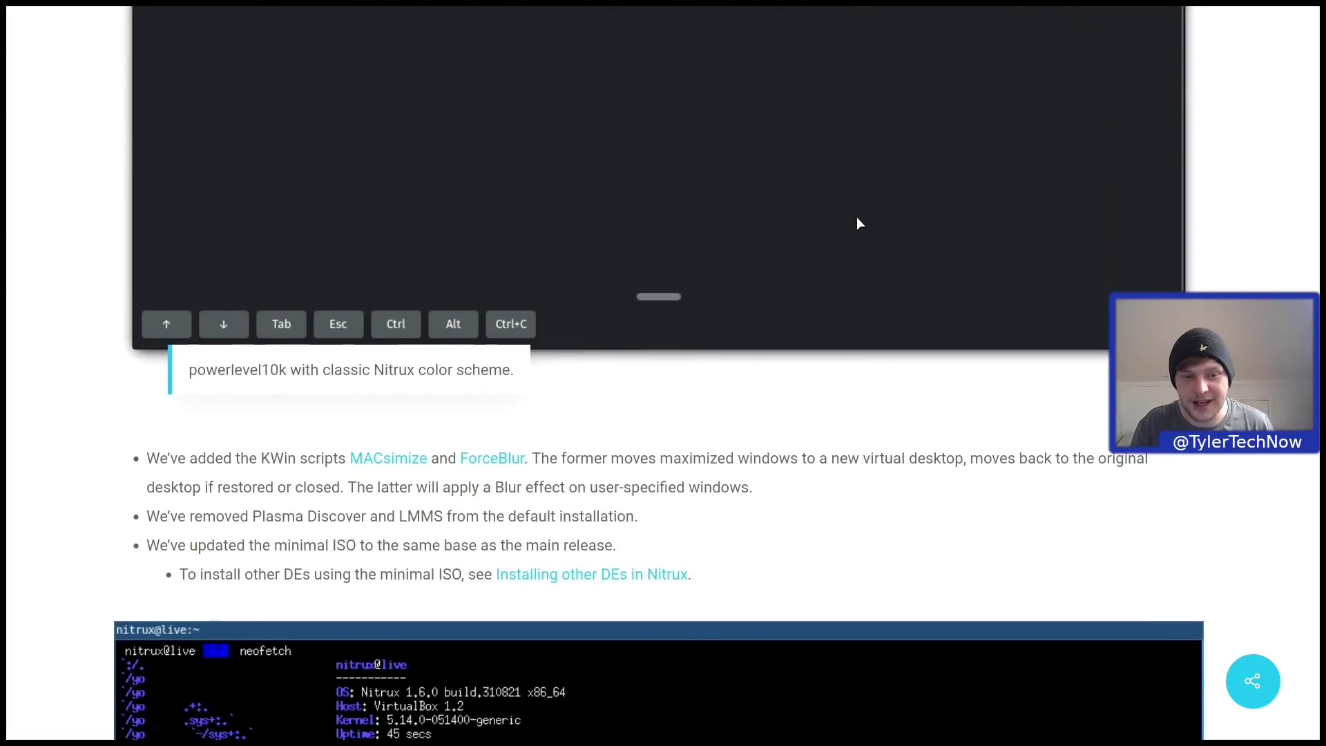
pyautogui.scroll(-2, 857, 224)
pyautogui.scroll(2, 857, 223)
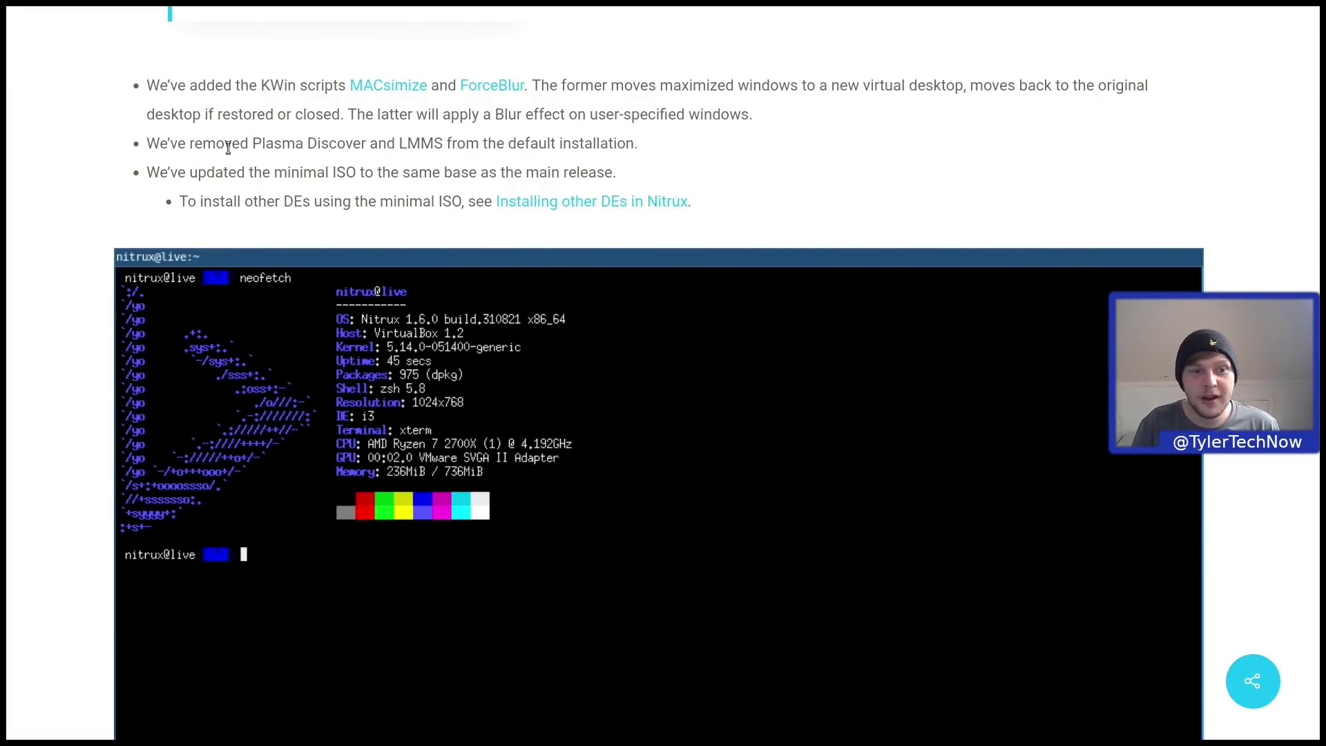
pyautogui.moveTo(255, 143); pyautogui.dragTo(365, 147)
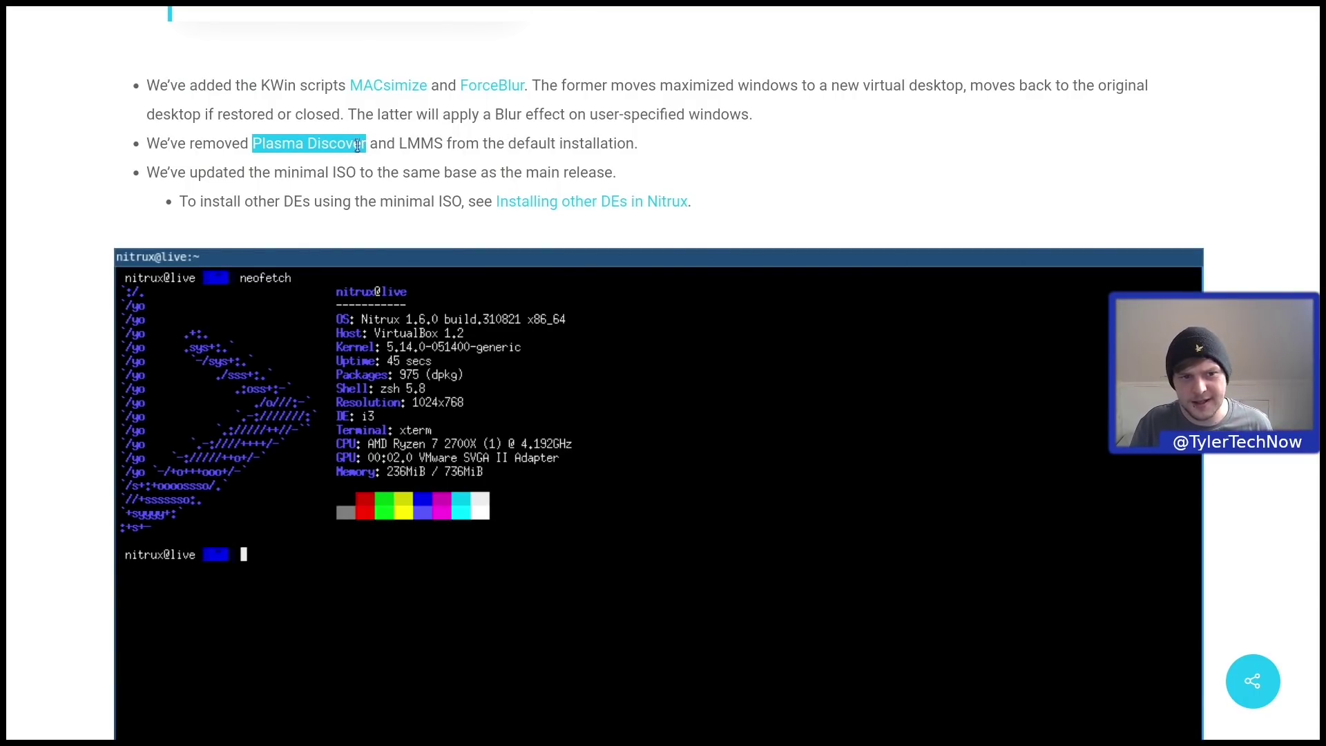
pyautogui.click(304, 143)
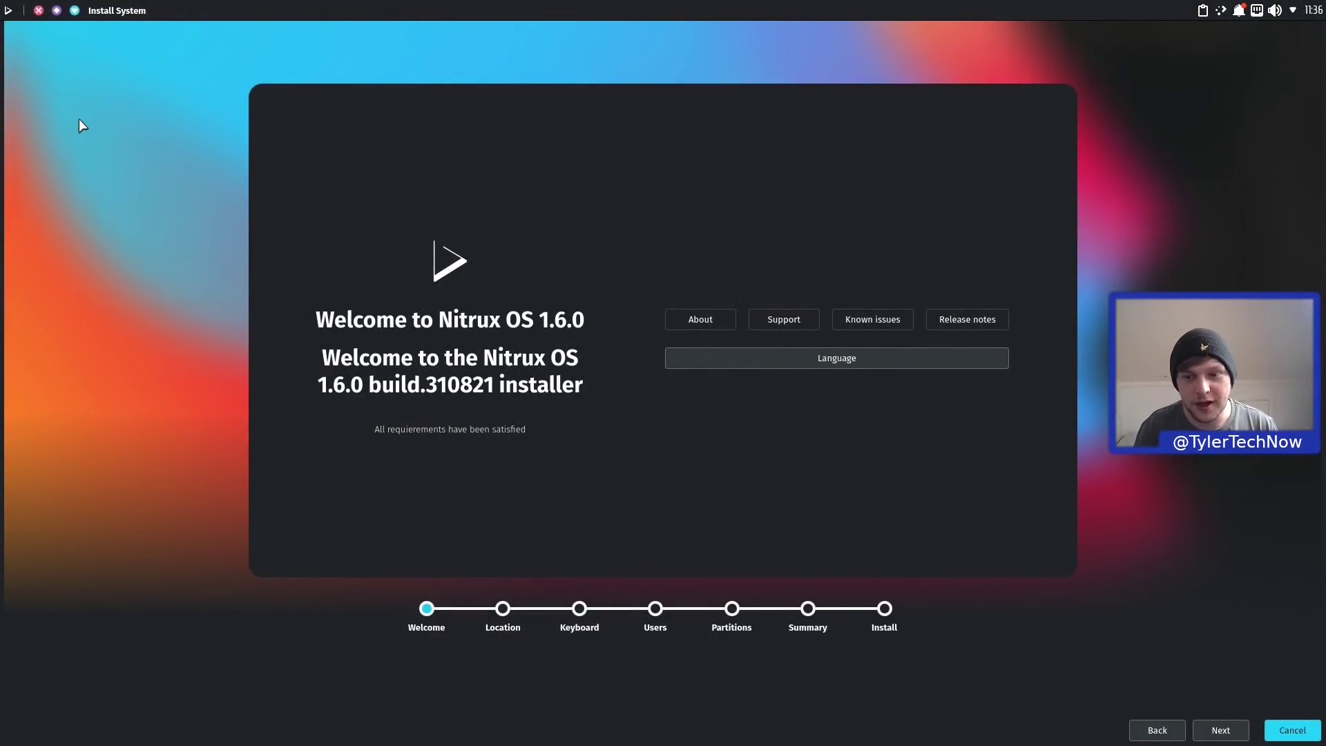
# Set the installer language to British English (United Kingdom) and continue to the location settings
pyautogui.click(829, 355)
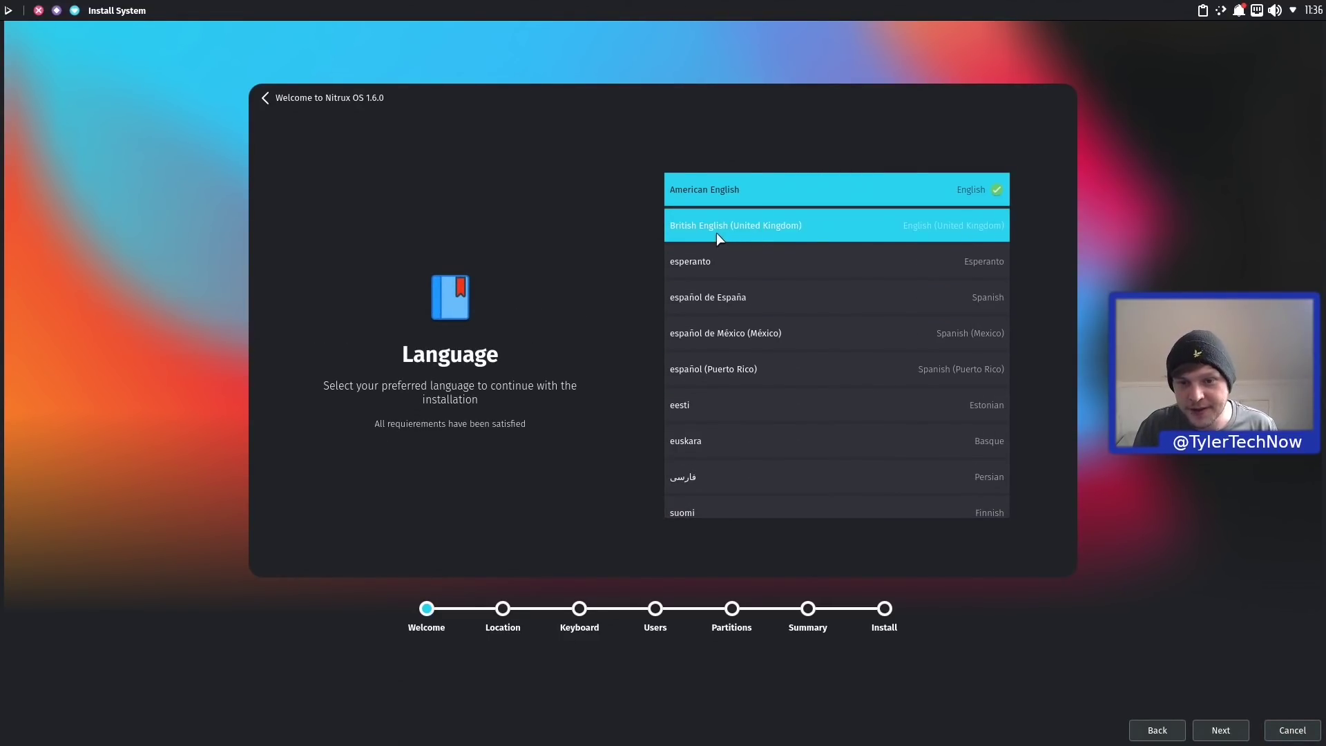
pyautogui.click(723, 225)
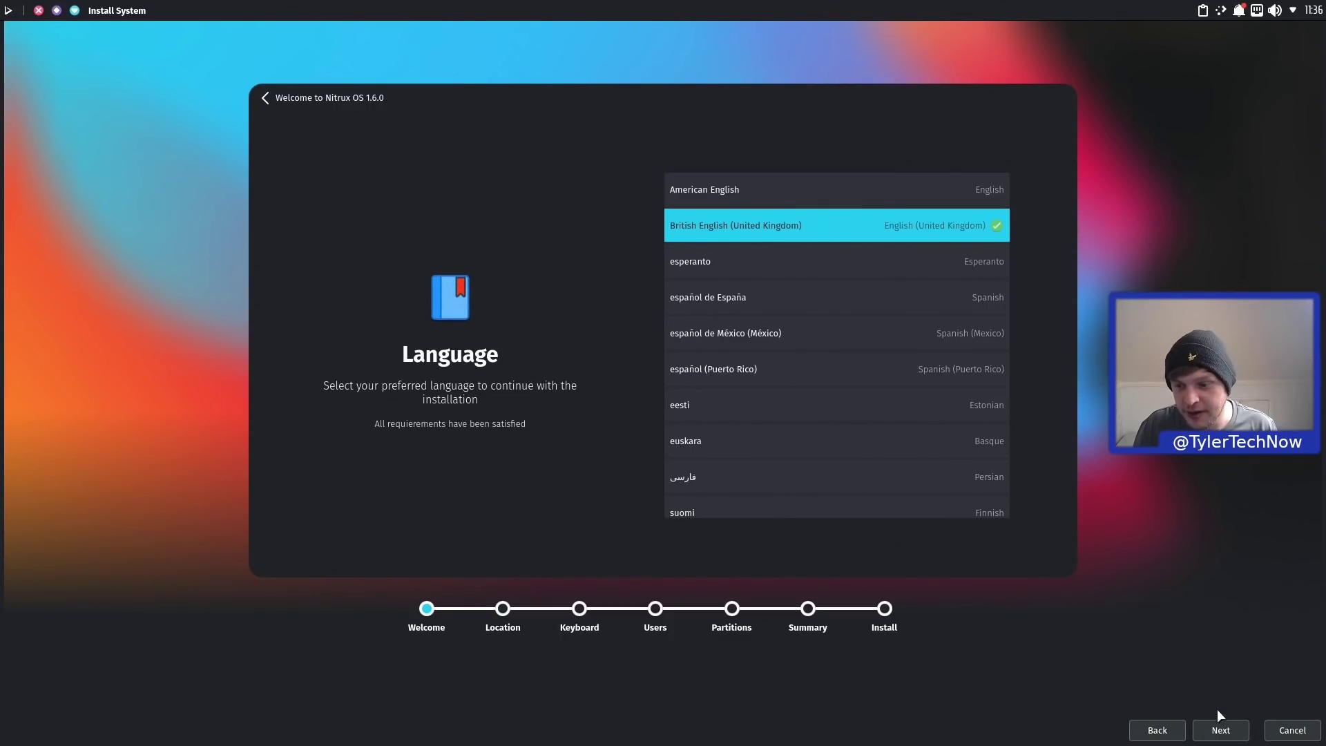
pyautogui.click(1220, 729)
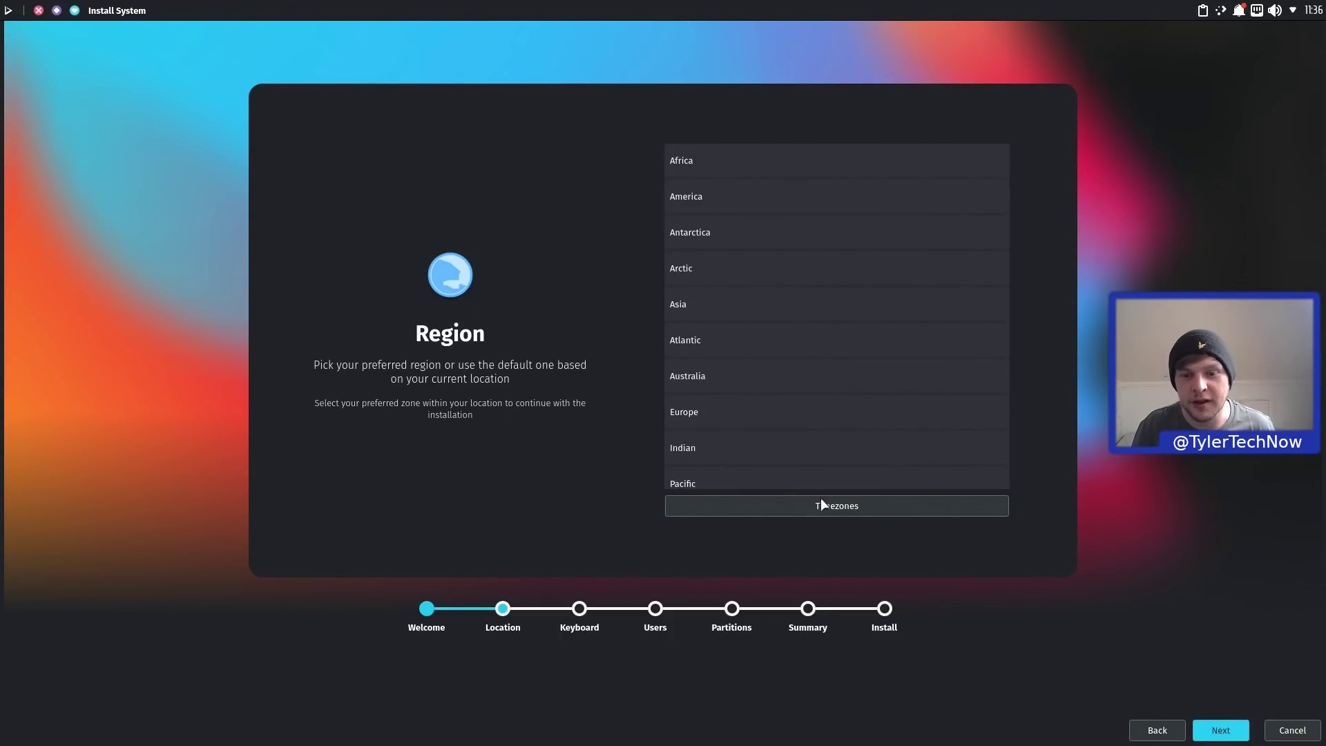
# Set the timezone to Europe/London and accept the Generic 105-key PC keyboard model
pyautogui.click(695, 412)
pyautogui.scroll(-6, 698, 409)
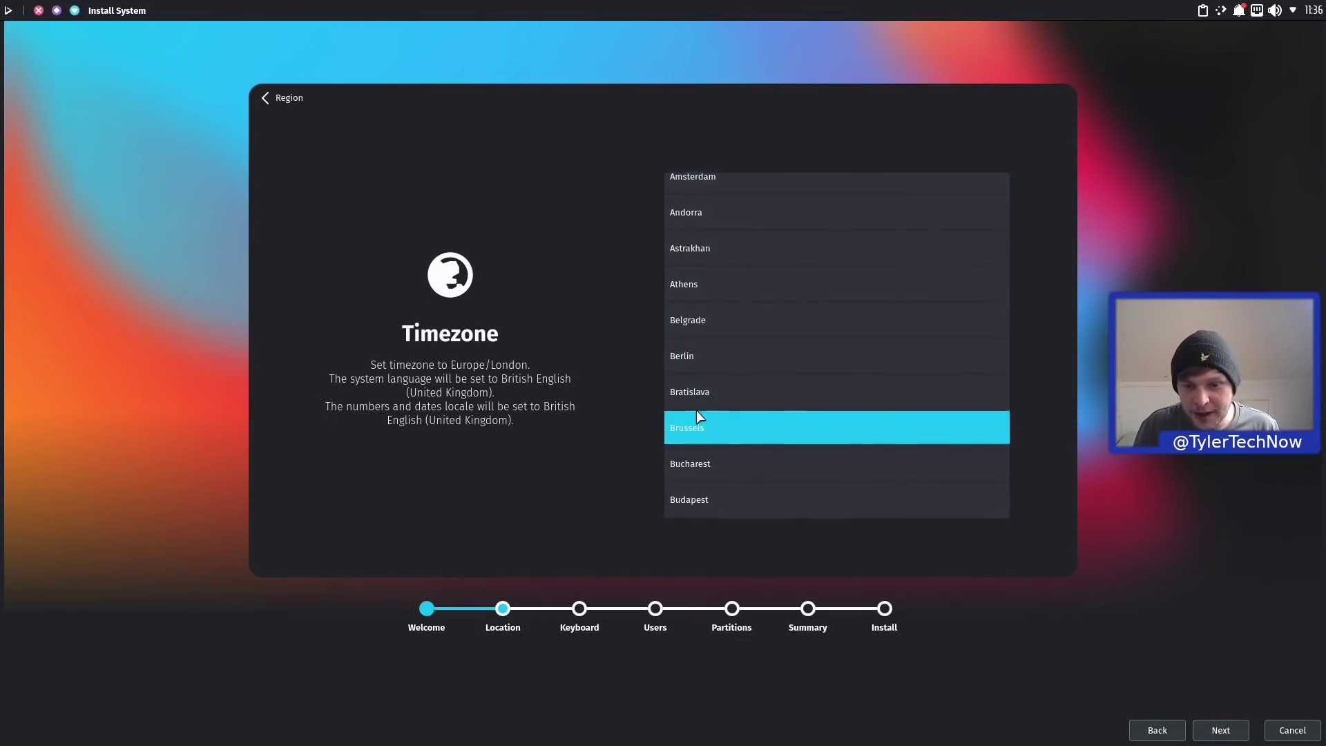
pyautogui.scroll(-3, 712, 406)
pyautogui.click(699, 384)
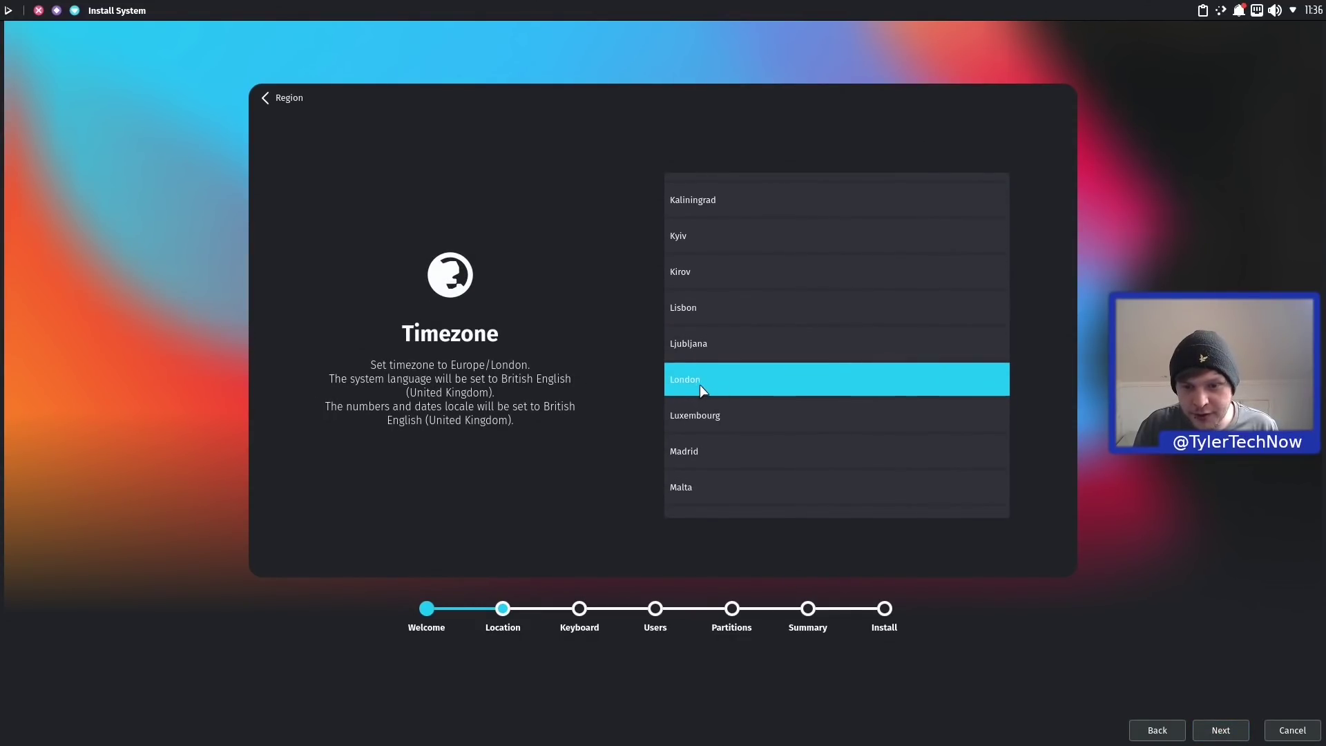
pyautogui.scroll(-1, 712, 389)
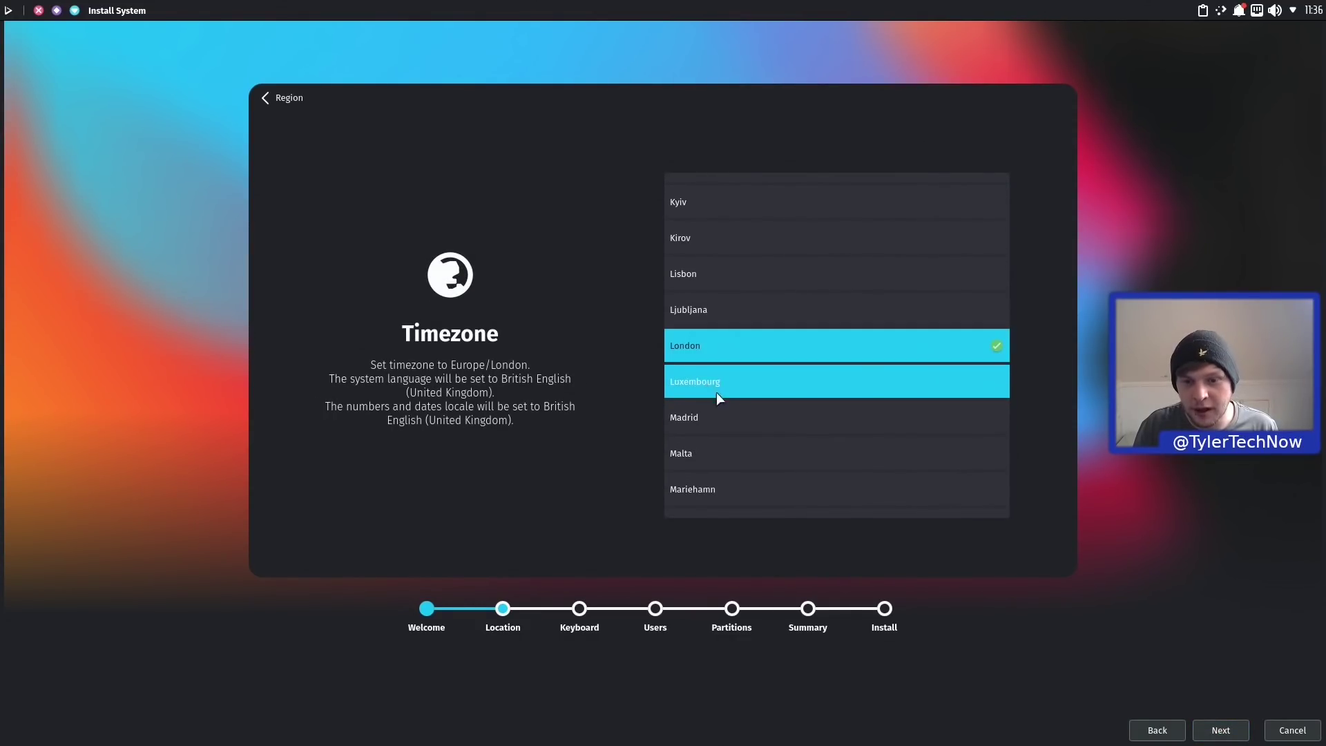
pyautogui.click(1210, 730)
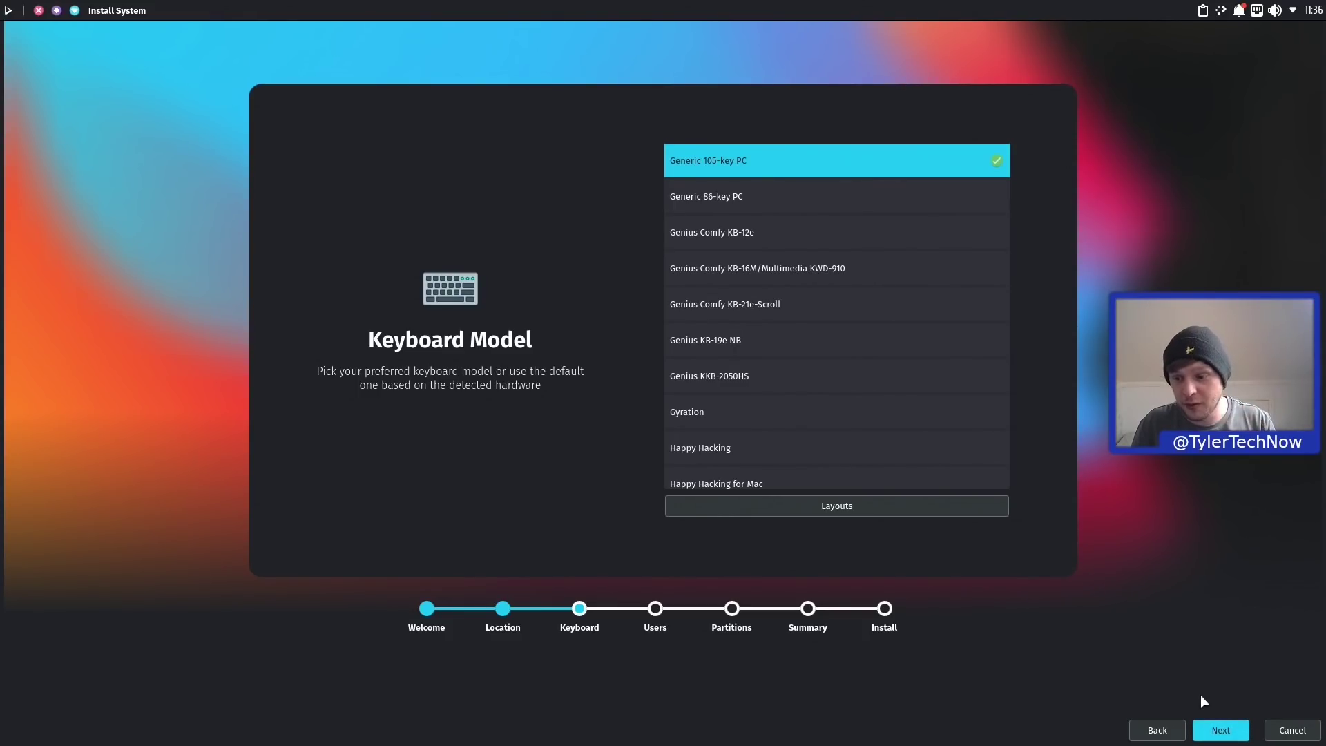
pyautogui.click(1219, 730)
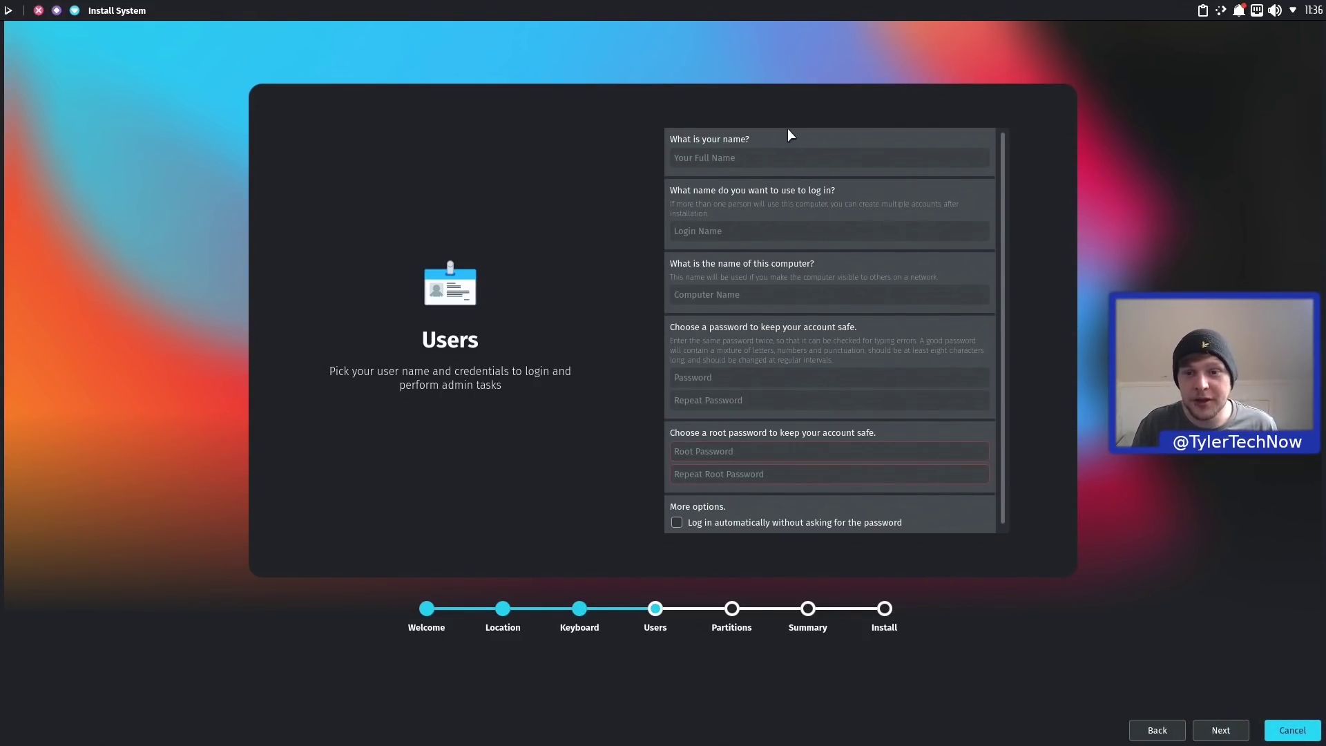
# Fill in the user's name, name the computer nitrux, enter the account and root passwords, and enable automatic login
pyautogui.click(770, 157)
pyautogui.write('tyler')
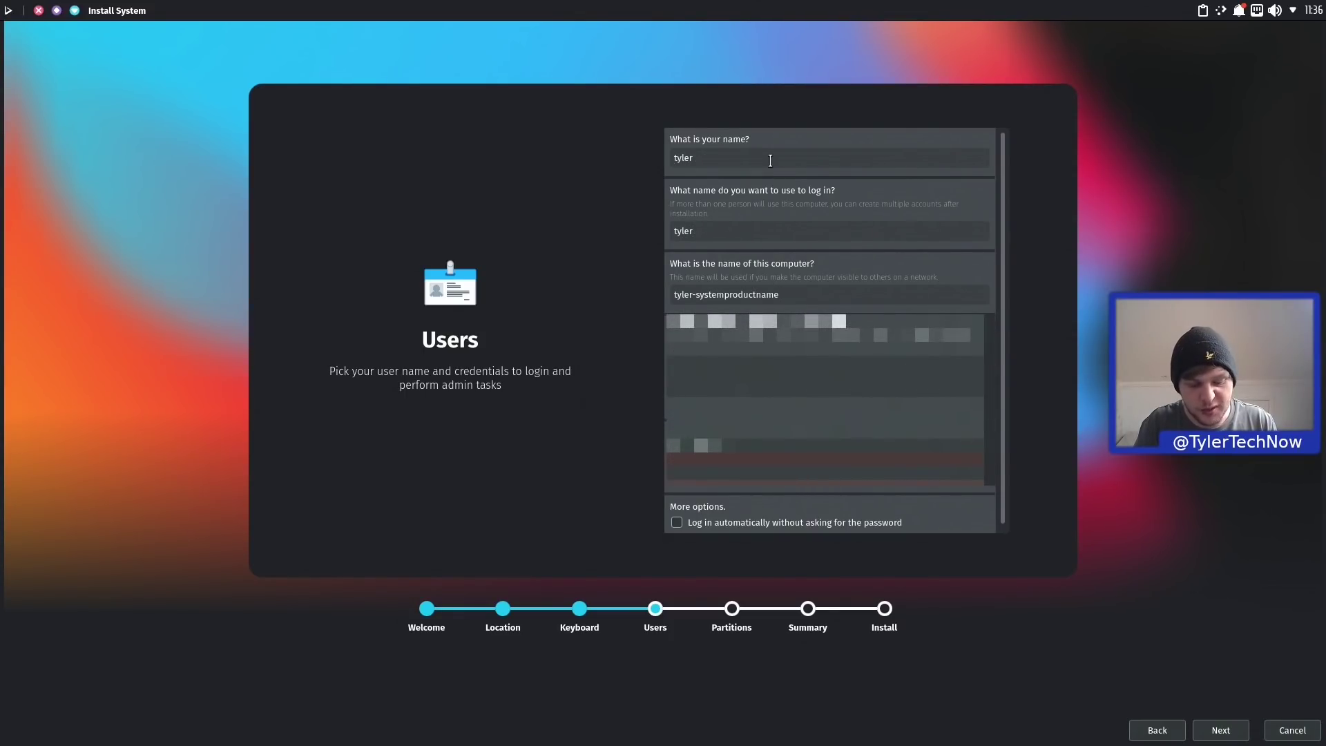
pyautogui.press('Tab')
pyautogui.press('Tab')
pyautogui.write('nitrux')
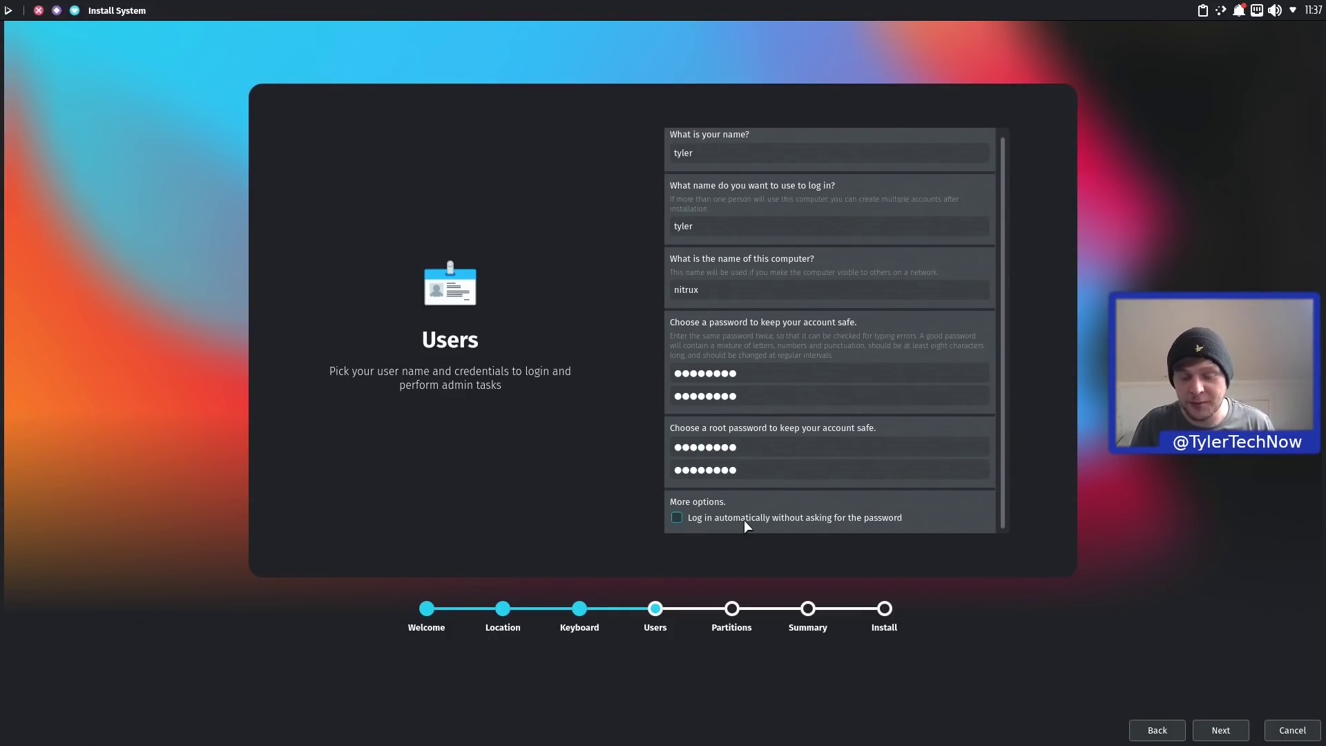
pyautogui.click(745, 520)
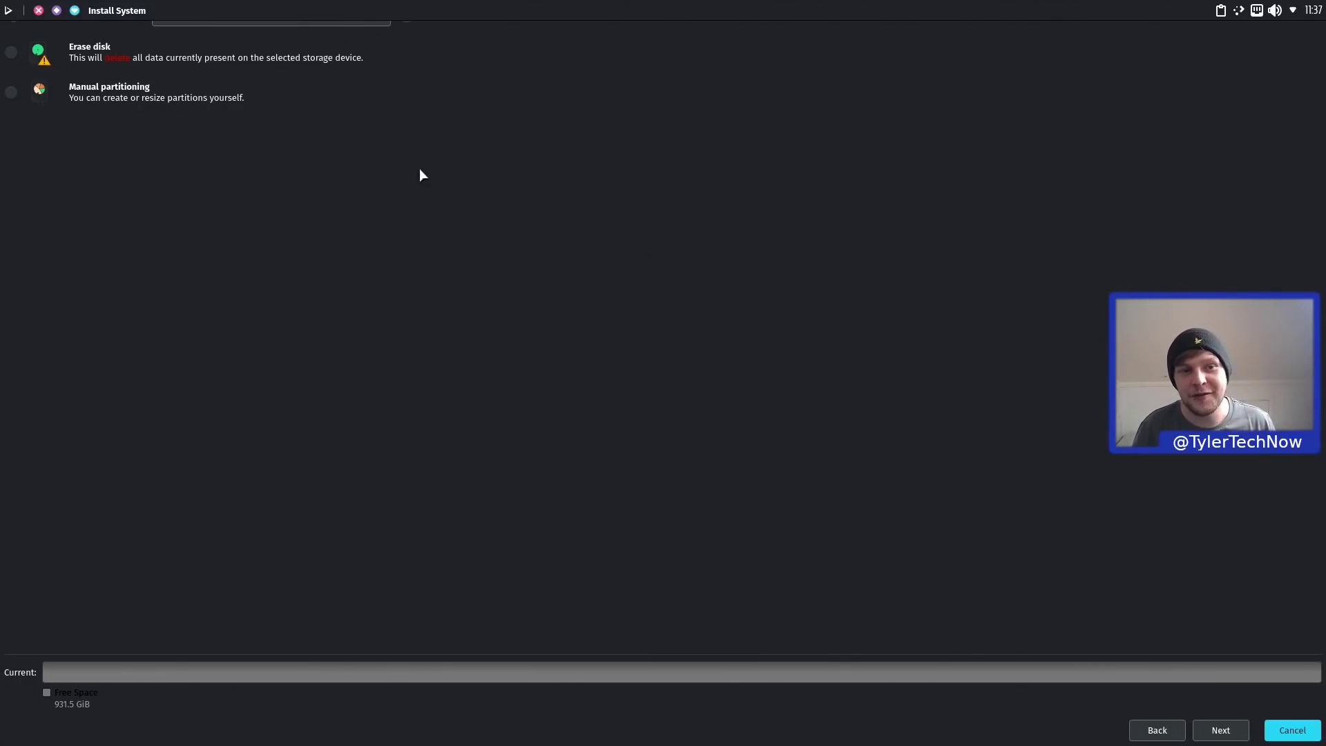
# Choose to erase the KINGSTON SA400S37120G disk (/dev/sdb) without encryption and start the Nitrux installation
pyautogui.click(350, 24)
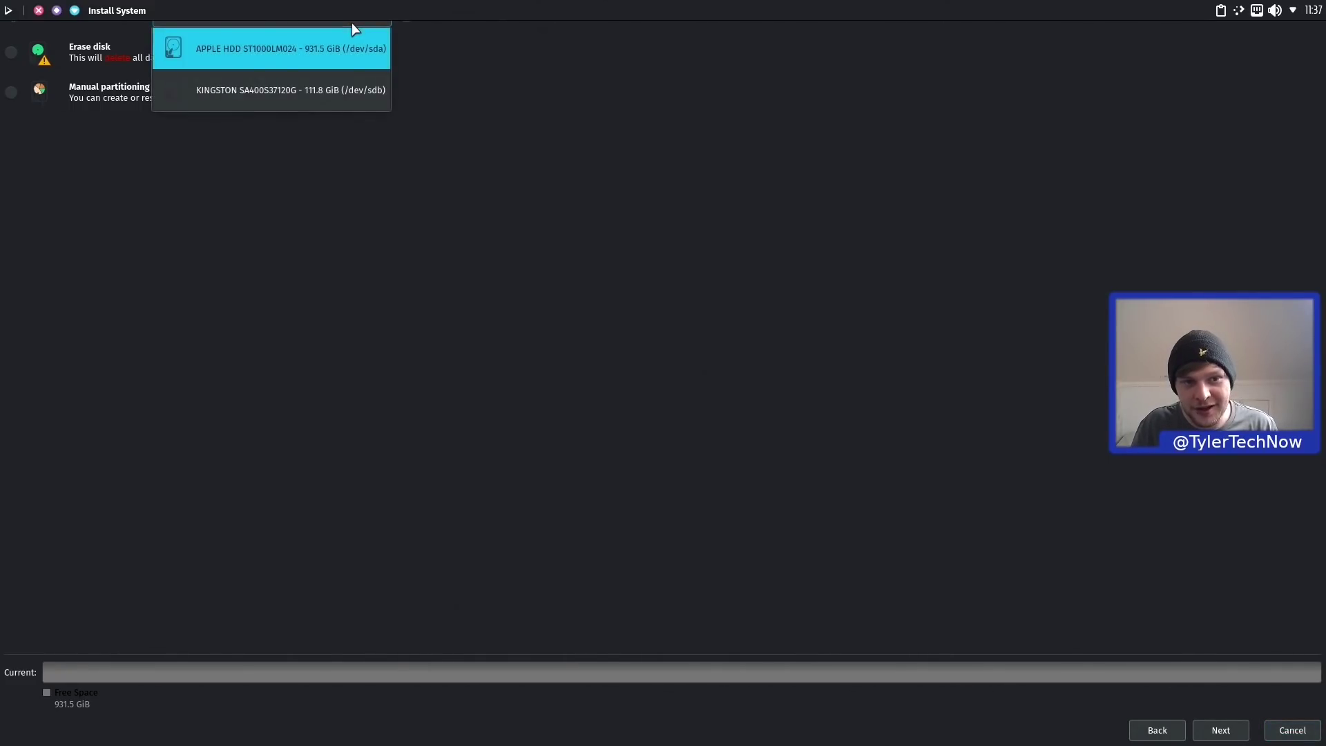
pyautogui.click(232, 90)
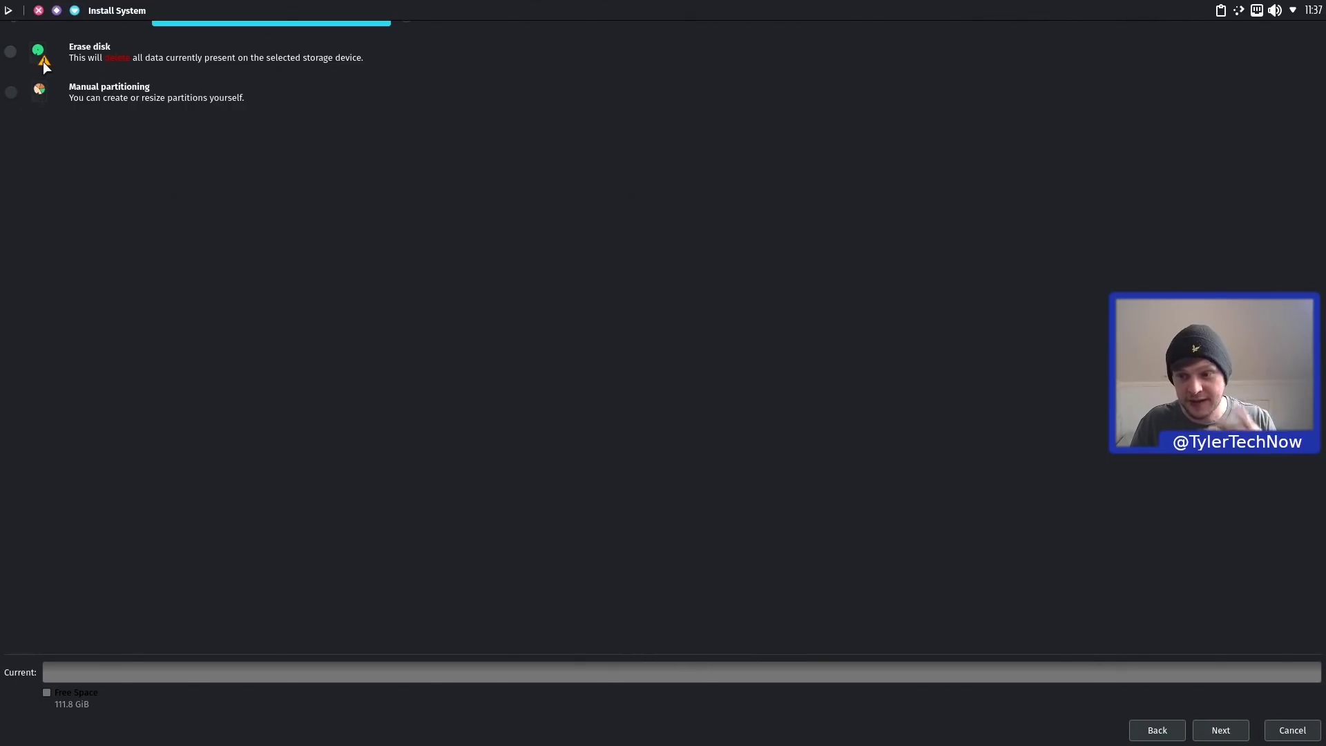
pyautogui.click(13, 49)
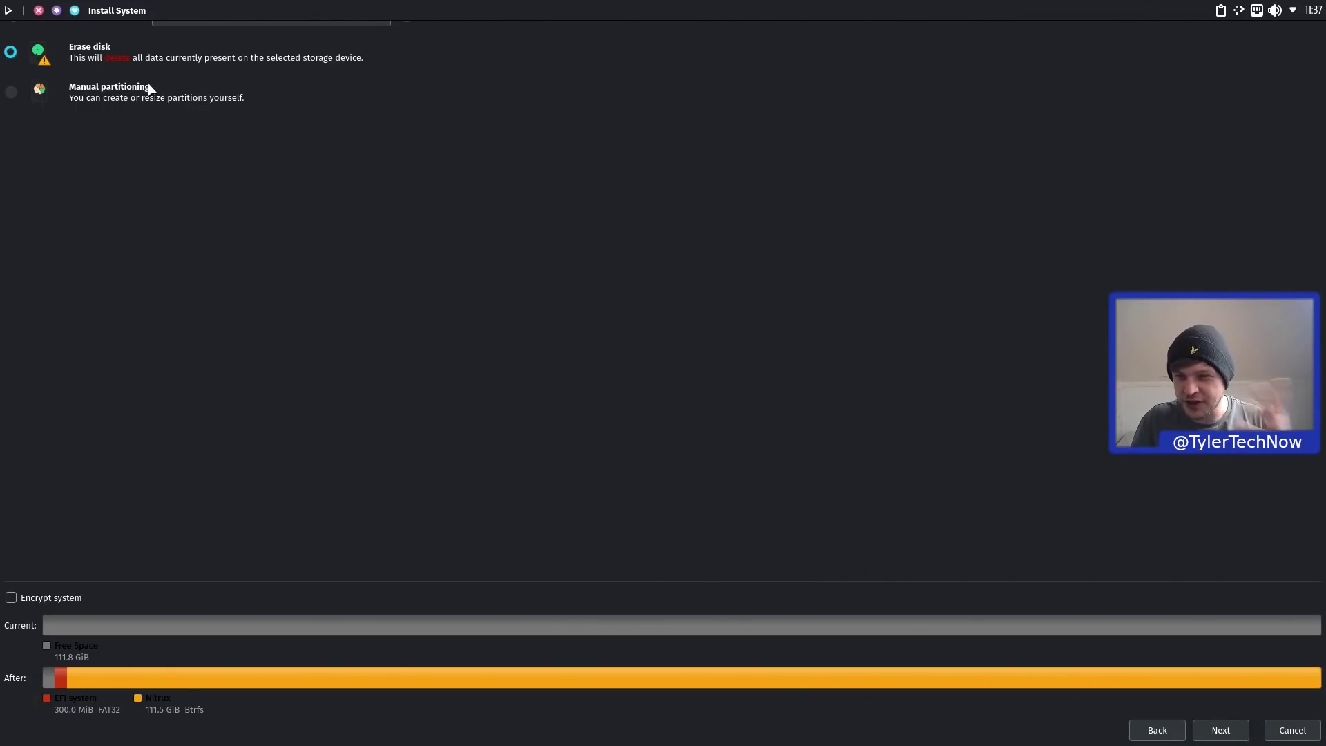
pyautogui.click(1220, 731)
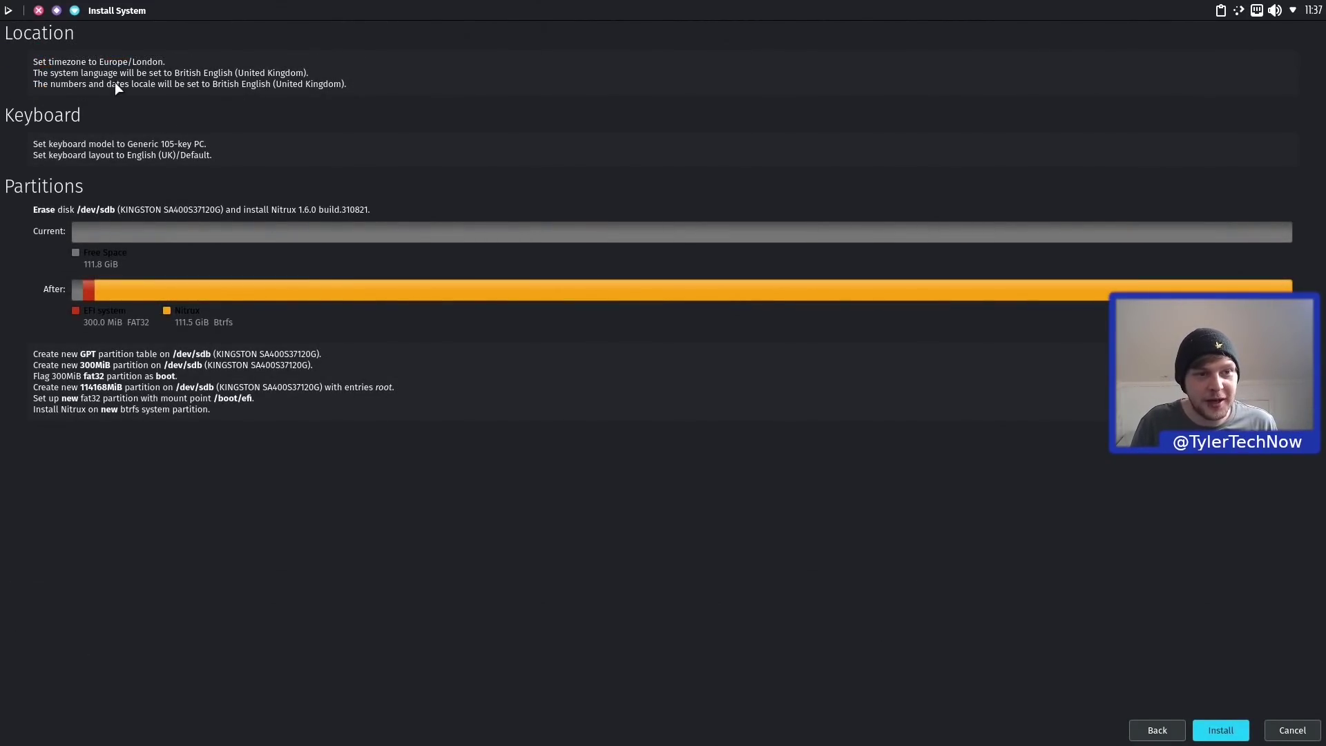
pyautogui.click(1209, 733)
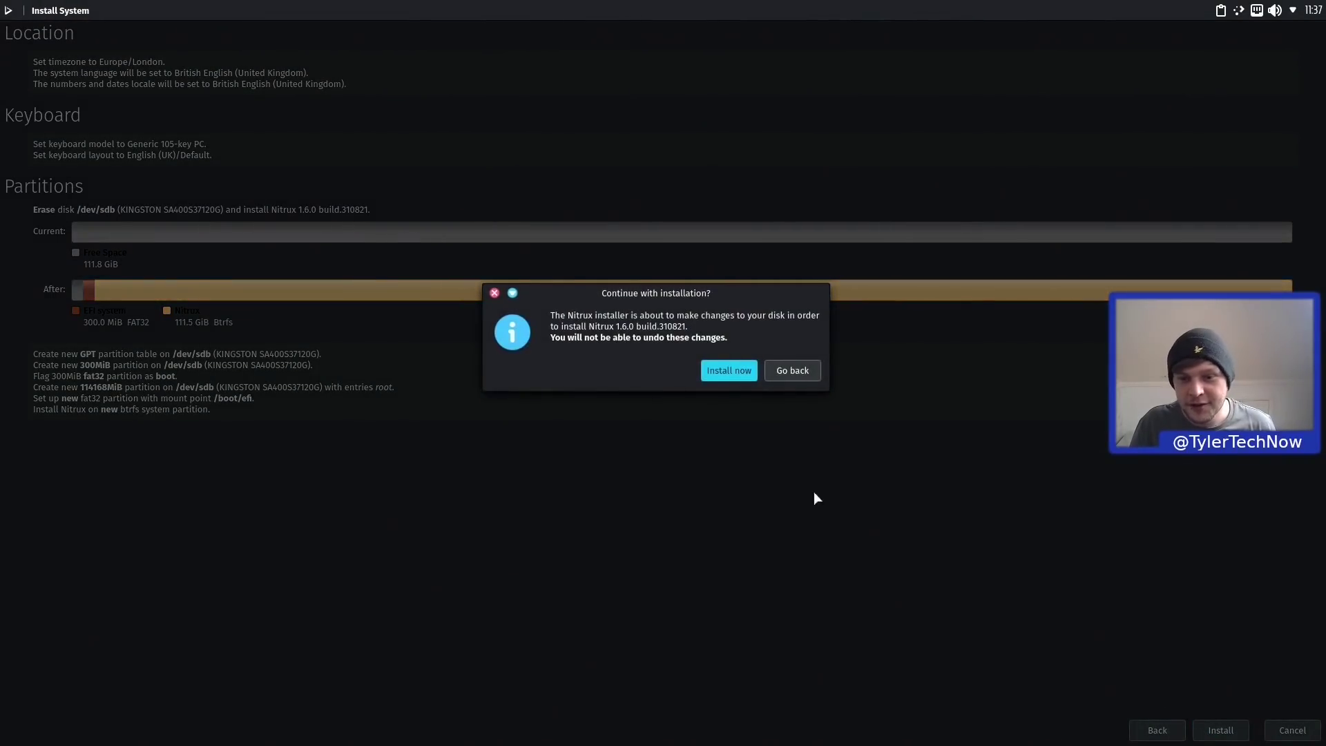
pyautogui.click(727, 374)
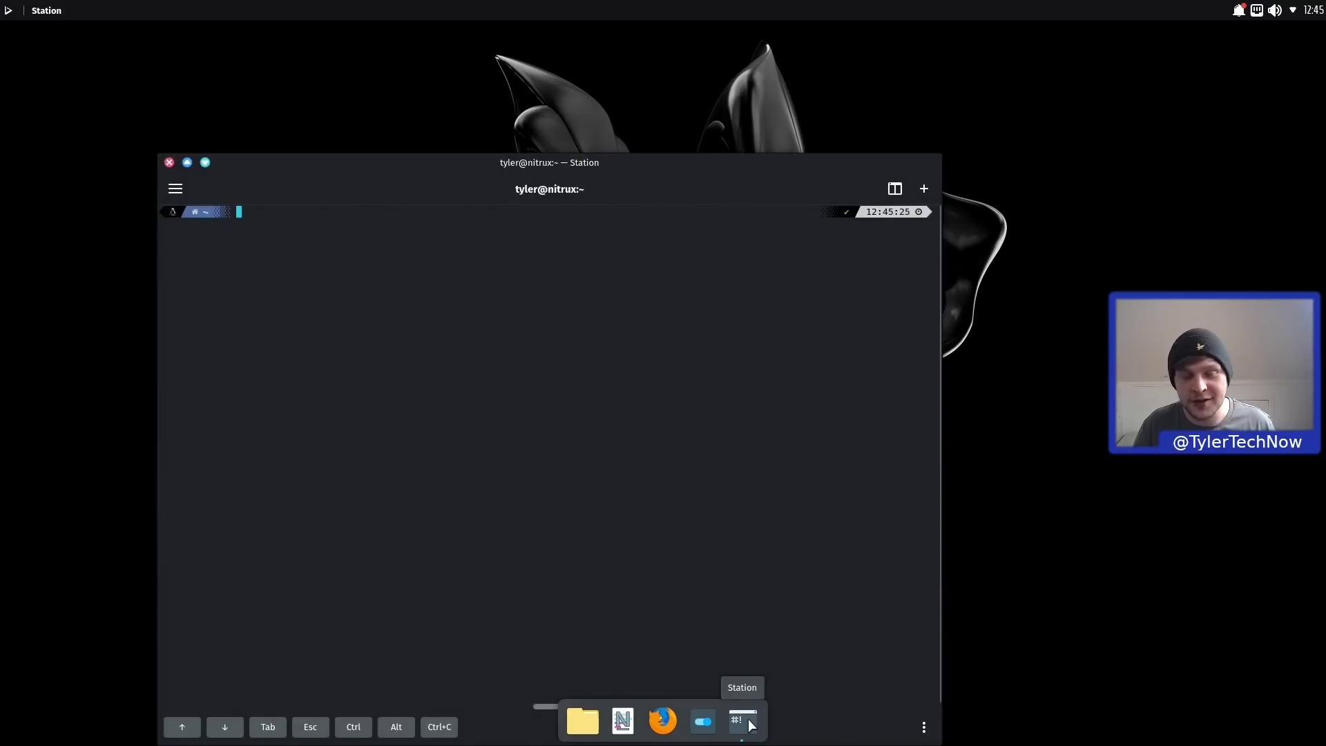
# Move the Station terminal window nearer the middle of the desktop and run htop to check system resource usage
pyautogui.moveTo(541, 169); pyautogui.dragTo(636, 113)
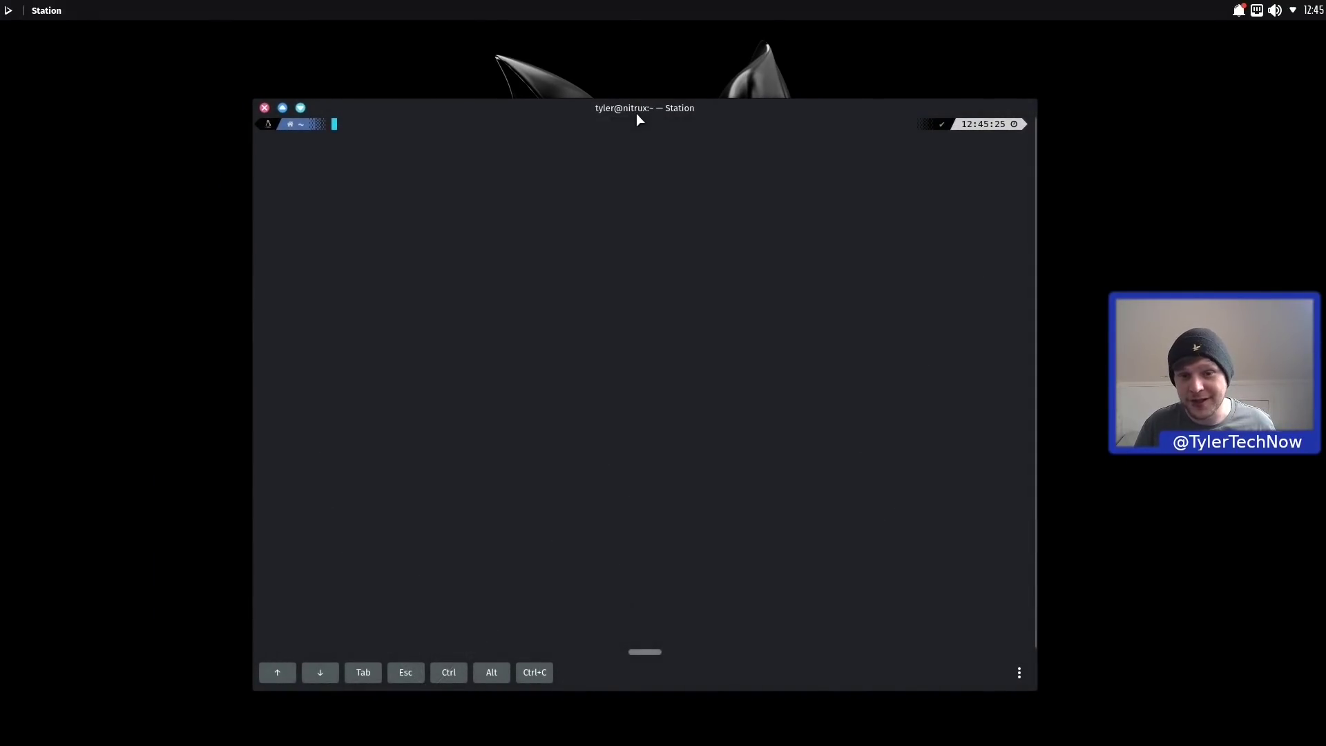
pyautogui.write('htop')
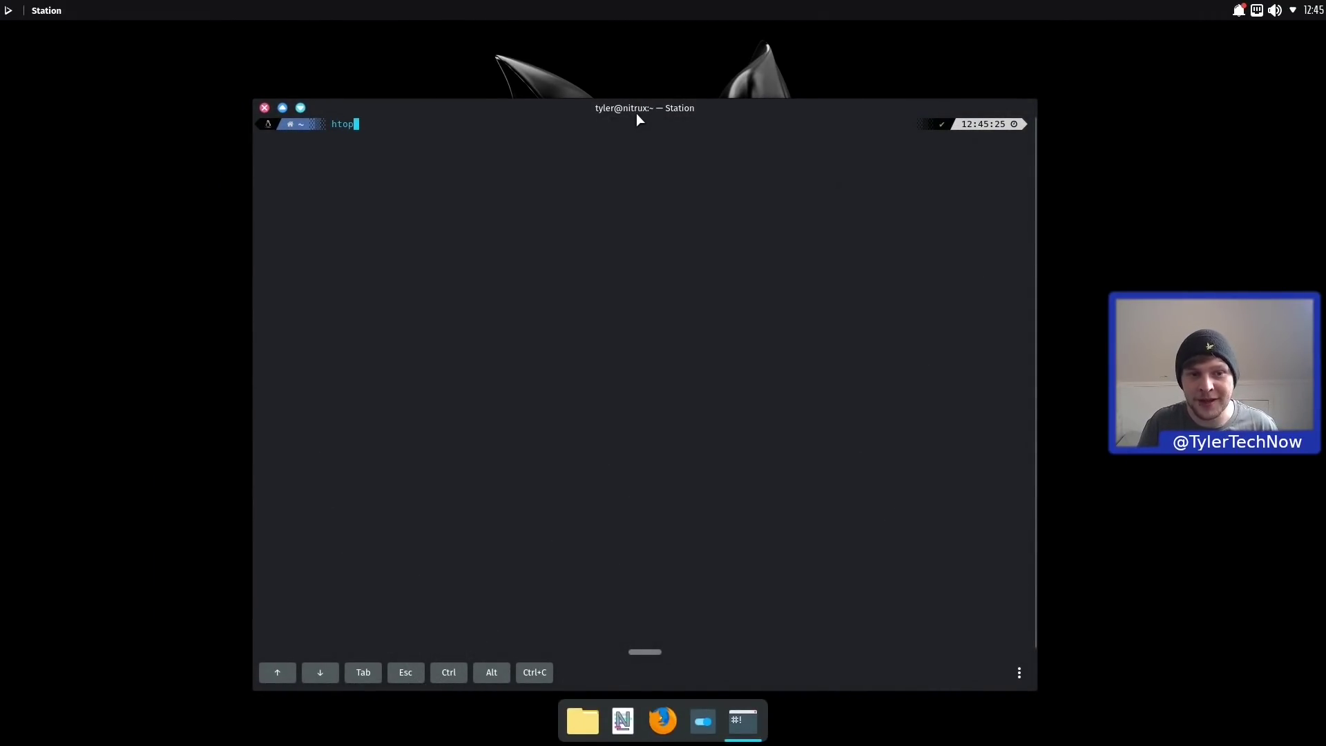
pyautogui.press('Return')
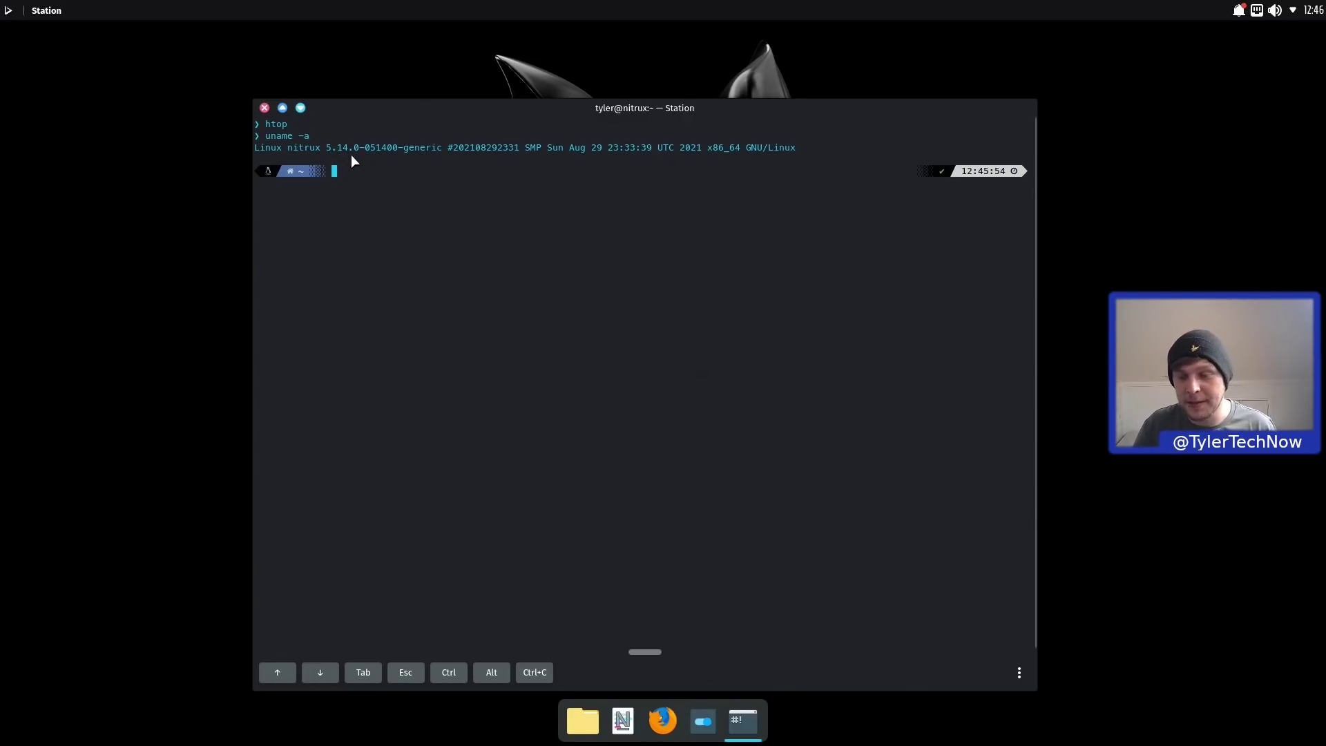
# Close the Station terminal window and check the panel's Latte options without changing anything
pyautogui.hotkey('alt', 'F4')
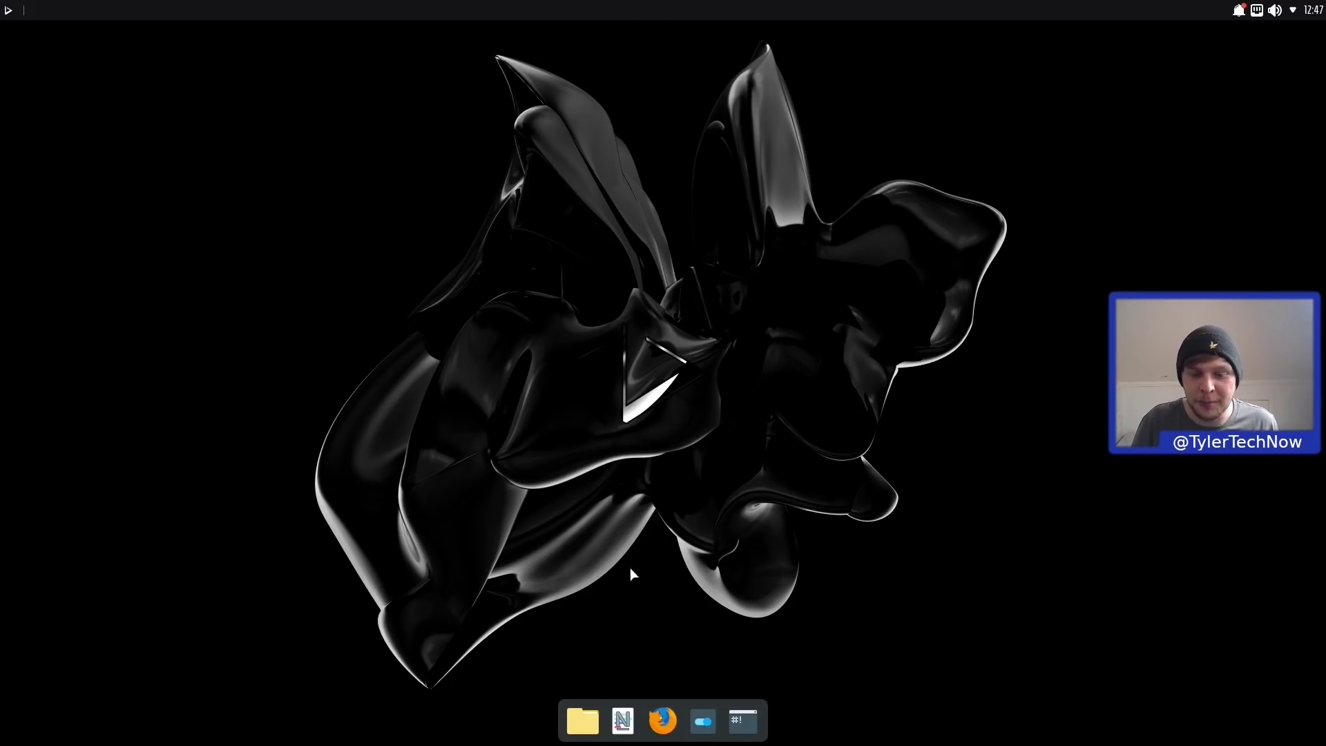
pyautogui.rightClick(665, 7)
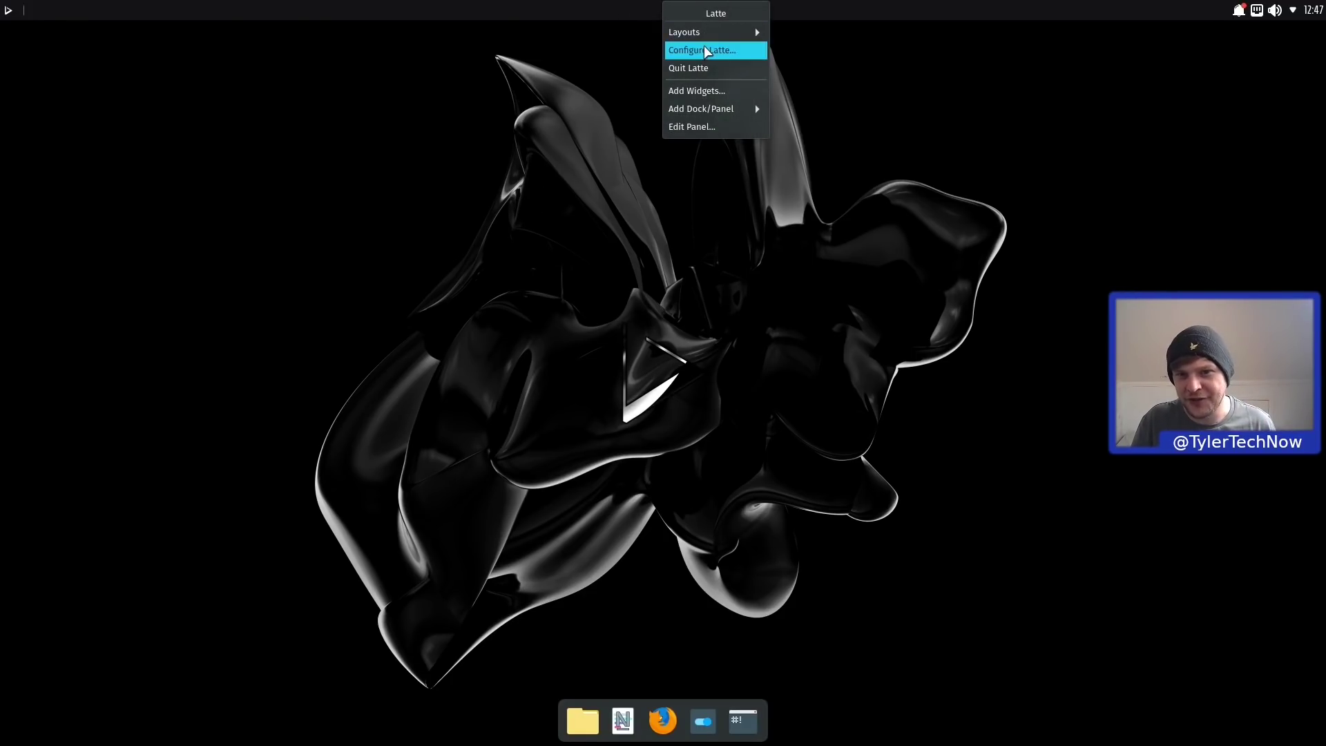
pyautogui.click(432, 177)
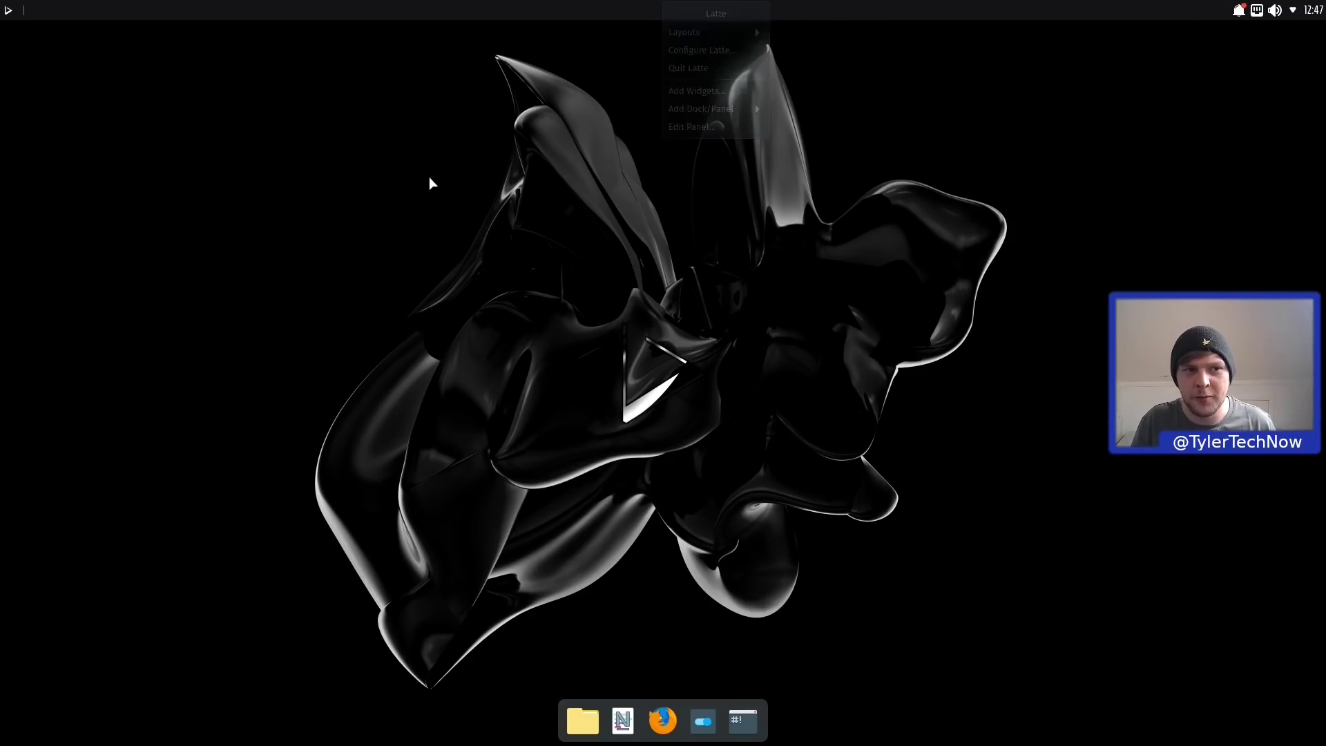
# Browse the installed applications in the launcher and add Firefox to the favourites
pyautogui.click(10, 10)
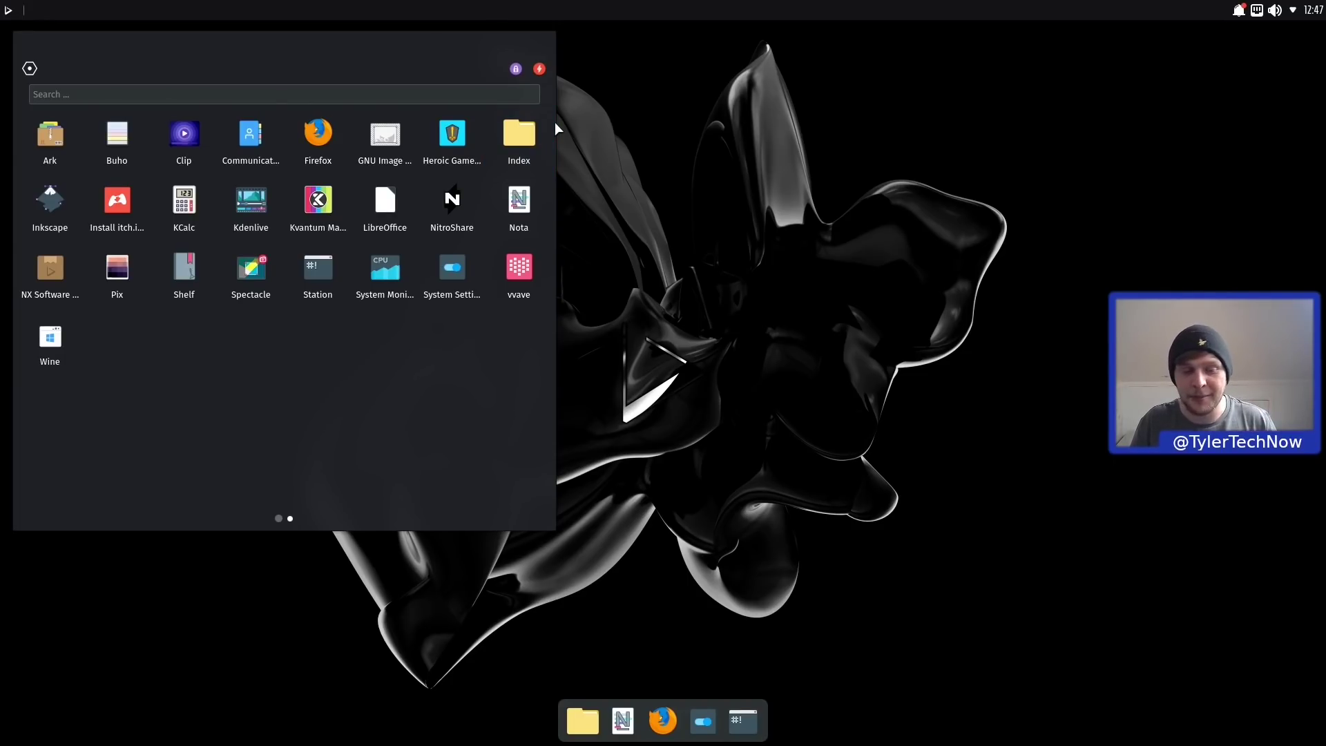
pyautogui.click(201, 98)
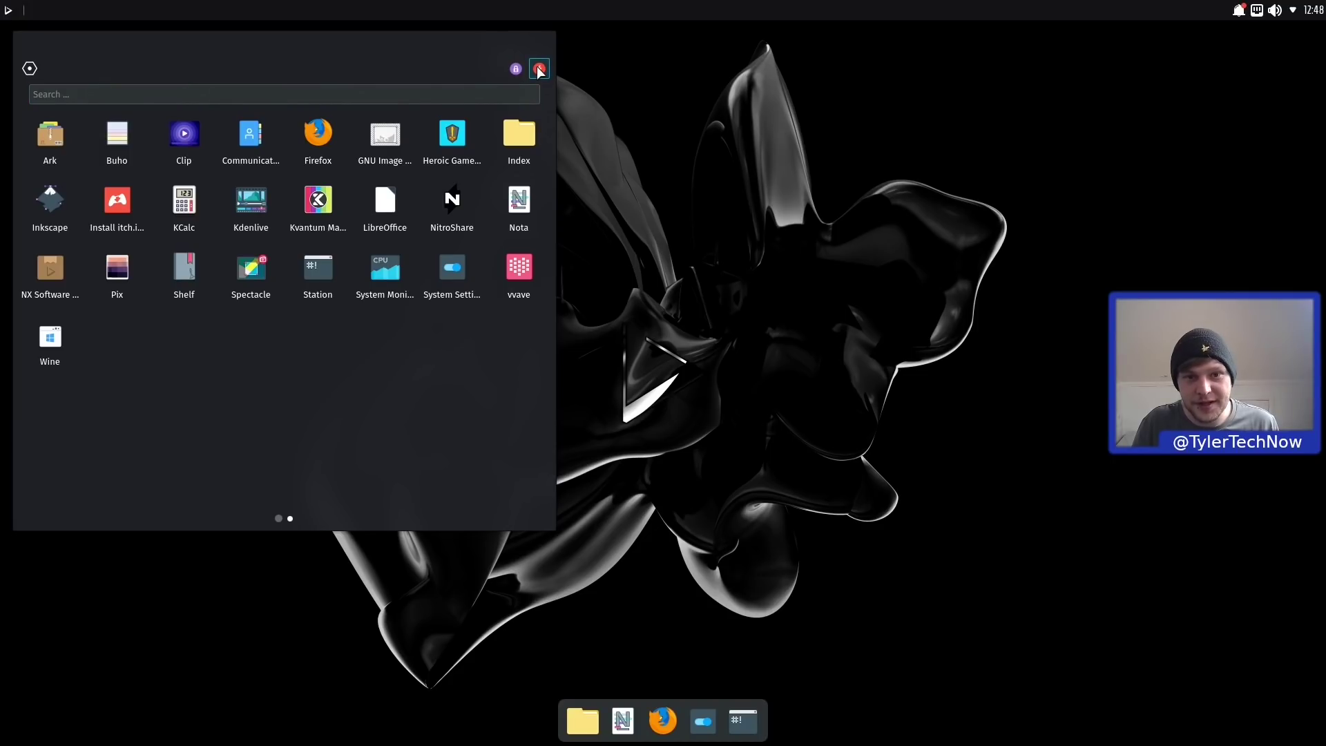
pyautogui.rightClick(318, 143)
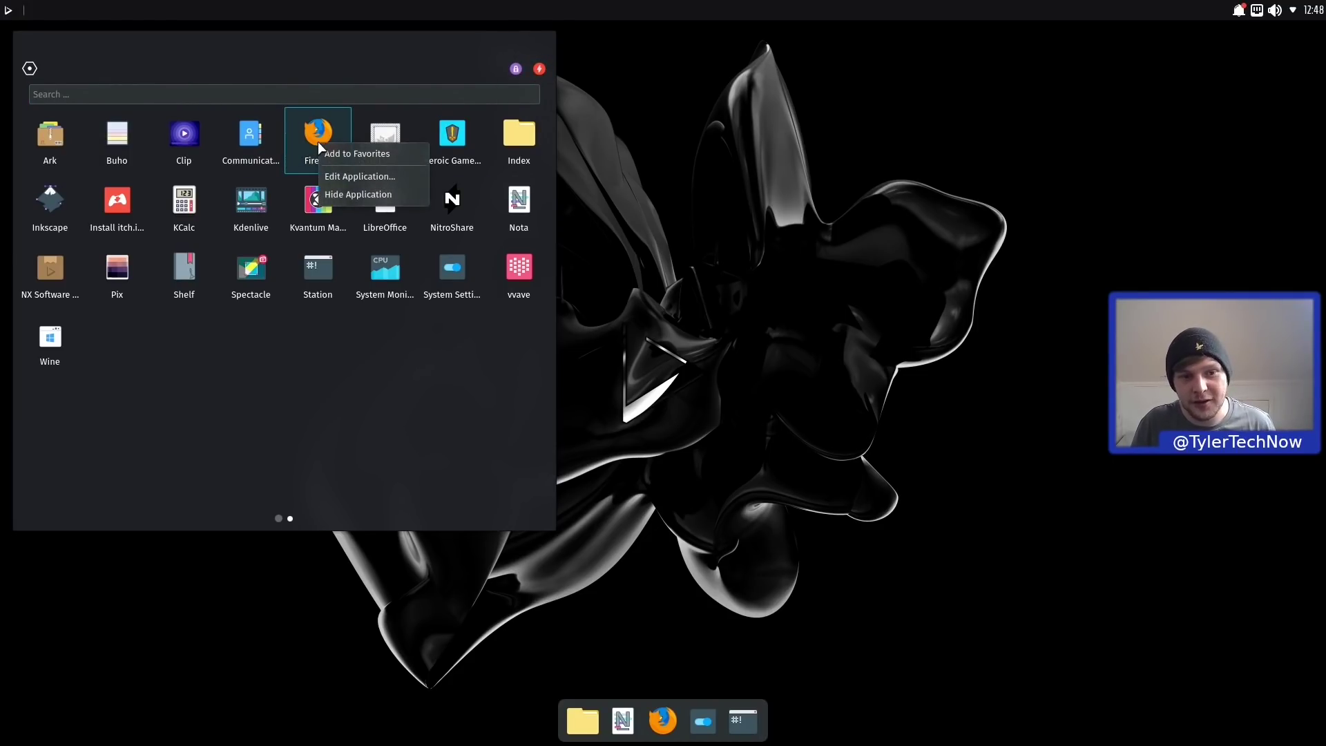
pyautogui.click(395, 149)
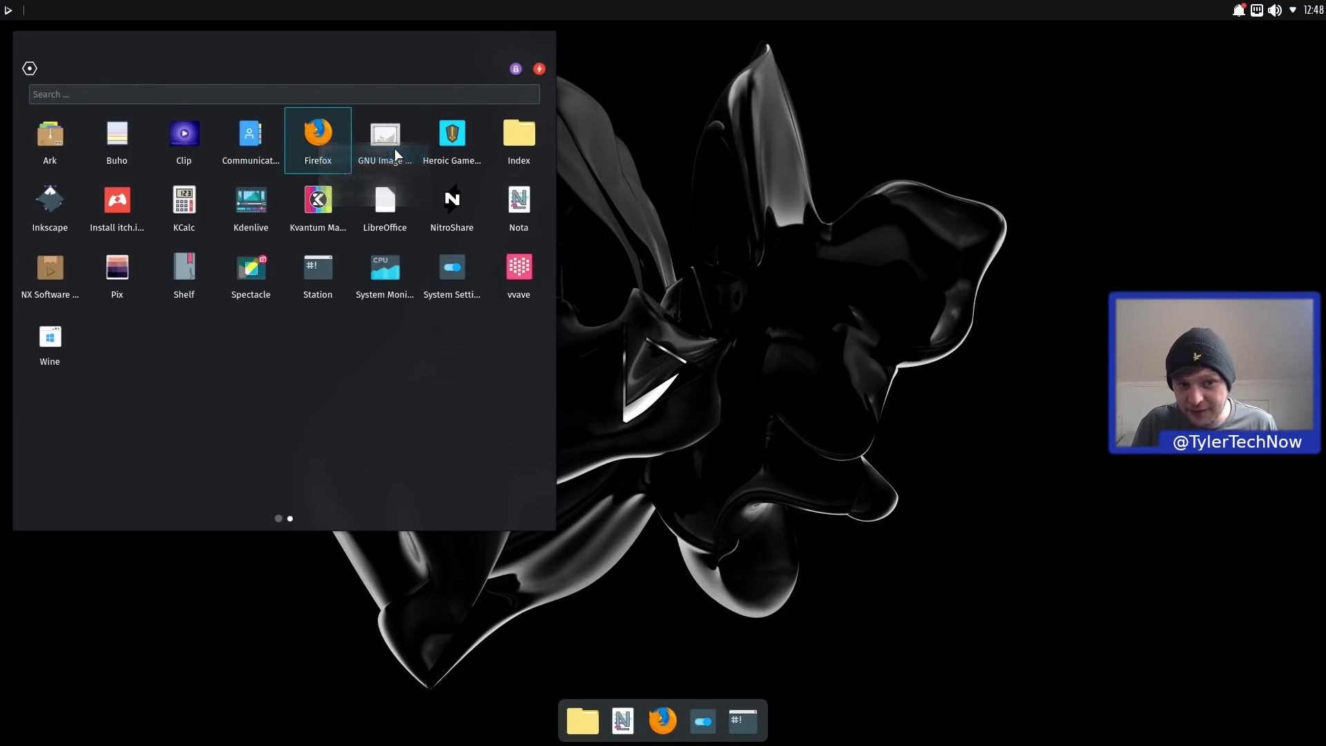
# Show the launcher's favourites page, remove Firefox from it, and close the launcher
pyautogui.click(273, 518)
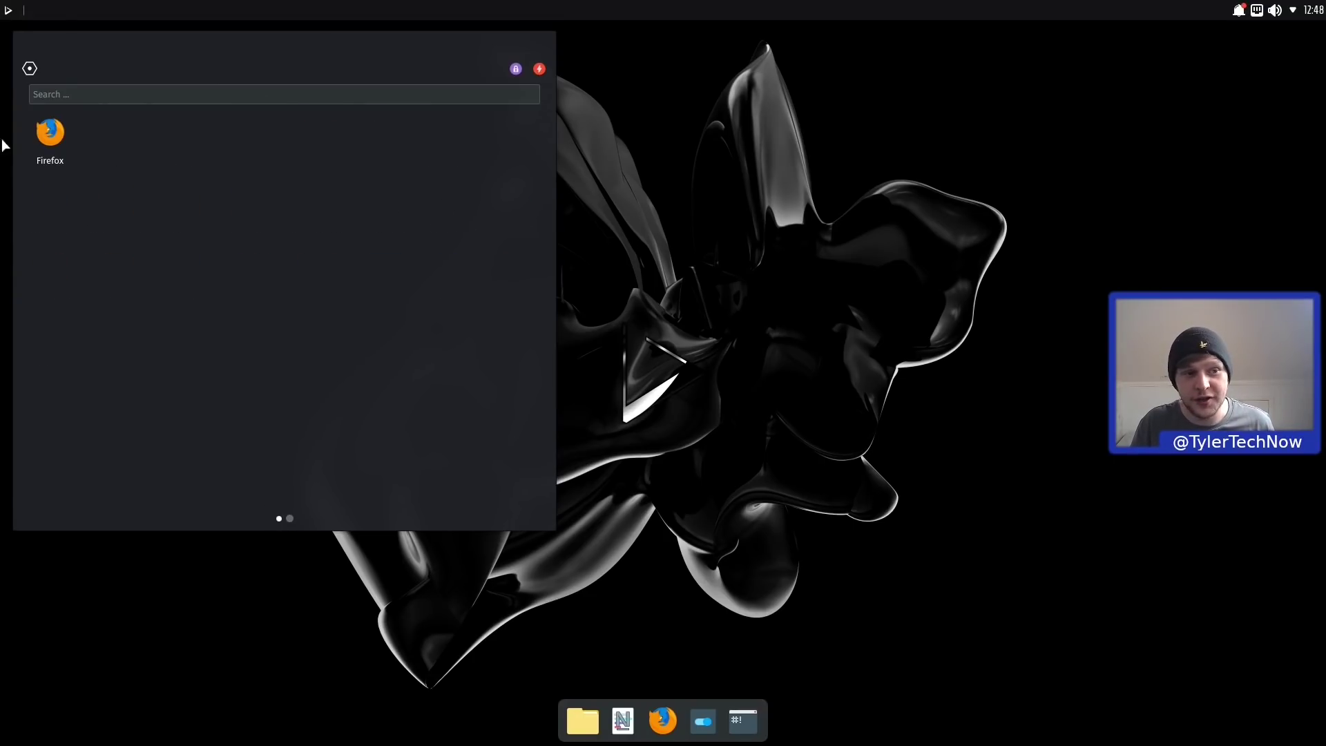
pyautogui.rightClick(52, 137)
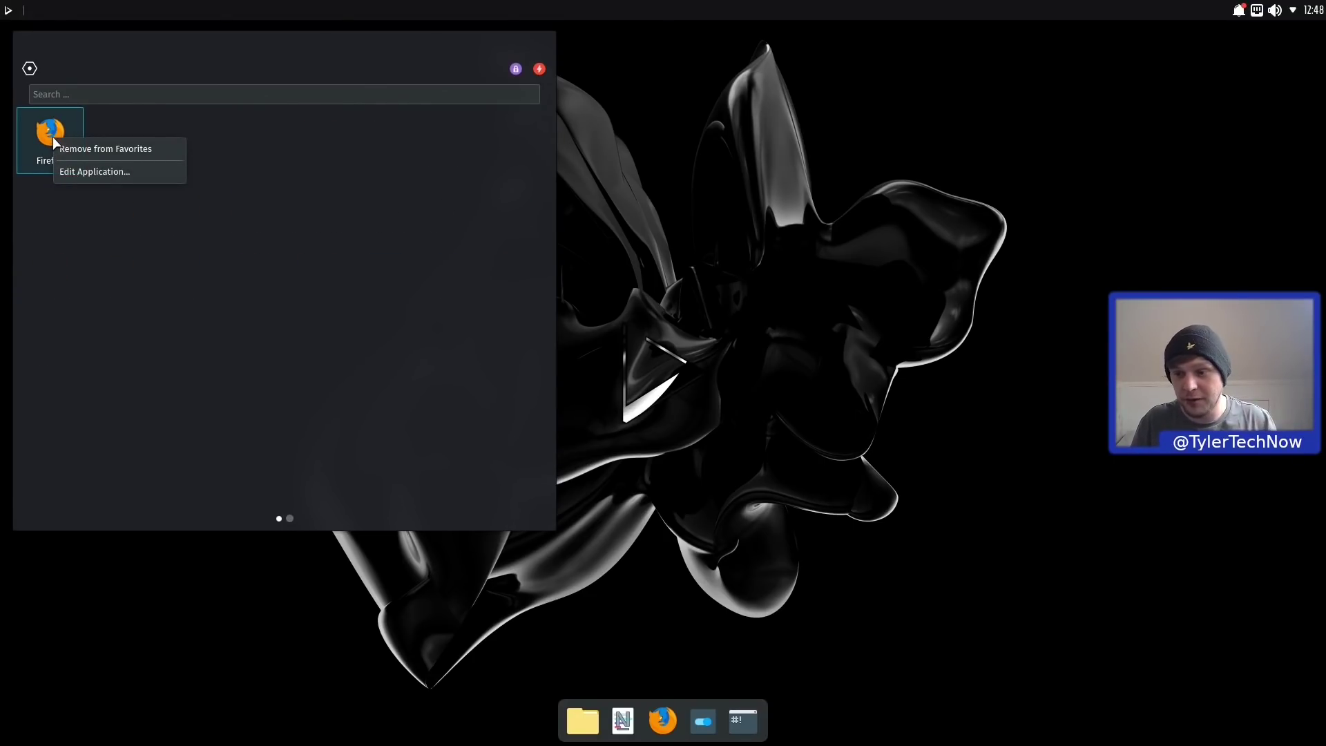
pyautogui.click(101, 147)
pyautogui.click(636, 176)
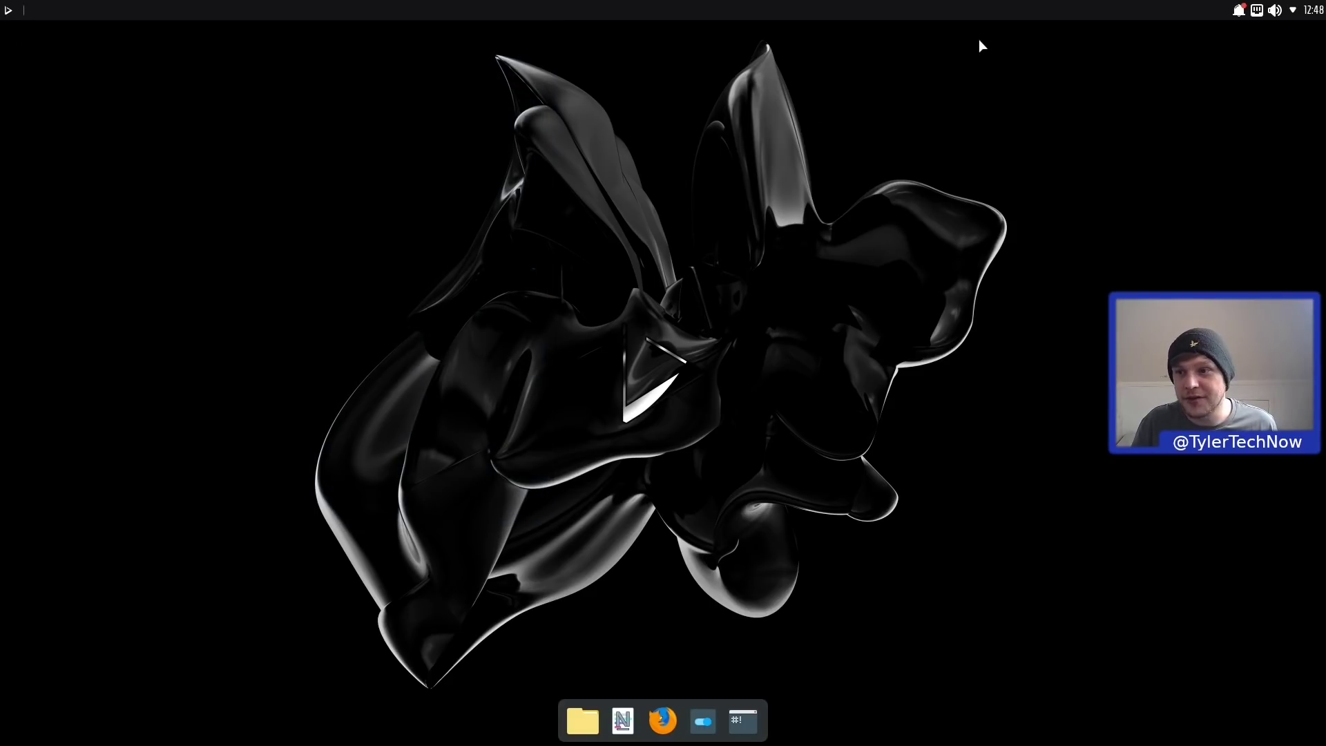
# Look at the panel's calendar and the hidden Status & Notifications entries, closing each one
pyautogui.moveTo(1319, 13)
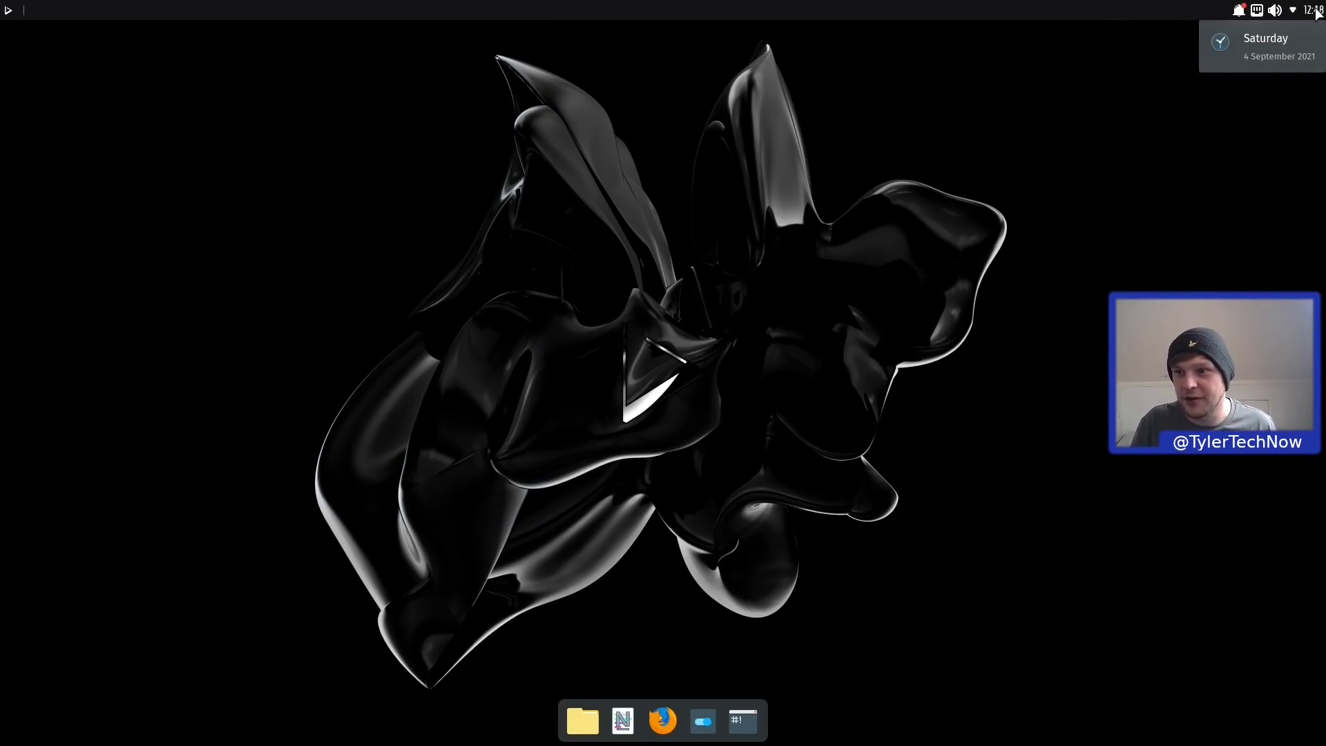
pyautogui.click(1320, 13)
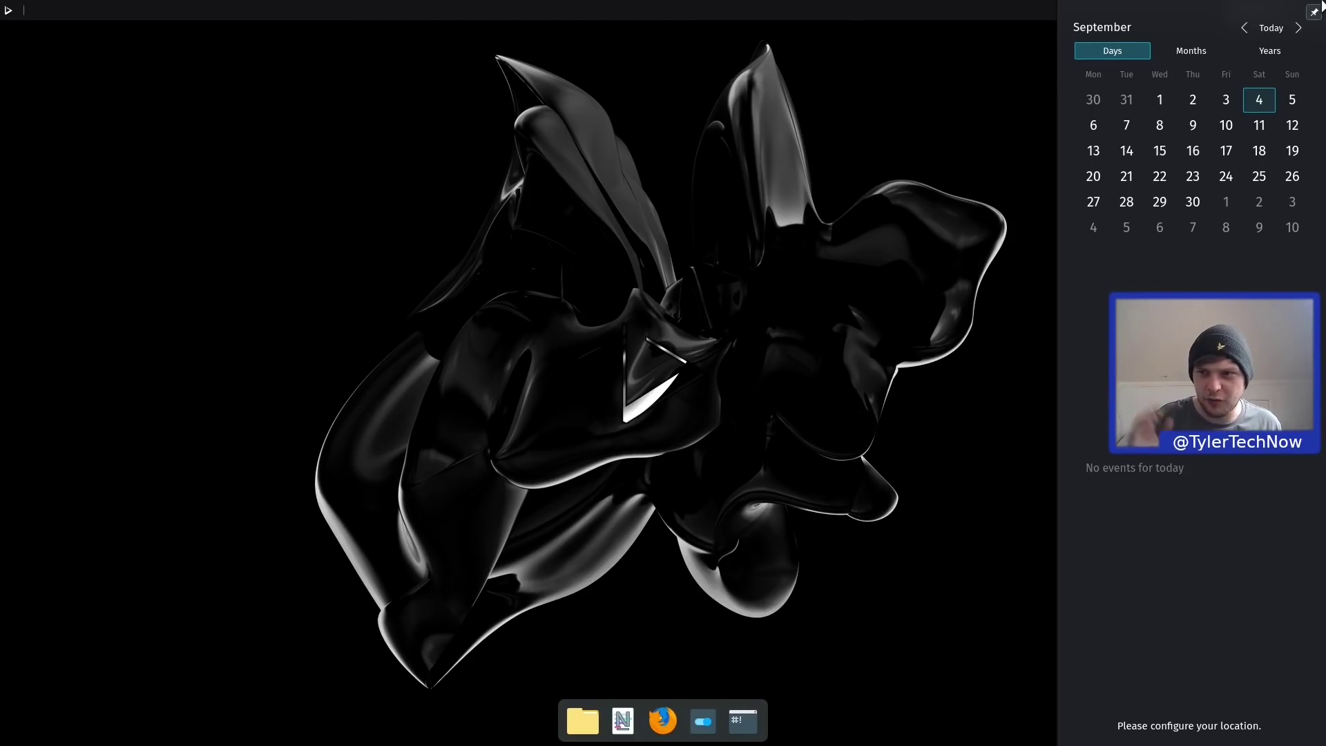
pyautogui.click(1316, 8)
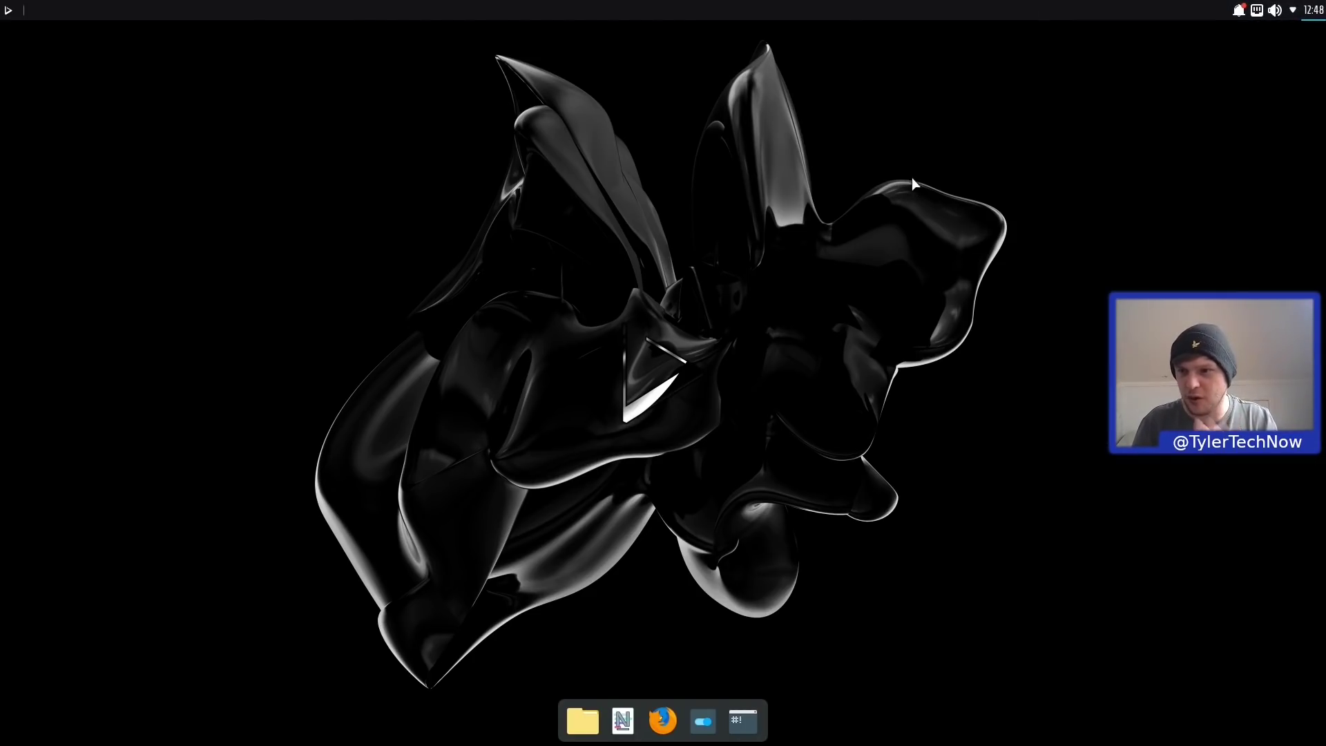
pyautogui.click(1294, 11)
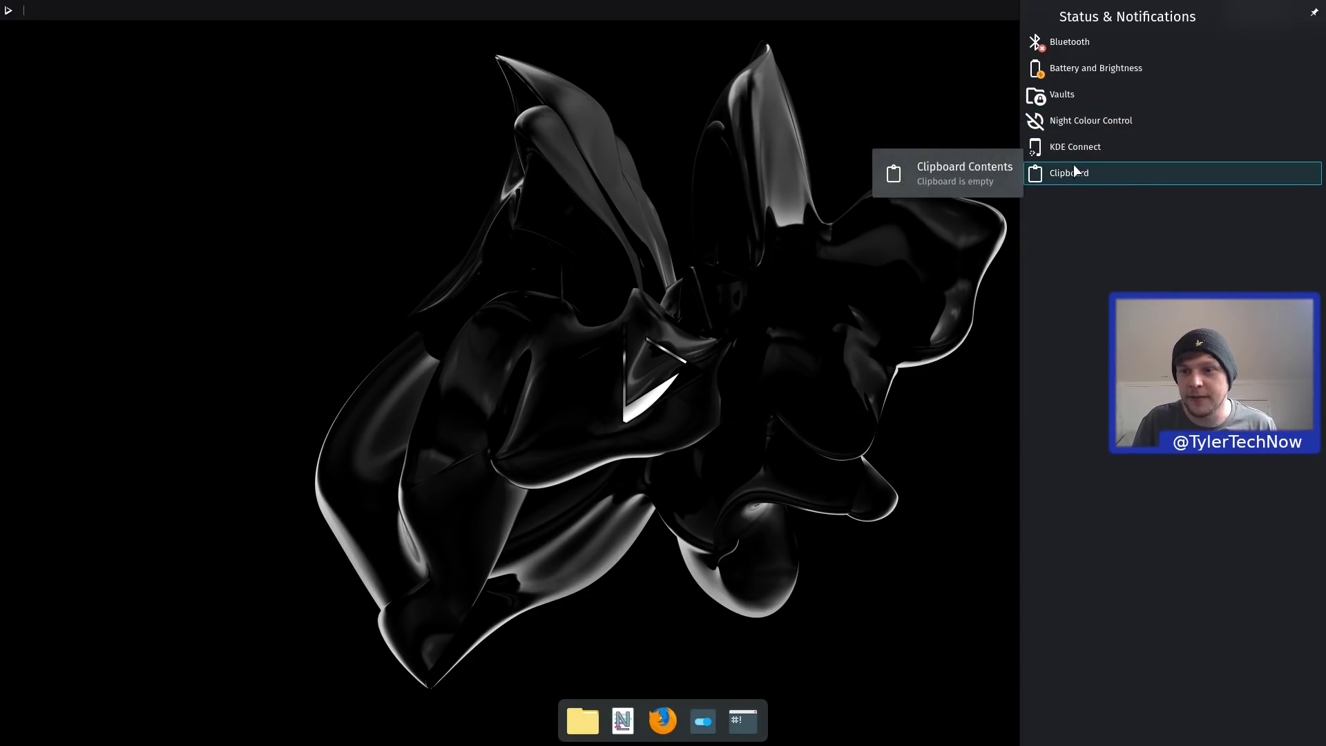
pyautogui.click(819, 67)
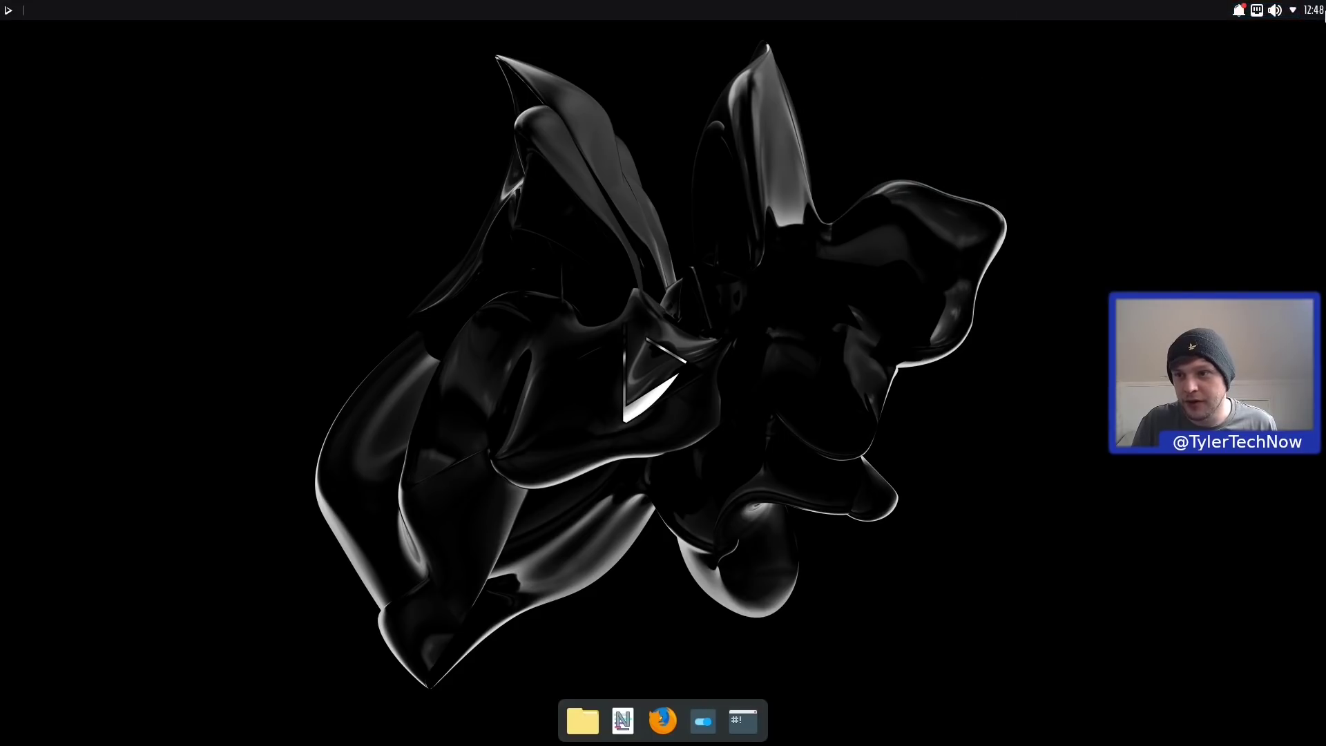
# Clear all entries in NX Notifications and close the notification area
pyautogui.click(1239, 10)
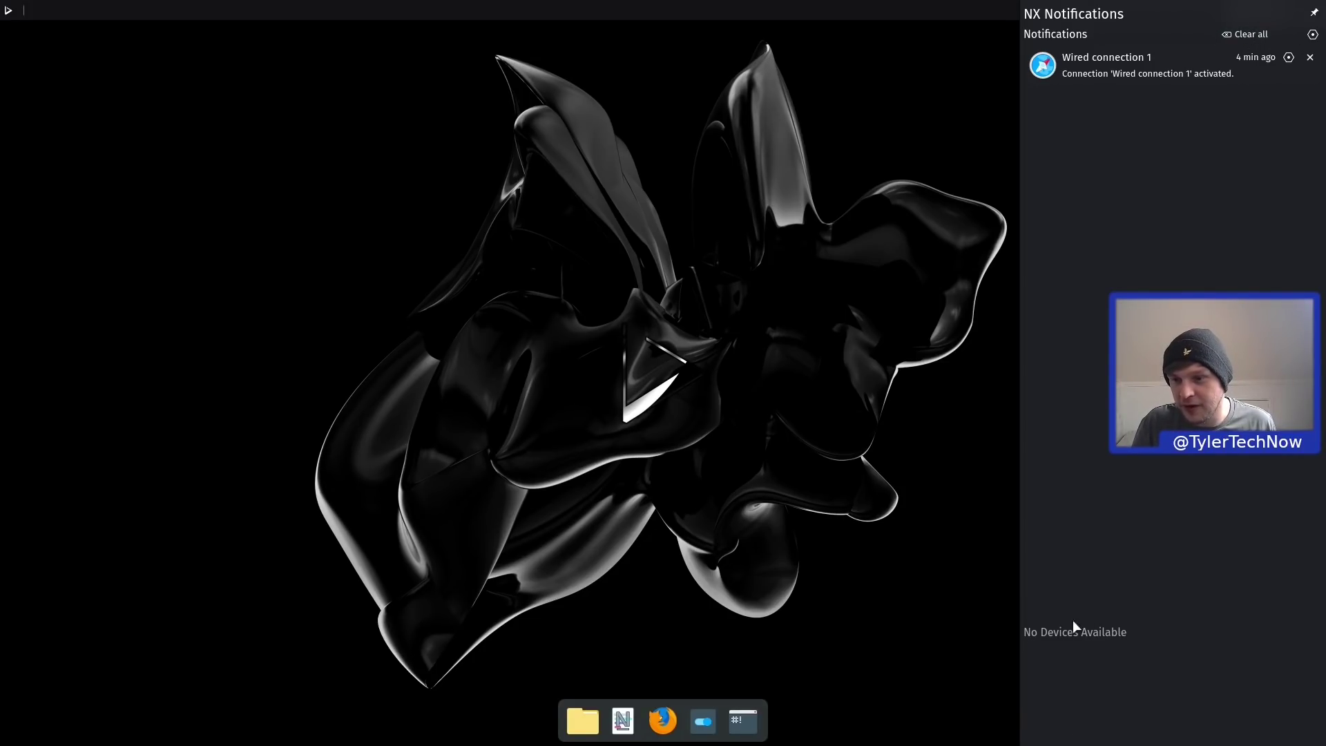
pyautogui.click(1239, 36)
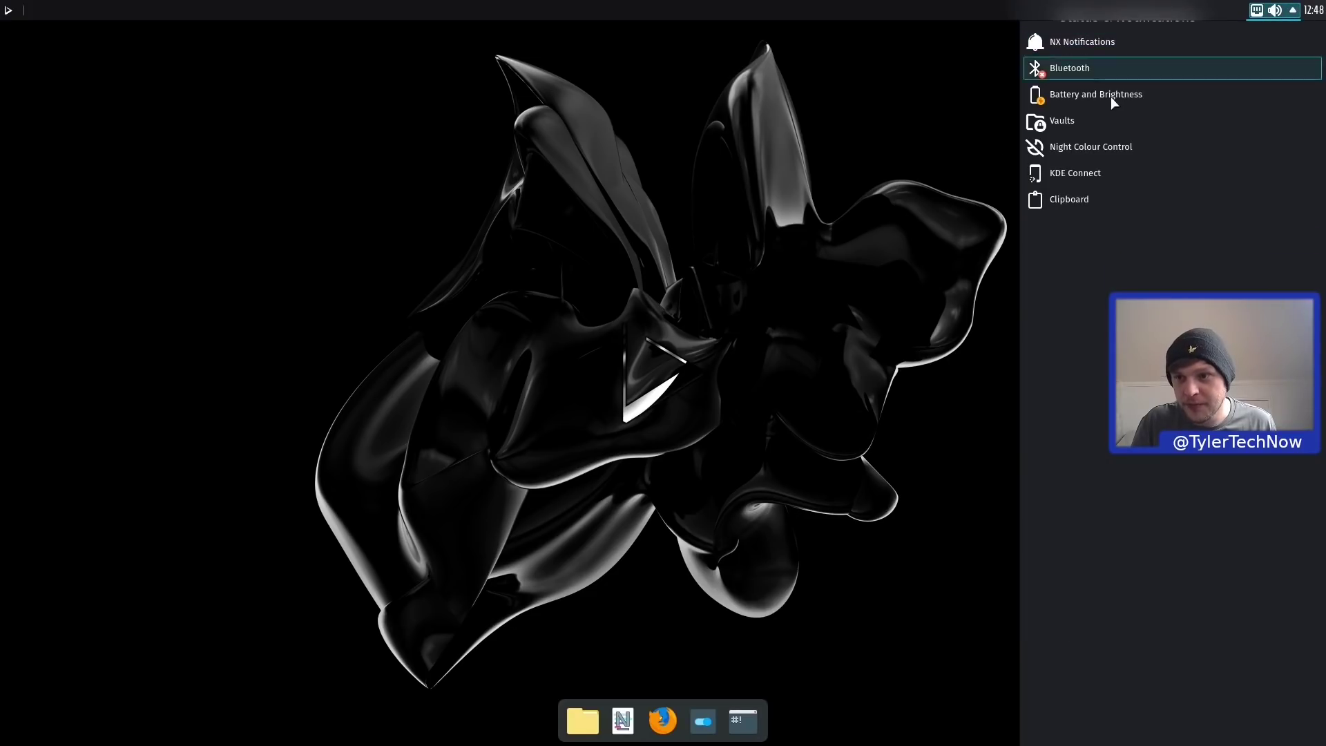
pyautogui.click(735, 178)
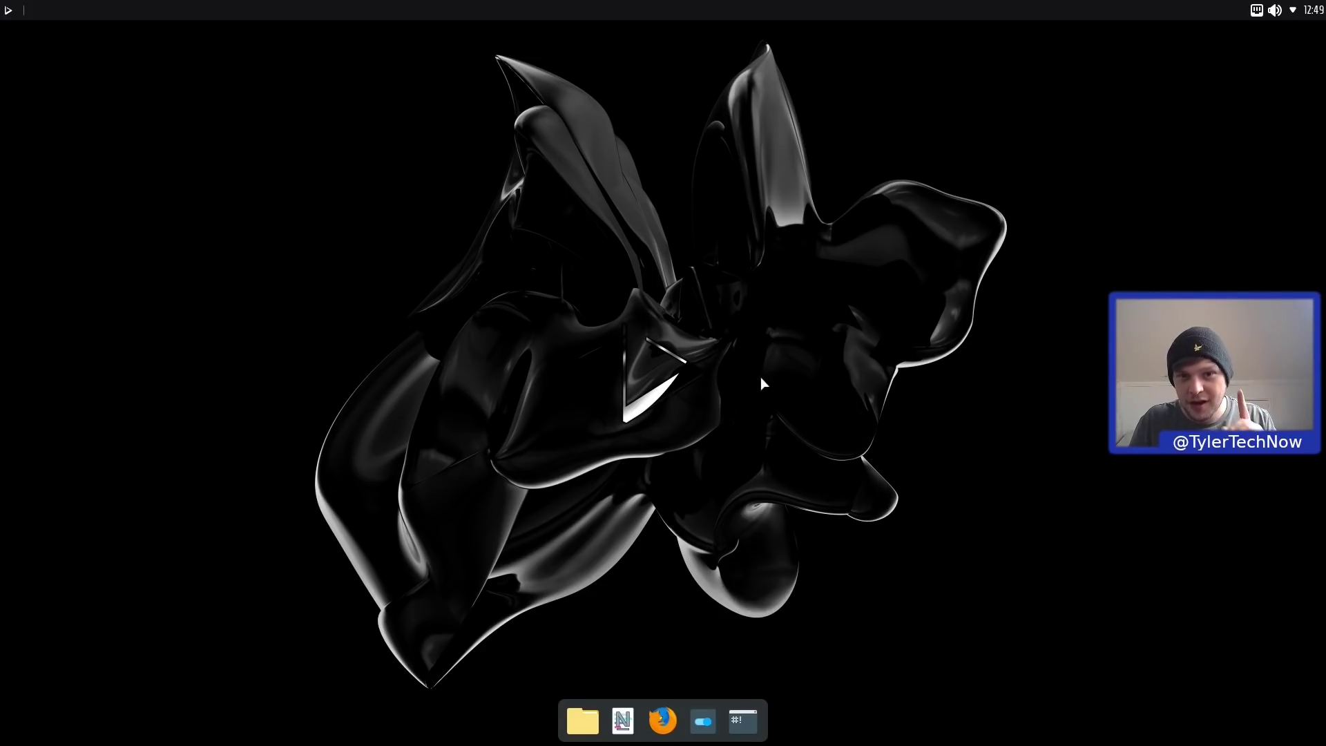
# Switch the Latte layout to nx-bottom-panel-2 and check how its application launcher appears
pyautogui.rightClick(619, 11)
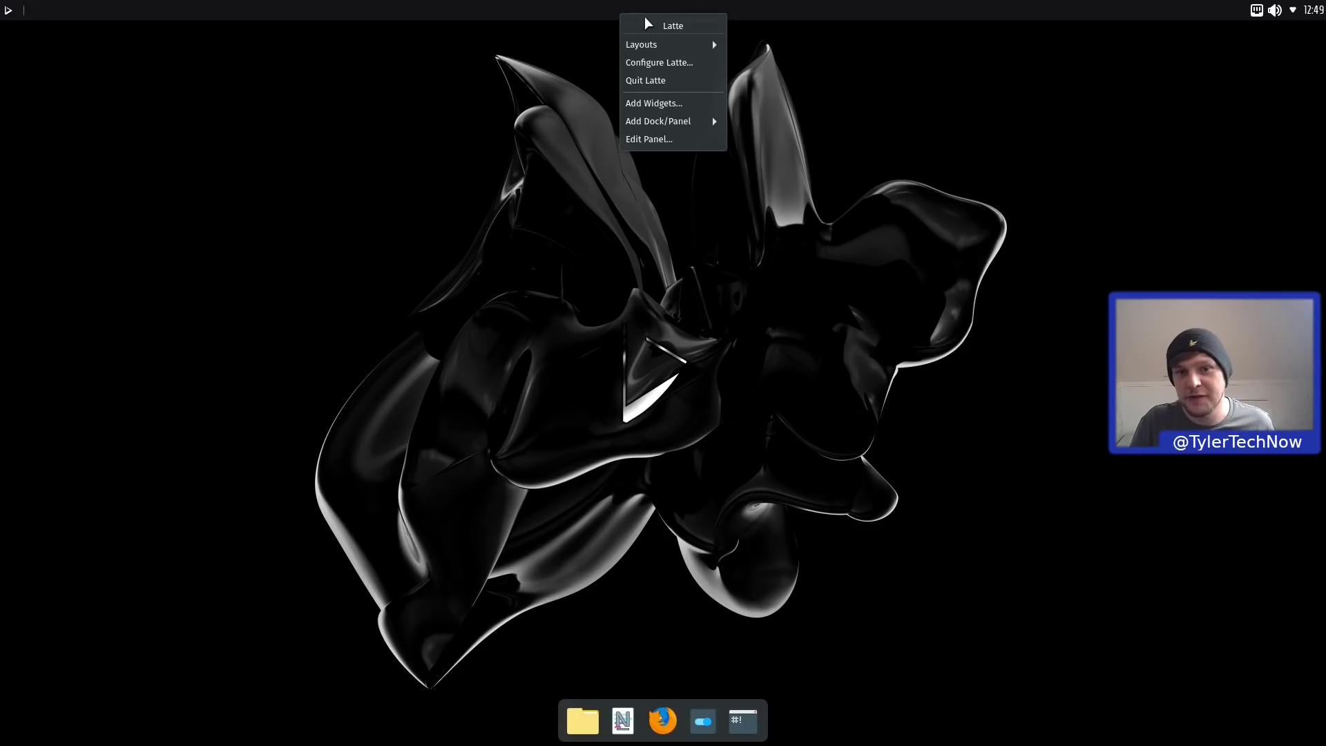
pyautogui.moveTo(662, 45)
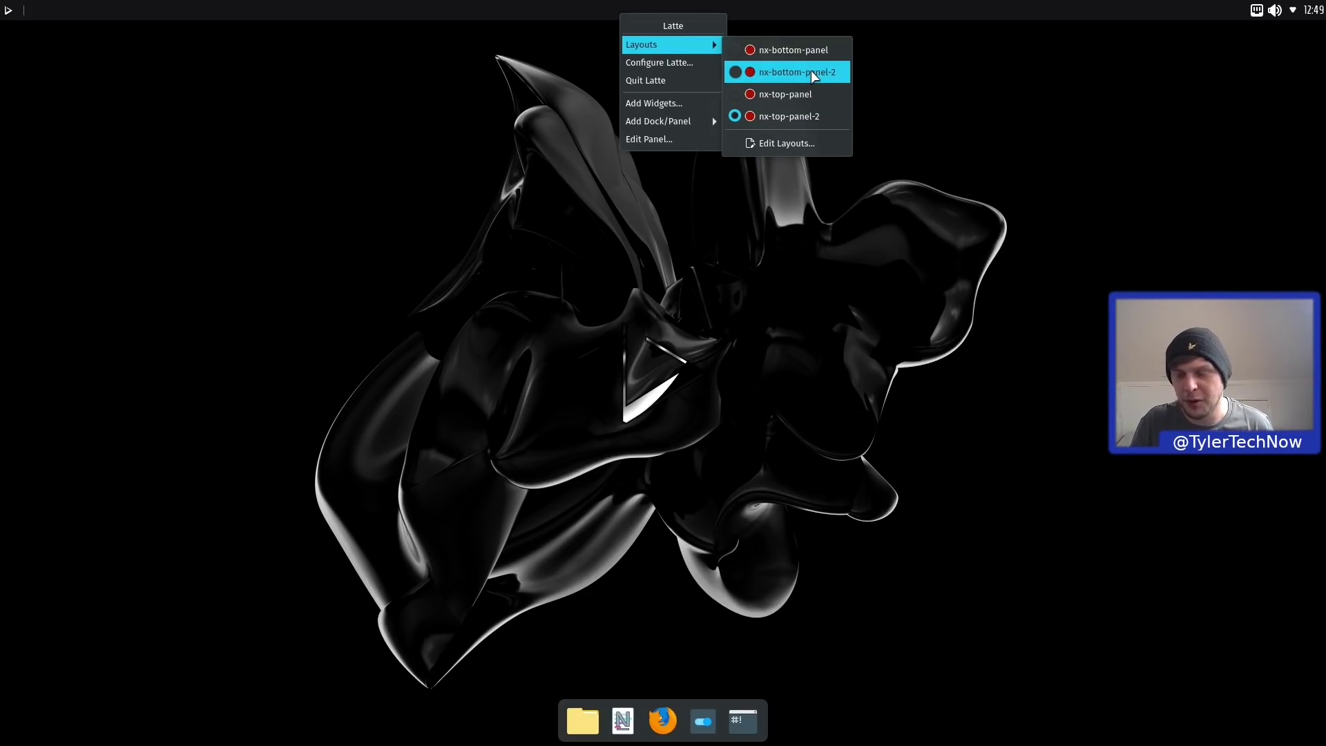
pyautogui.click(811, 70)
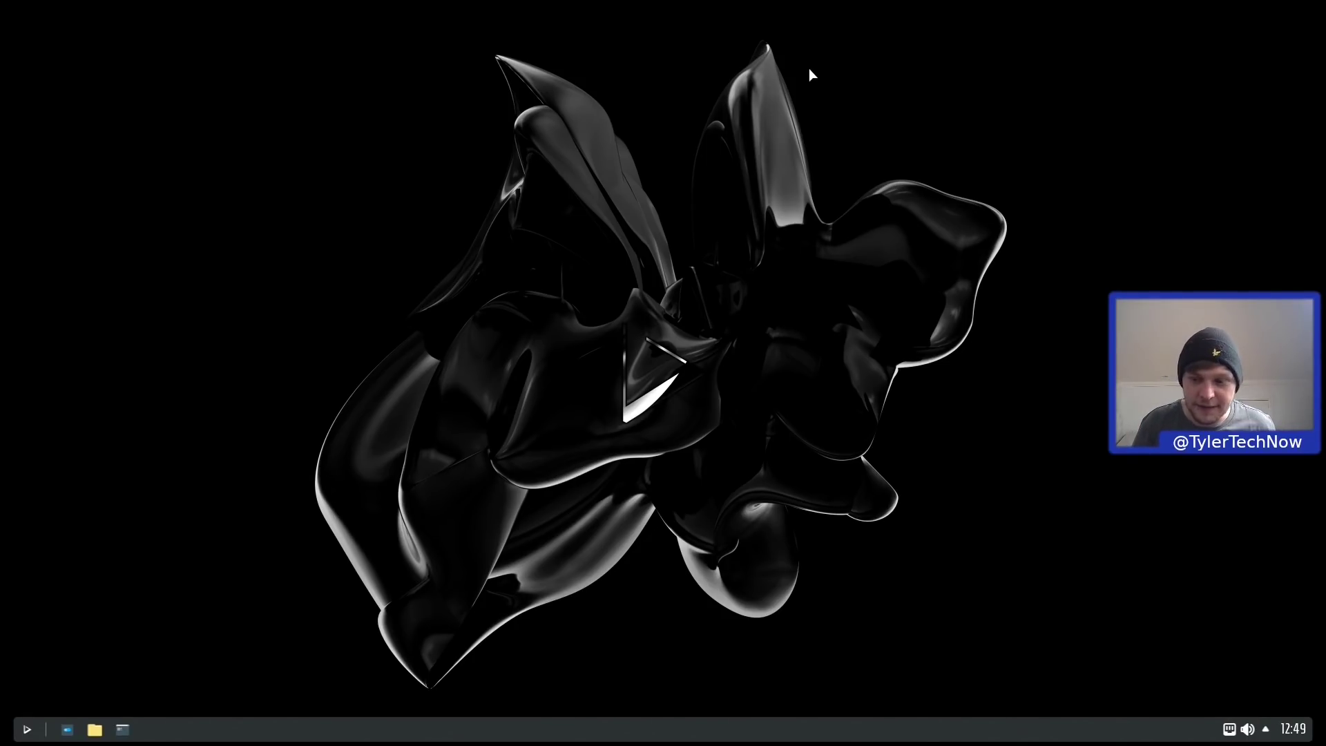
pyautogui.scroll(2, 1240, 741)
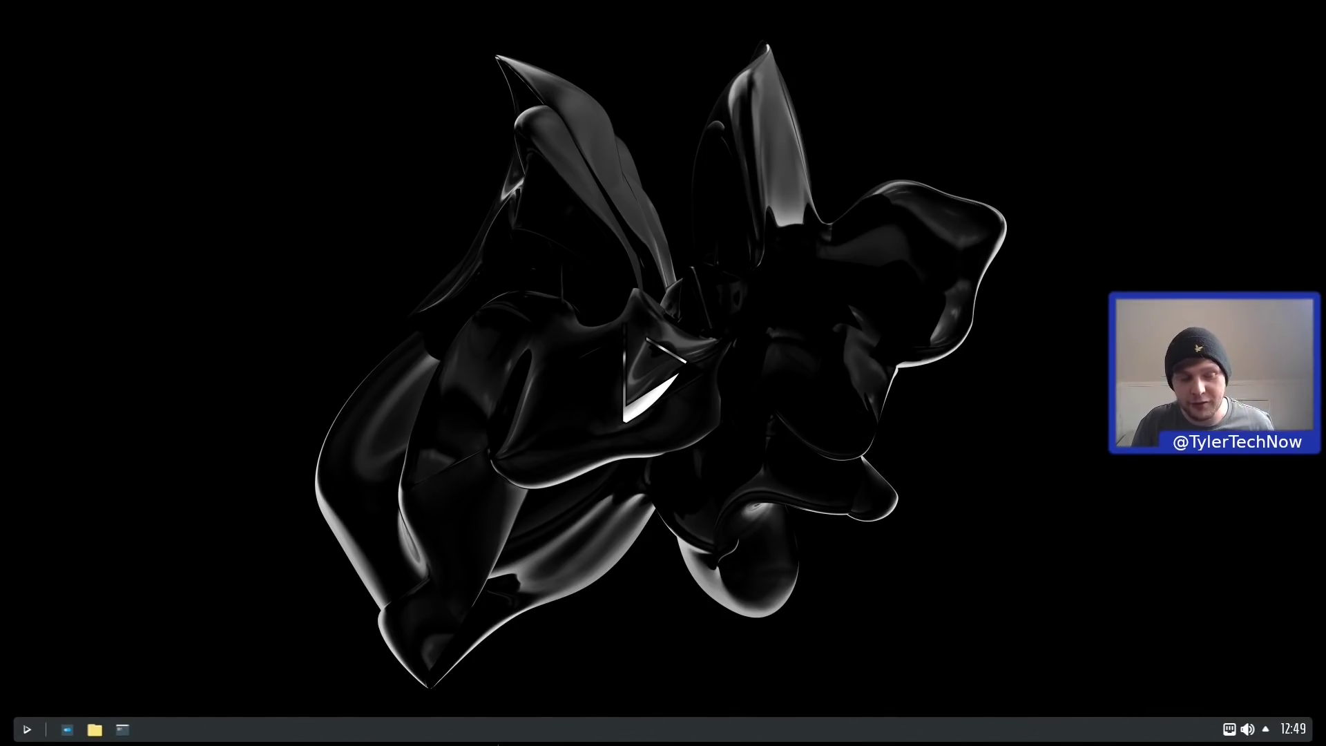
pyautogui.click(31, 732)
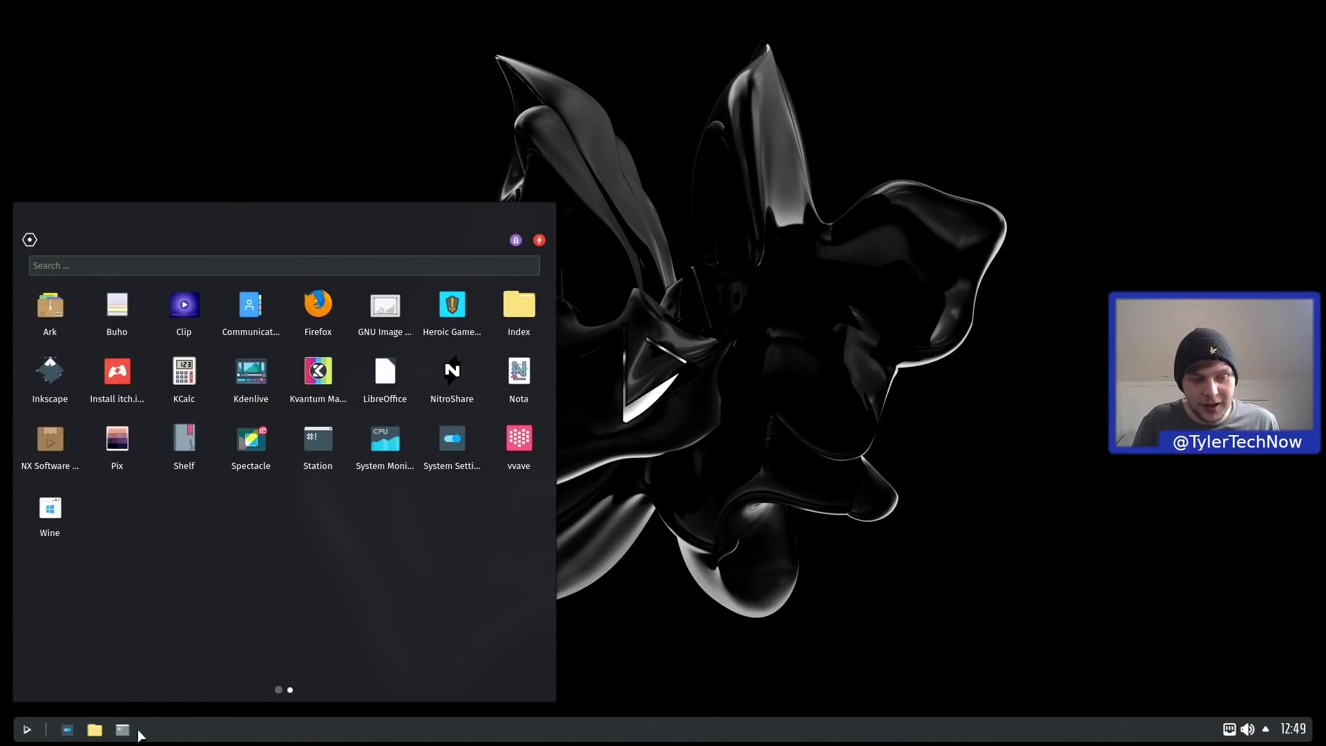
pyautogui.click(688, 552)
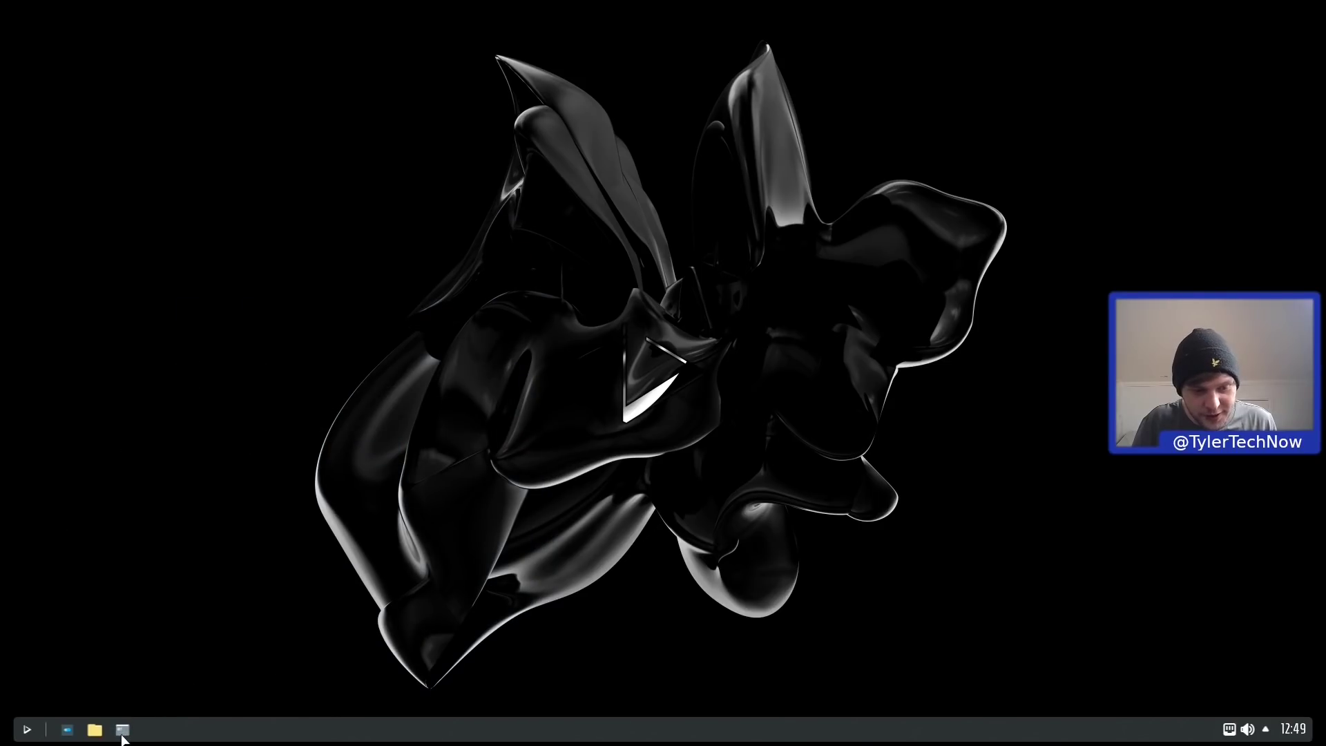
# Open the Station terminal, move its window slightly higher on the desktop, and close it
pyautogui.click(130, 736)
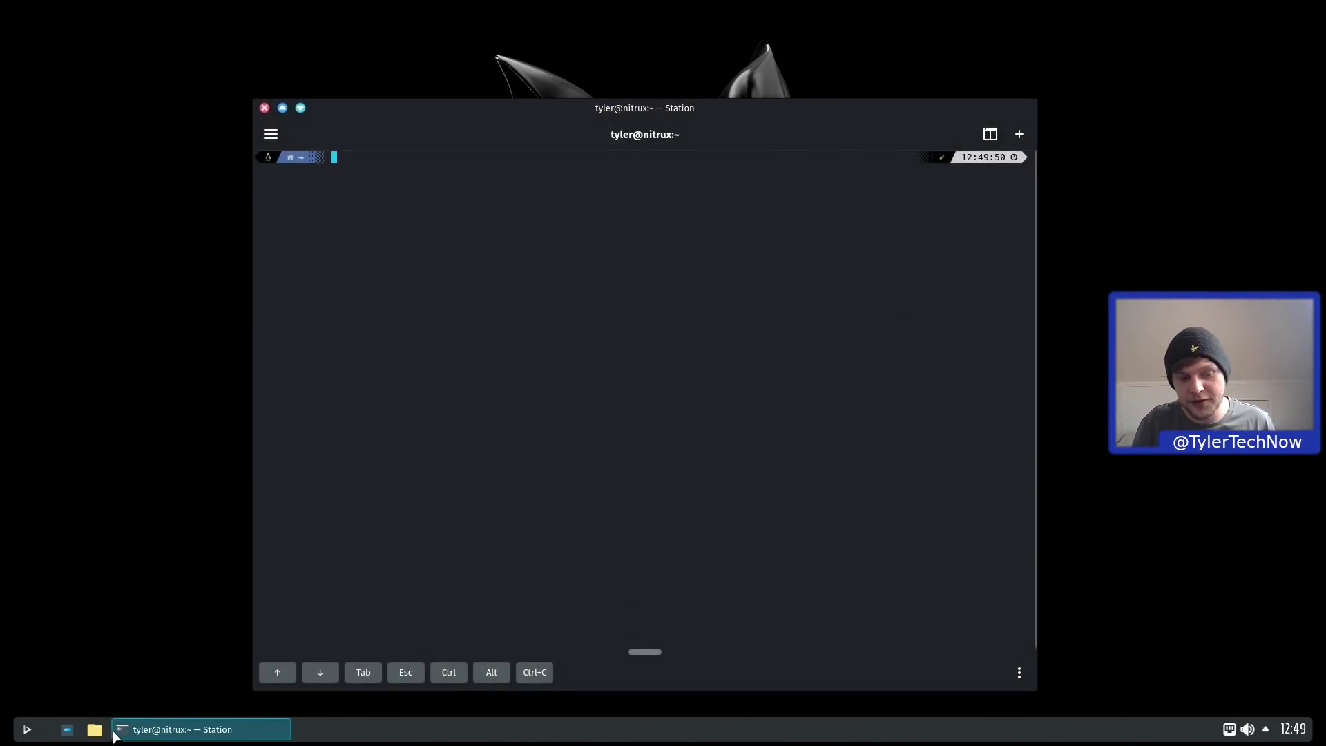
pyautogui.moveTo(116, 736)
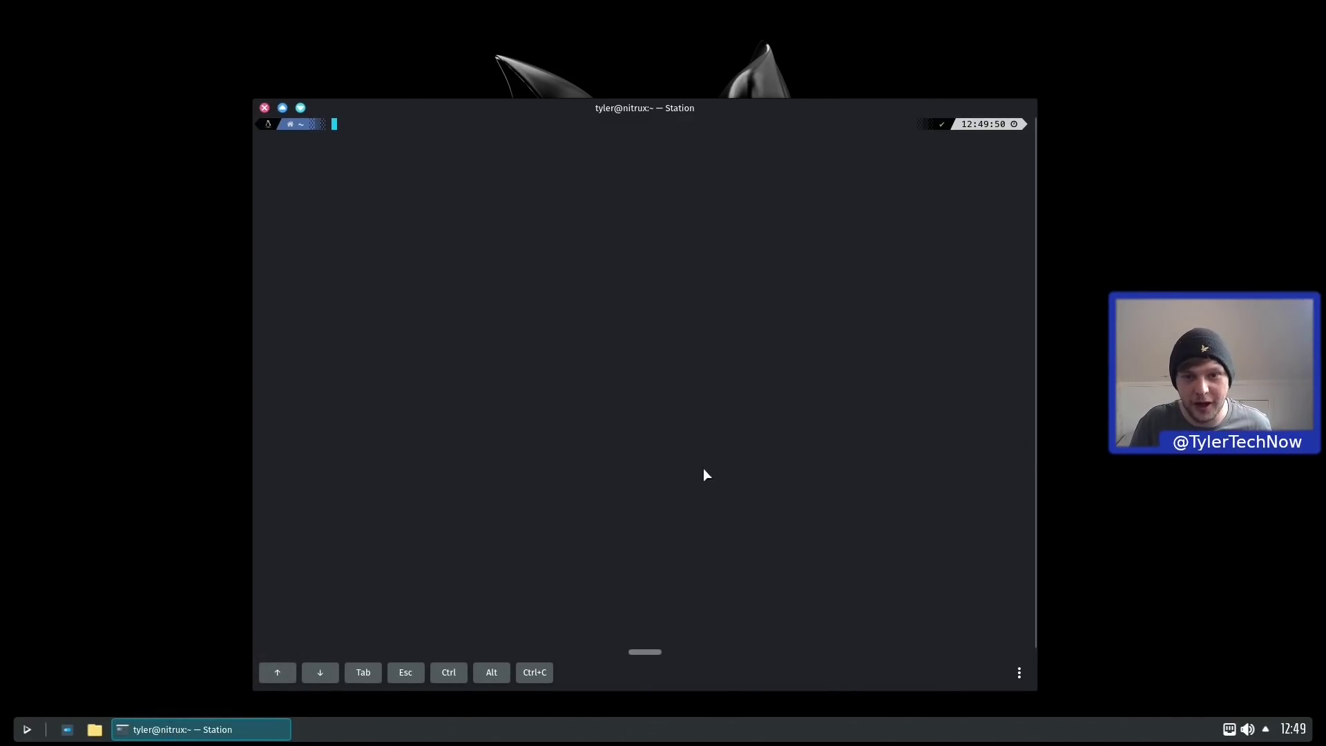
pyautogui.moveTo(623, 109); pyautogui.dragTo(631, 82)
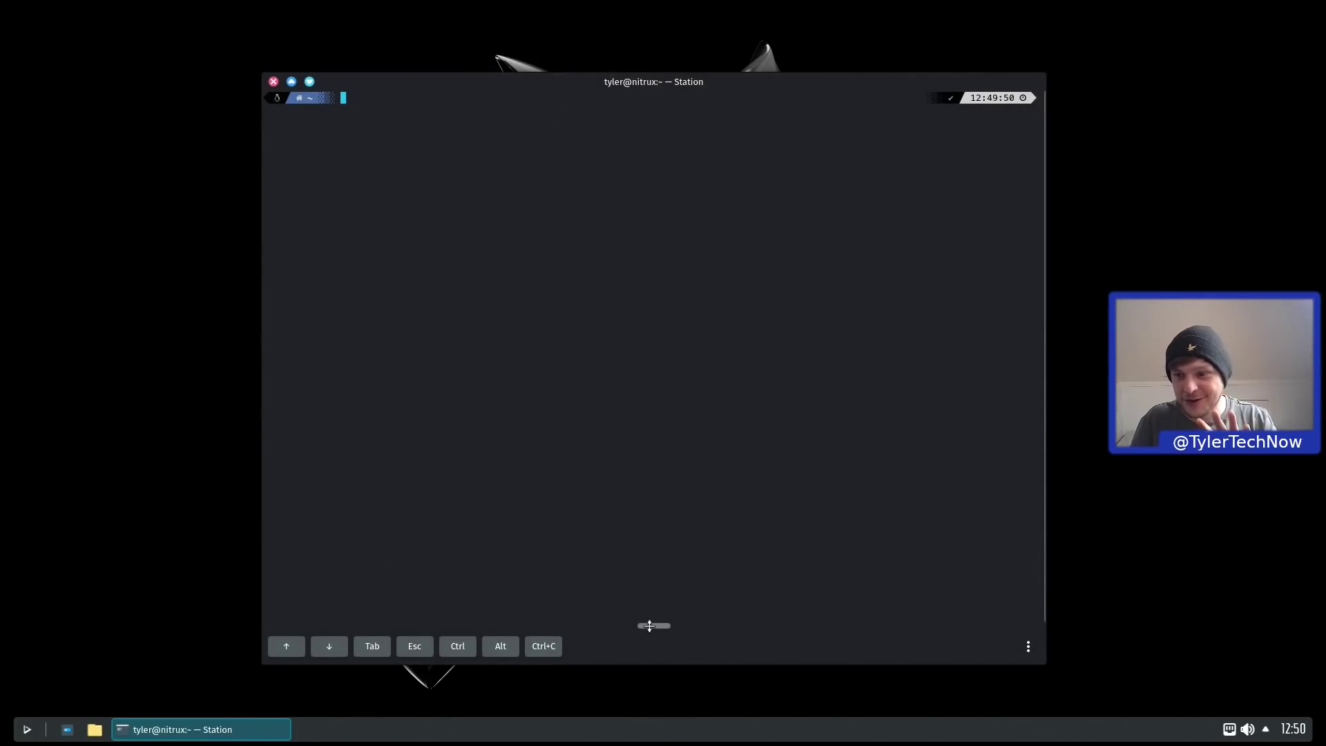
pyautogui.click(274, 81)
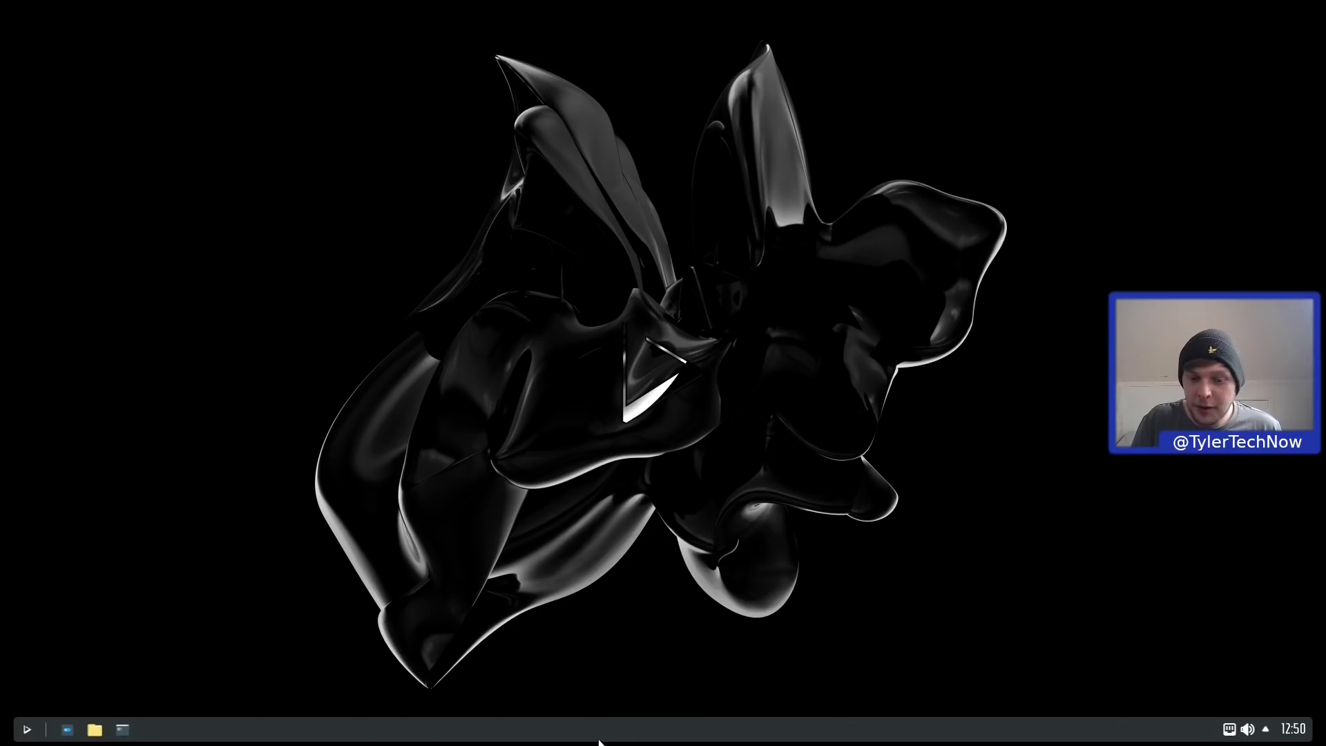
# Switch the Latte layout back to nx-top-panel-2
pyautogui.rightClick(599, 741)
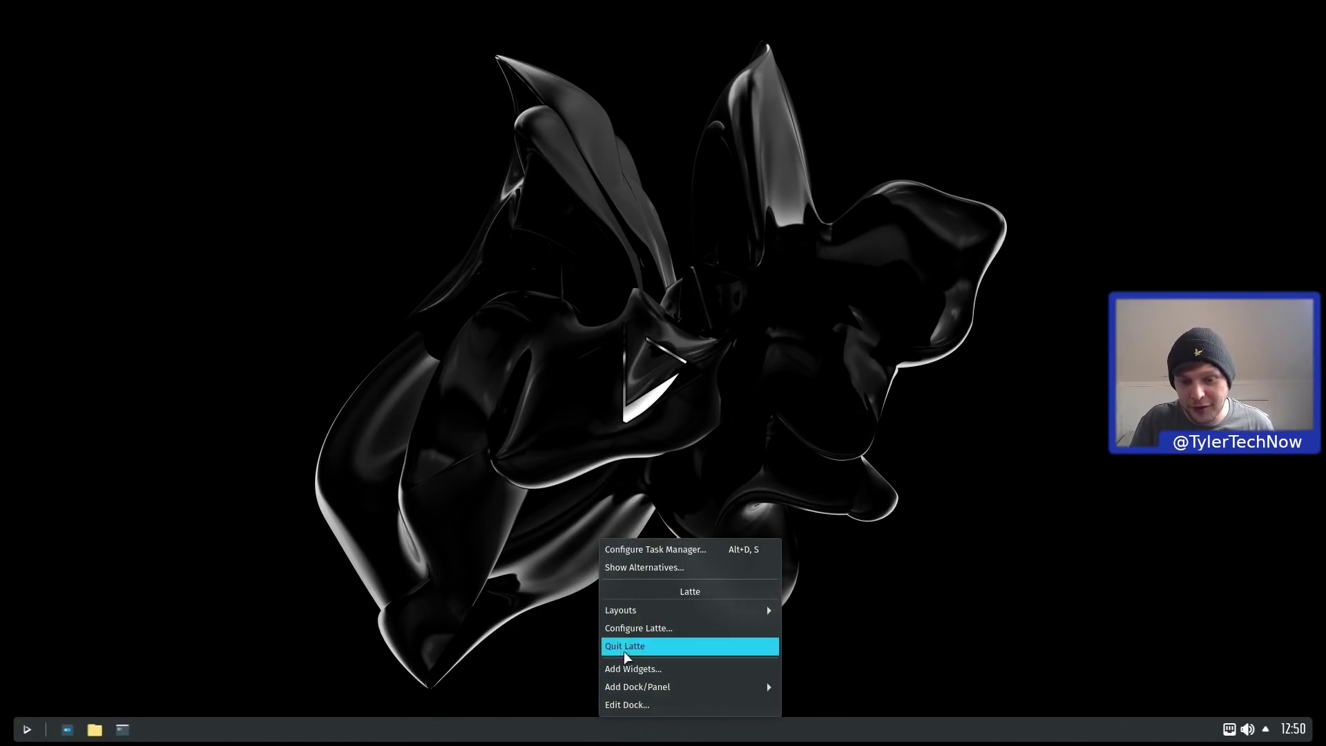
pyautogui.moveTo(630, 603)
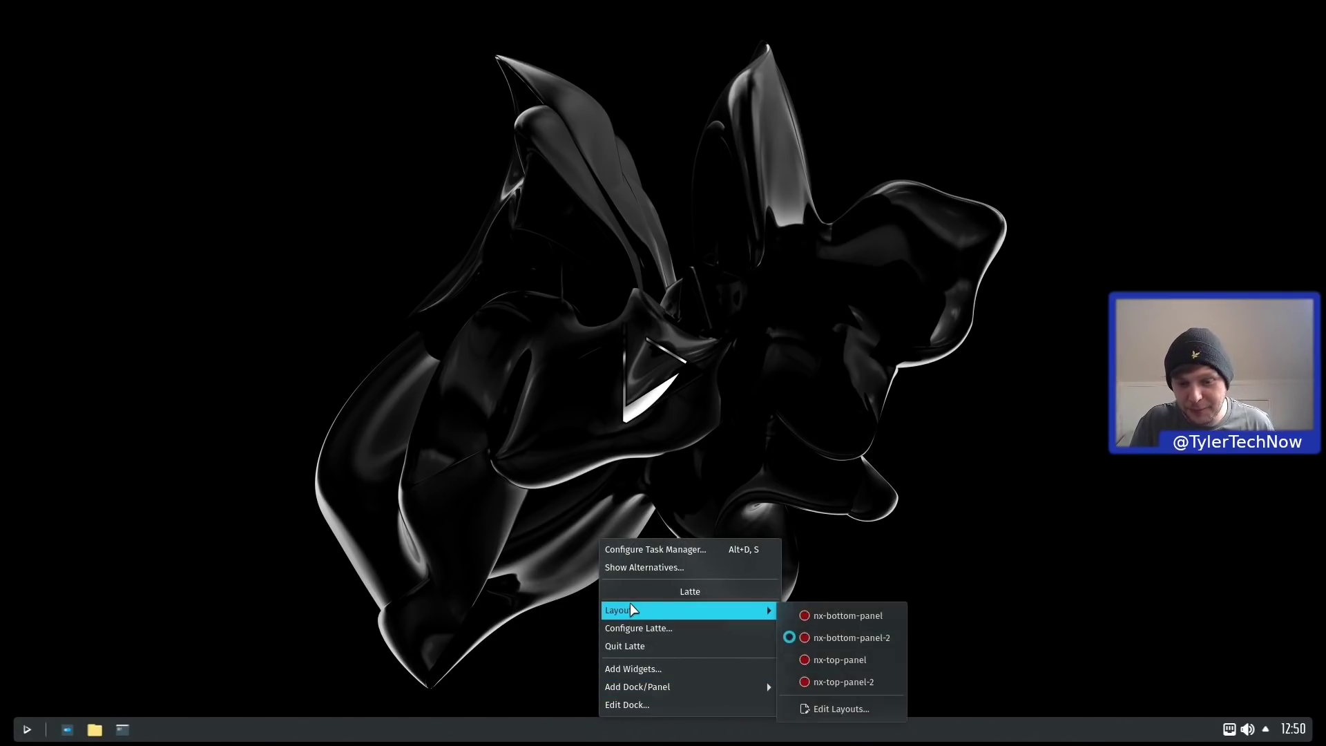
pyautogui.click(834, 682)
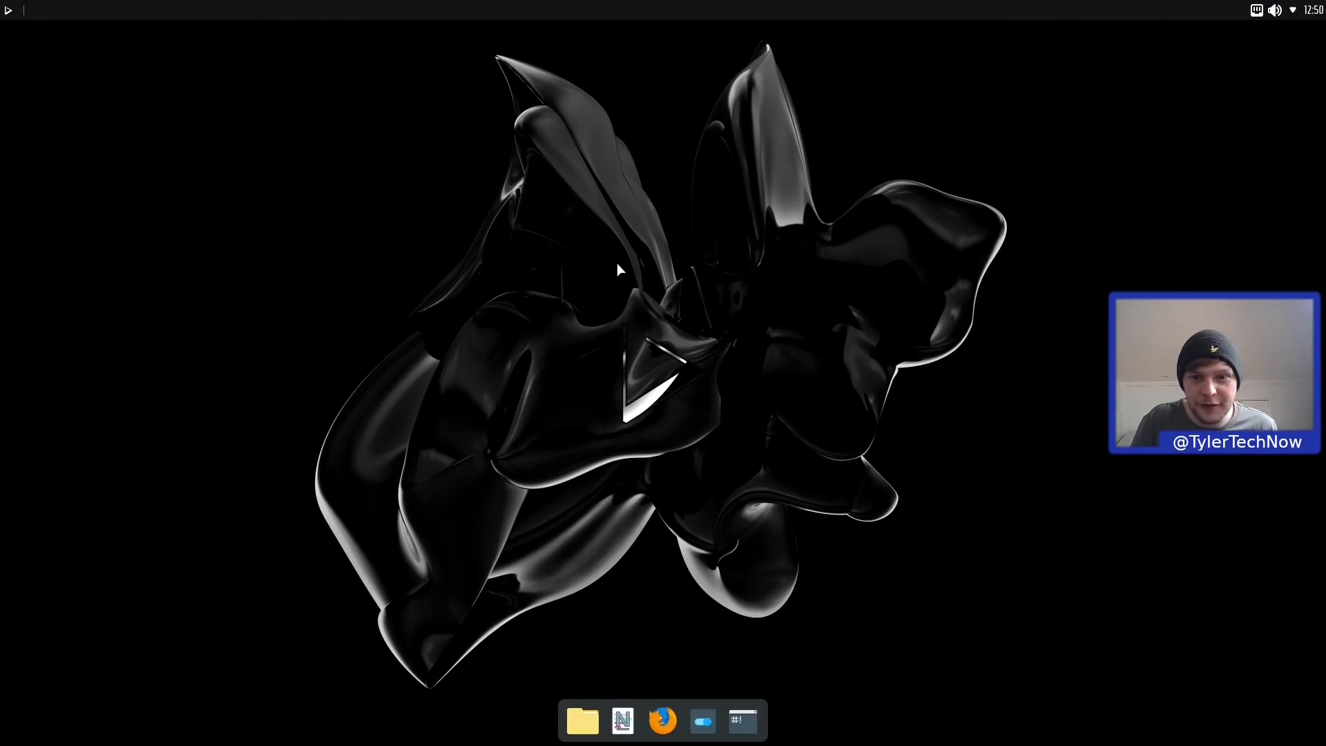
# Browse the supplied wallpapers in the desktop configuration and apply the photo of skyscrapers seen from below
pyautogui.rightClick(630, 246)
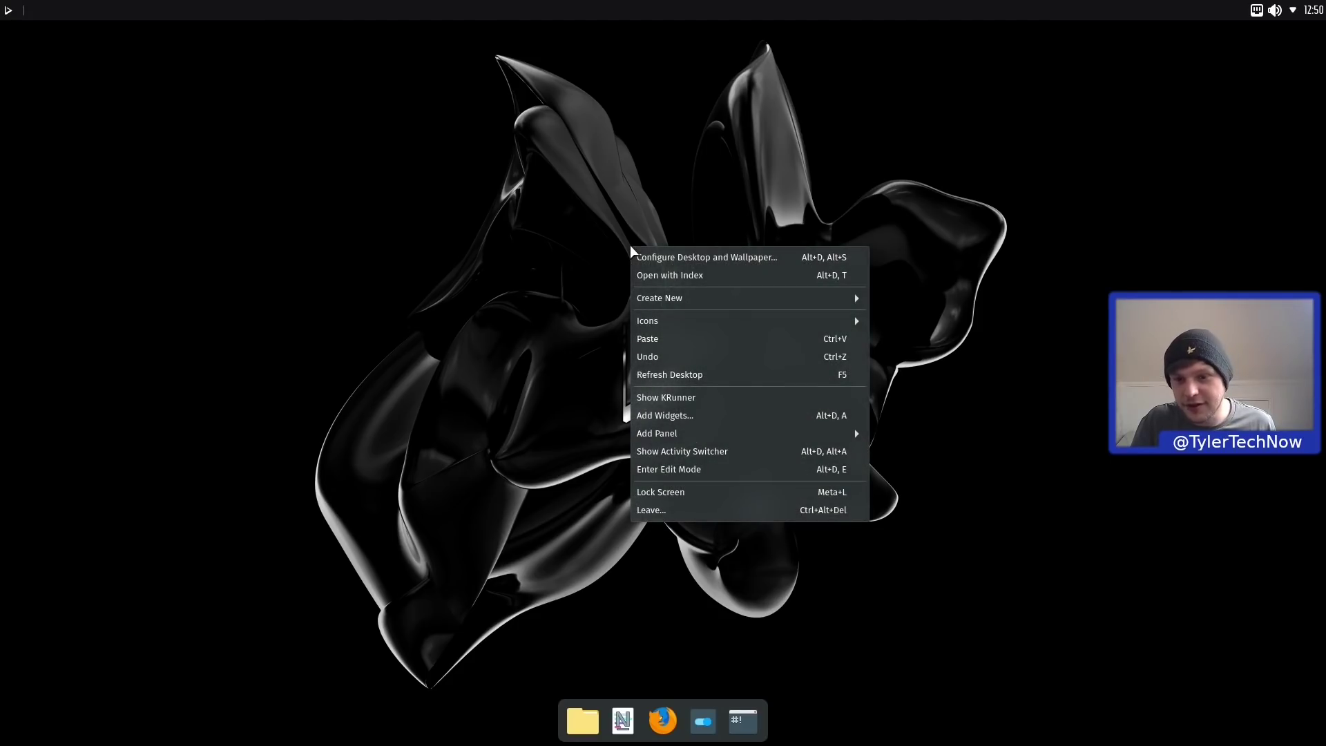
pyautogui.click(707, 260)
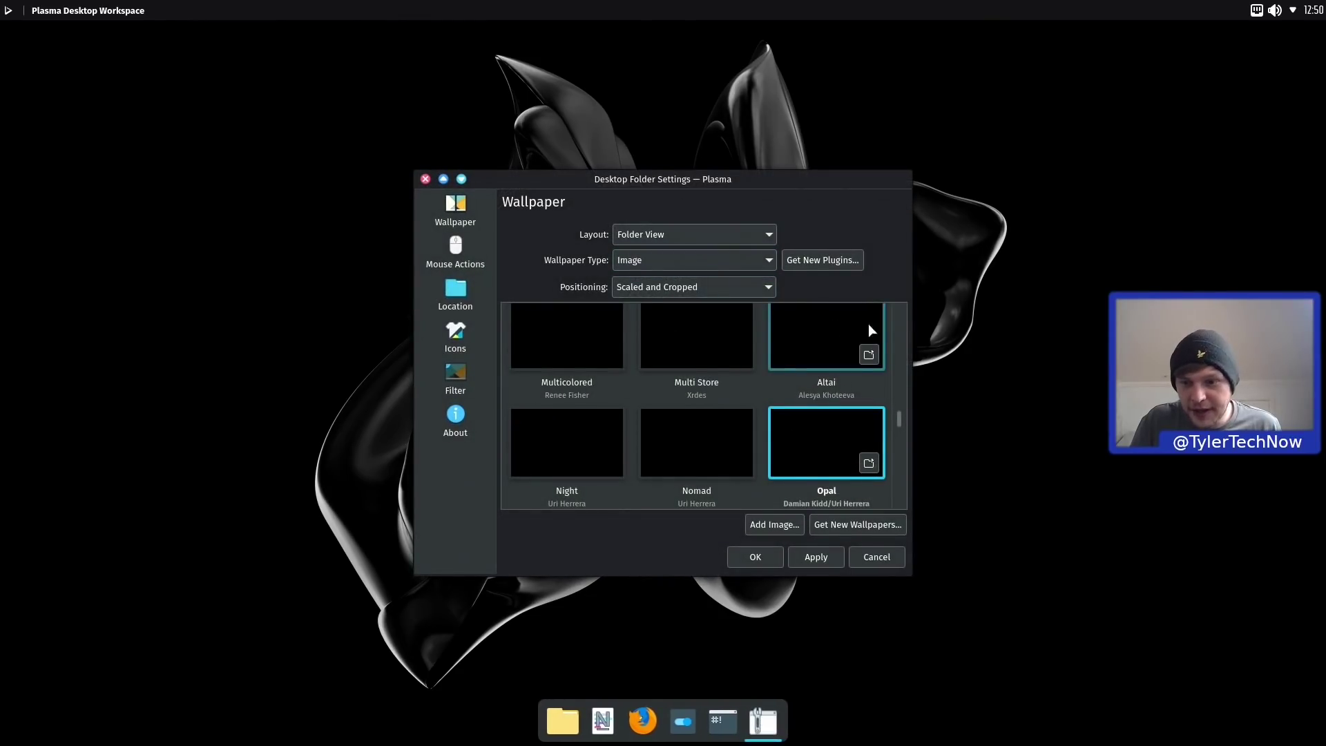
pyautogui.moveTo(898, 417); pyautogui.dragTo(892, 350)
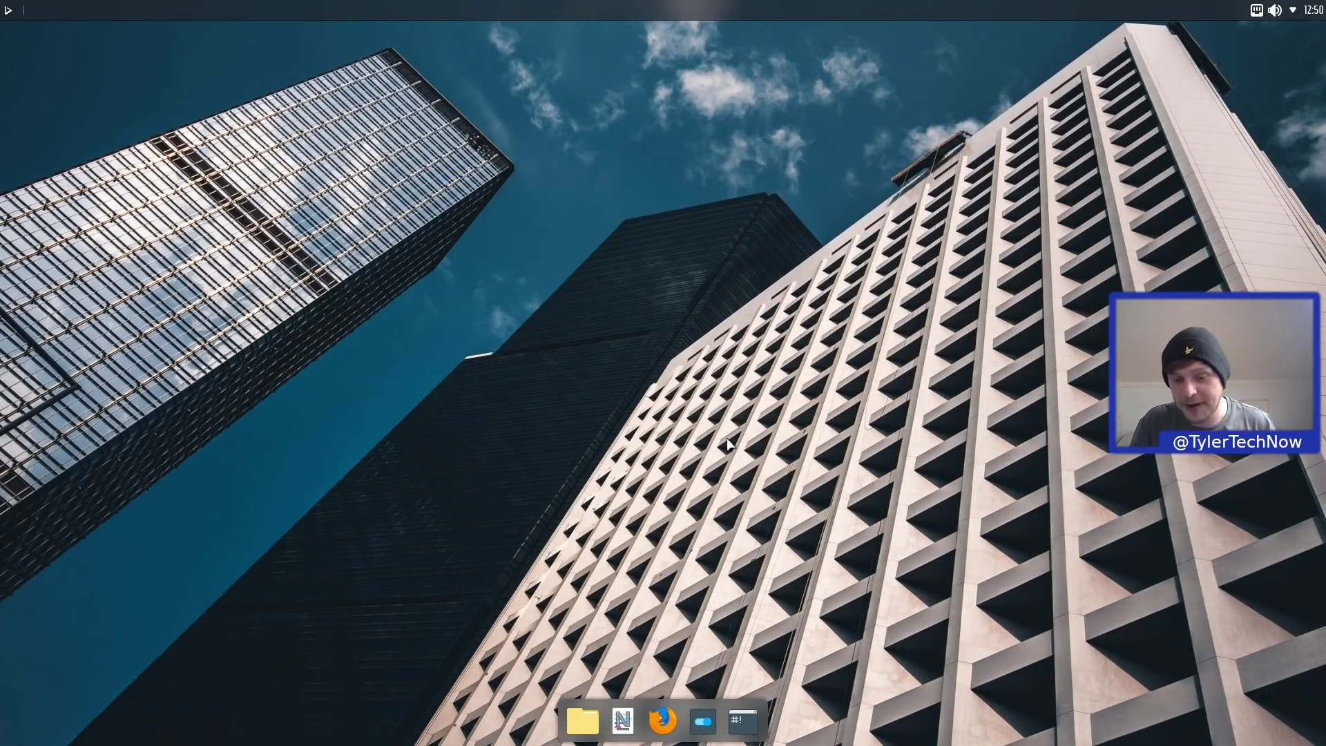
# Bring up the desktop's context menu to look over its options, and dismiss it
pyautogui.click(703, 718)
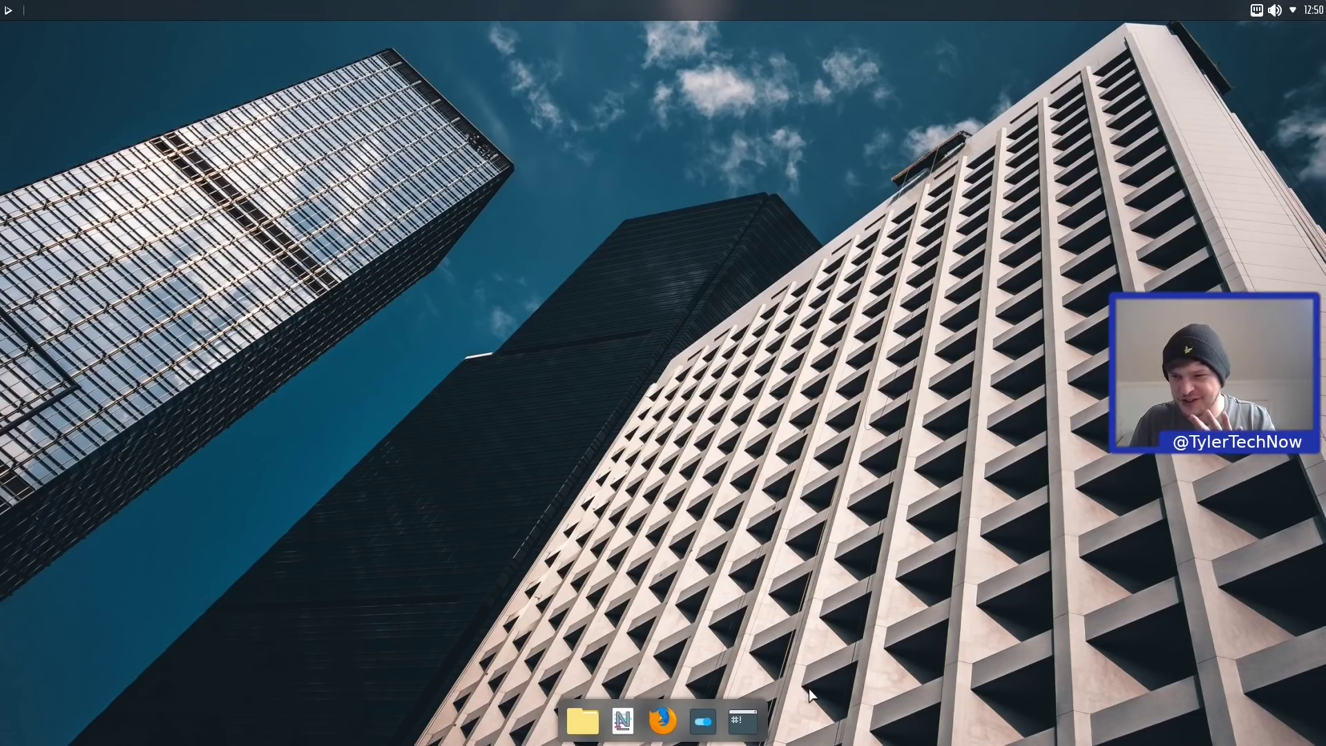
pyautogui.rightClick(597, 206)
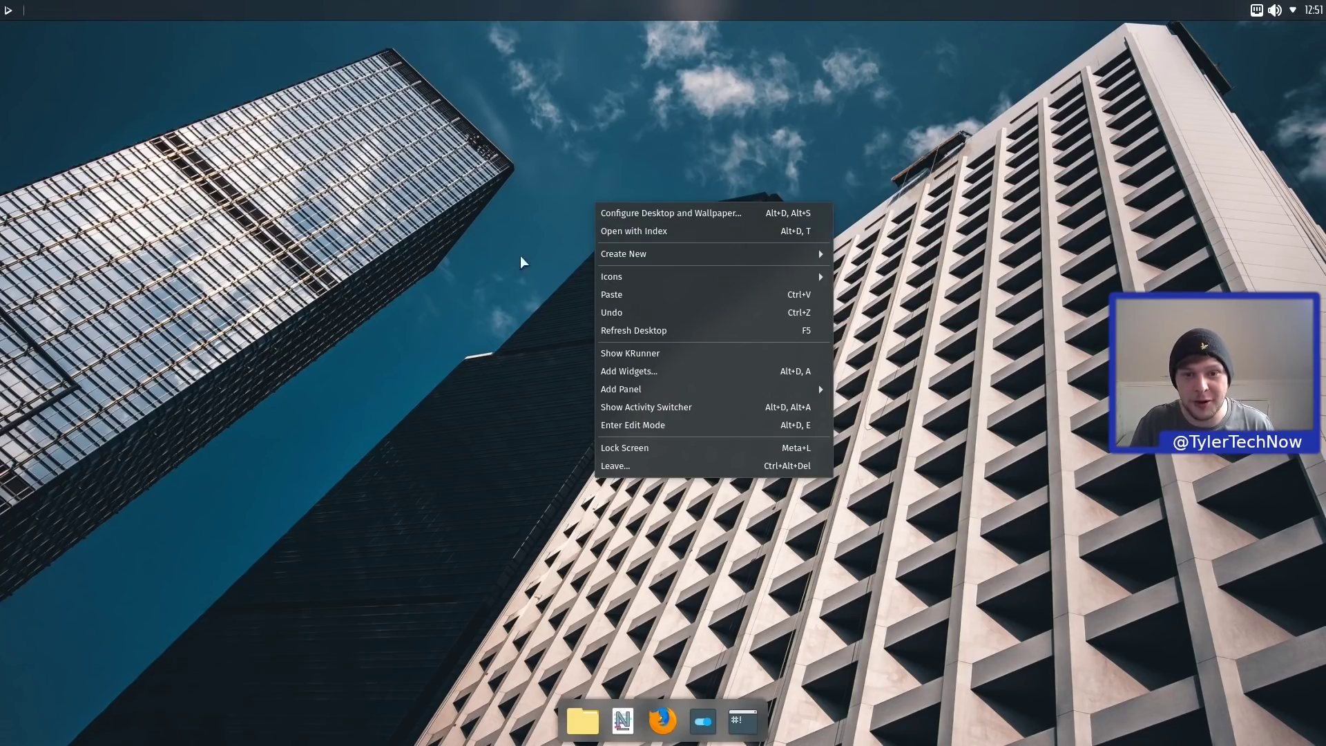
pyautogui.click(374, 267)
# Open the Index file manager and move its window to the middle of the desktop
pyautogui.click(593, 730)
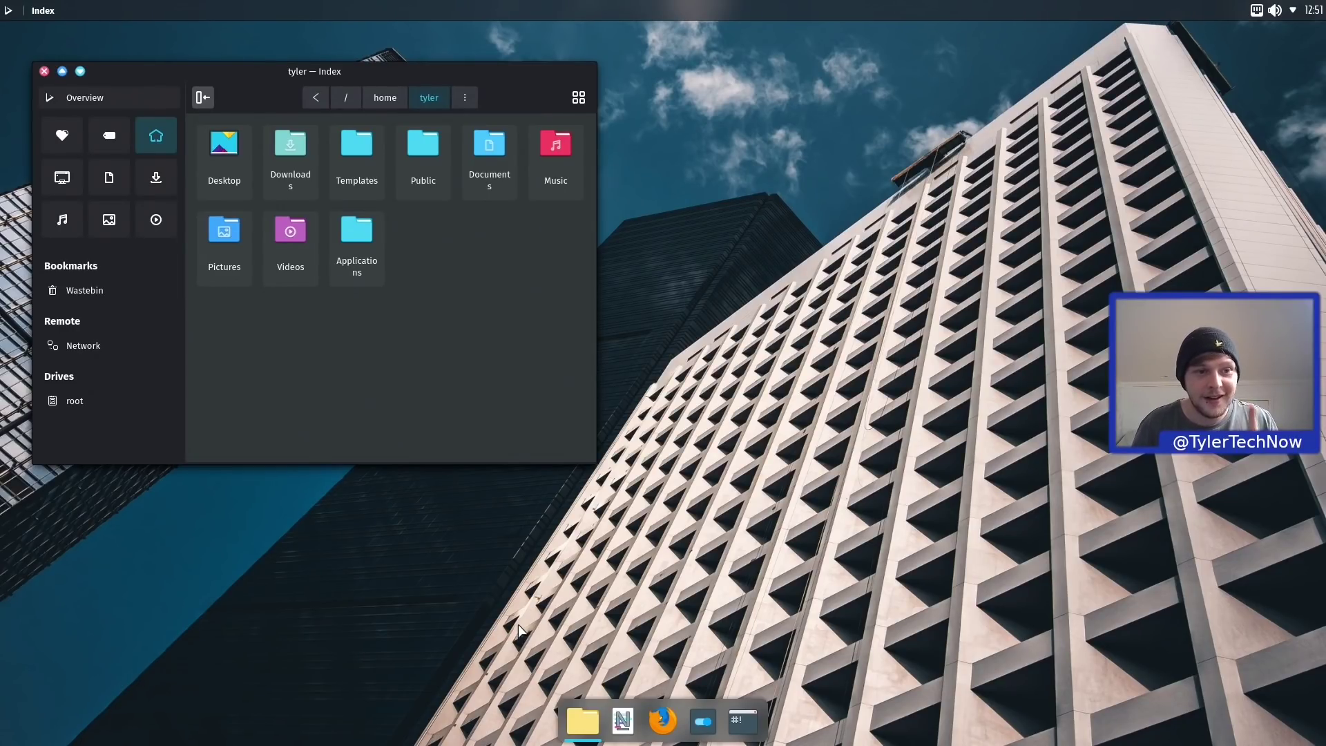
pyautogui.moveTo(283, 69); pyautogui.dragTo(613, 164)
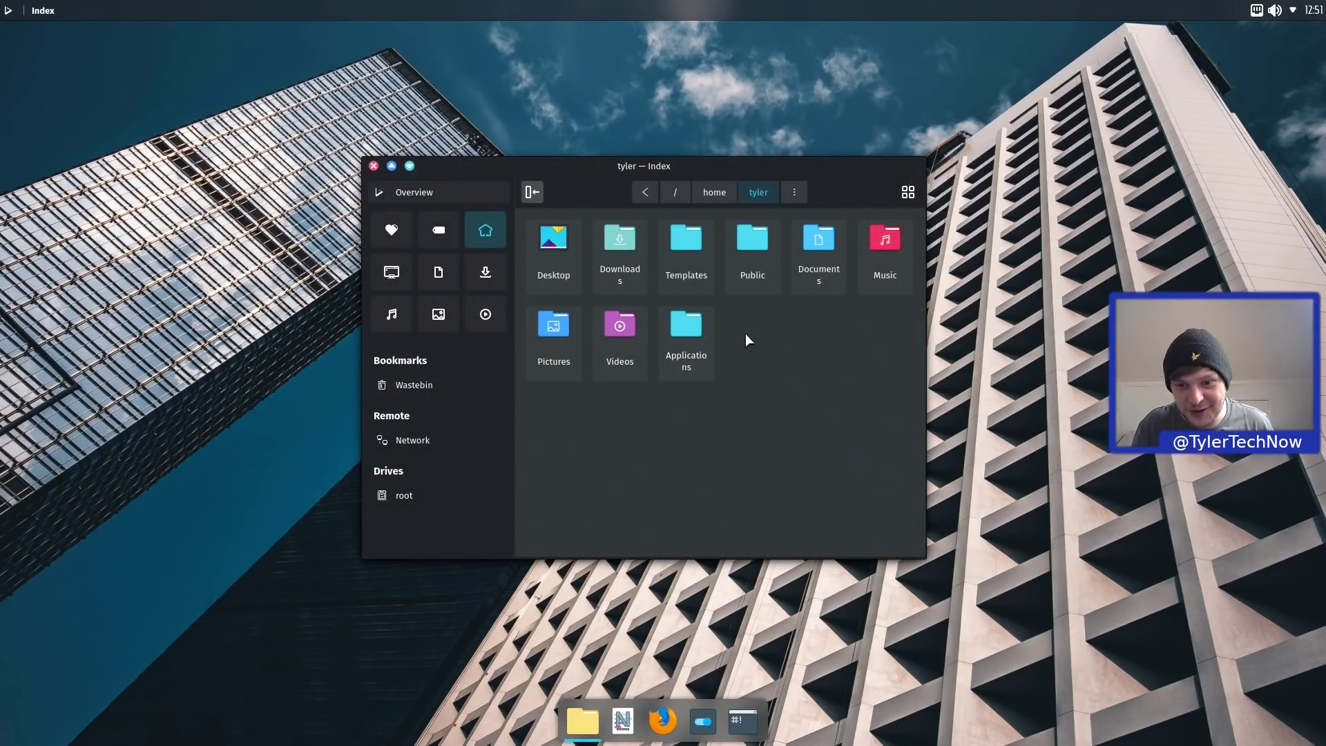
pyautogui.moveTo(833, 418); pyautogui.dragTo(832, 466)
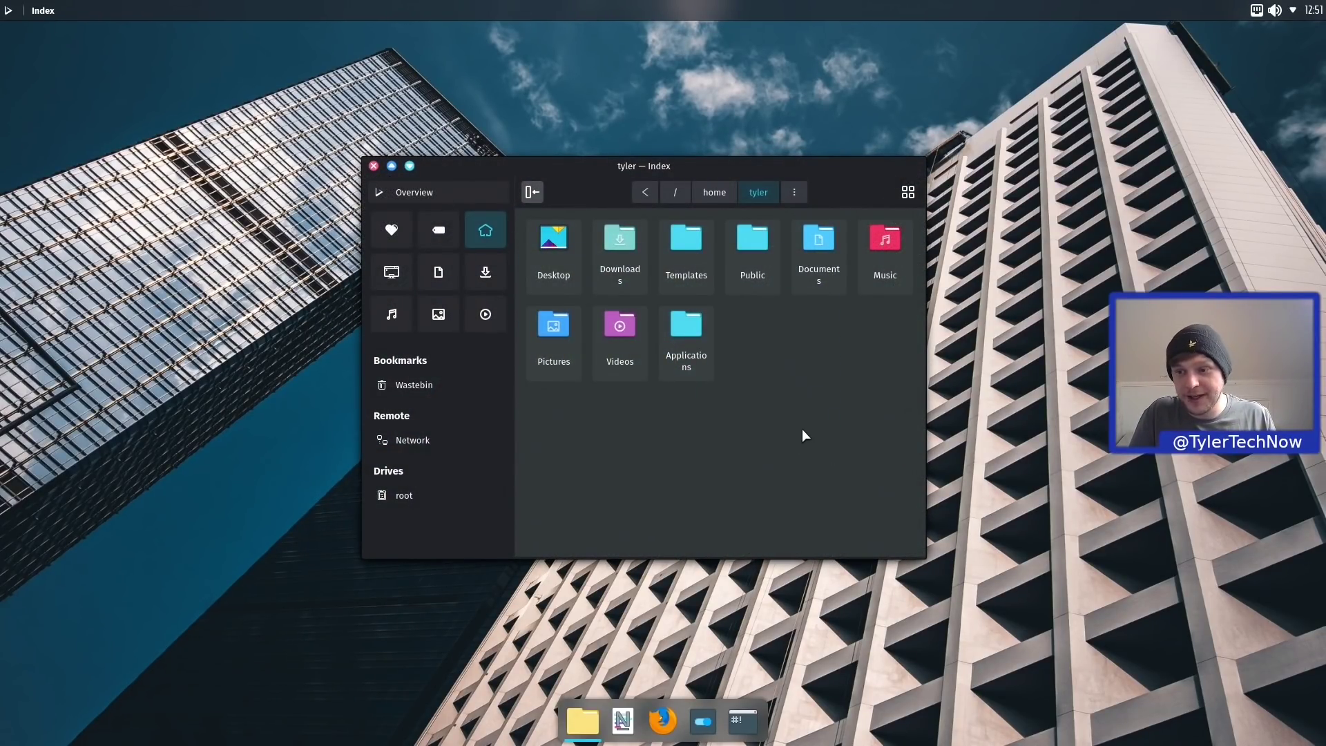
# Try tiling the Index window to the left, right, upper and lower parts of the screen, and return it to a floating window near the centre
pyautogui.press('super+Left')
pyautogui.press('super+Down')
pyautogui.press('super+Right')
pyautogui.press('super+Left')
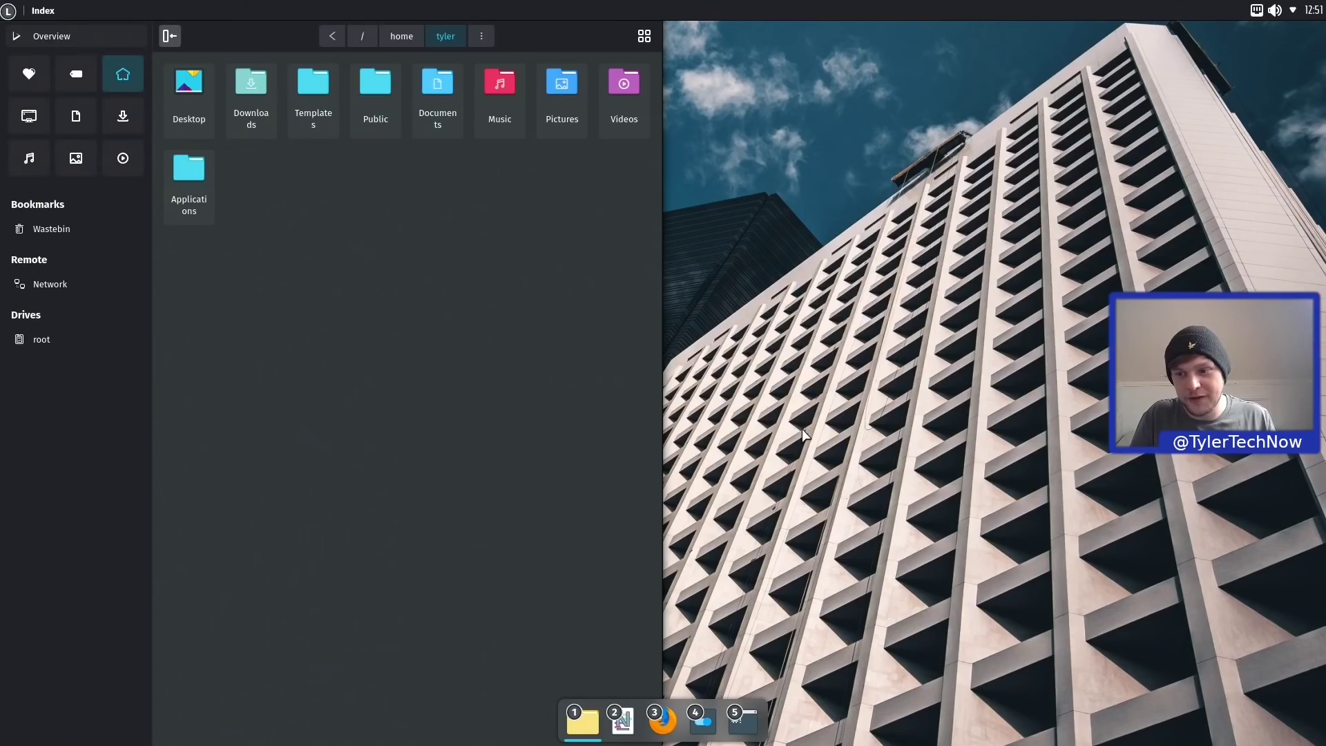
pyautogui.press('super+Up')
pyautogui.press('super+Left')
pyautogui.press('super+Down')
pyautogui.press('super+Up')
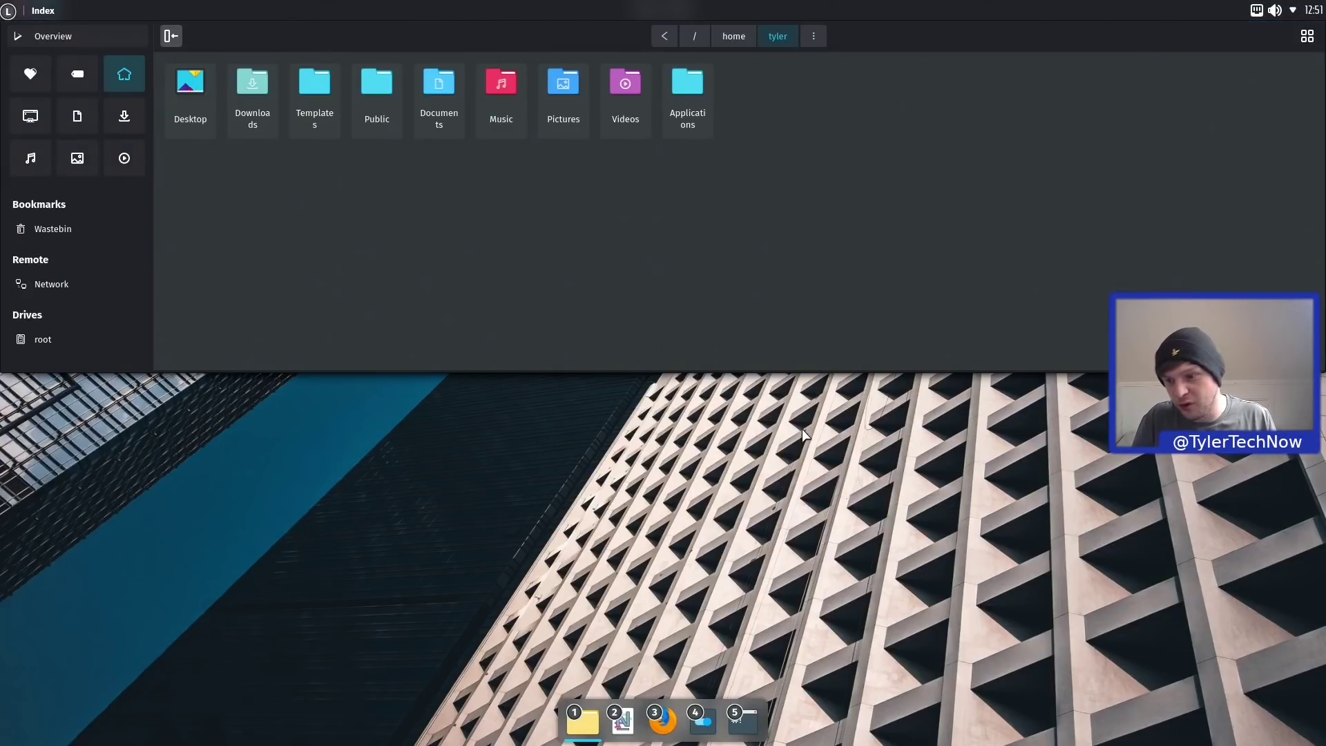
pyautogui.press('super+Left')
pyautogui.press('super+Down')
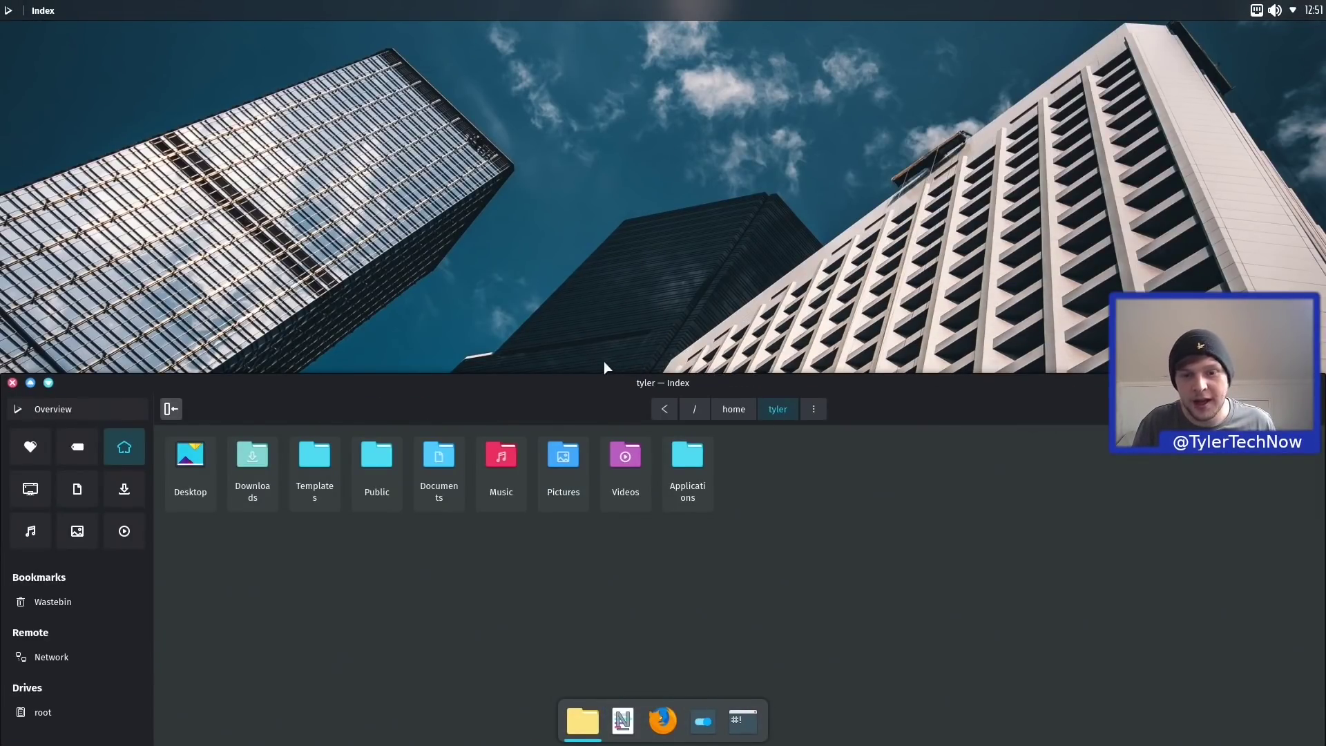
pyautogui.moveTo(572, 385); pyautogui.dragTo(629, 214)
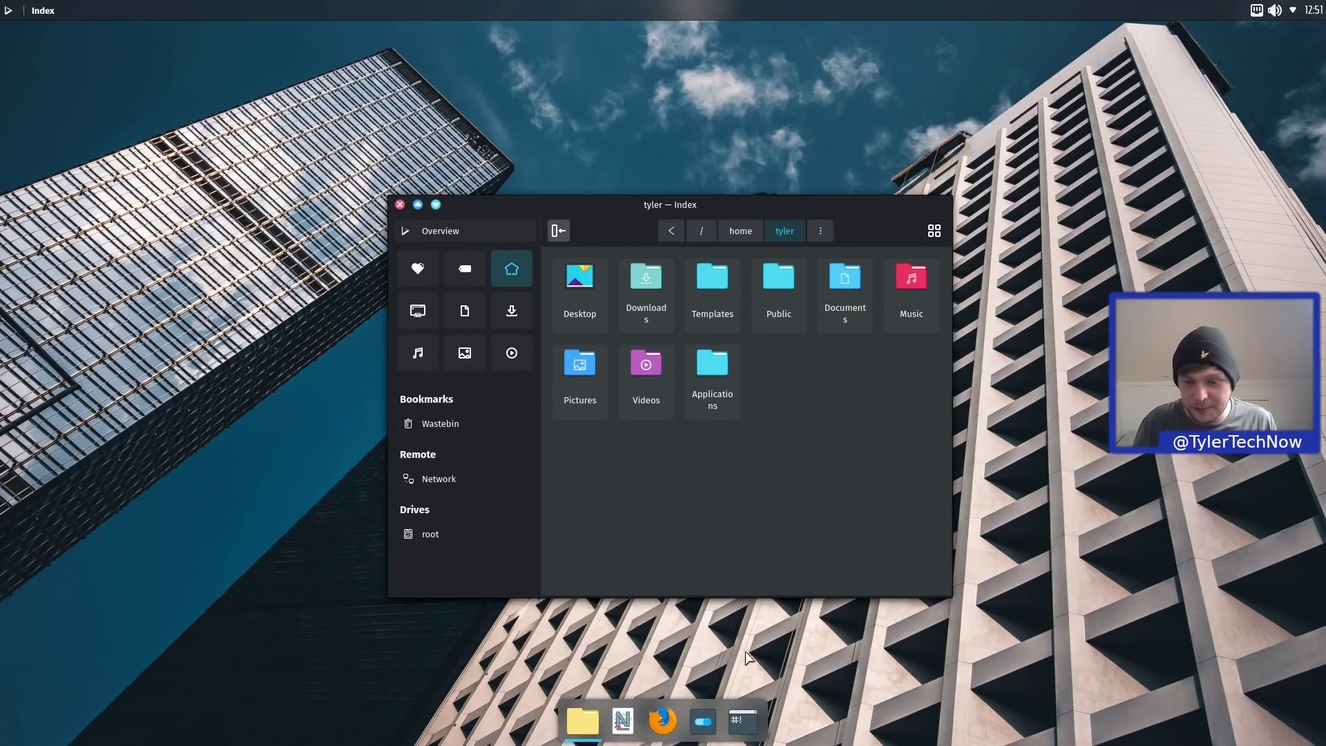
# Open System Settings and view the KWin Scripts page under Window Management
pyautogui.click(712, 724)
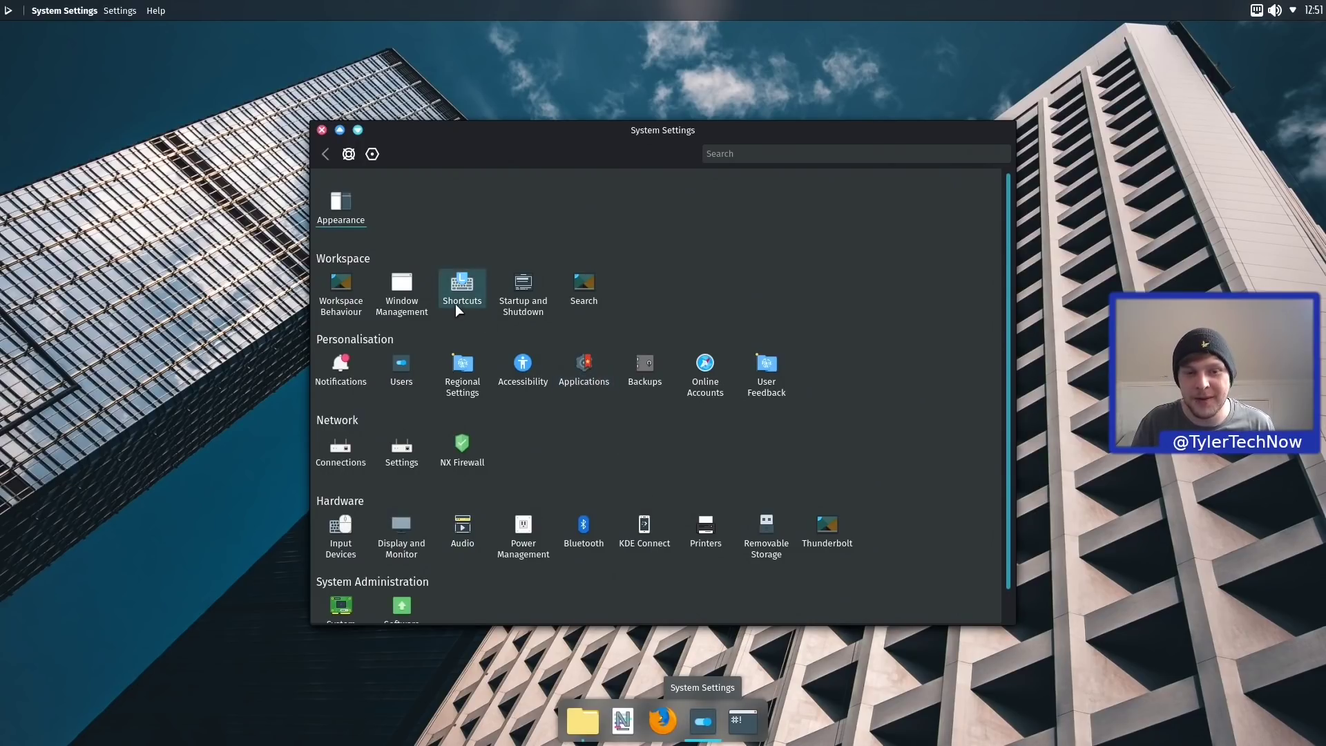
pyautogui.moveTo(456, 301)
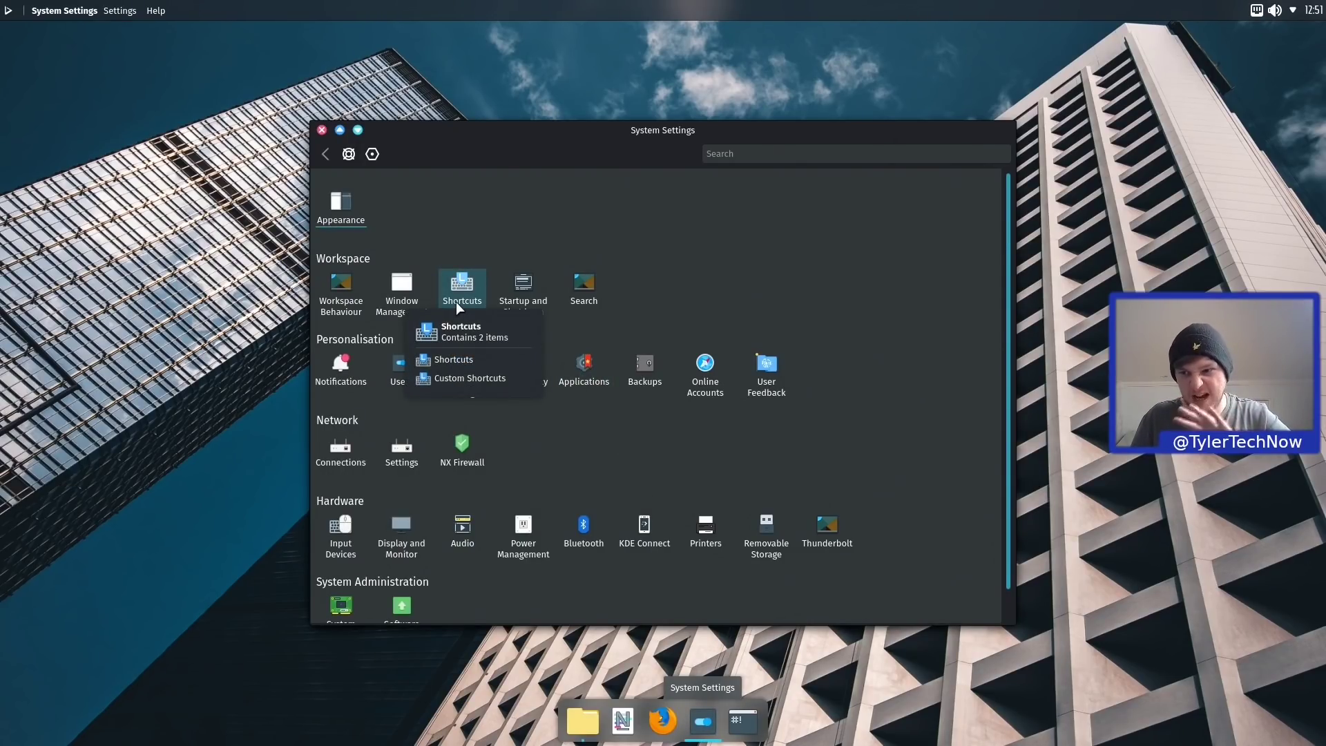
pyautogui.click(401, 305)
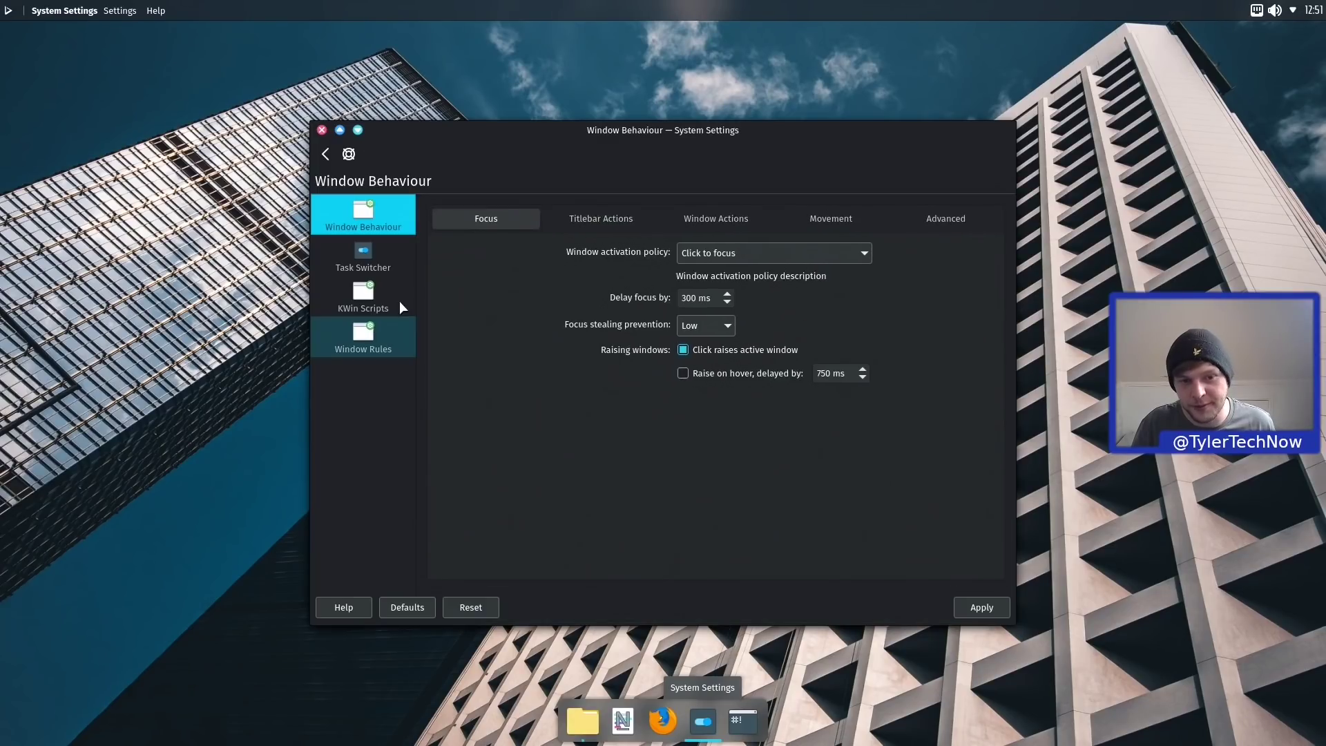
pyautogui.click(362, 301)
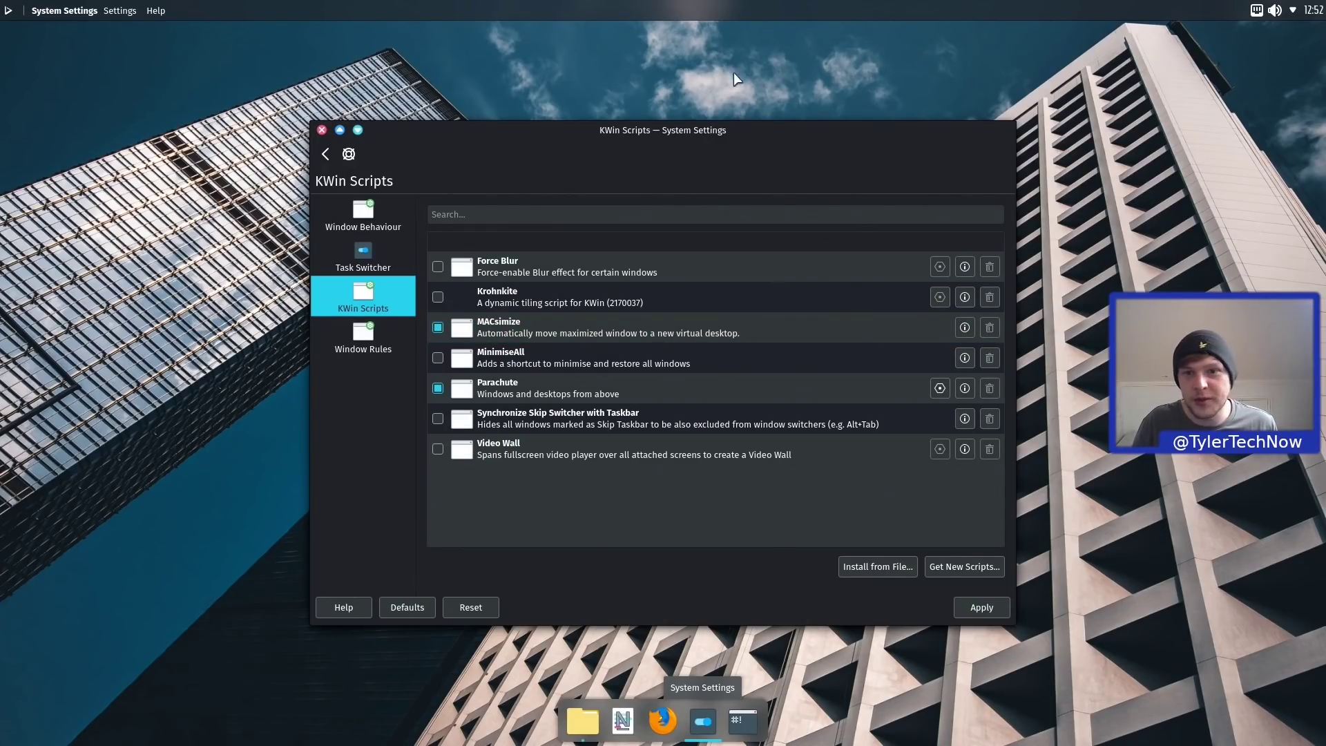
# Find the Pager widget by searching for "virtual", add it to the top panel beside the tray icons, and close the widget list
pyautogui.rightClick(751, 9)
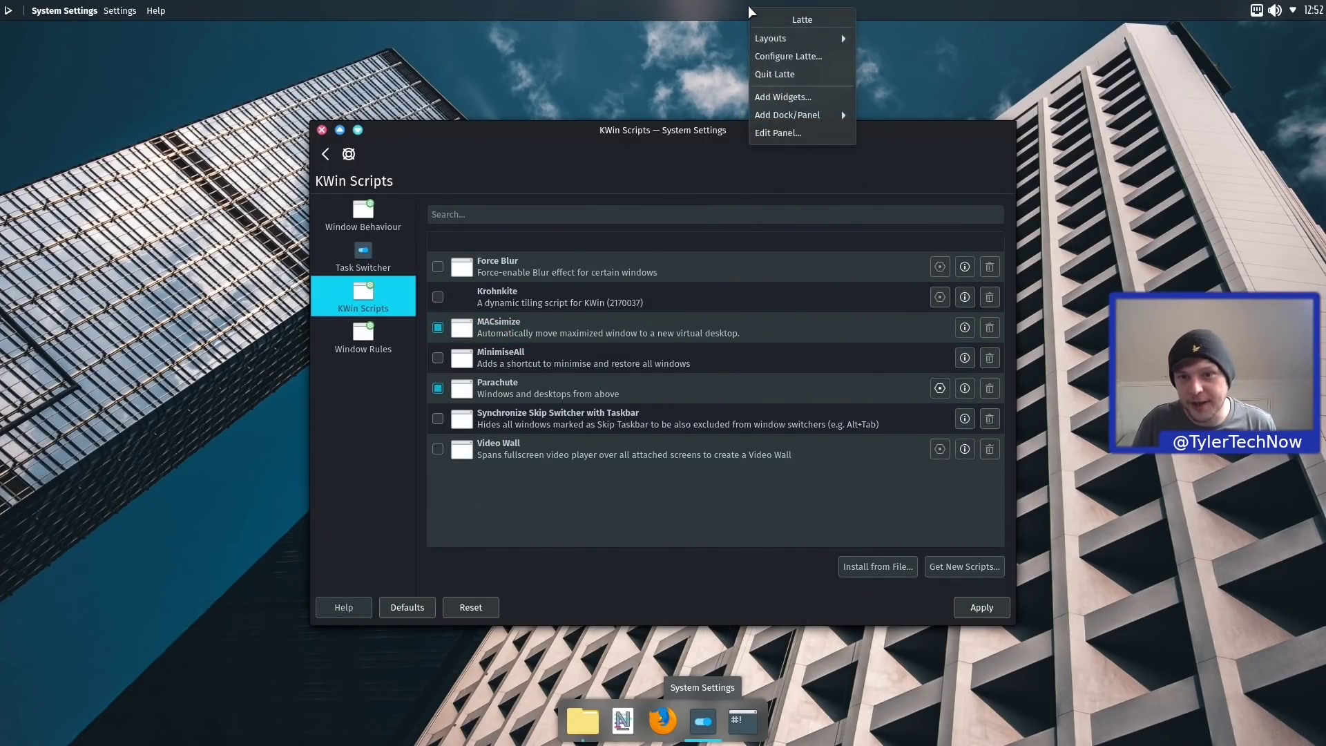
pyautogui.click(789, 97)
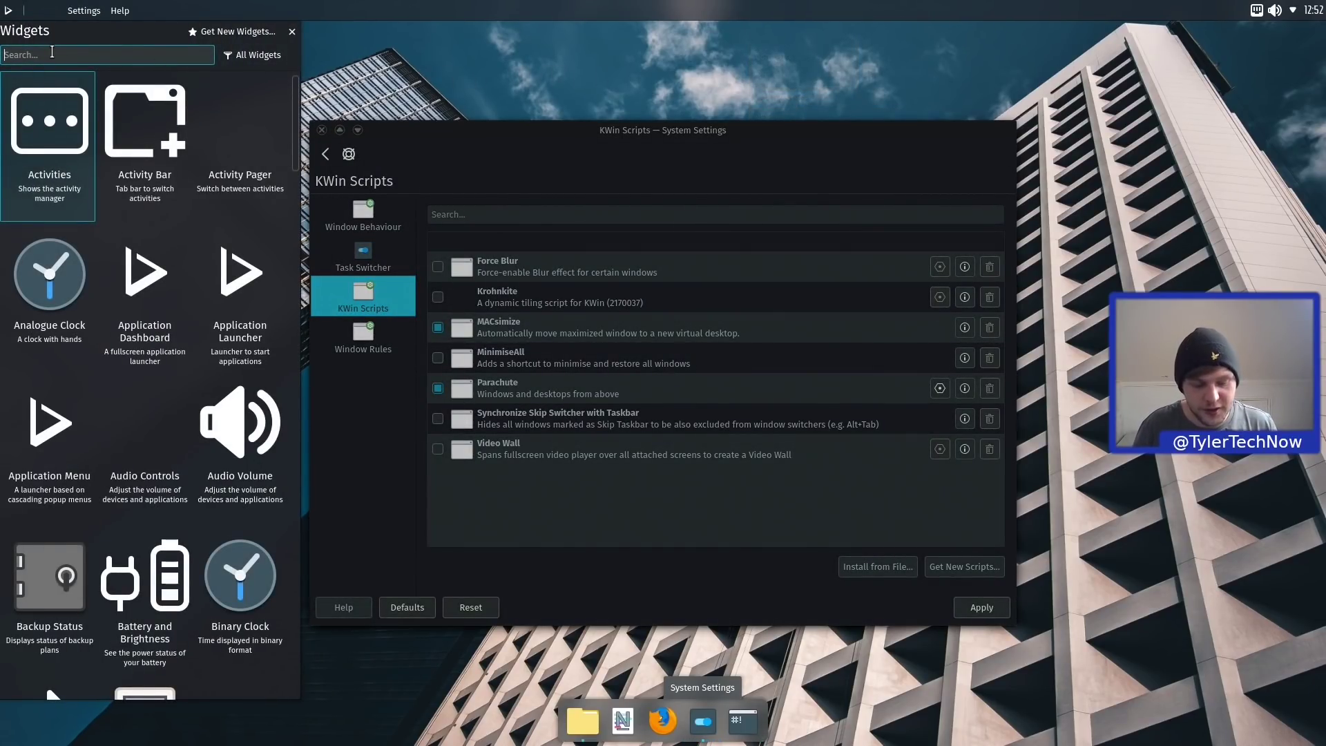
pyautogui.write('virtual')
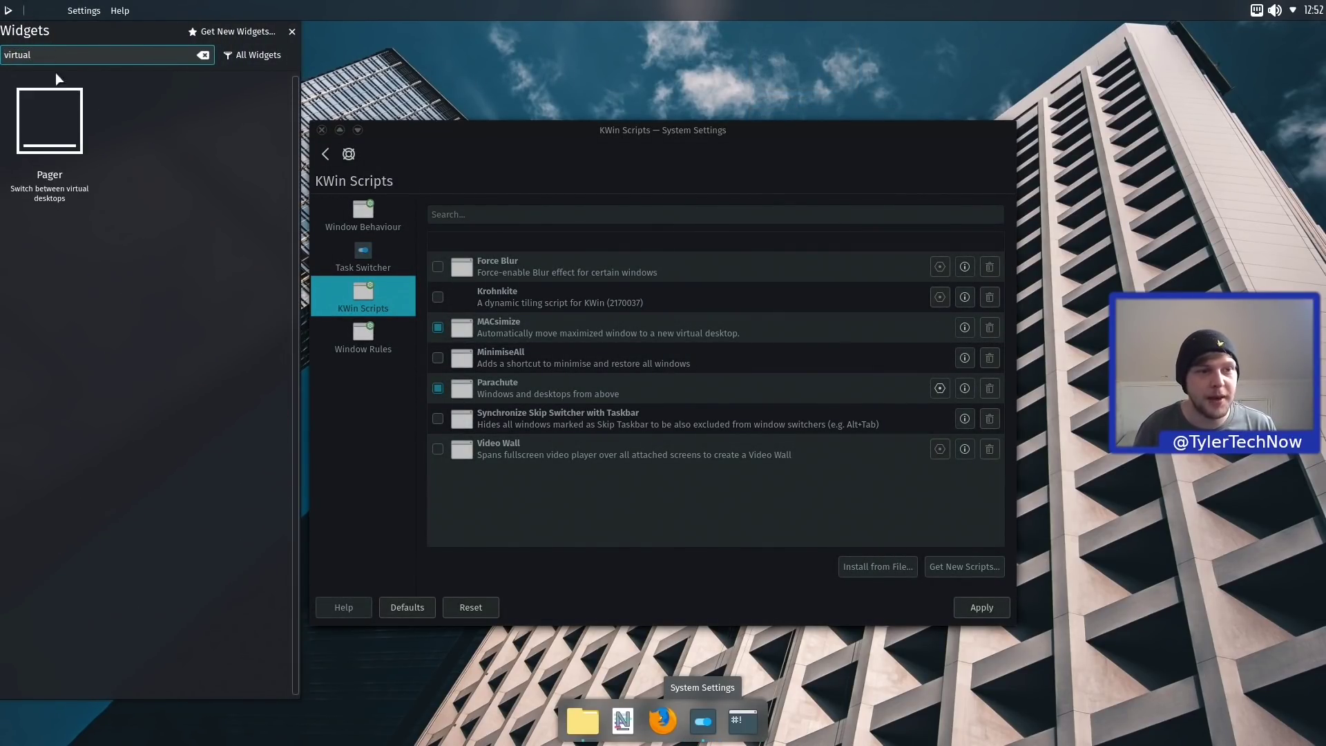
pyautogui.moveTo(41, 100); pyautogui.dragTo(1230, 12)
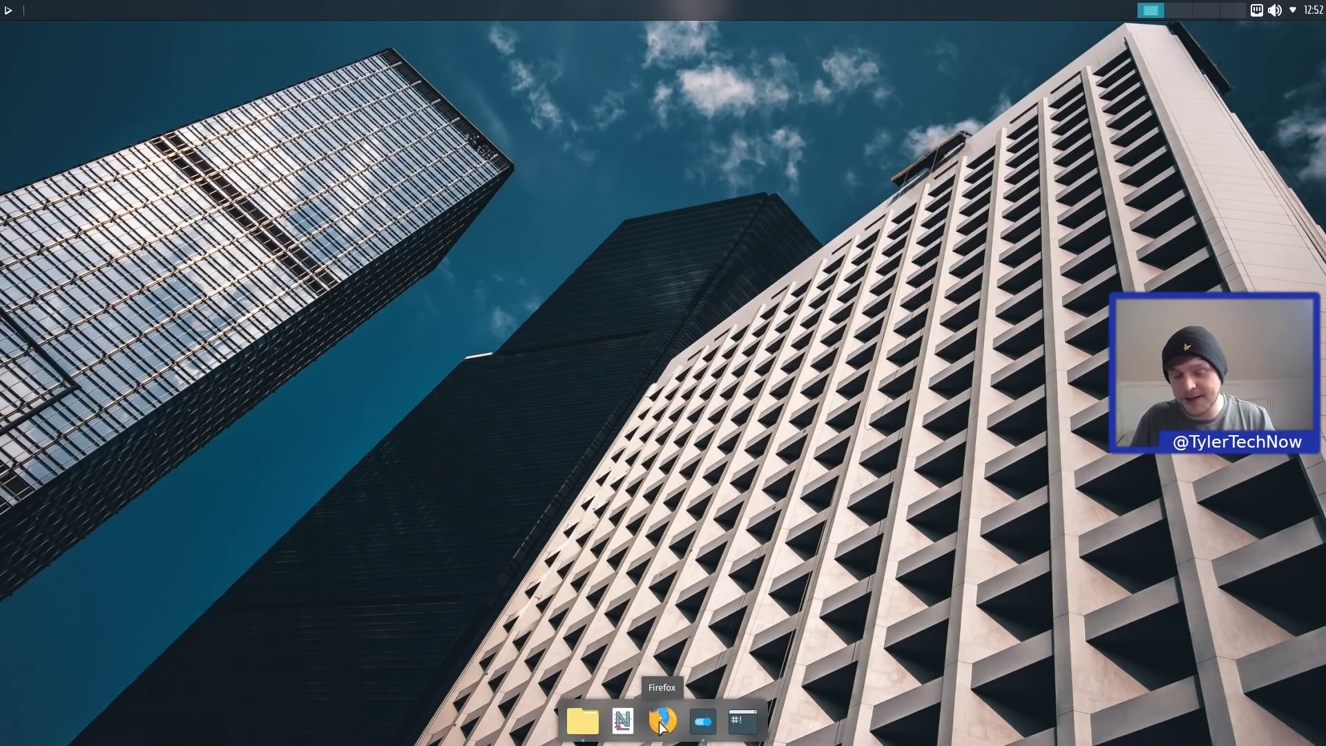
pyautogui.click(586, 722)
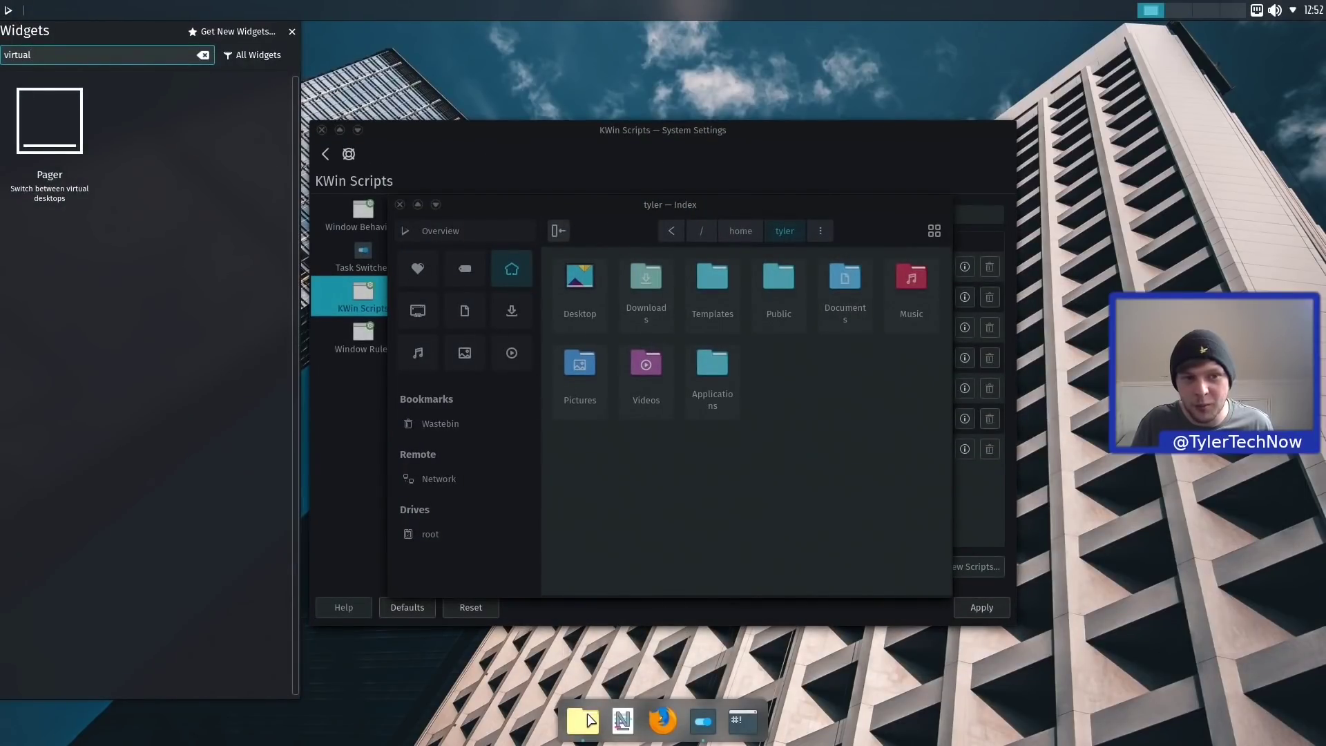
pyautogui.click(297, 27)
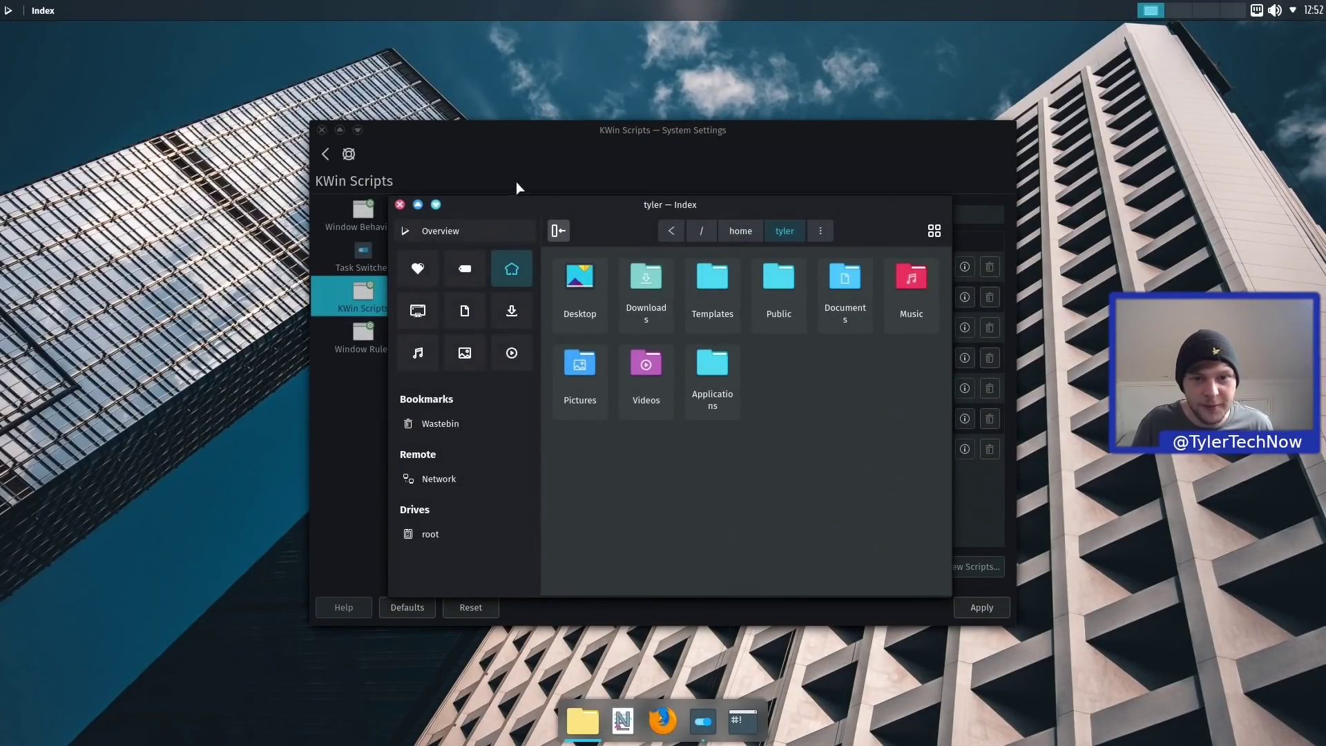
# Maximise the Index window onto its own virtual desktop and restore it, leaving it over the right part of the System Settings window
pyautogui.moveTo(631, 206); pyautogui.dragTo(662, 181)
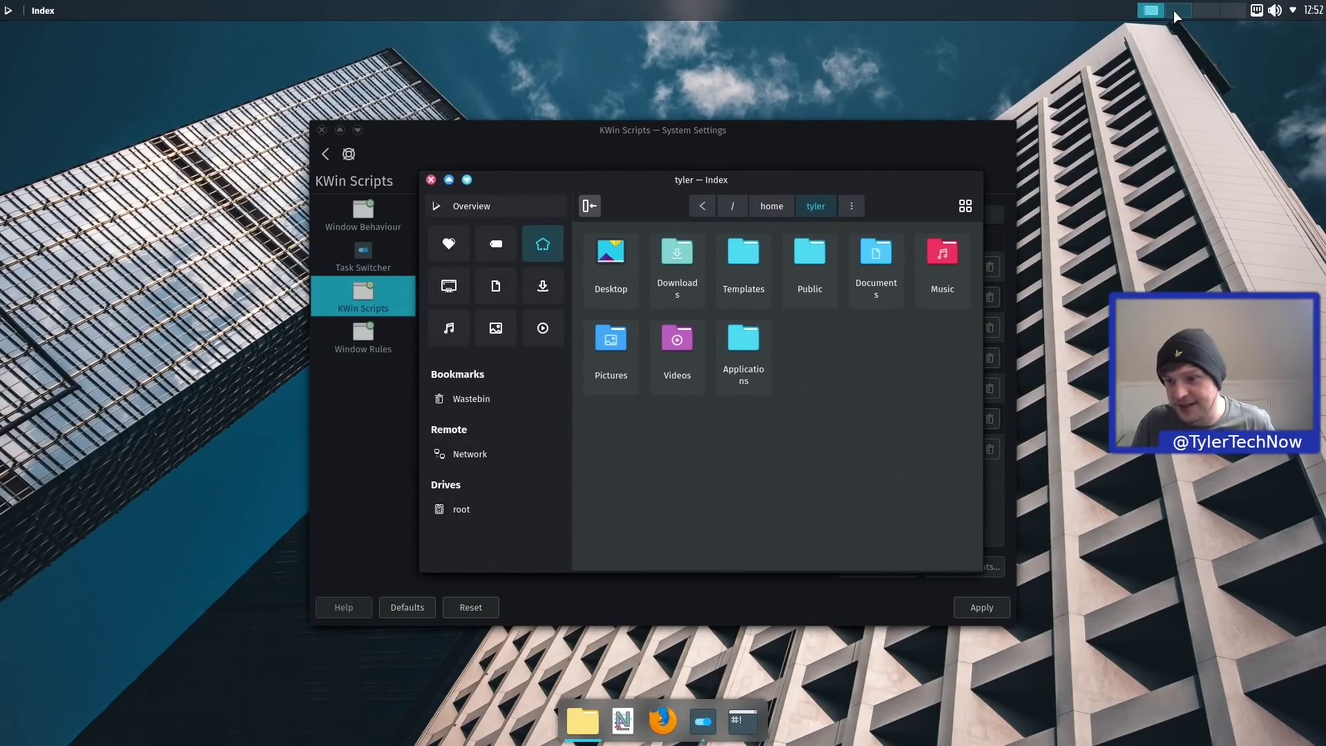
pyautogui.click(448, 179)
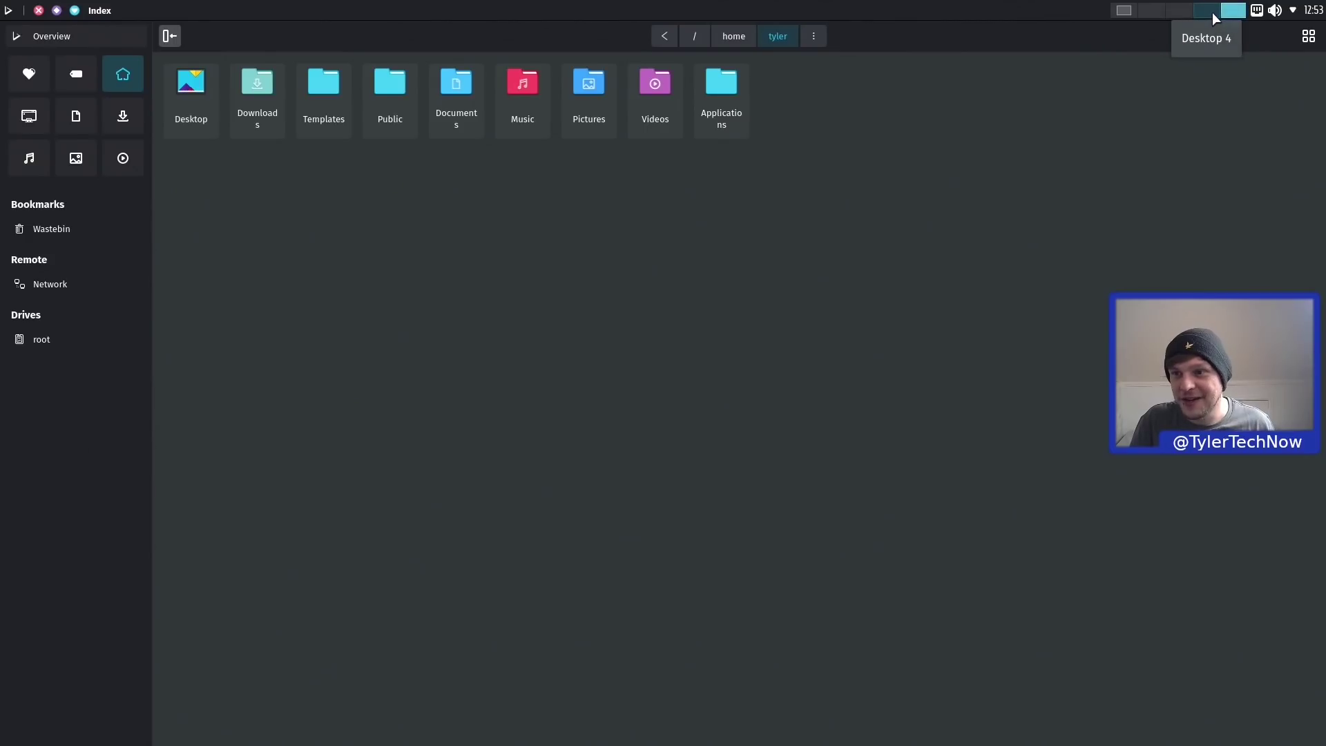
pyautogui.click(56, 11)
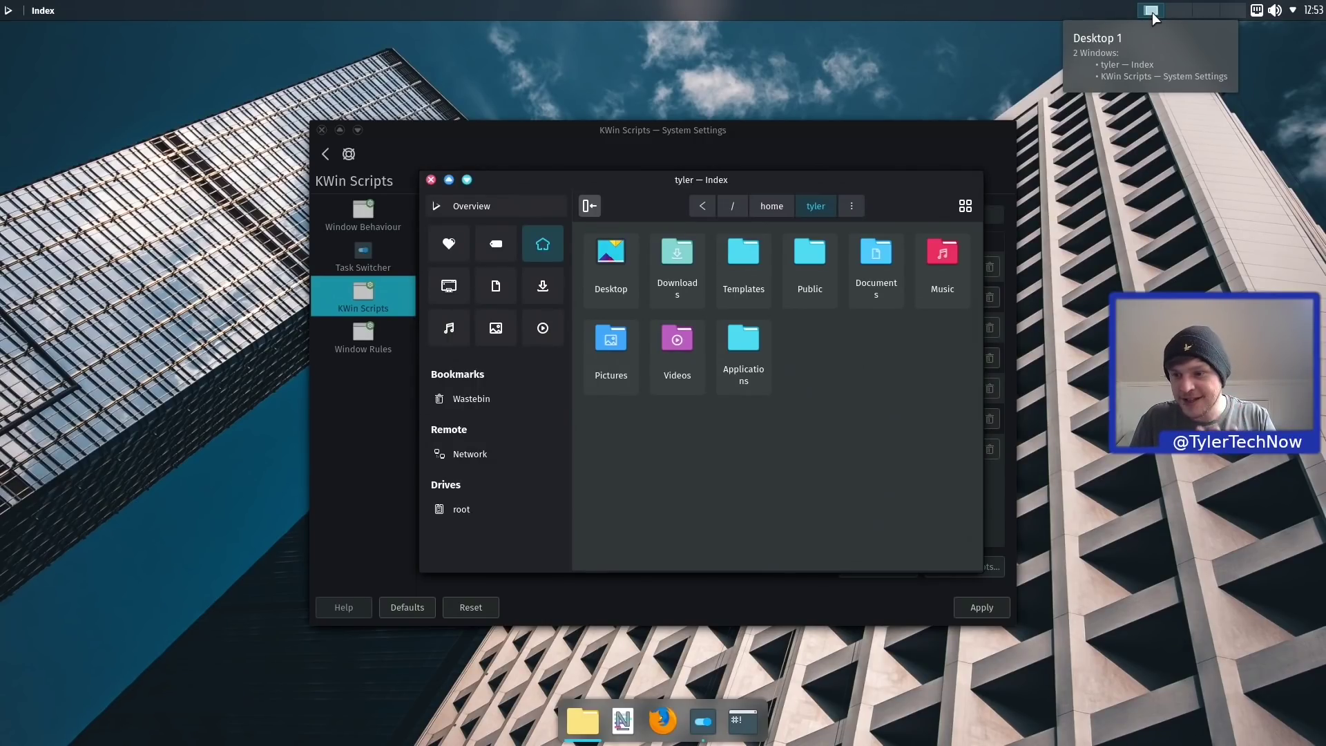
pyautogui.moveTo(753, 179); pyautogui.dragTo(901, 211)
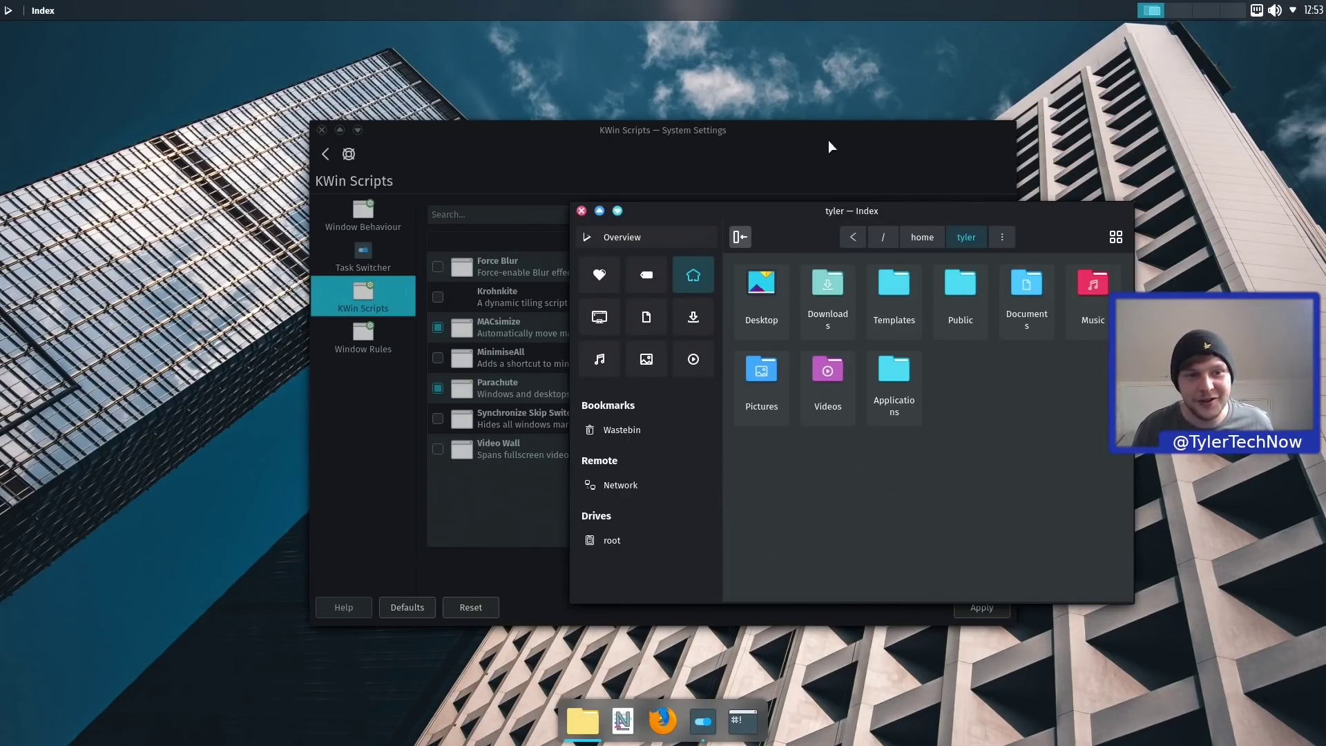
# Maximise System Settings and a second Index window so that each occupies its own virtual desktop
pyautogui.click(340, 131)
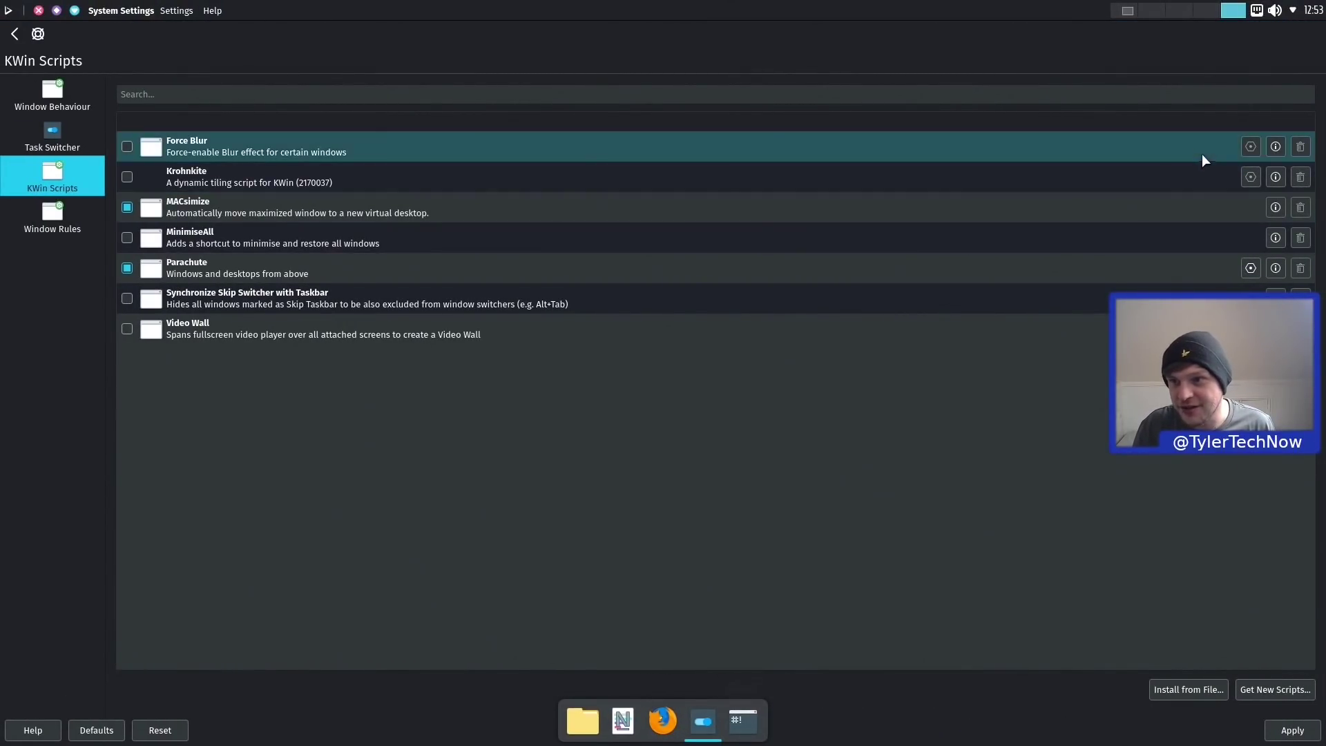
pyautogui.click(578, 724)
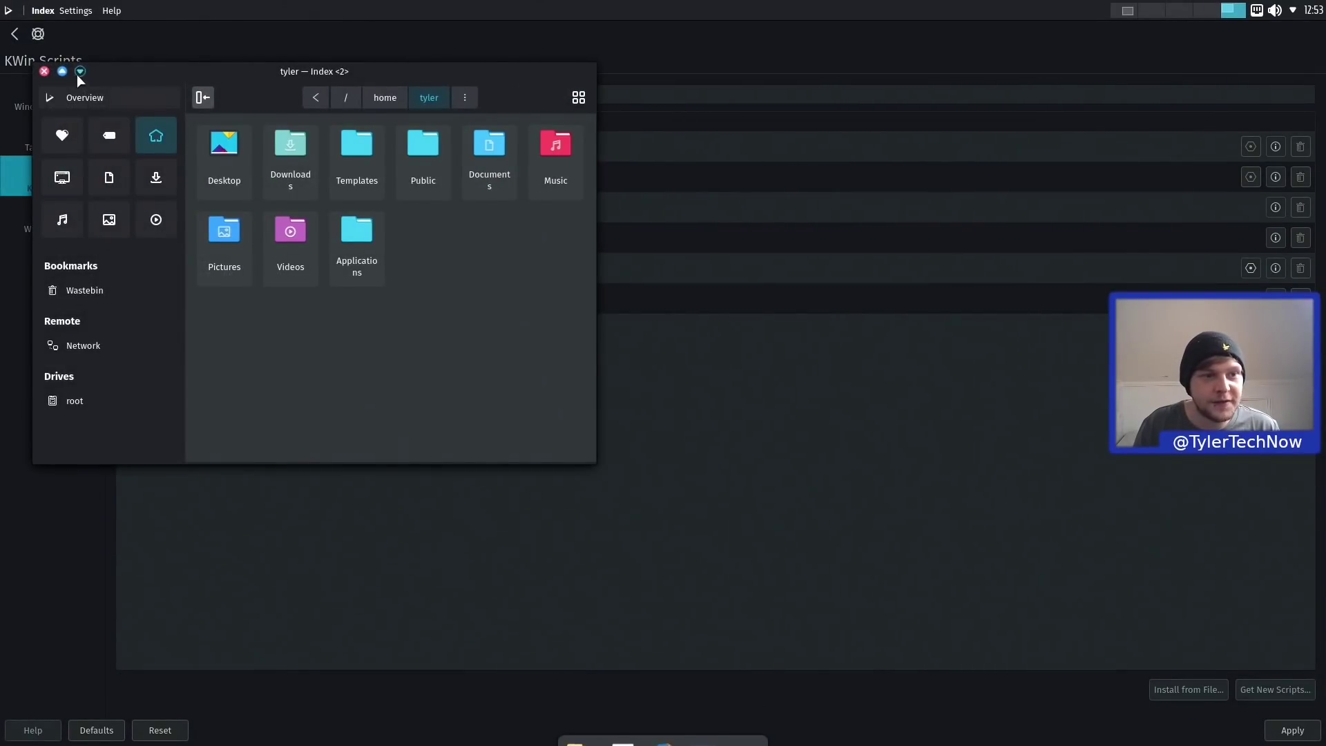
pyautogui.click(61, 69)
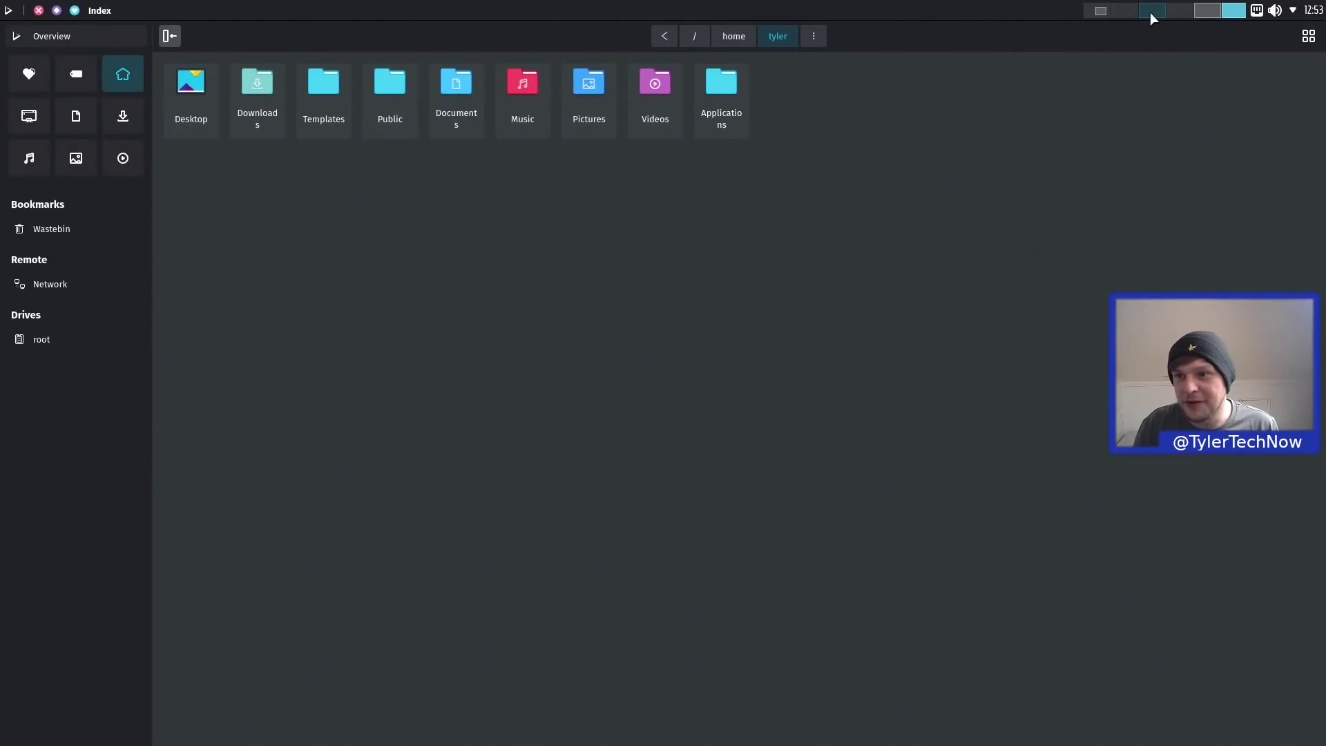
# Switch back and forth between the virtual desktops holding the maximised System Settings and Index windows
pyautogui.click(1197, 12)
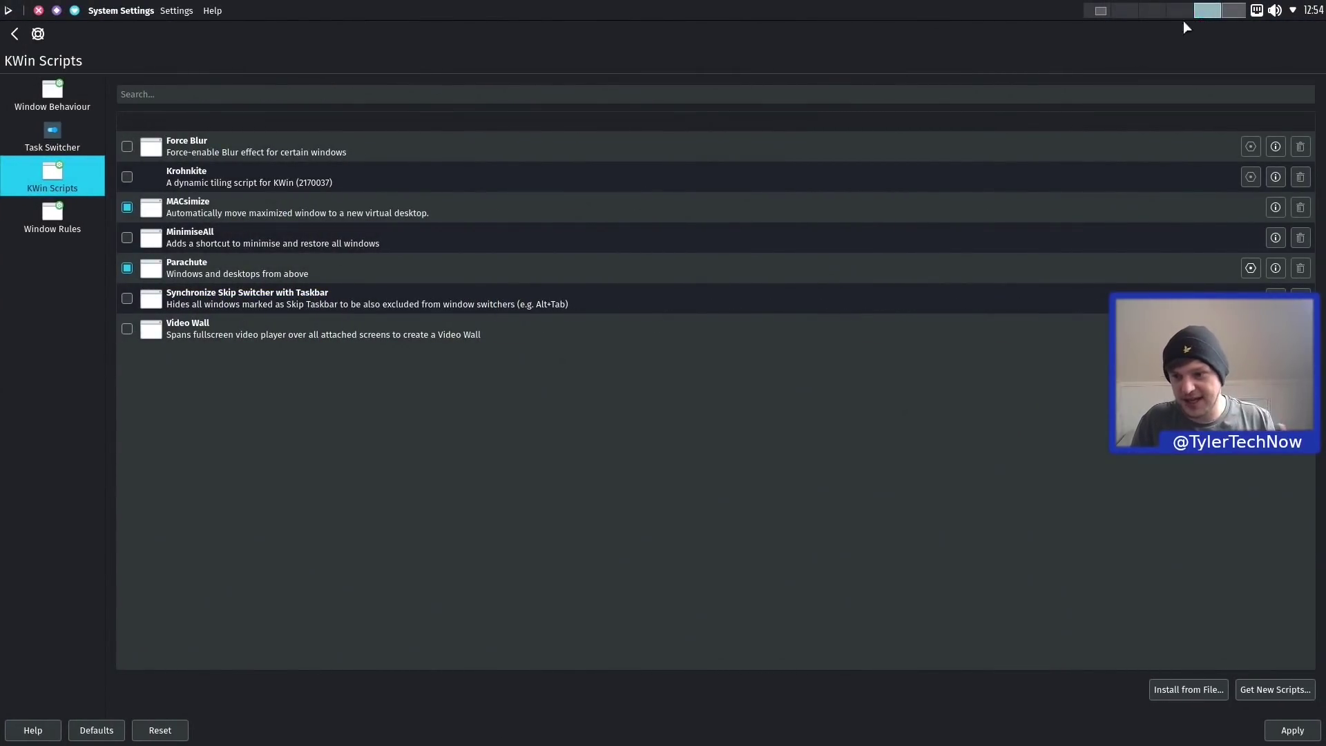
pyautogui.click(1234, 10)
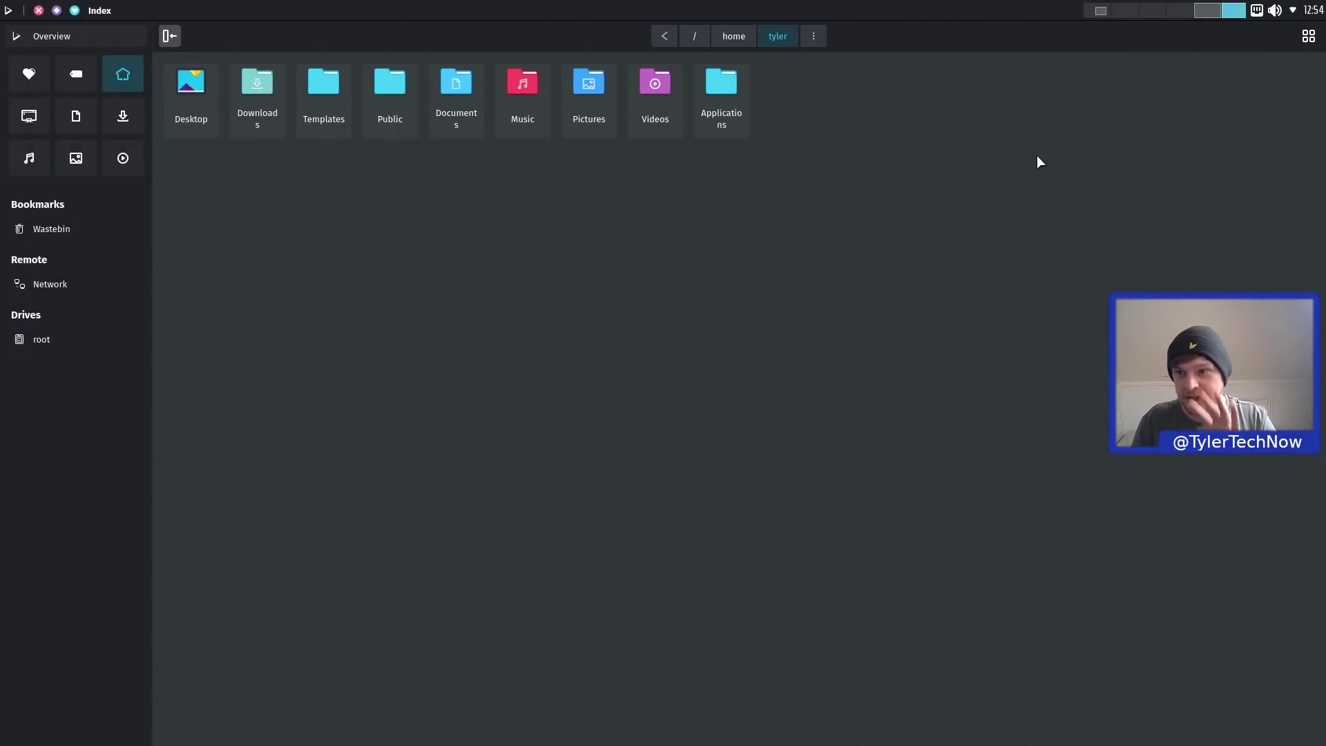
pyautogui.click(1208, 6)
pyautogui.click(1235, 10)
pyautogui.click(1209, 10)
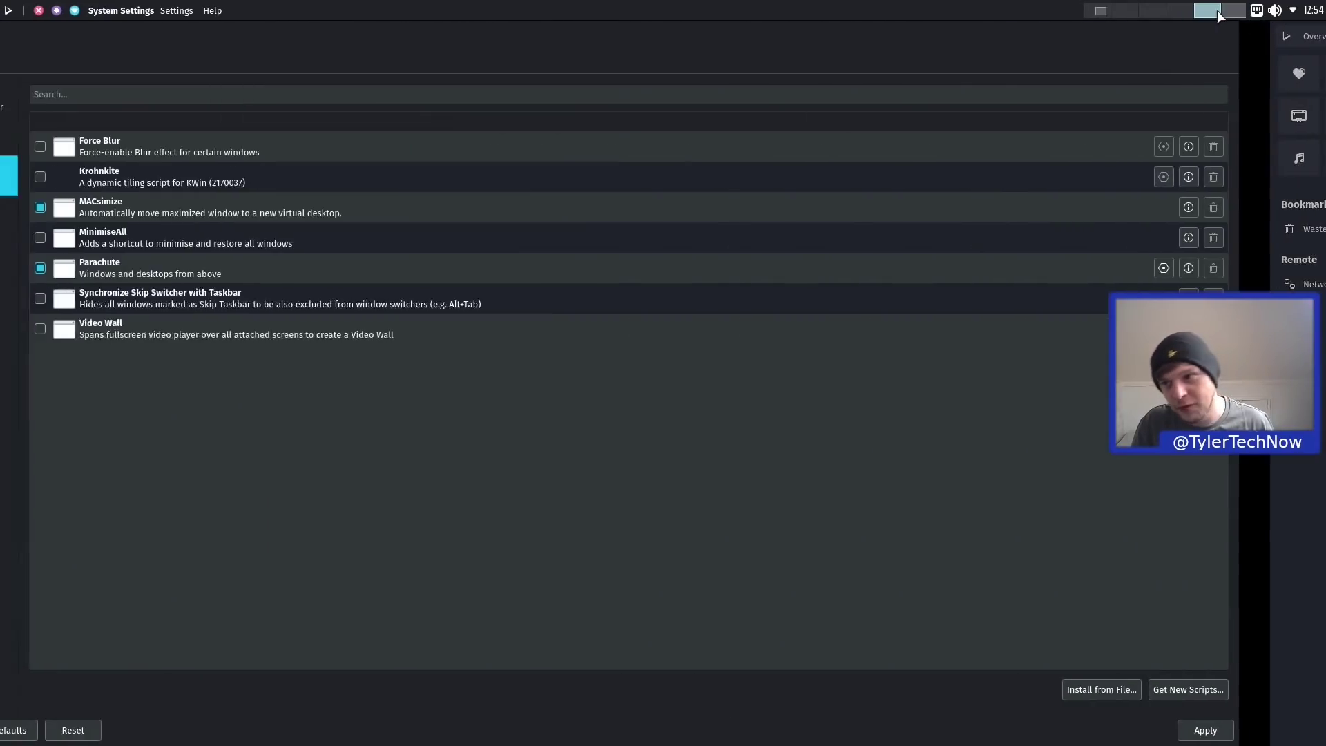
pyautogui.click(1234, 11)
pyautogui.click(1208, 10)
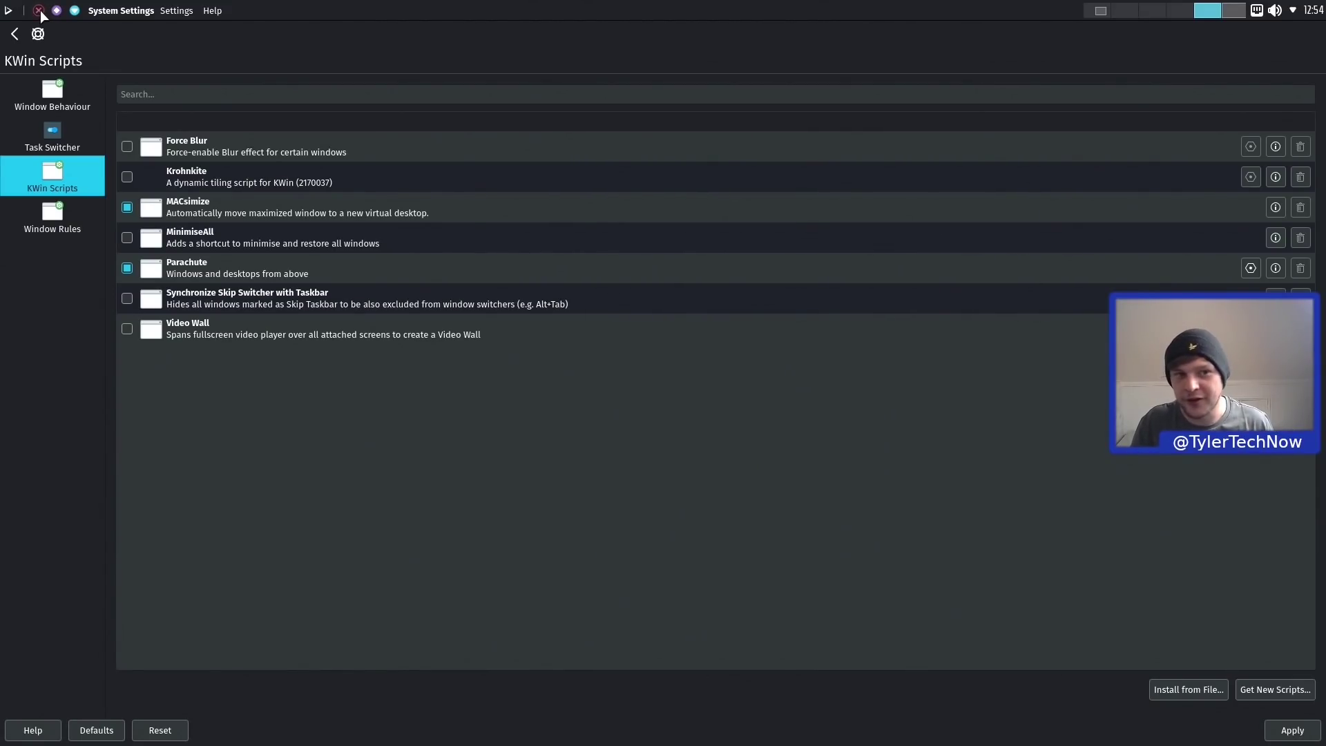
# Restore the maximised System Settings window and the second Index window to their floating sizes
pyautogui.click(58, 11)
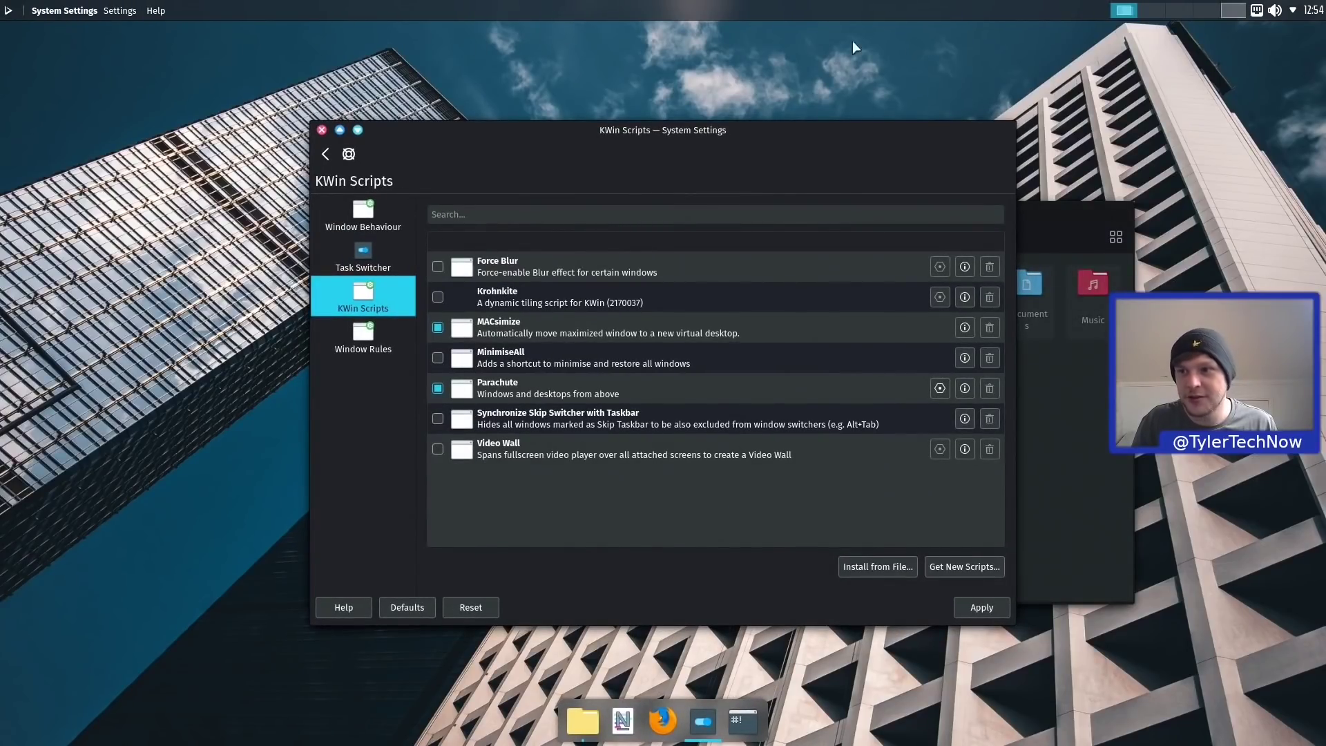
pyautogui.click(1240, 15)
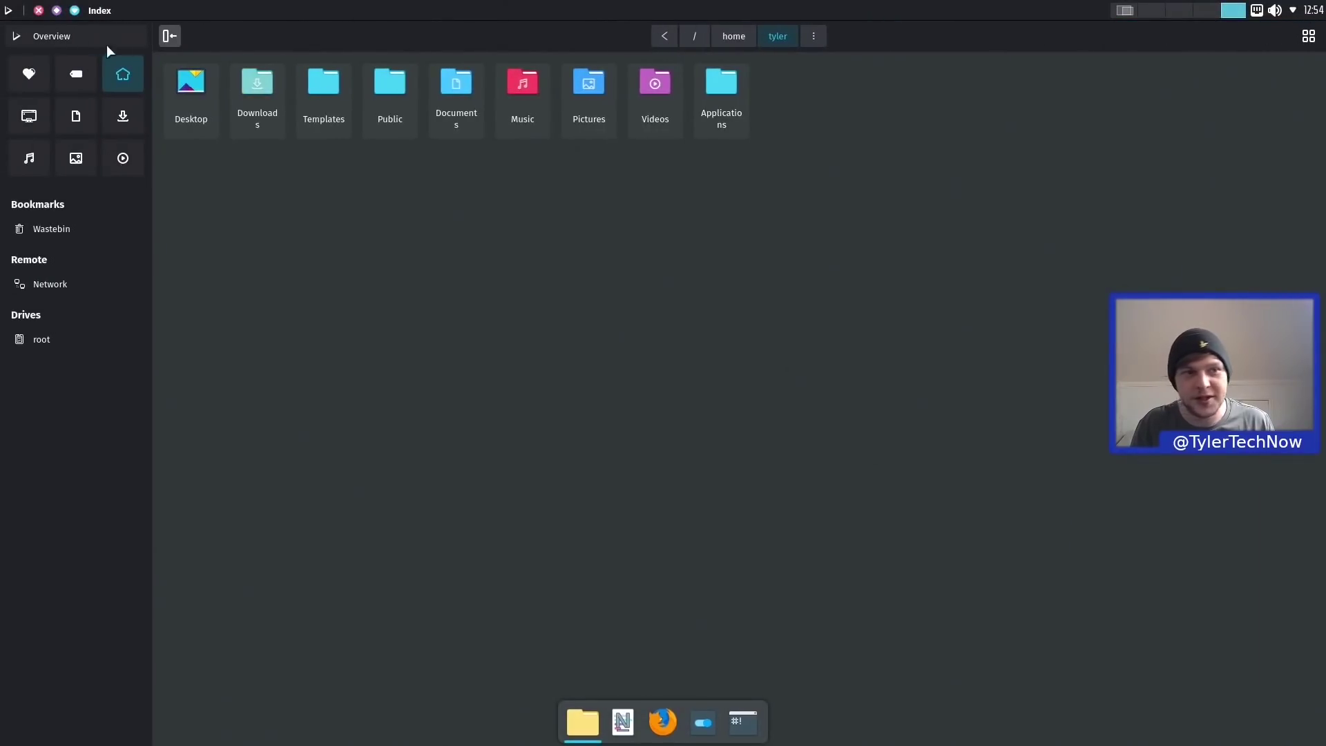
pyautogui.click(55, 11)
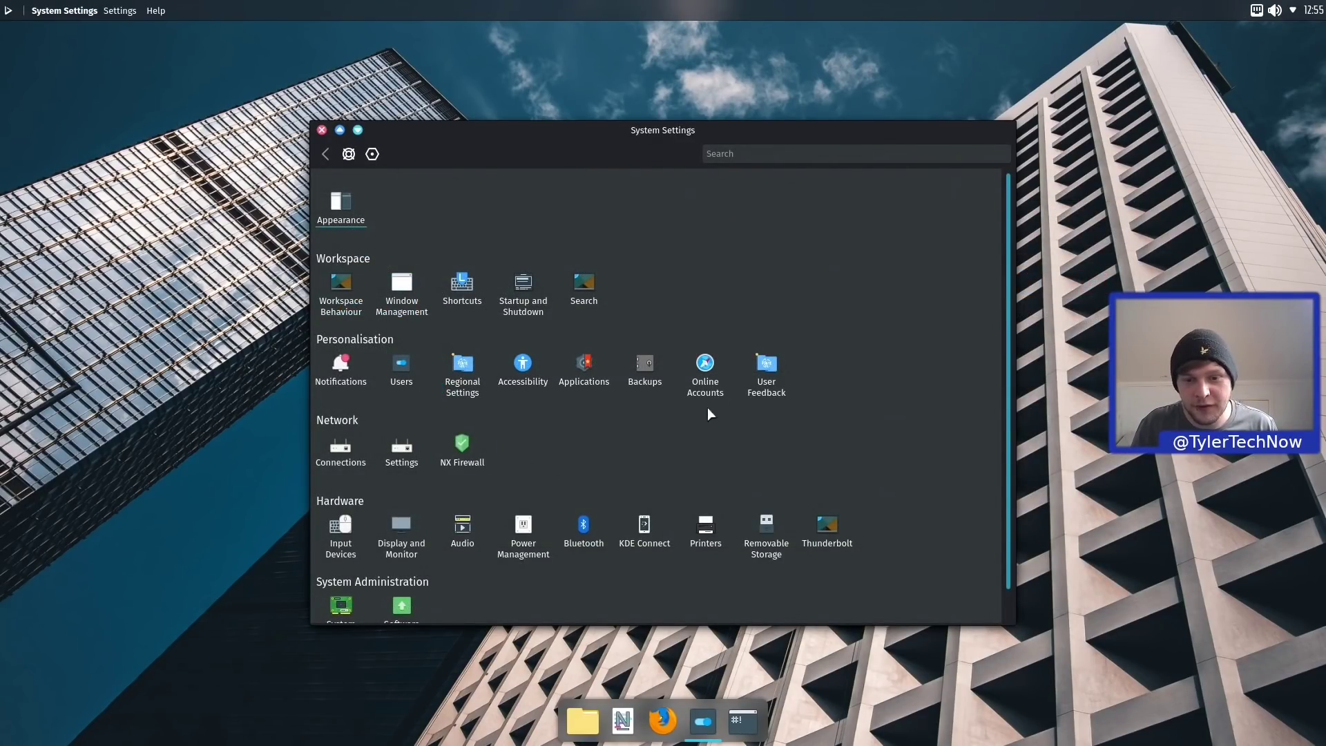
# View the Backups page in System Settings and return to the settings overview
pyautogui.click(648, 371)
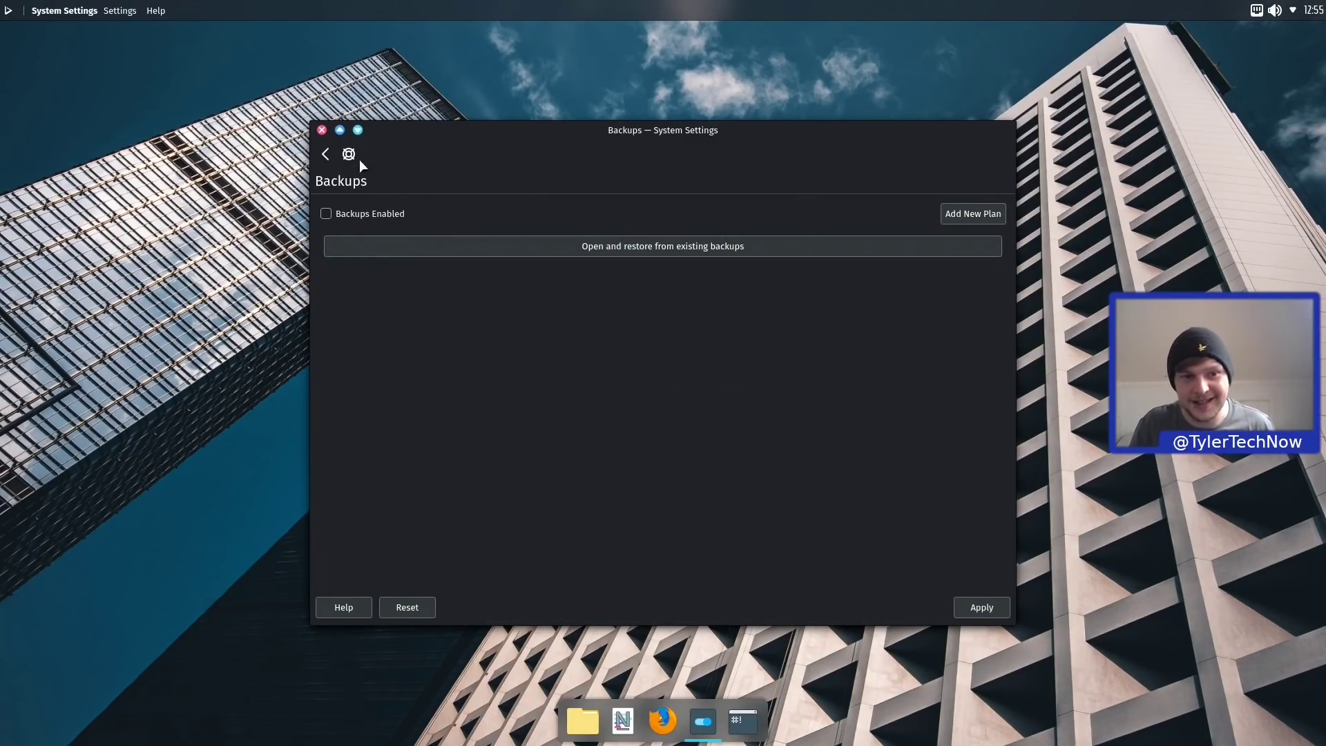
pyautogui.click(328, 155)
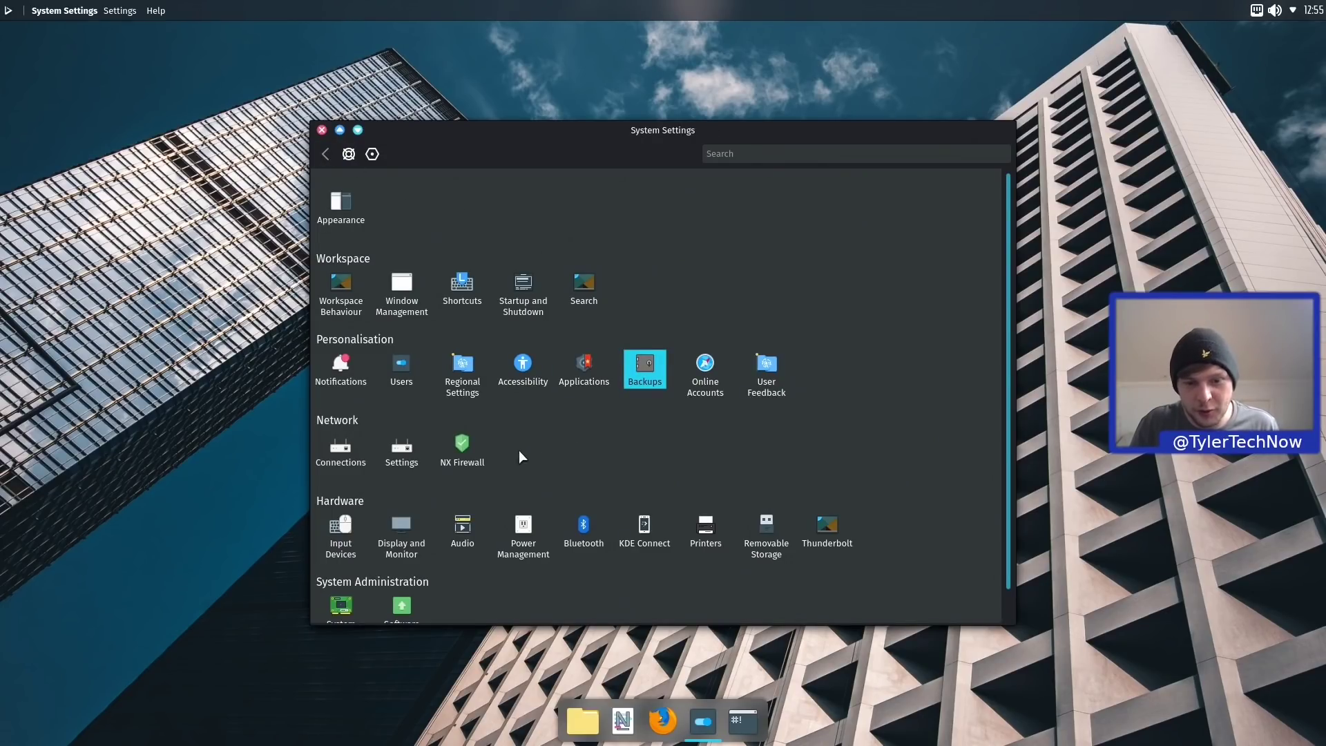
# View the NX Firewall configuration in System Settings and return to the settings overview
pyautogui.click(475, 442)
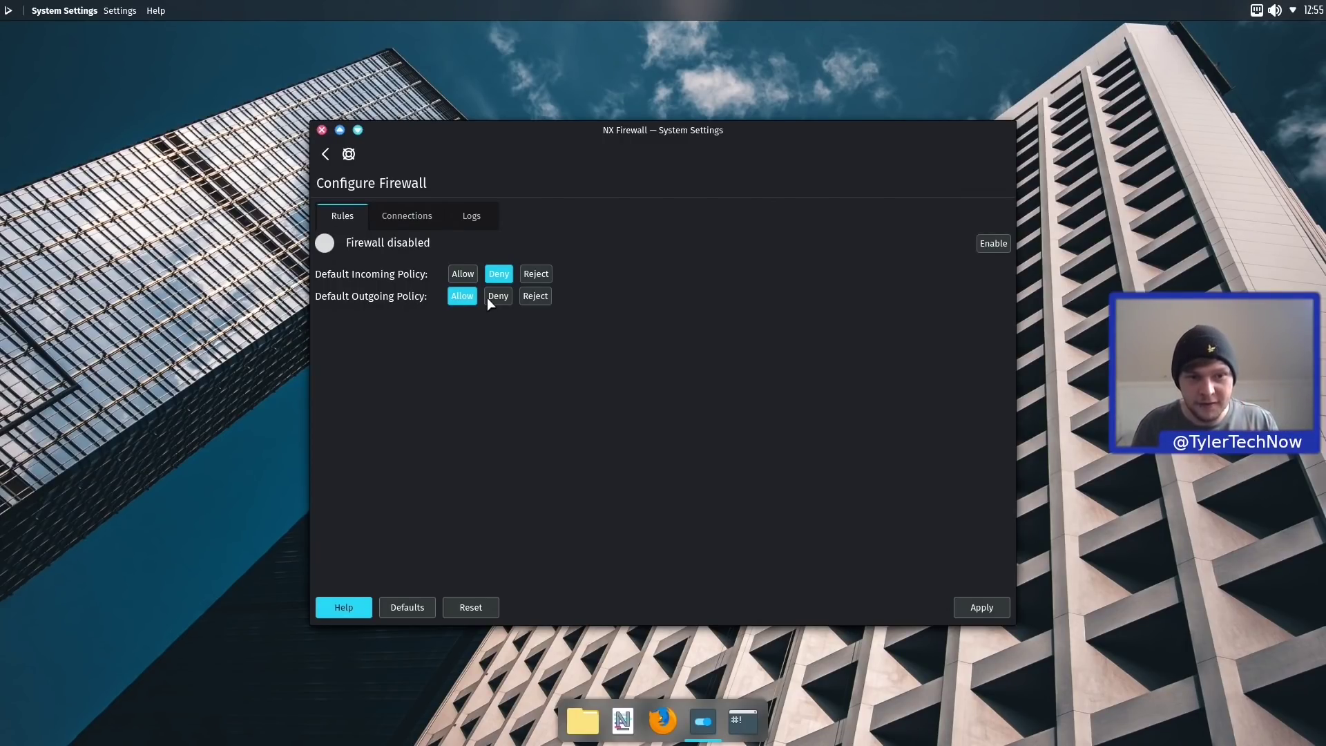
pyautogui.click(322, 153)
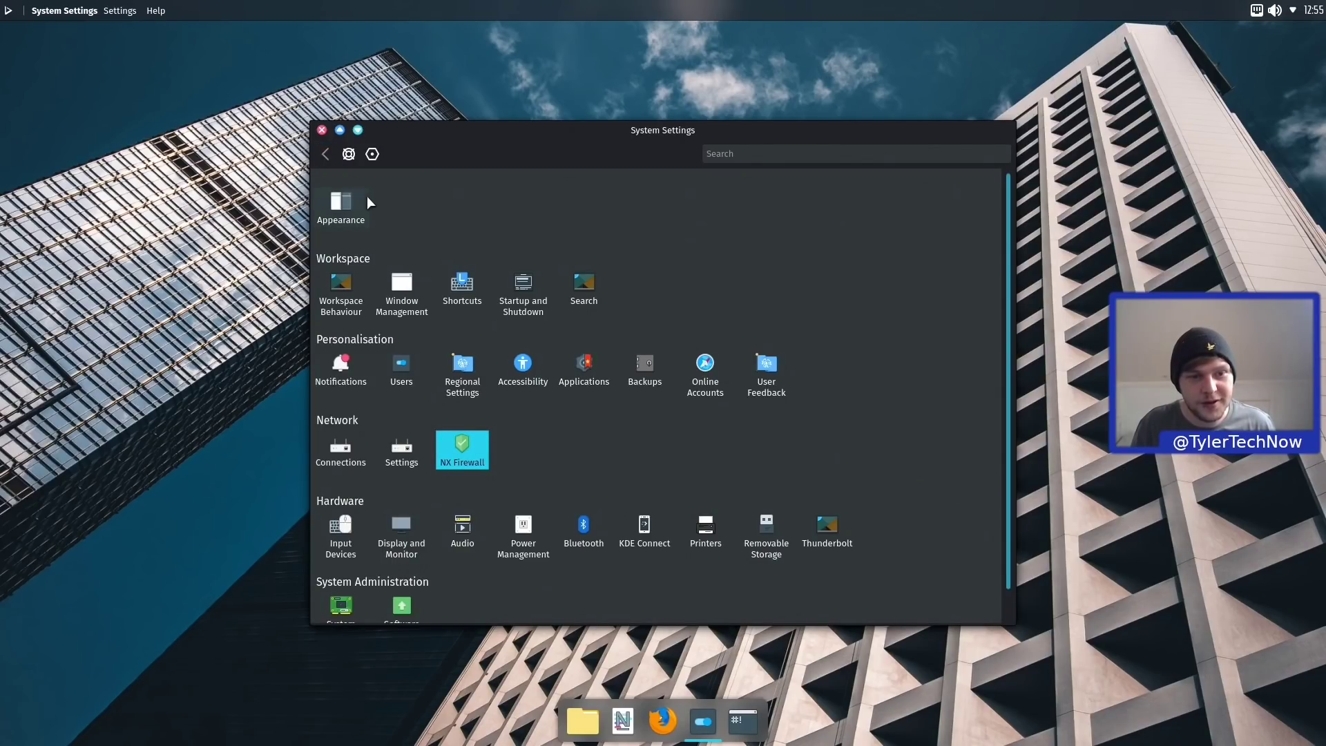
# Apply the Nitrux global theme from the Appearance settings
pyautogui.moveTo(367, 205)
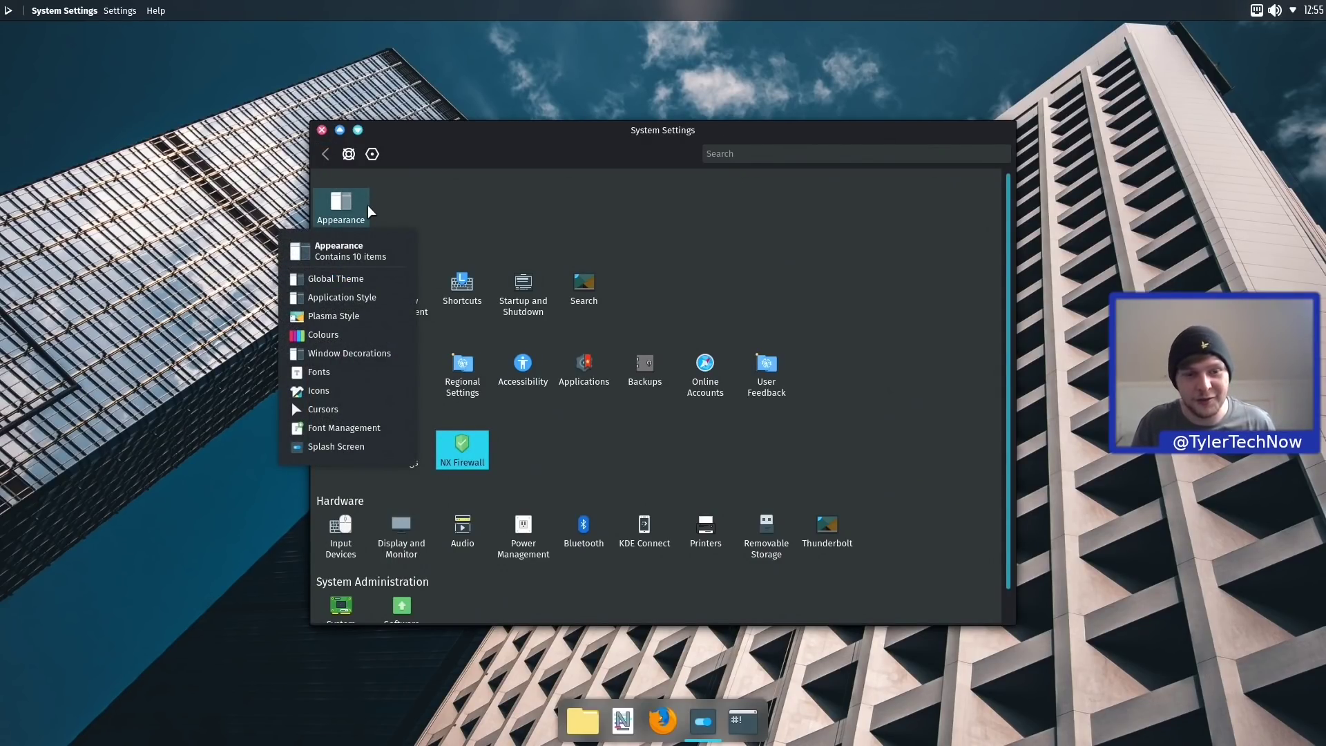
pyautogui.click(368, 210)
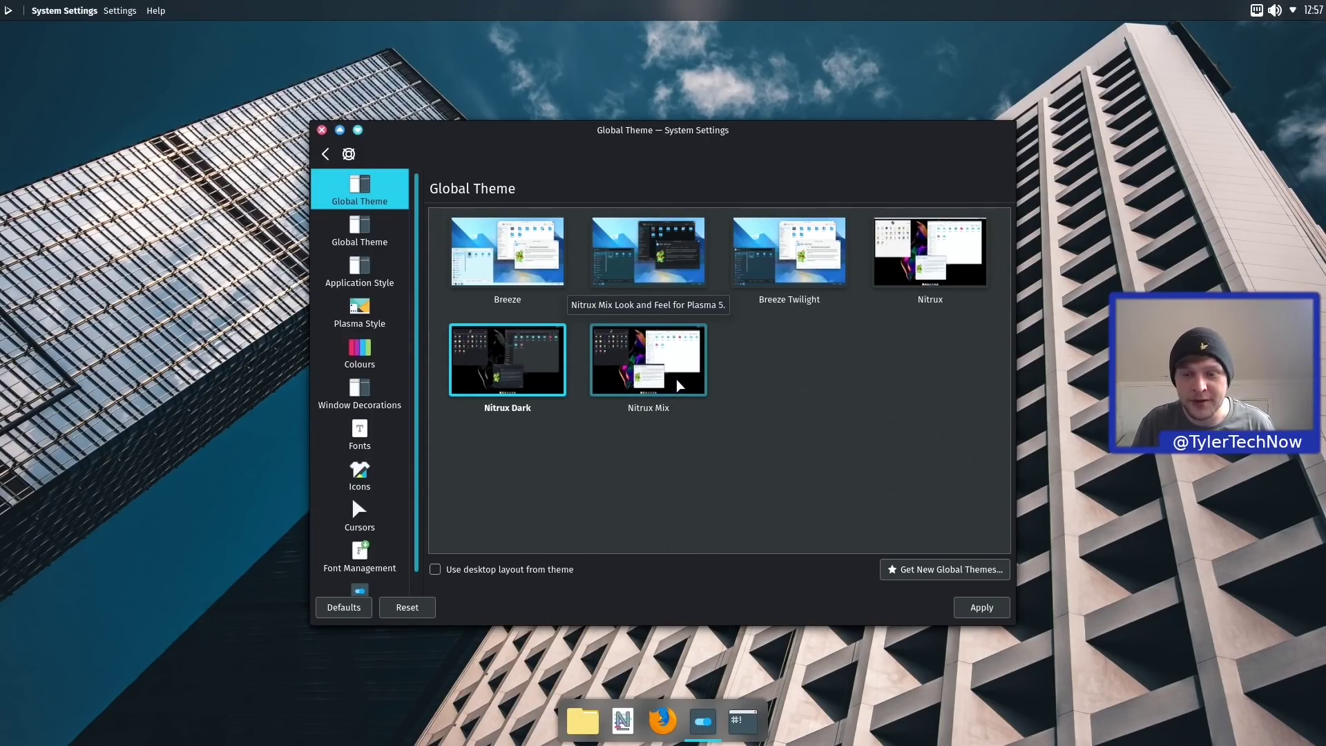
pyautogui.click(914, 254)
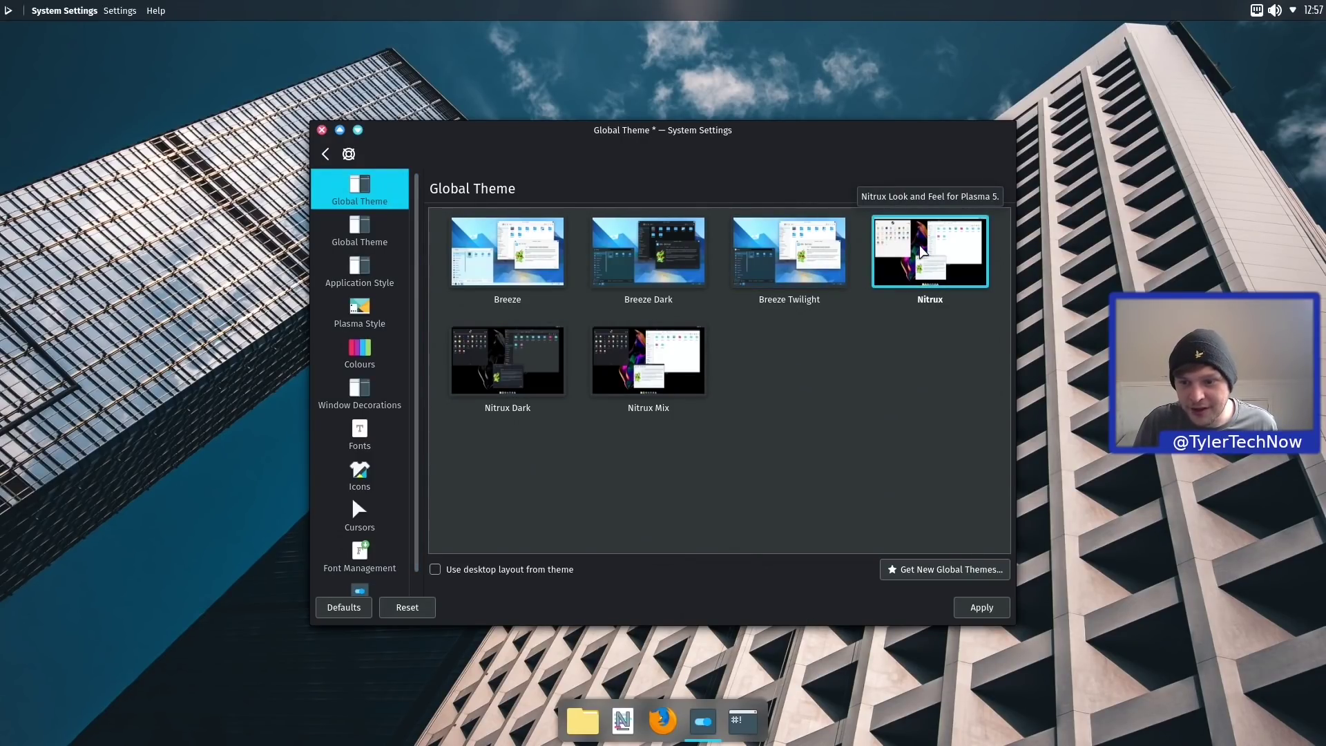
pyautogui.click(978, 614)
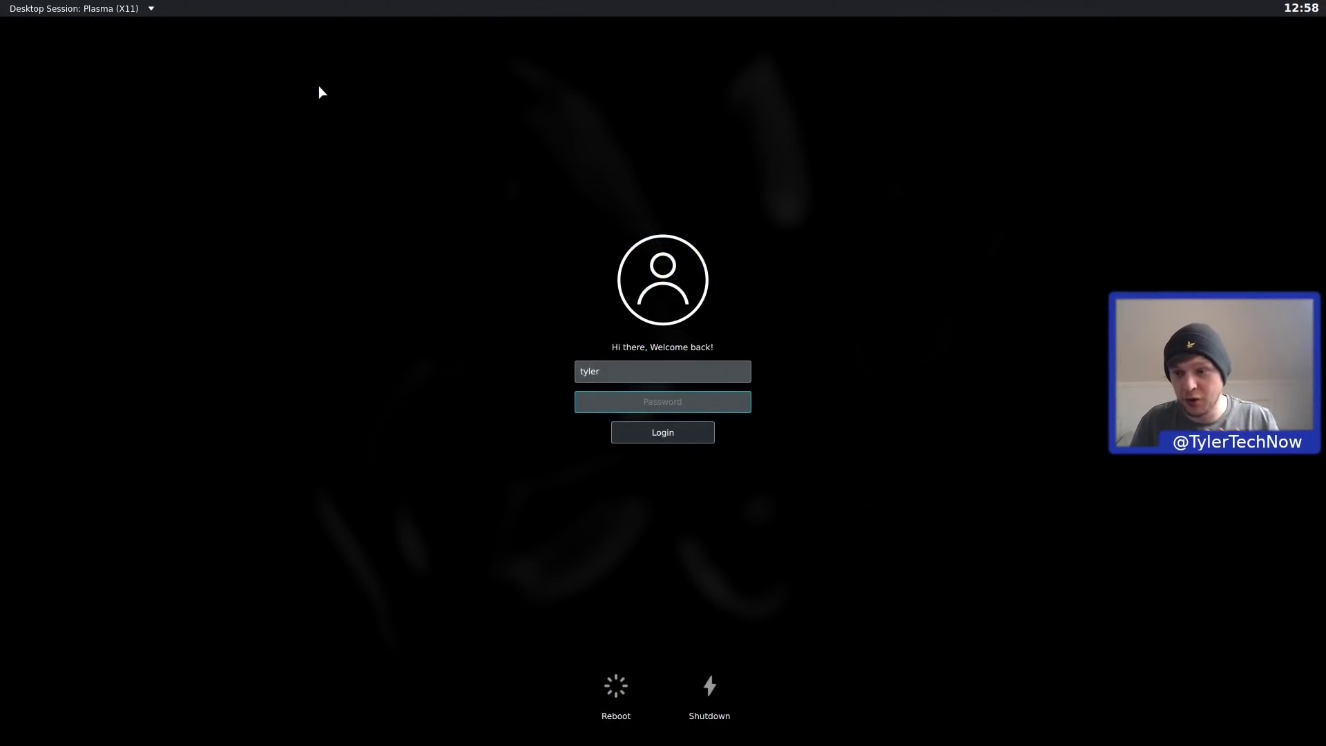
# Check which desktop sessions the login screen offers, and dismiss the list without choosing another one
pyautogui.click(156, 7)
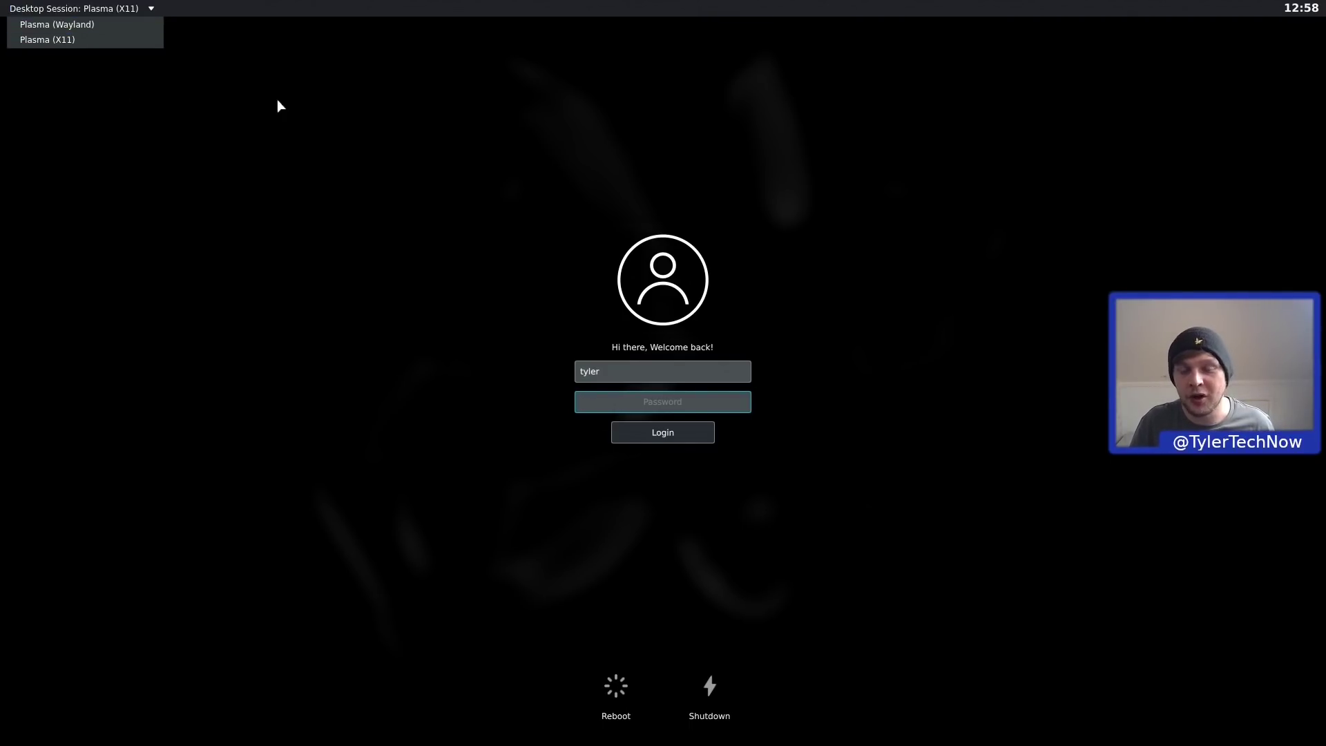
pyautogui.click(293, 145)
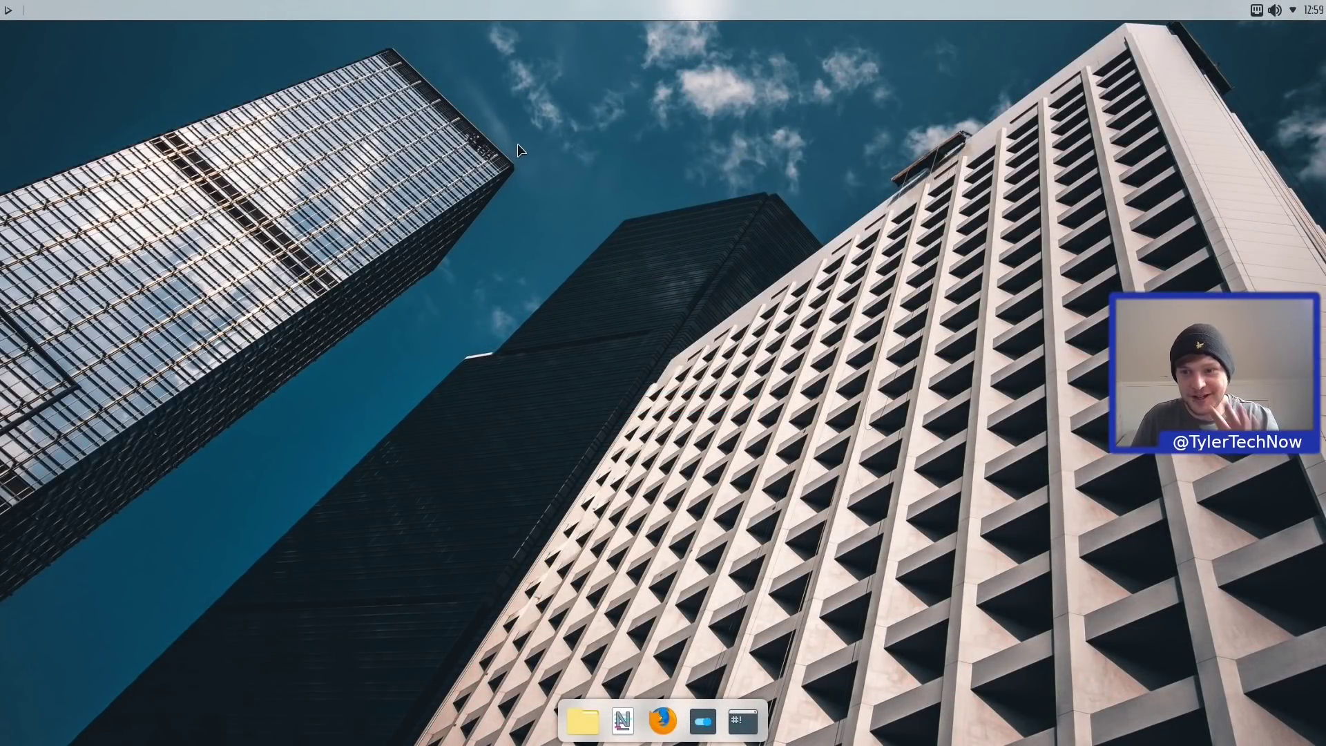
# Open the Index file manager and move its window to the middle of the desktop
pyautogui.click(585, 724)
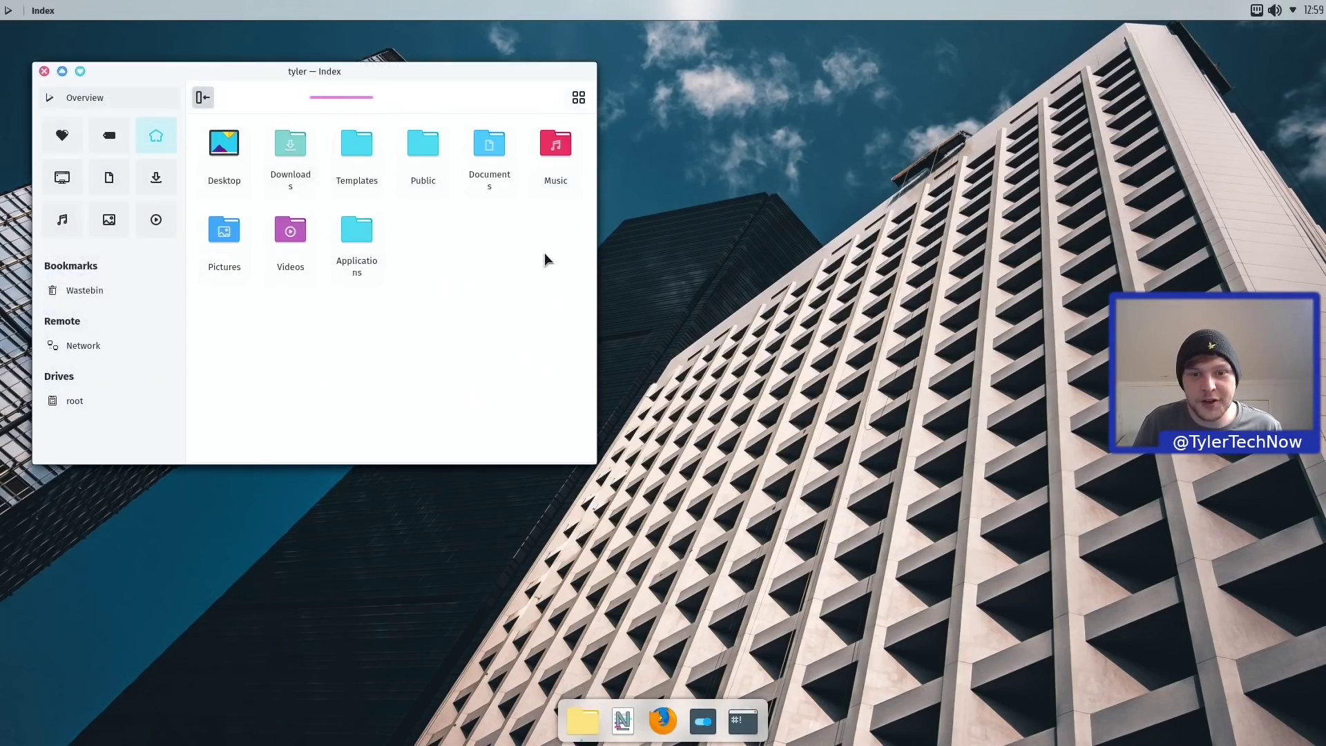
pyautogui.moveTo(263, 69); pyautogui.dragTo(608, 163)
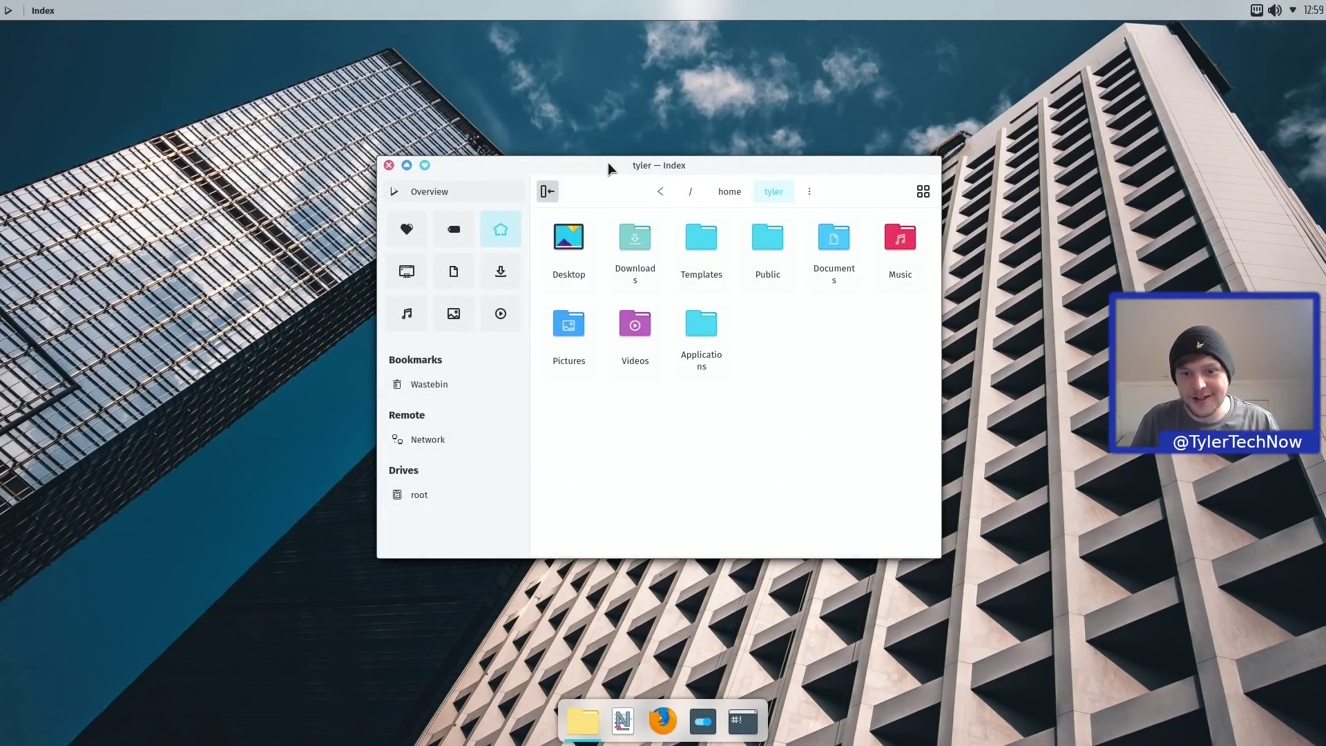
pyautogui.moveTo(700, 333)
pyautogui.mouseDown()
pyautogui.moveTo(671, 303)
pyautogui.moveTo(708, 322)
pyautogui.mouseUp()
pyautogui.click(707, 321)
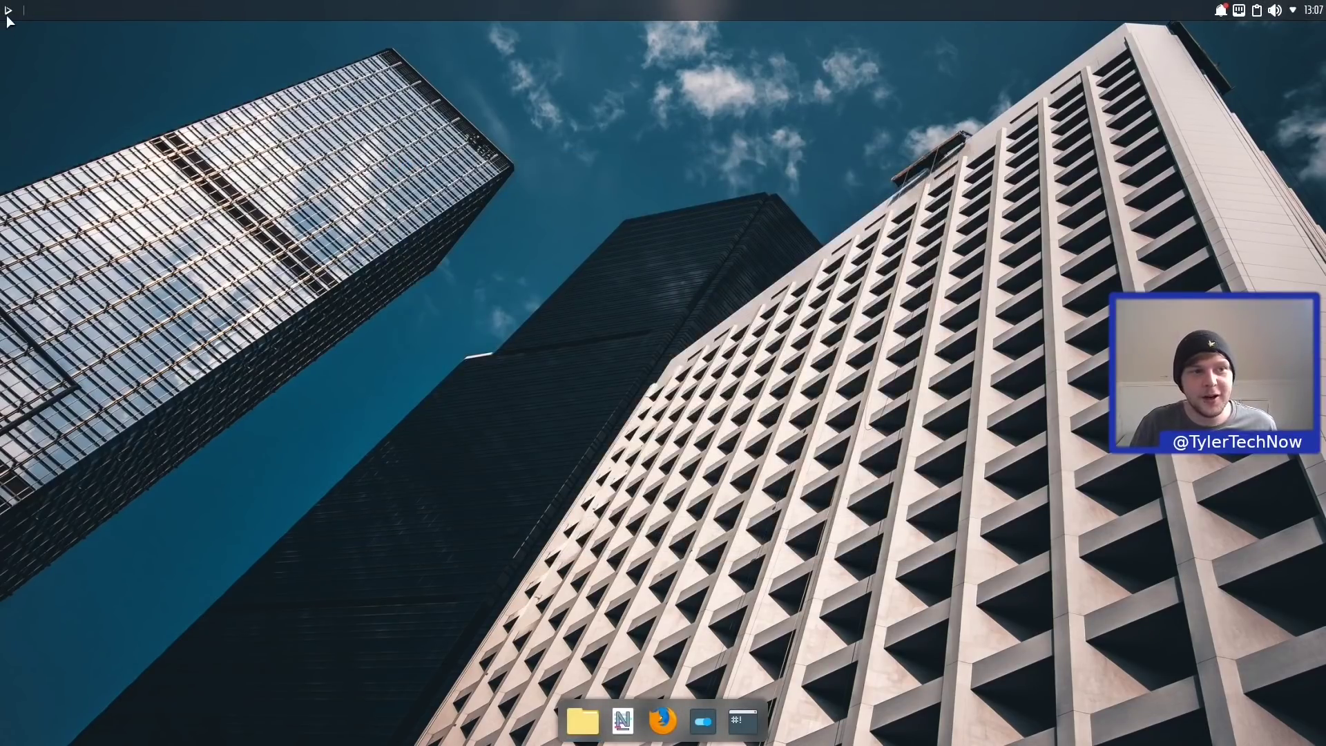
# Launch the Buho notes app from the application launcher, look at it and close it
pyautogui.click(8, 11)
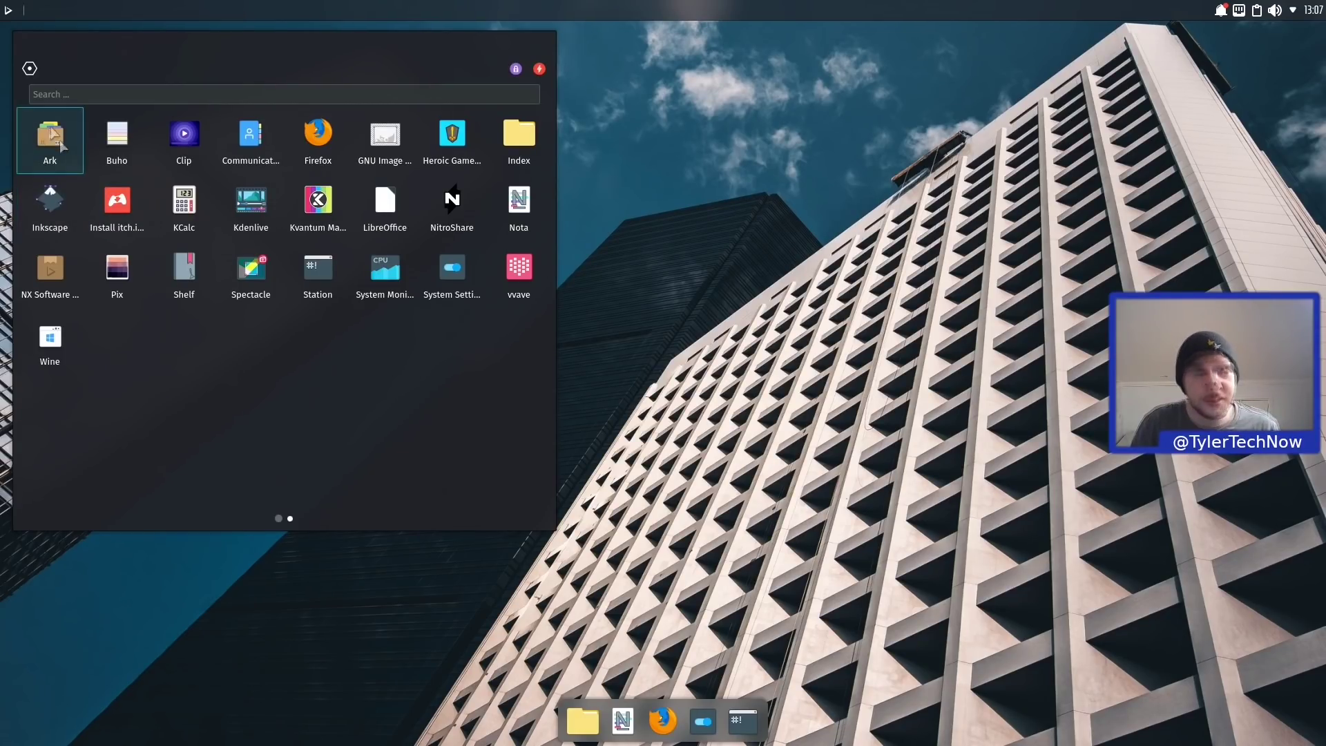
pyautogui.click(125, 142)
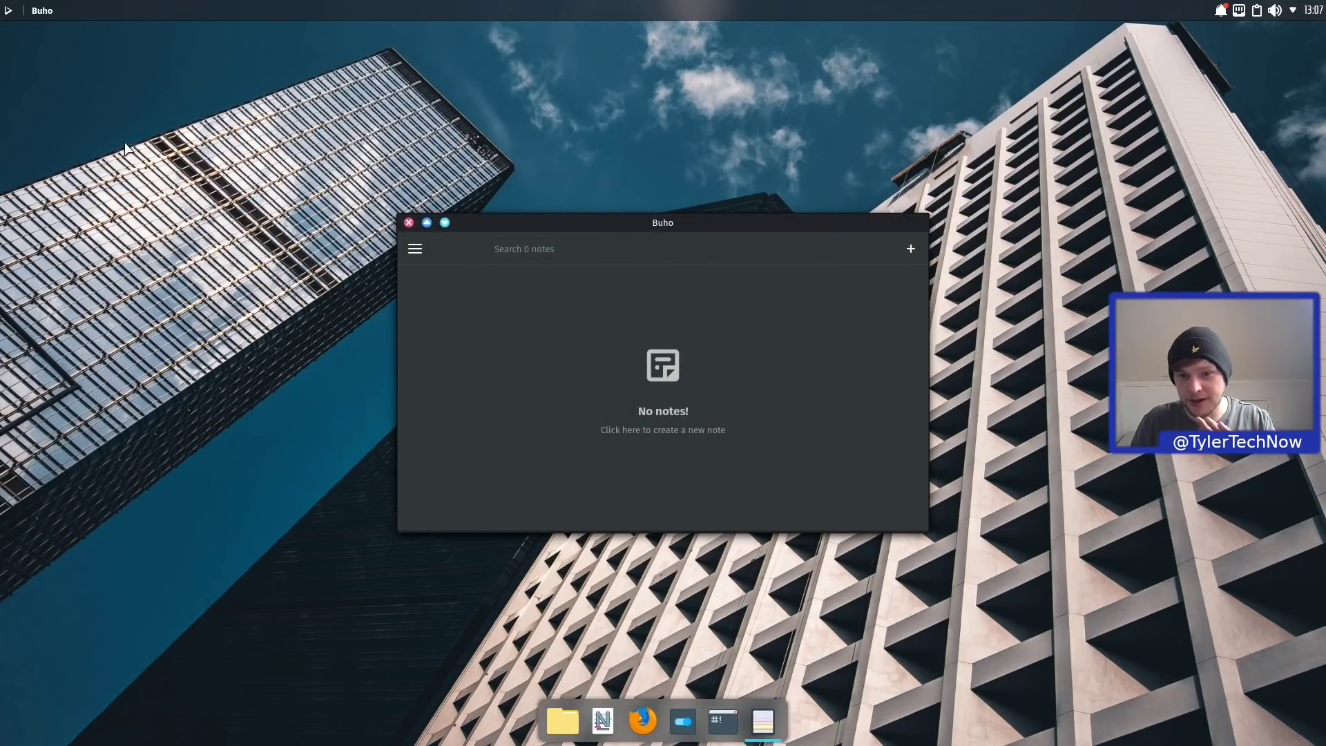
pyautogui.click(408, 223)
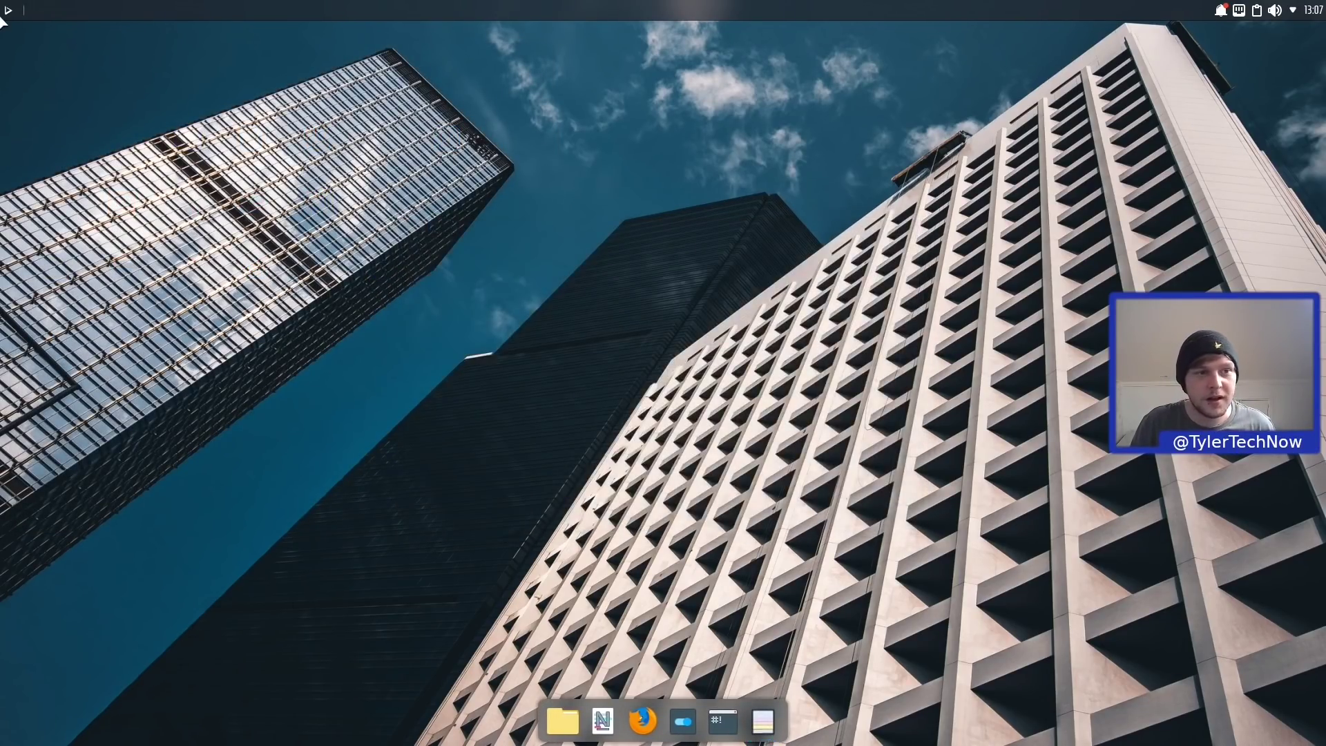
# Launch Heroic Games Launcher, decline its update and close it
pyautogui.click(9, 11)
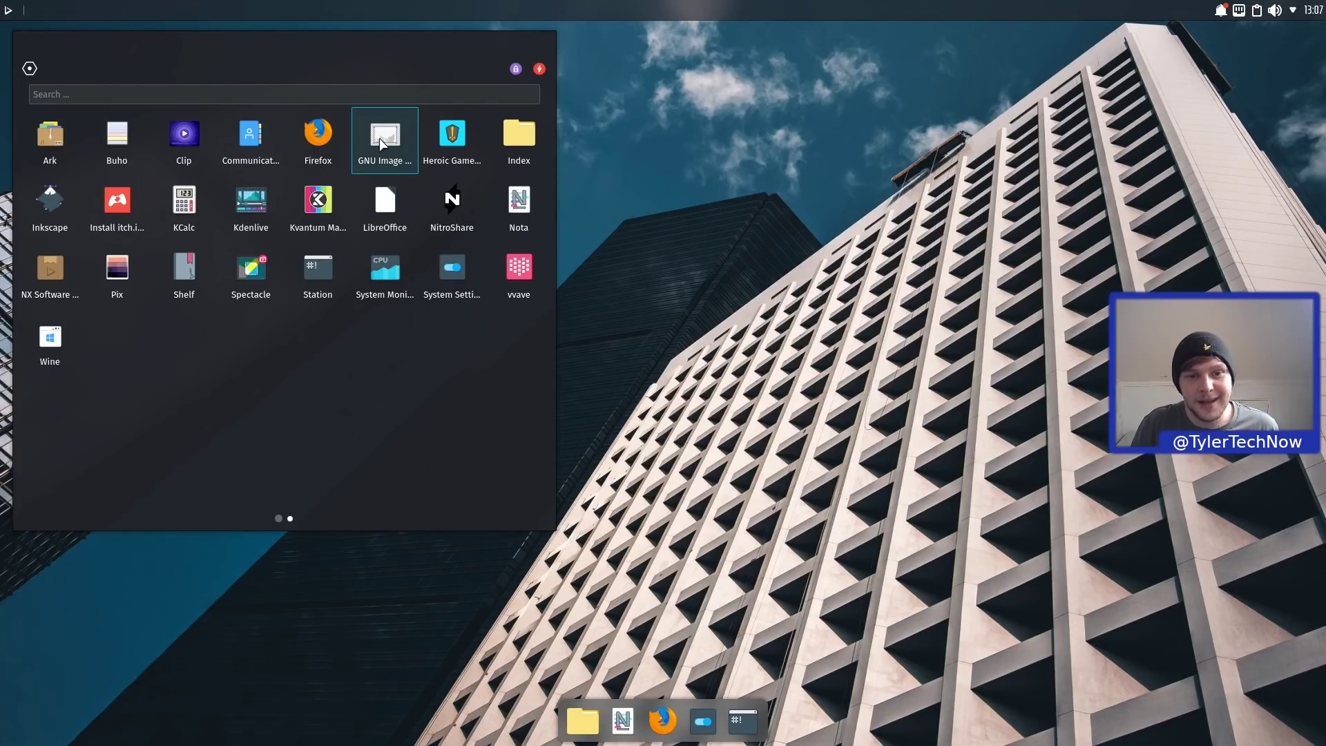
pyautogui.click(458, 138)
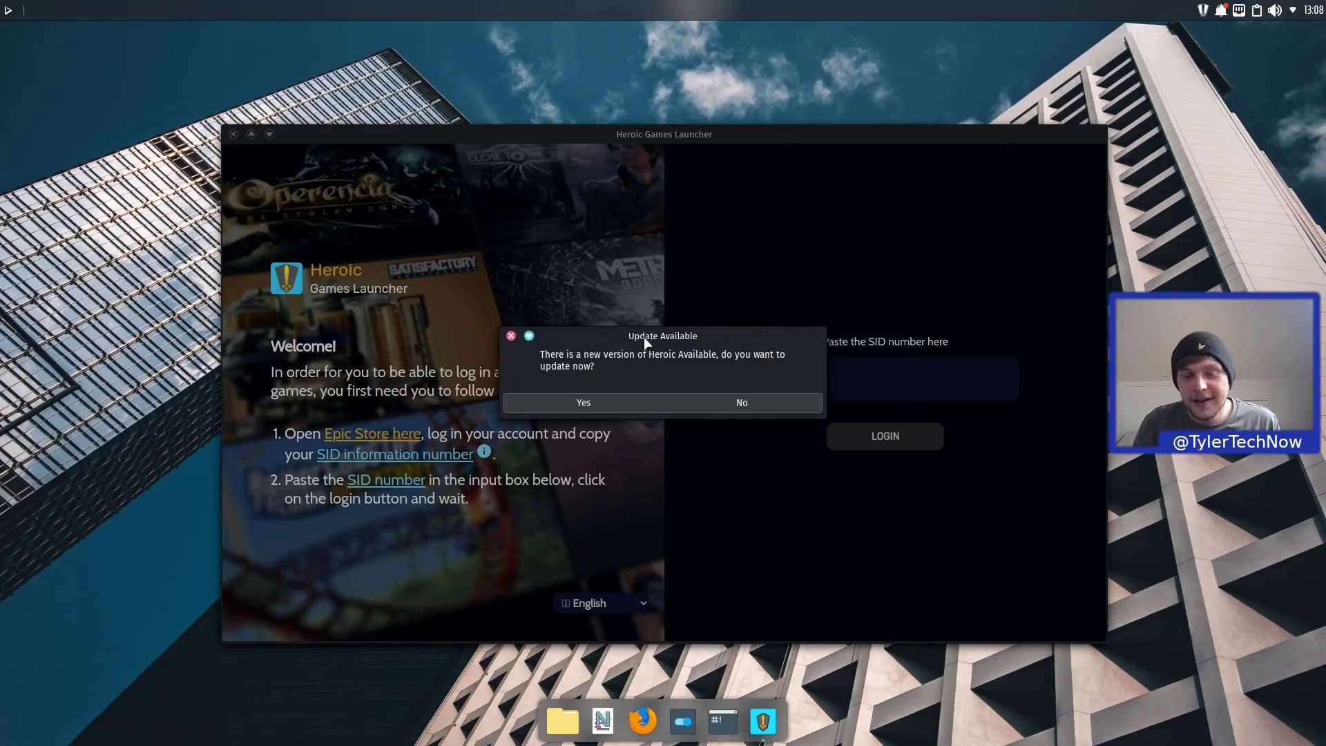
pyautogui.click(781, 403)
pyautogui.click(234, 134)
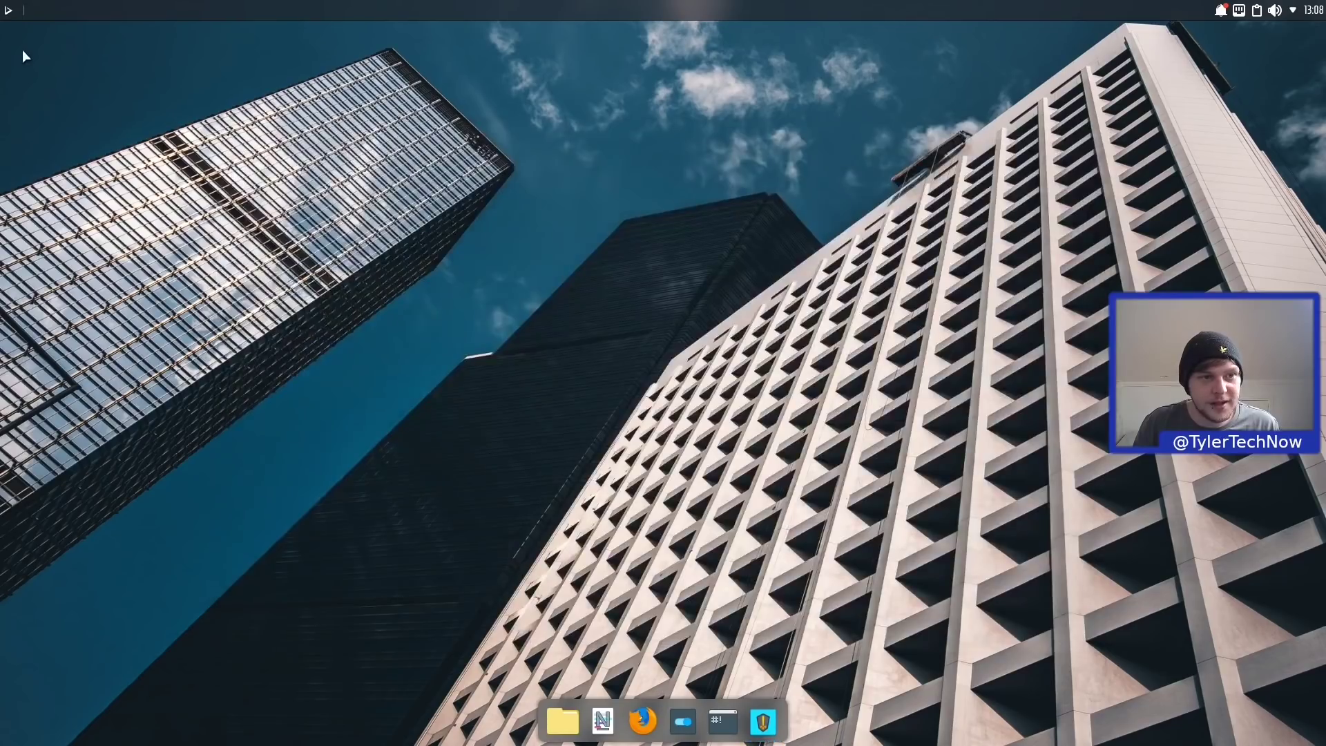
# Launch the Index file manager from the application launcher, look at the home folder and close it
pyautogui.click(7, 11)
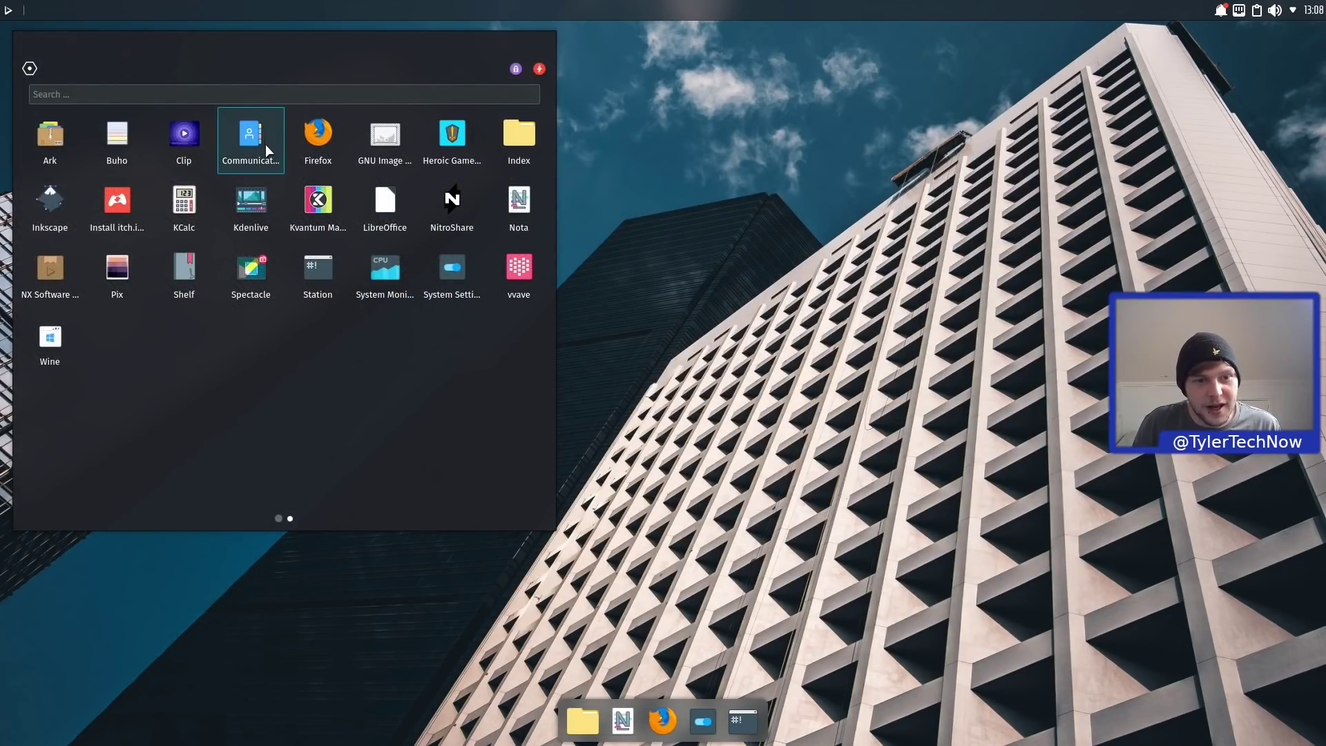
pyautogui.click(517, 157)
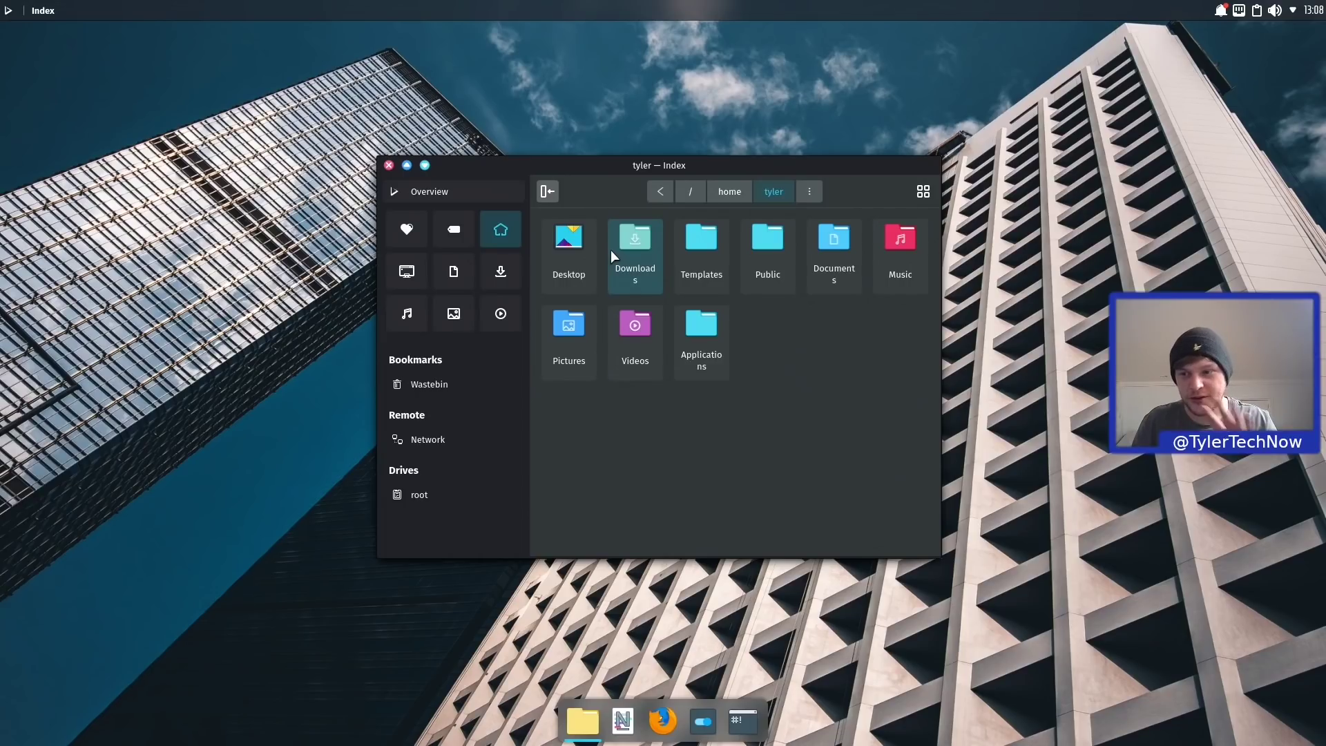
pyautogui.click(388, 165)
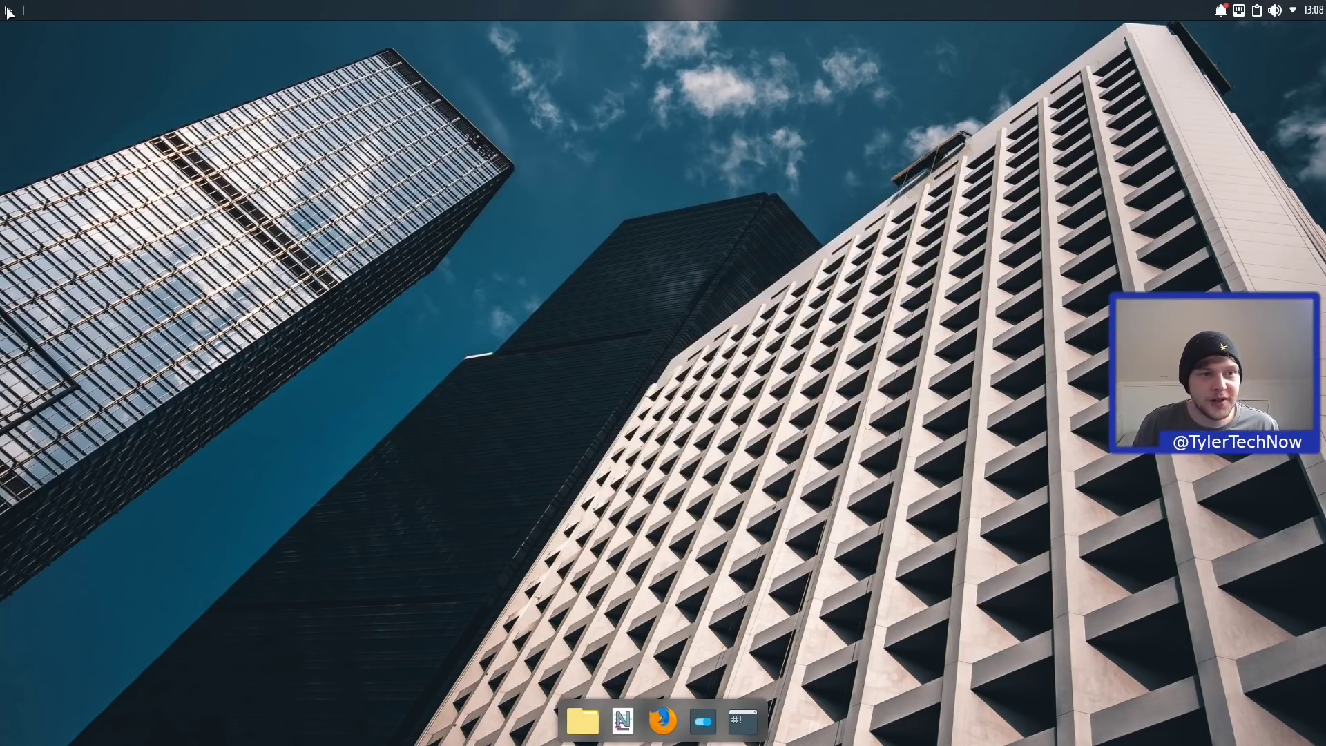
# Launch Kdenlive and look through its Tool, Timeline and Project commands in the global menu
pyautogui.click(8, 10)
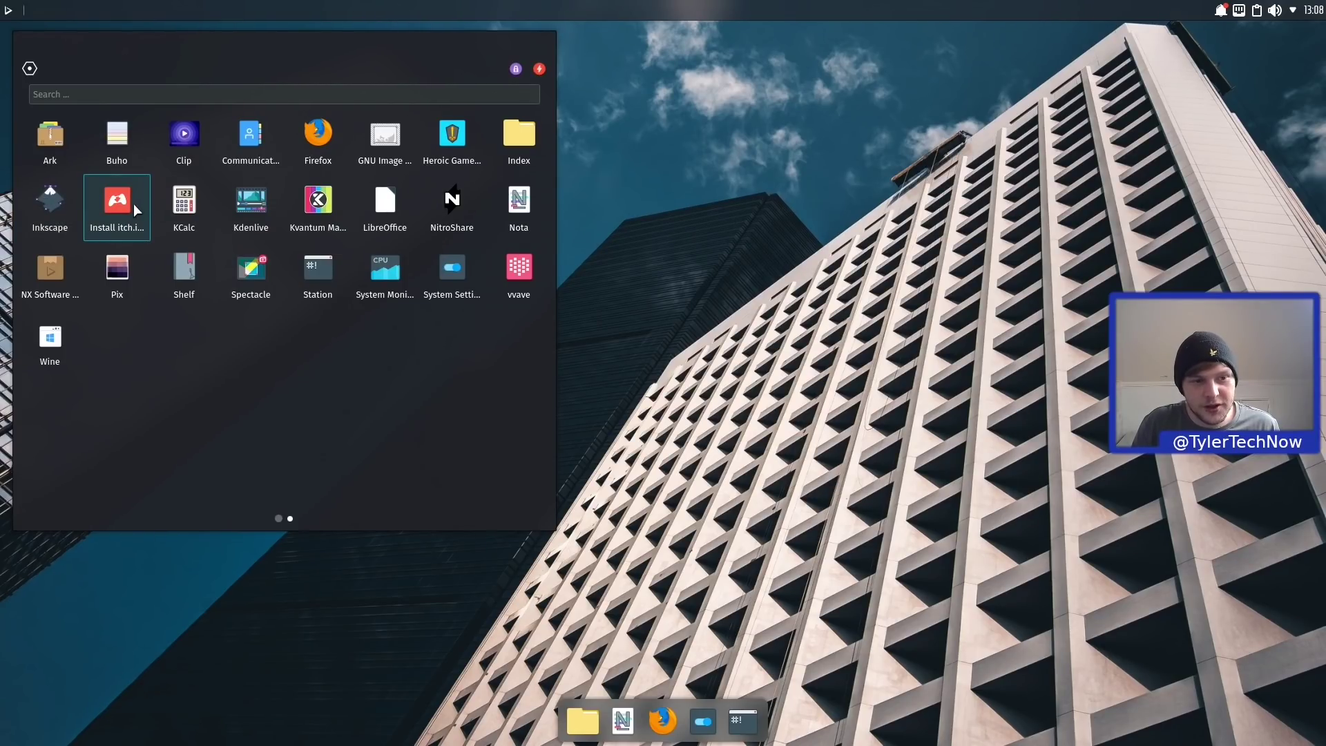
pyautogui.click(251, 211)
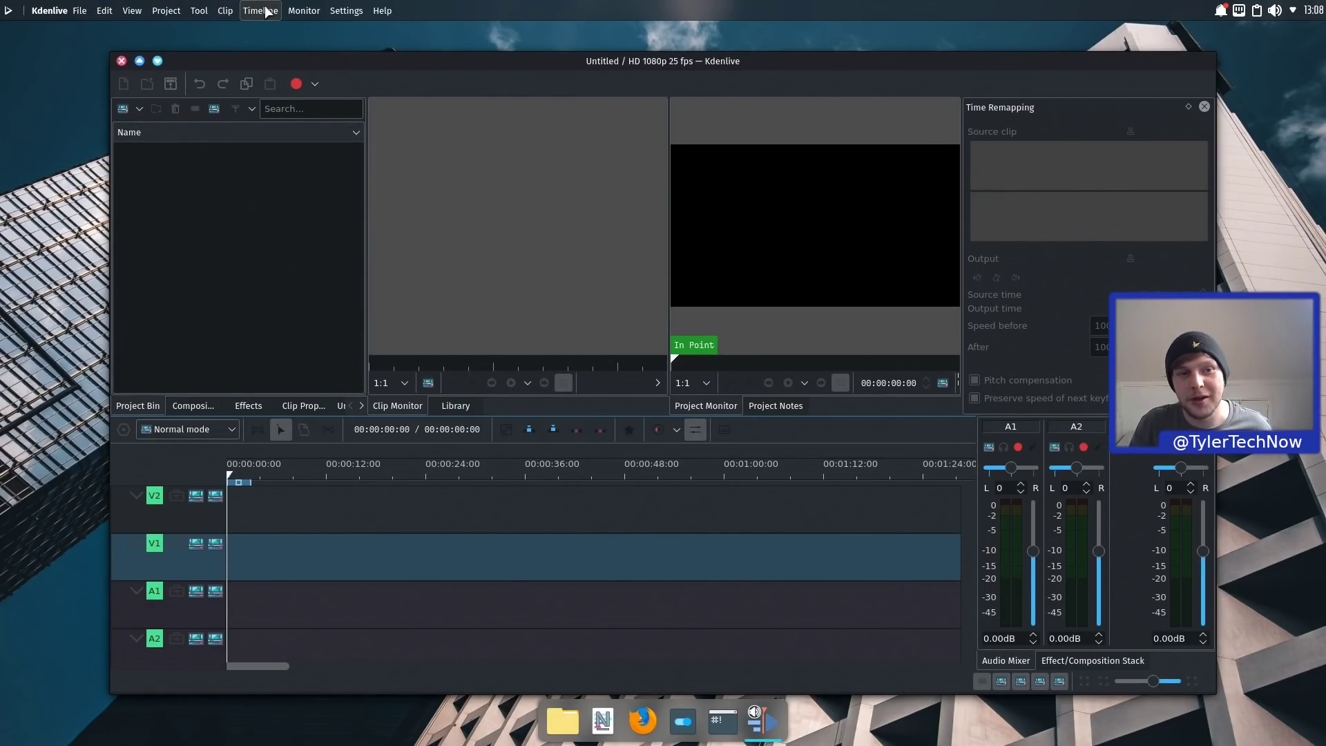
pyautogui.click(196, 11)
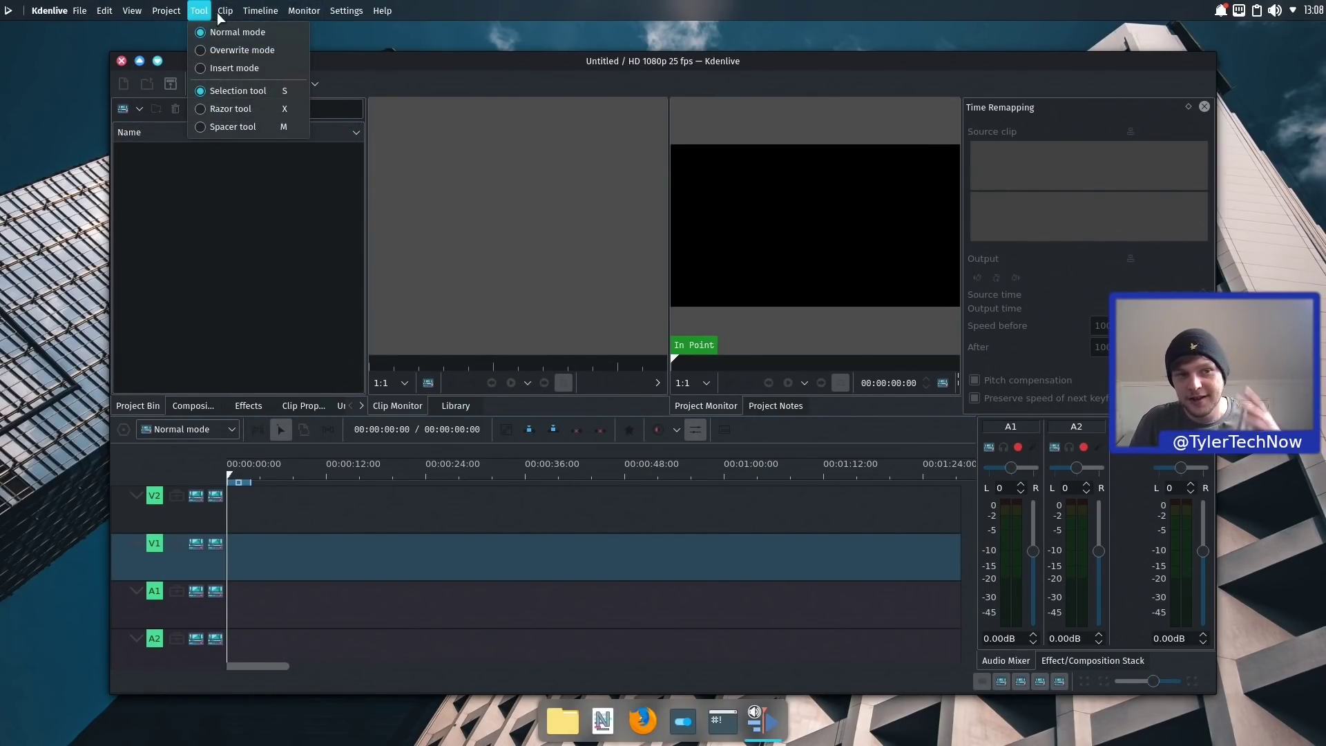
pyautogui.moveTo(251, 13)
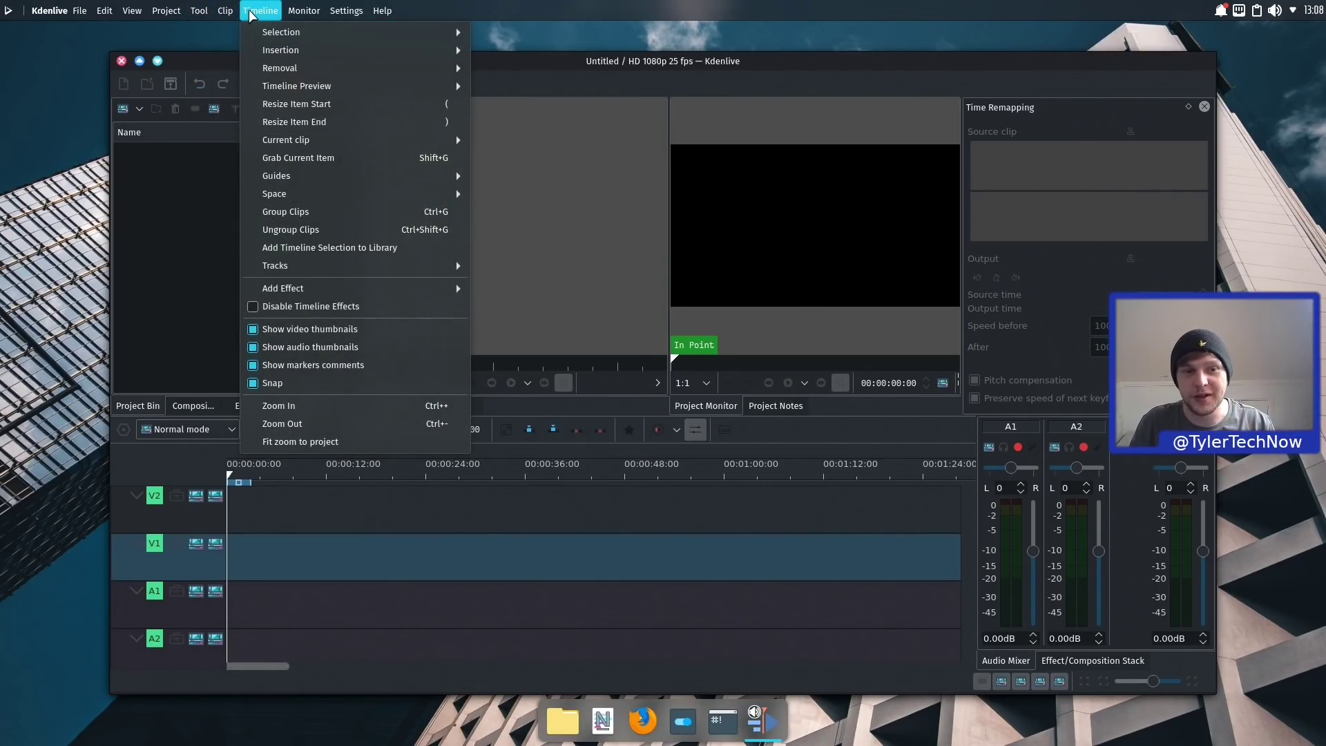
pyautogui.moveTo(181, 11)
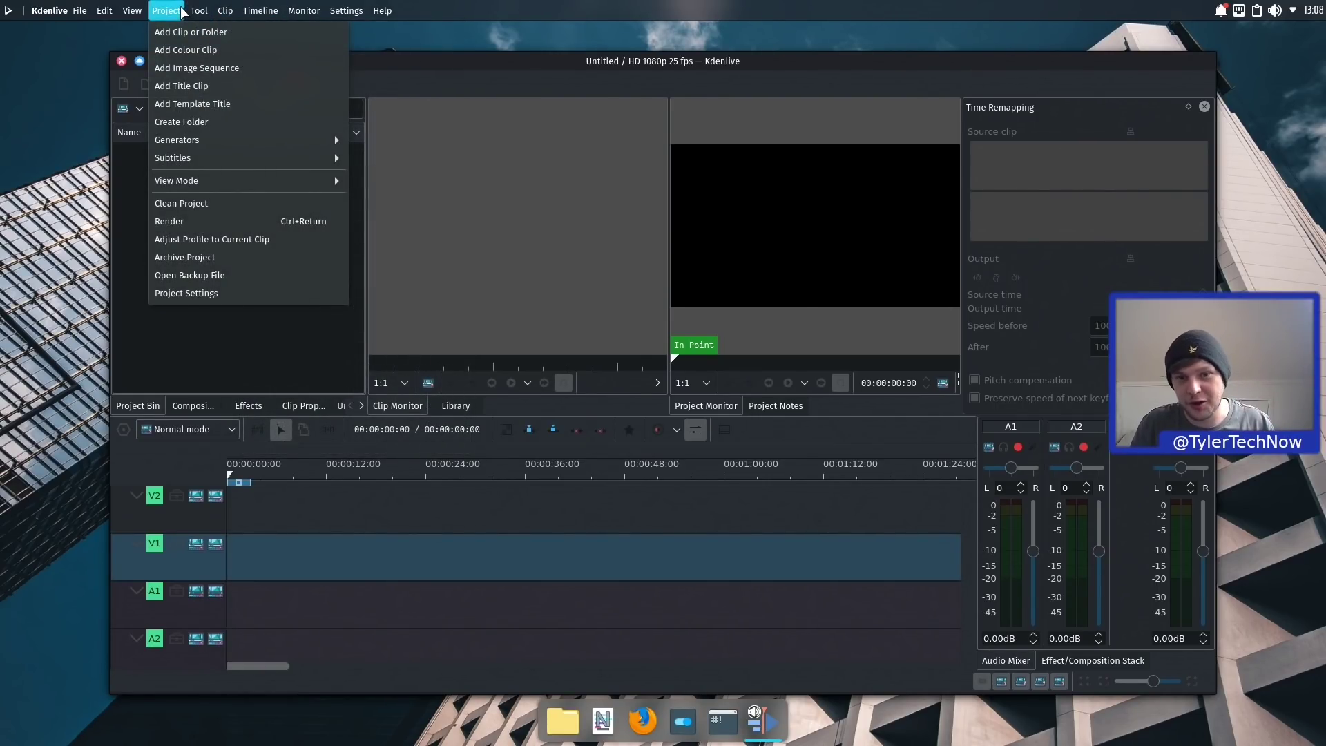
pyautogui.click(658, 70)
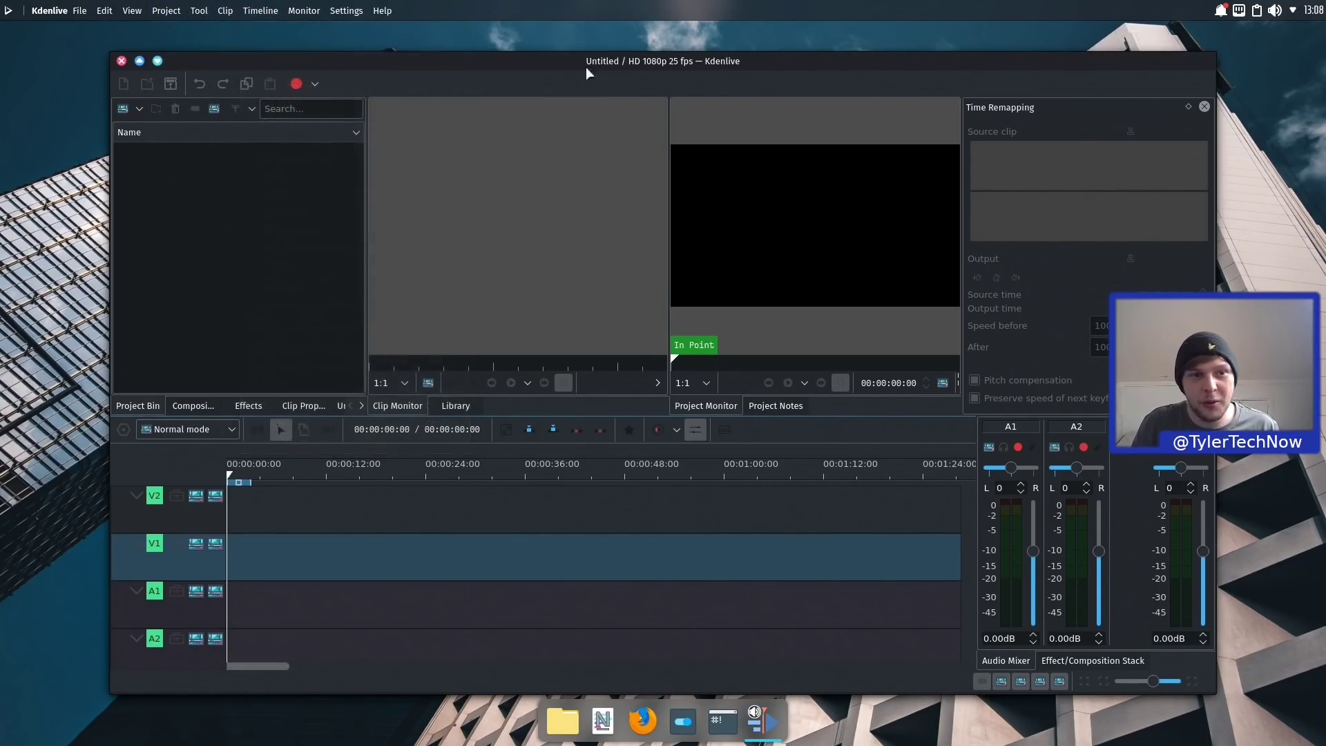
# Maximise Kdenlive onto its own virtual desktop and switch between that desktop and the empty one
pyautogui.click(138, 62)
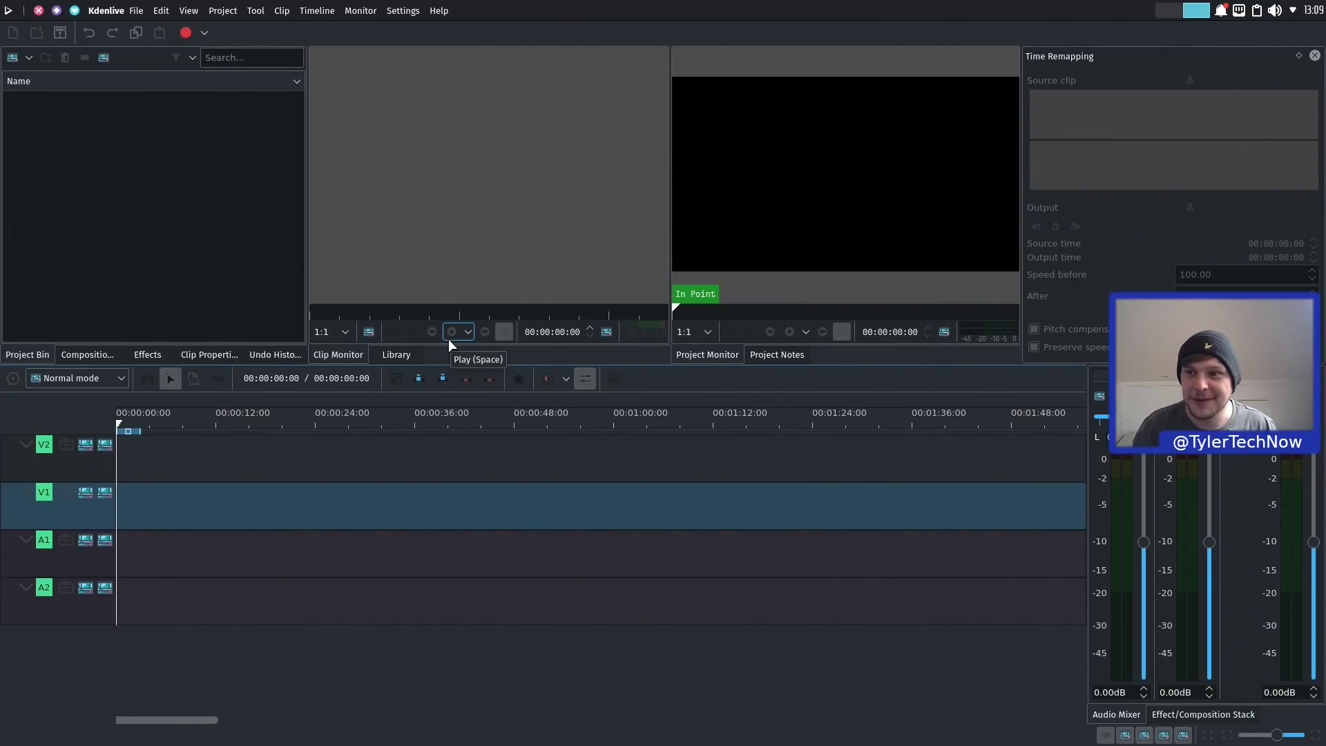
pyautogui.click(1189, 10)
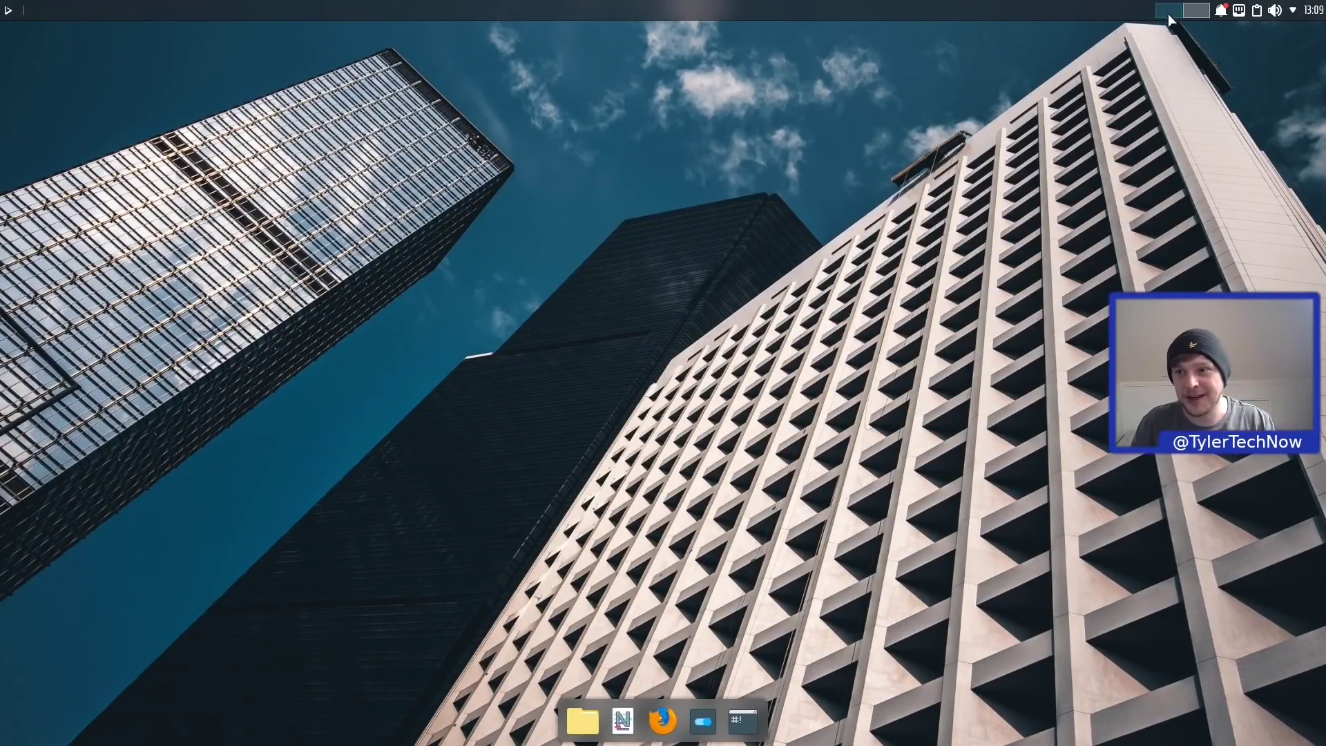
pyautogui.click(1195, 11)
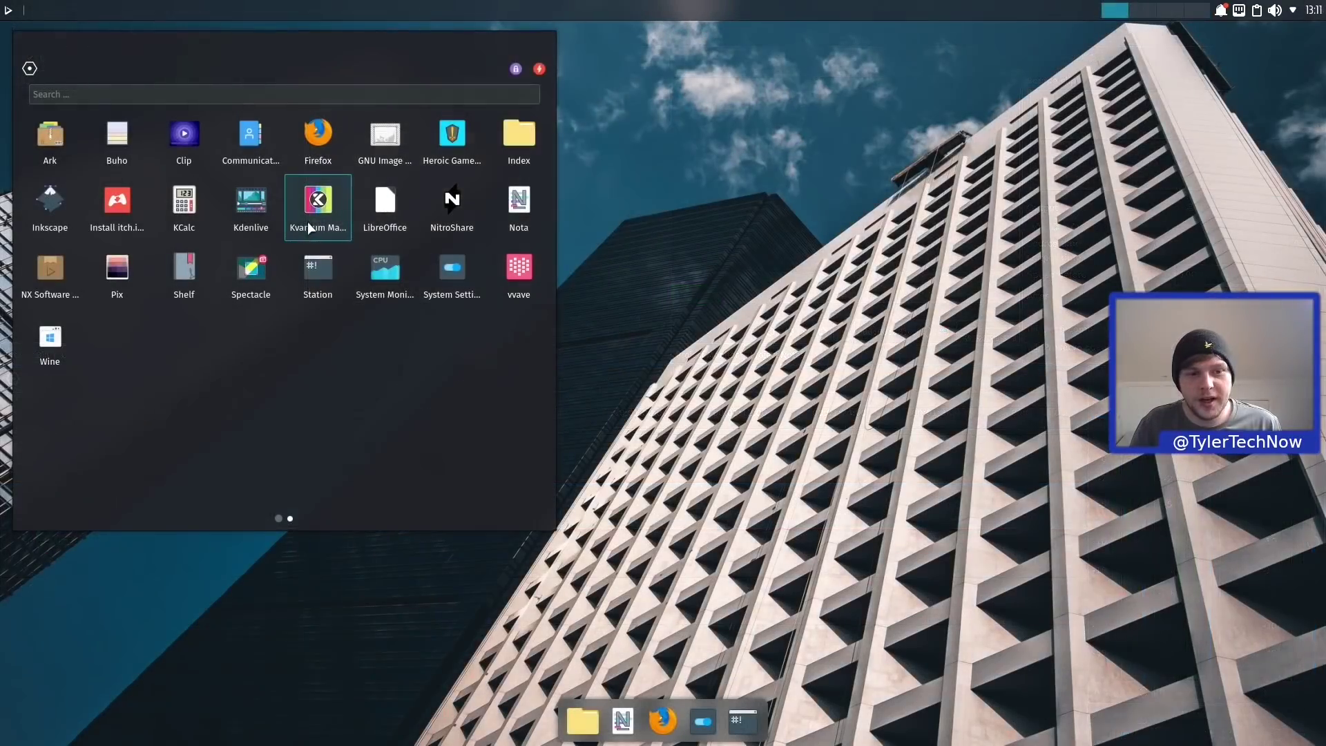
# Create a new LibreOffice Writer document, enter "Zxczxczxc" in it and select the text
pyautogui.click(401, 199)
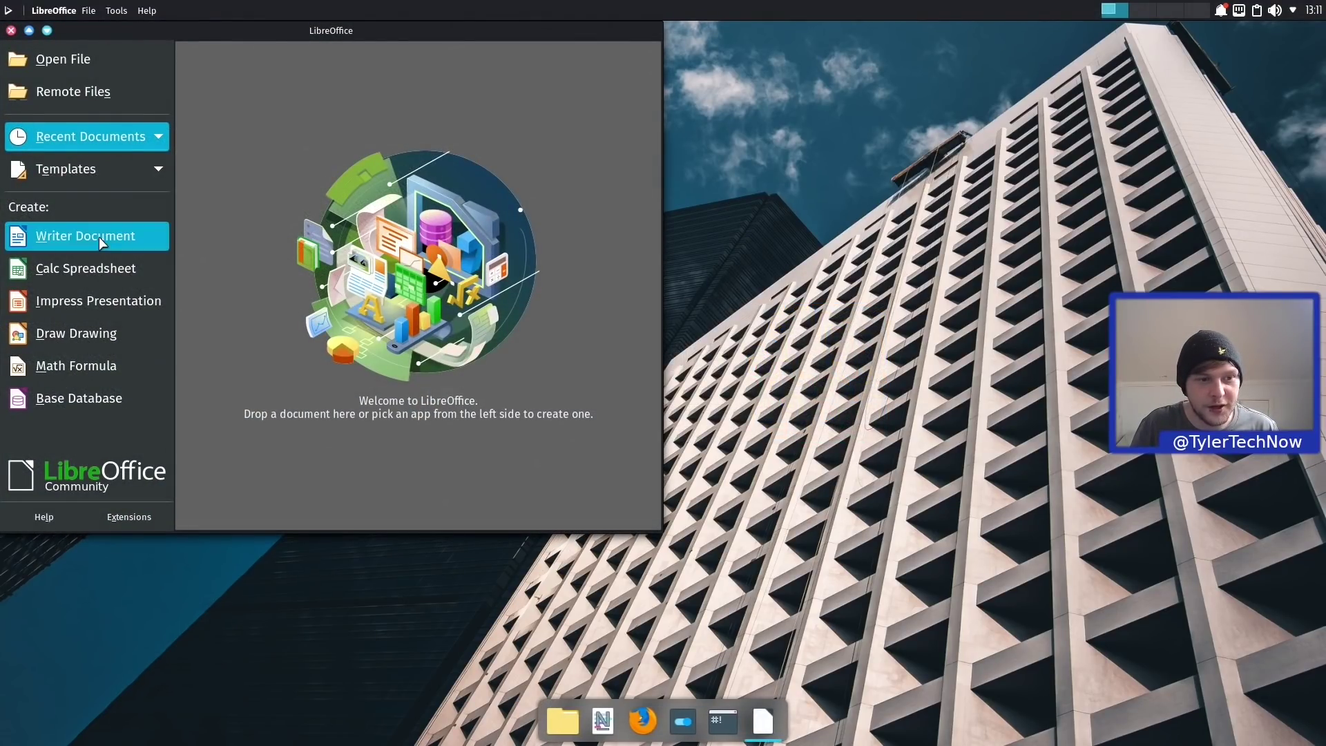
pyautogui.click(98, 237)
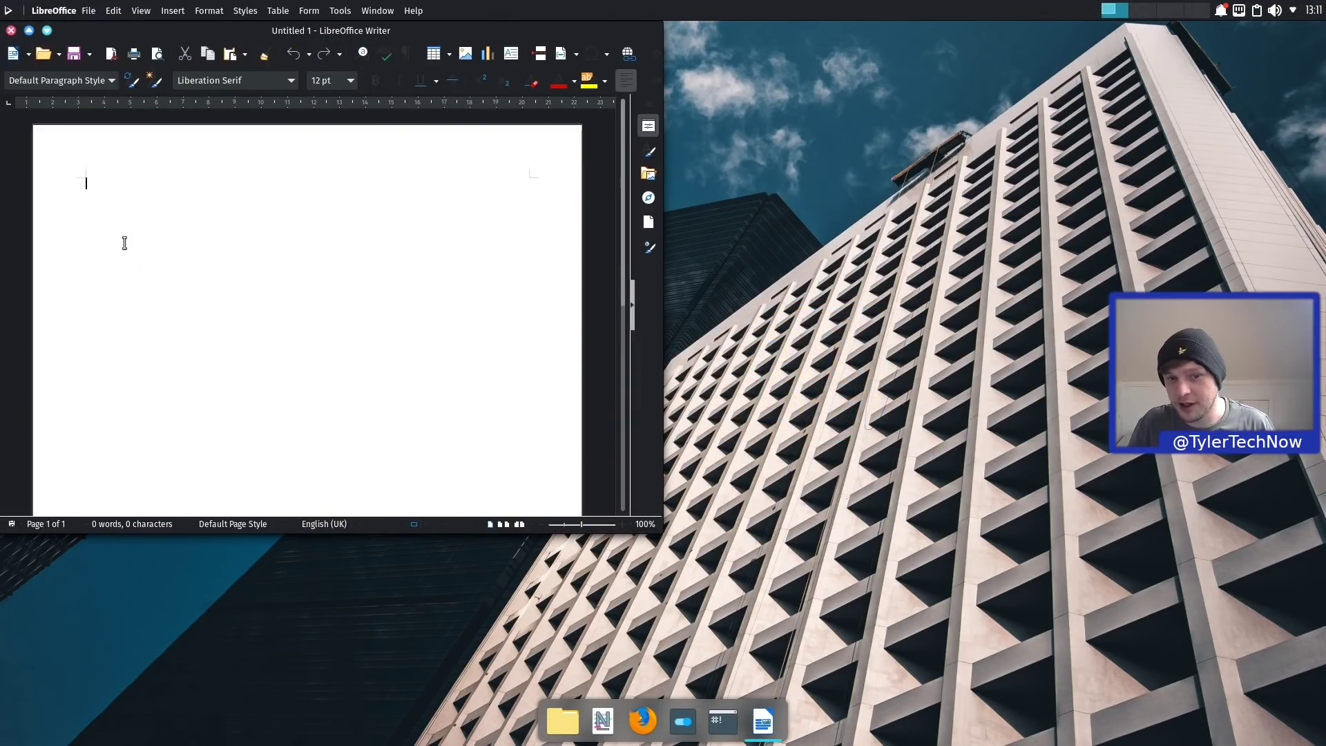
pyautogui.write('zxczxczxc')
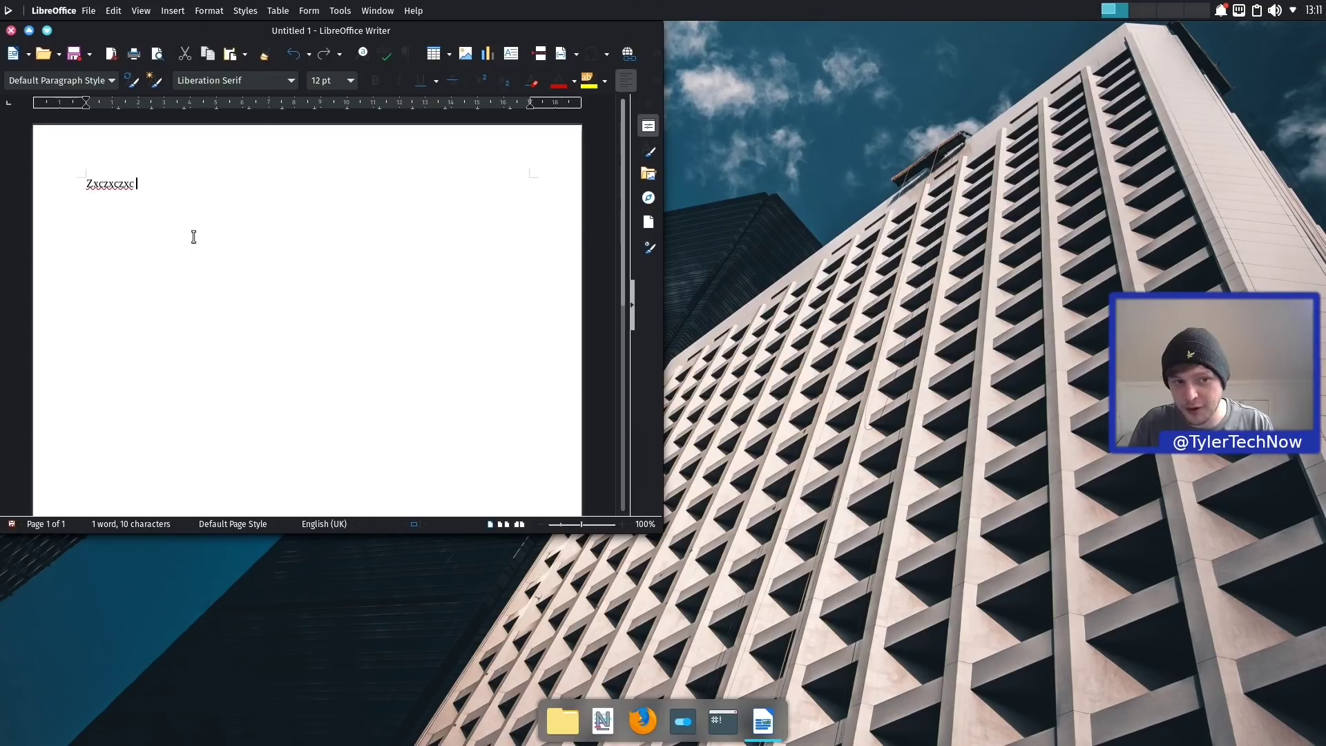
pyautogui.moveTo(133, 183); pyautogui.dragTo(62, 187)
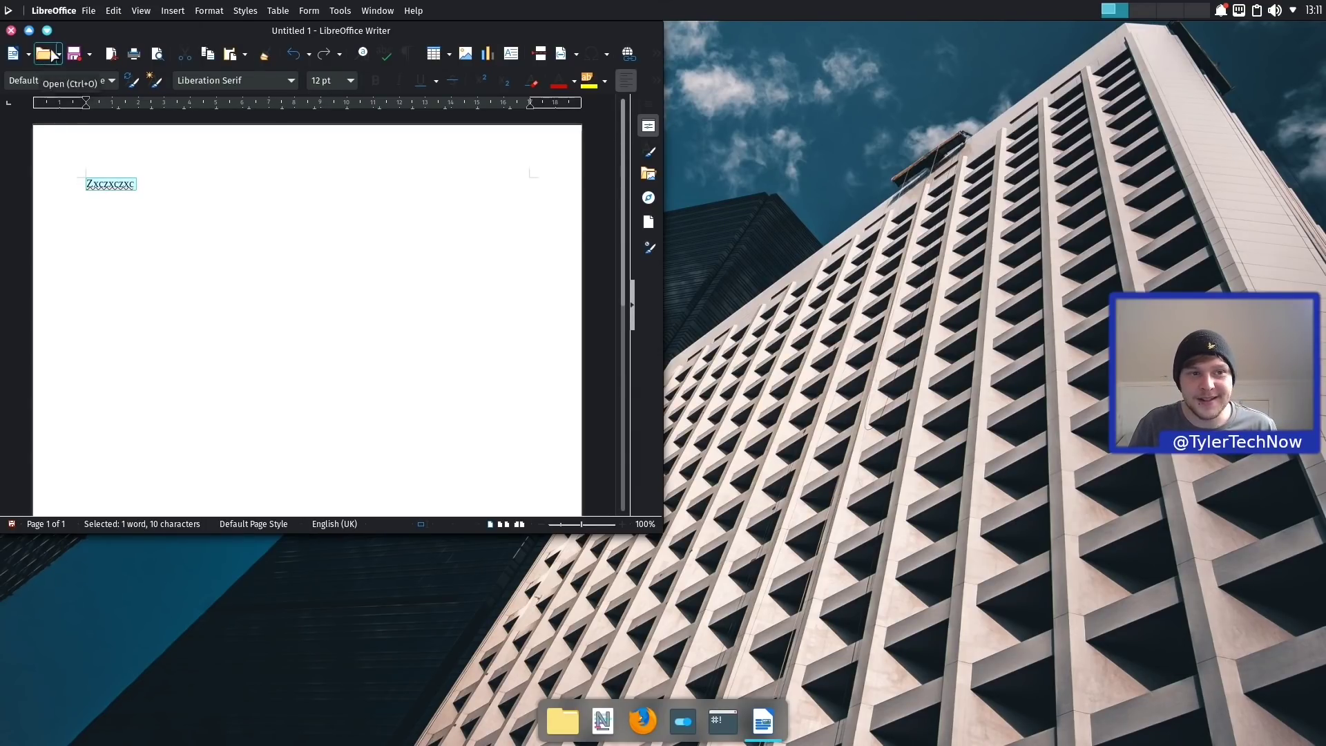
# Move the Writer window towards the middle of the desktop and look at its View commands in the global menu
pyautogui.moveTo(271, 27); pyautogui.dragTo(519, 109)
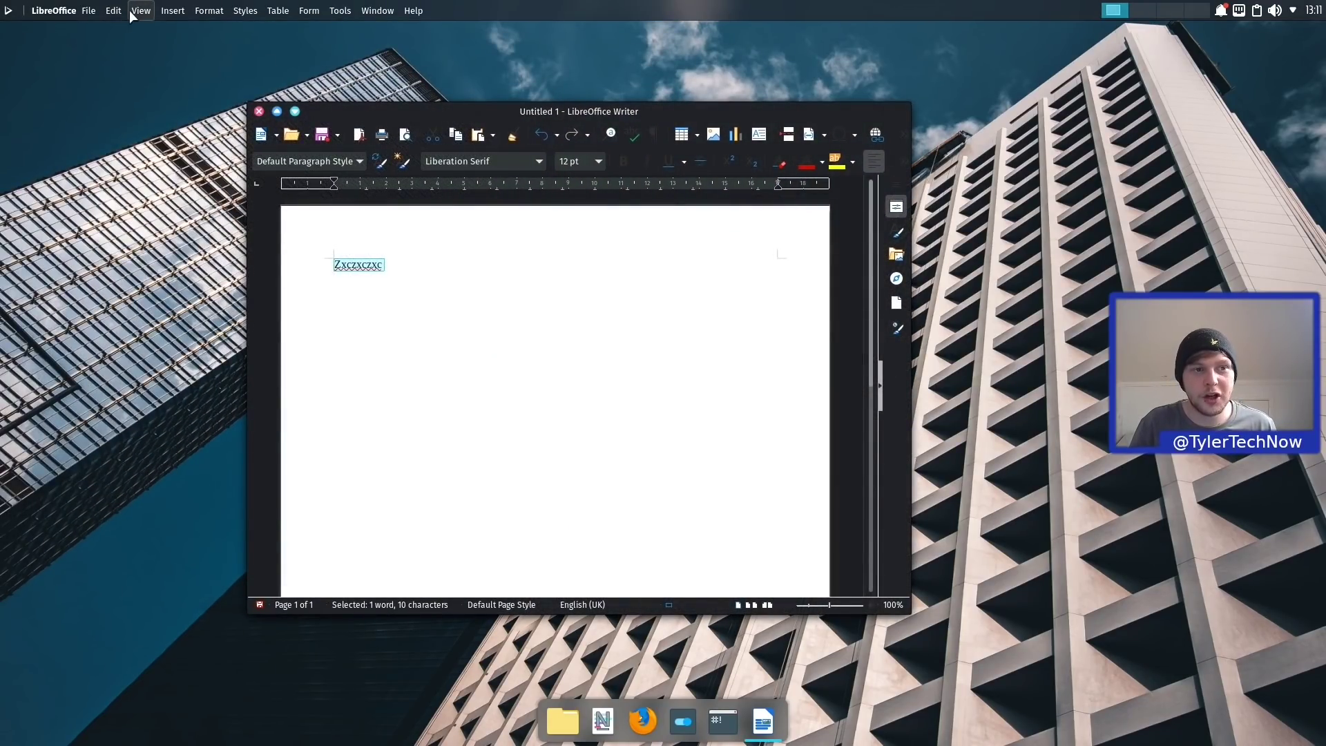
pyautogui.click(141, 10)
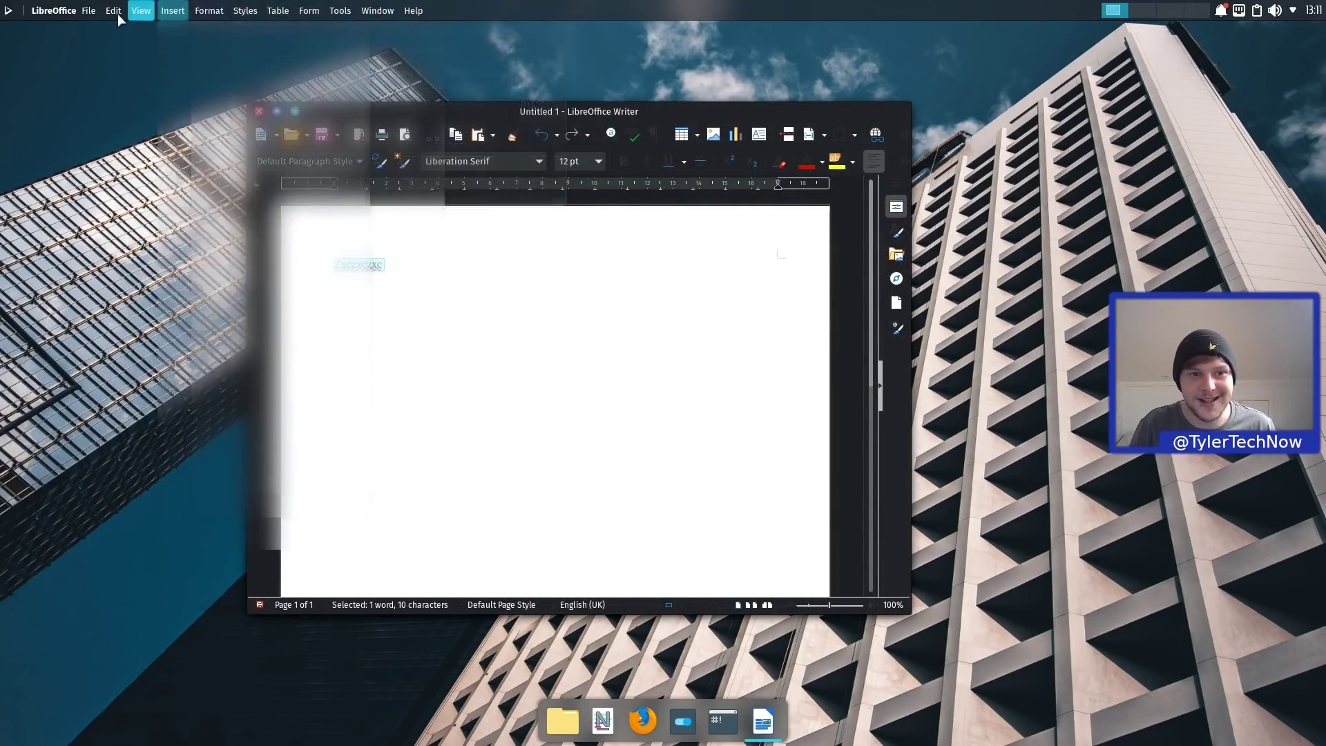
pyautogui.click(582, 113)
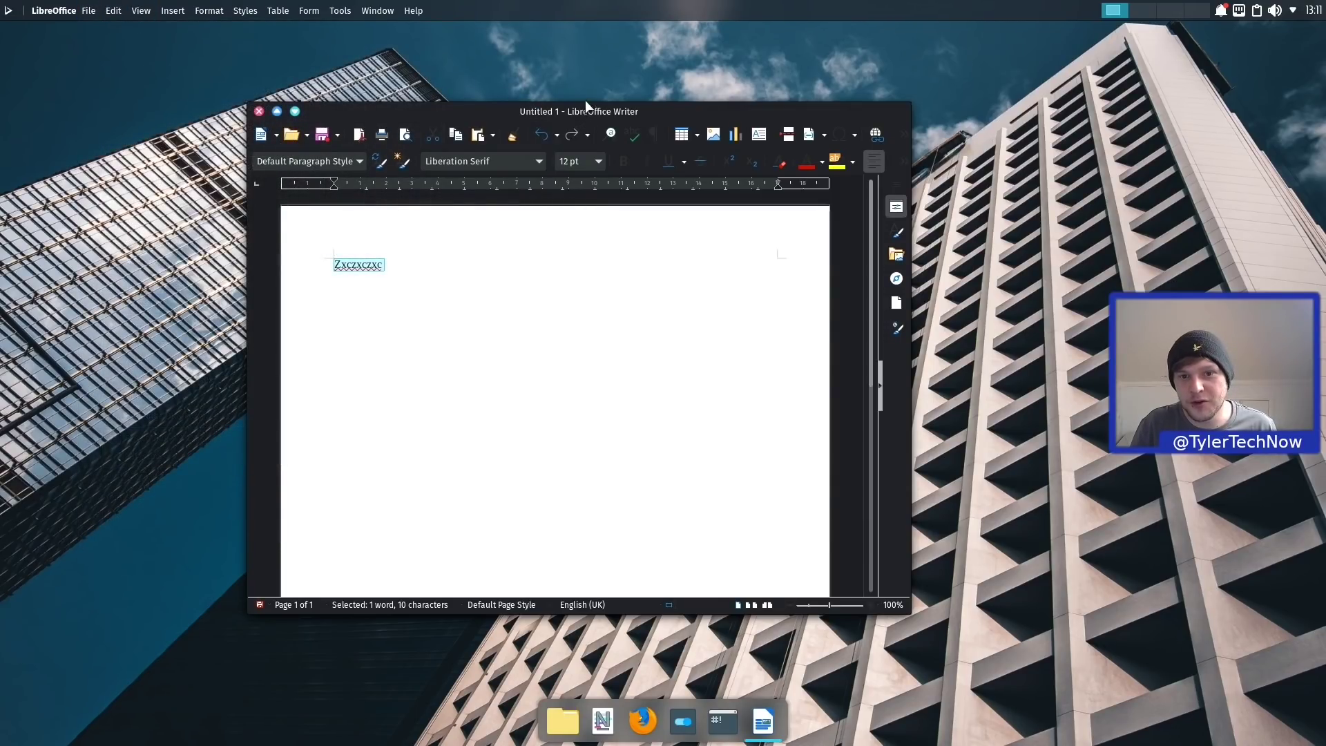
# Maximise Writer onto its own virtual desktop and restore it, closing the document without saving
pyautogui.click(277, 111)
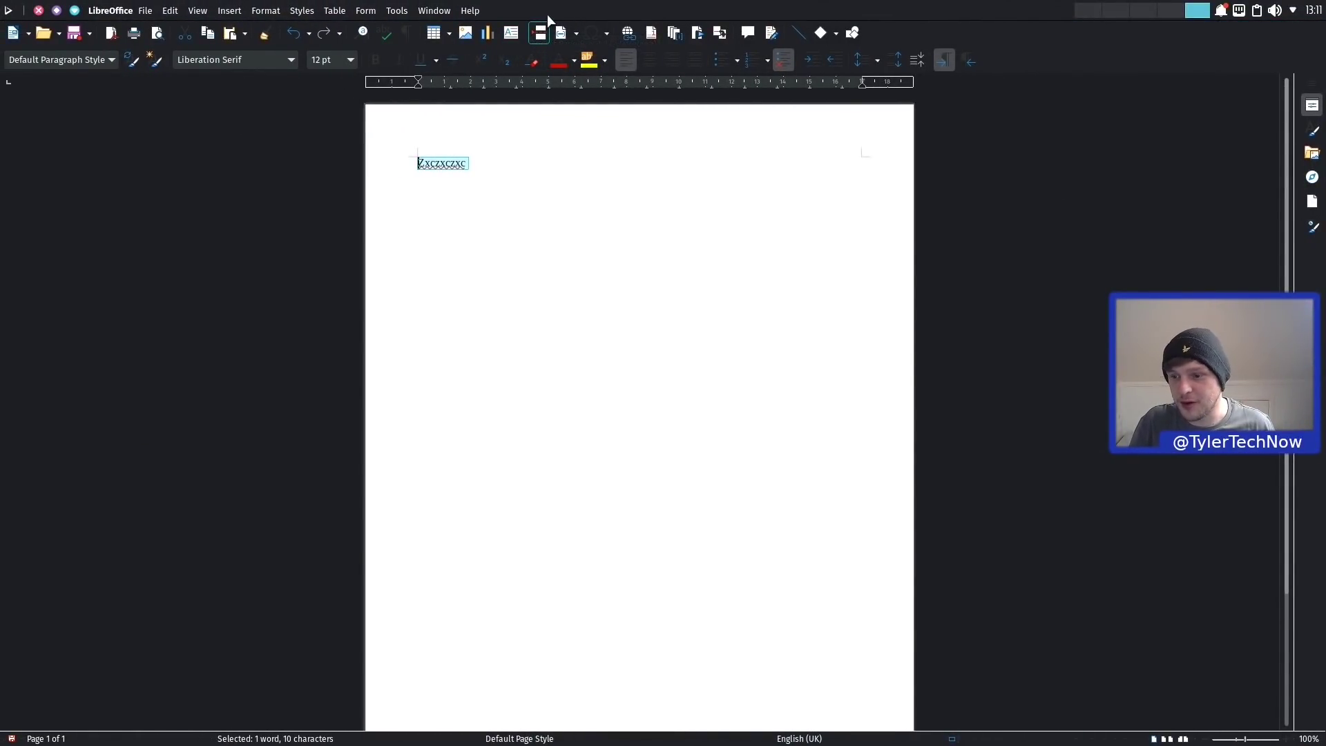
pyautogui.click(57, 10)
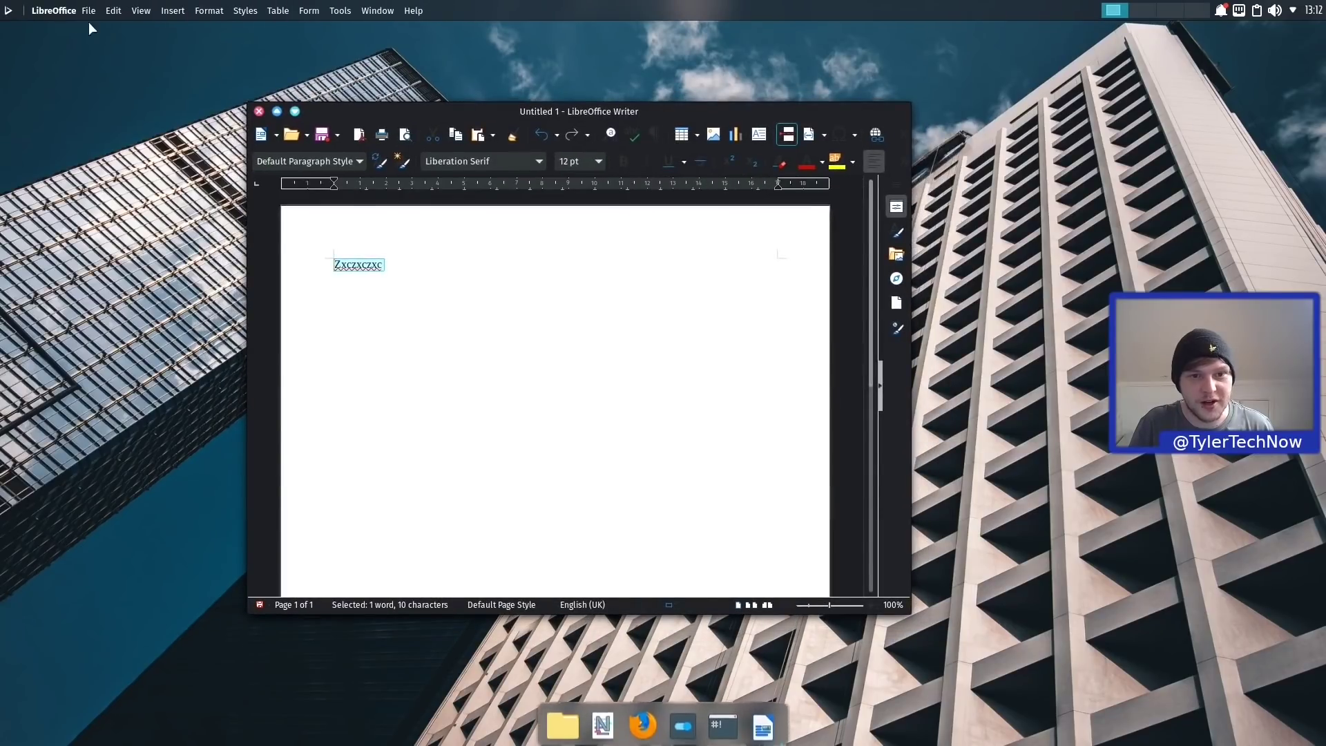
pyautogui.click(258, 111)
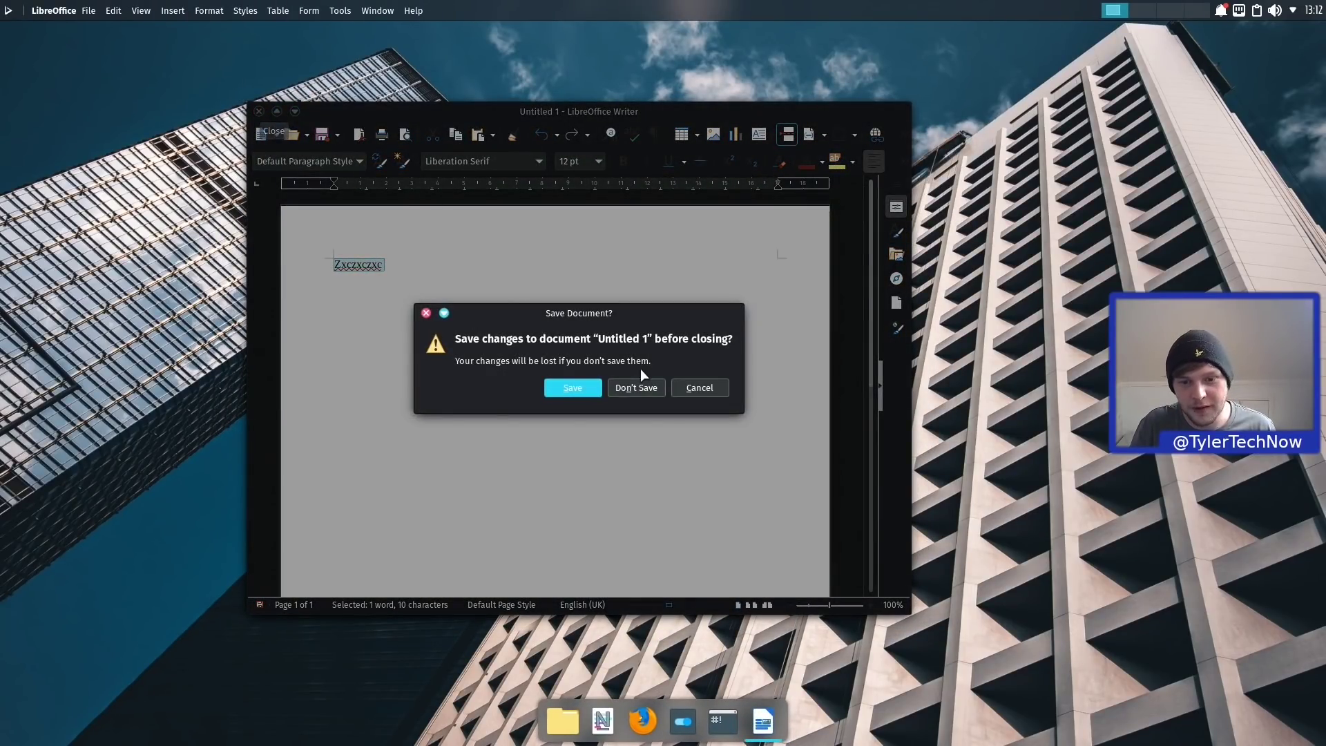
pyautogui.click(635, 389)
# Launch System Monitor from the application launcher, look at its Overview page and close it
pyautogui.click(10, 10)
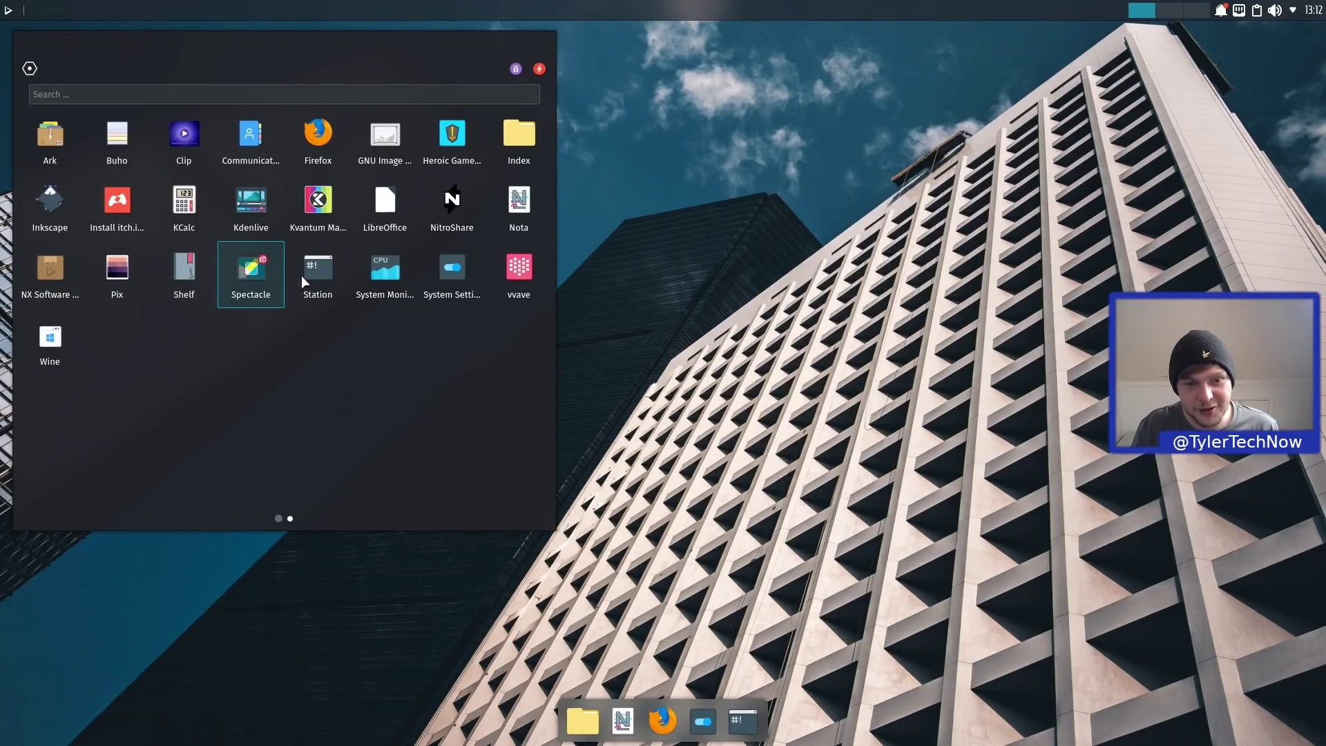
pyautogui.click(379, 275)
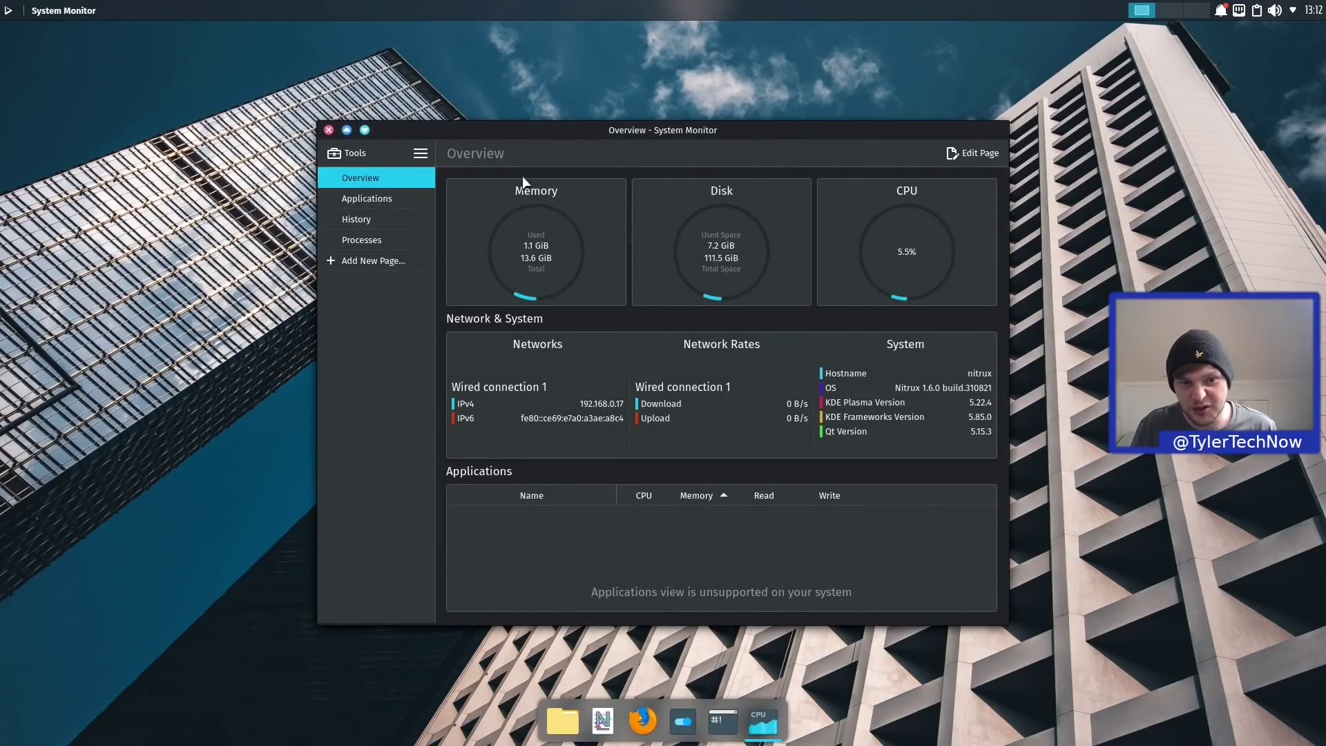
pyautogui.click(329, 128)
# Launch NX Software Center from the application launcher and maximise it onto its own virtual desktop
pyautogui.click(9, 9)
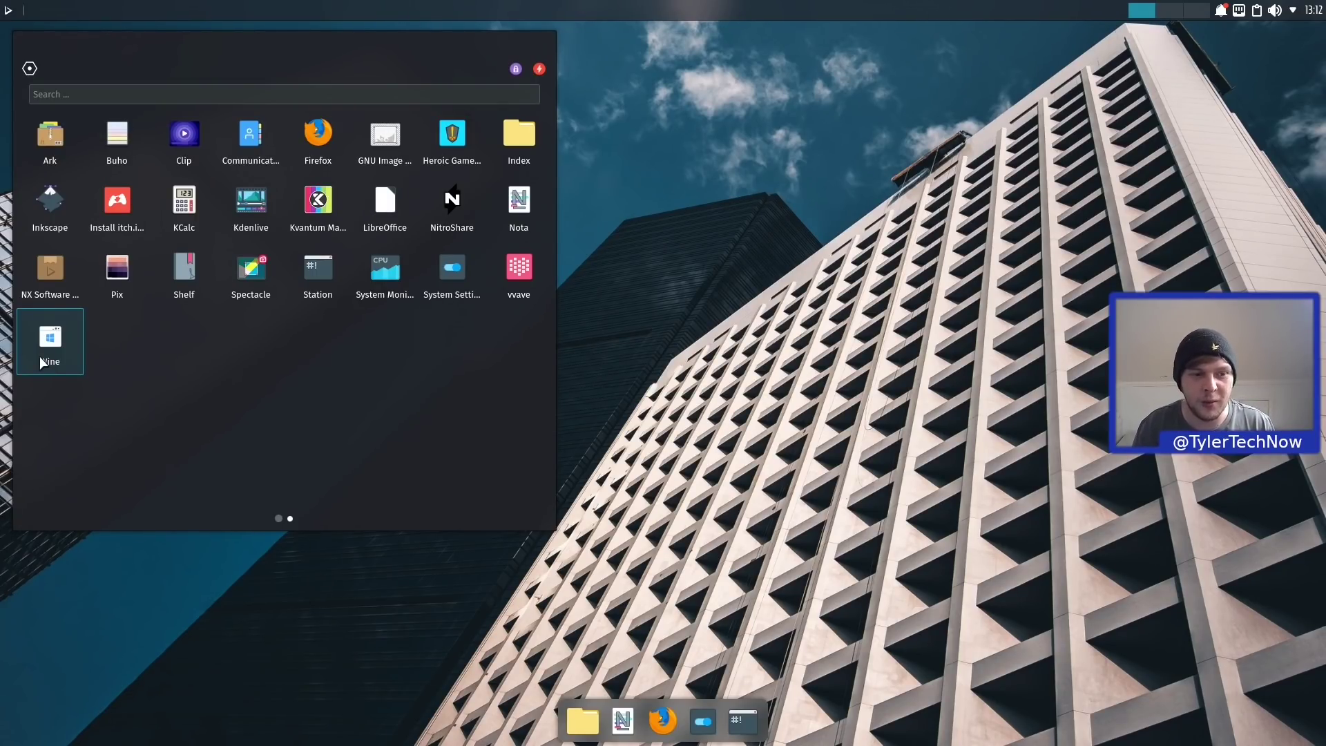
pyautogui.click(51, 269)
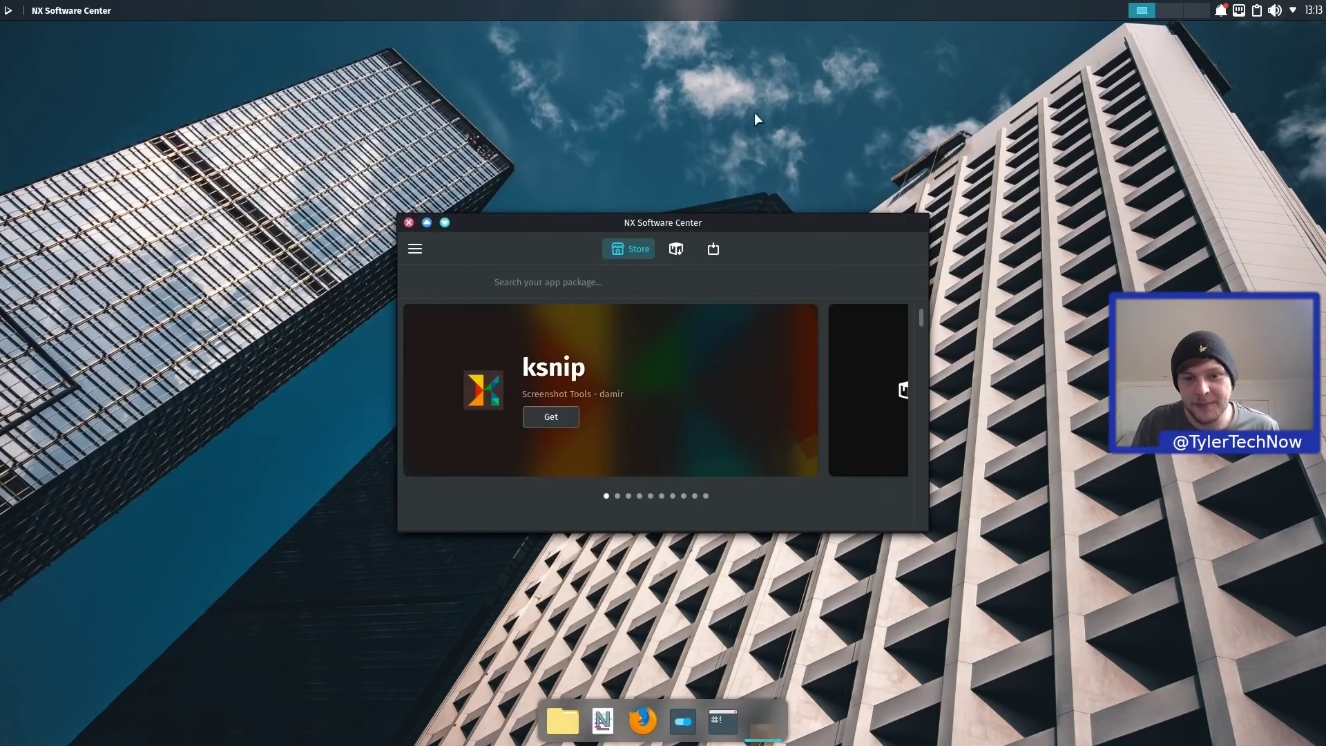
pyautogui.moveTo(682, 209); pyautogui.dragTo(667, 136)
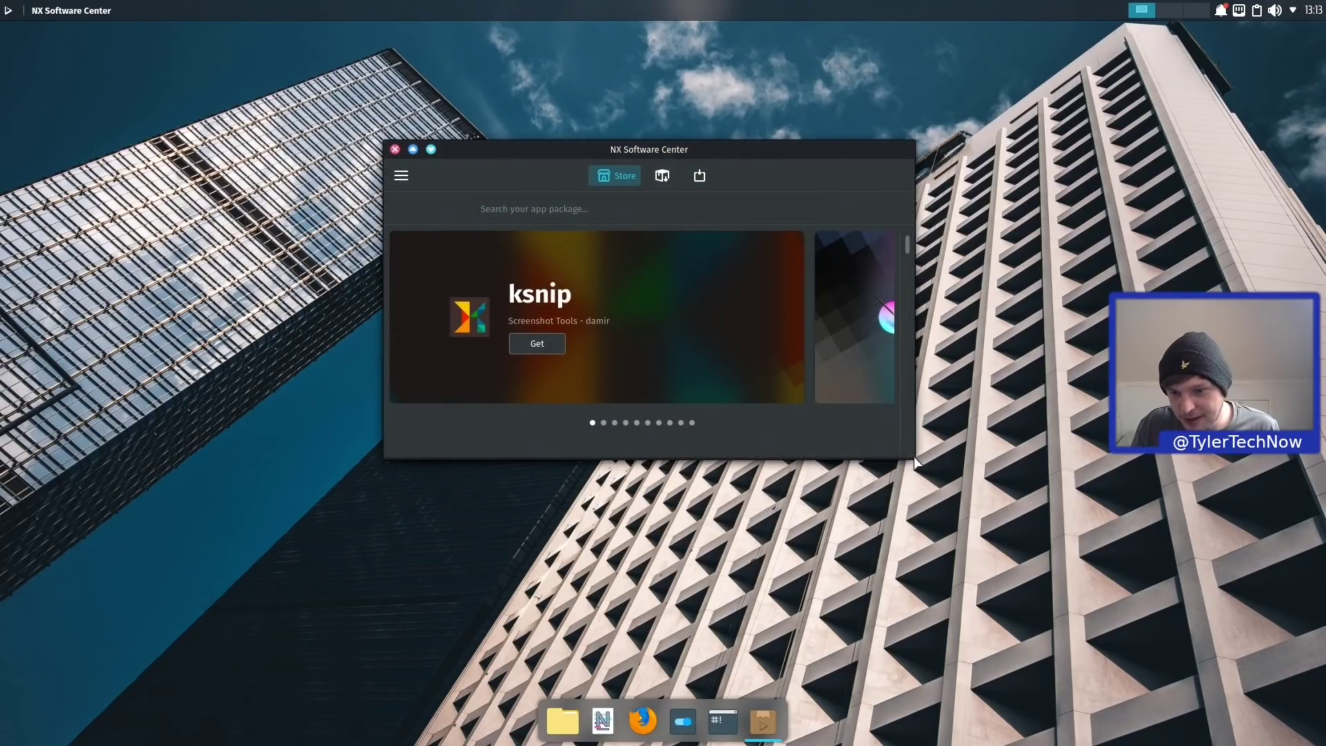
pyautogui.click(925, 474)
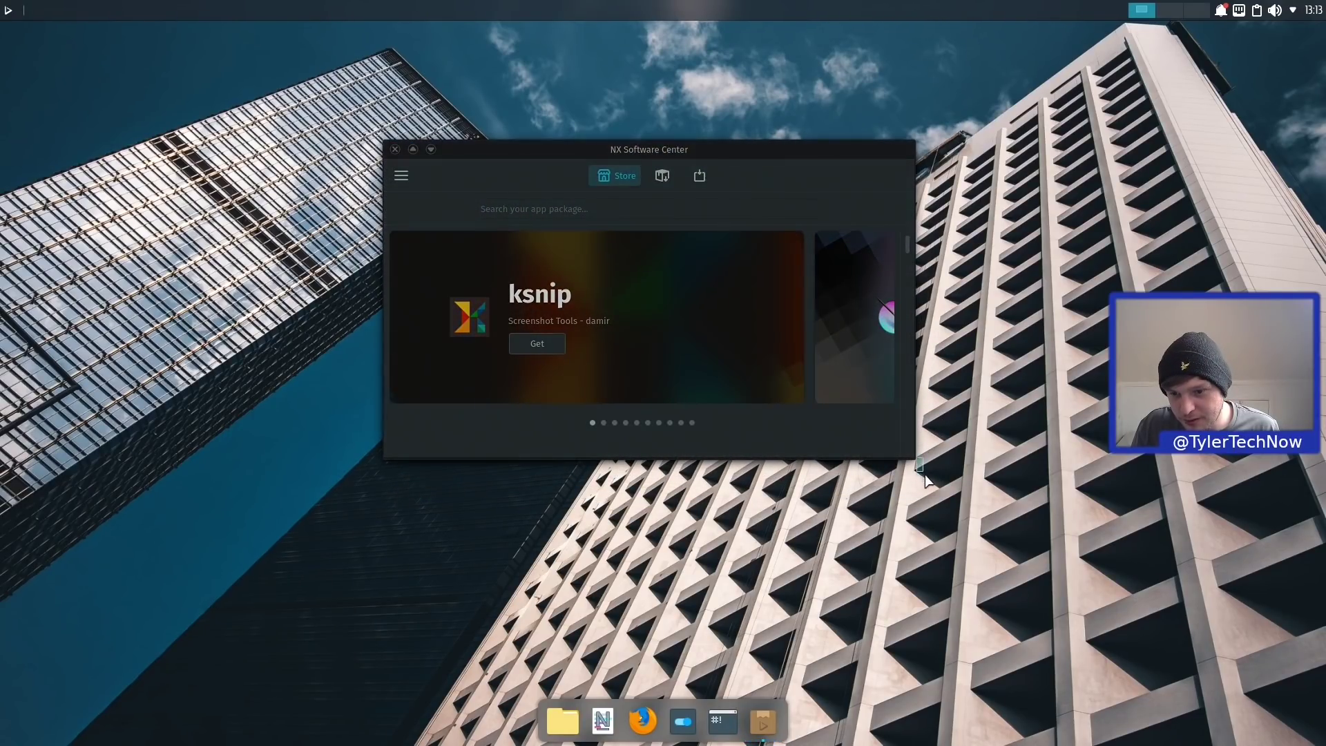
pyautogui.click(574, 449)
pyautogui.doubleClick(657, 145)
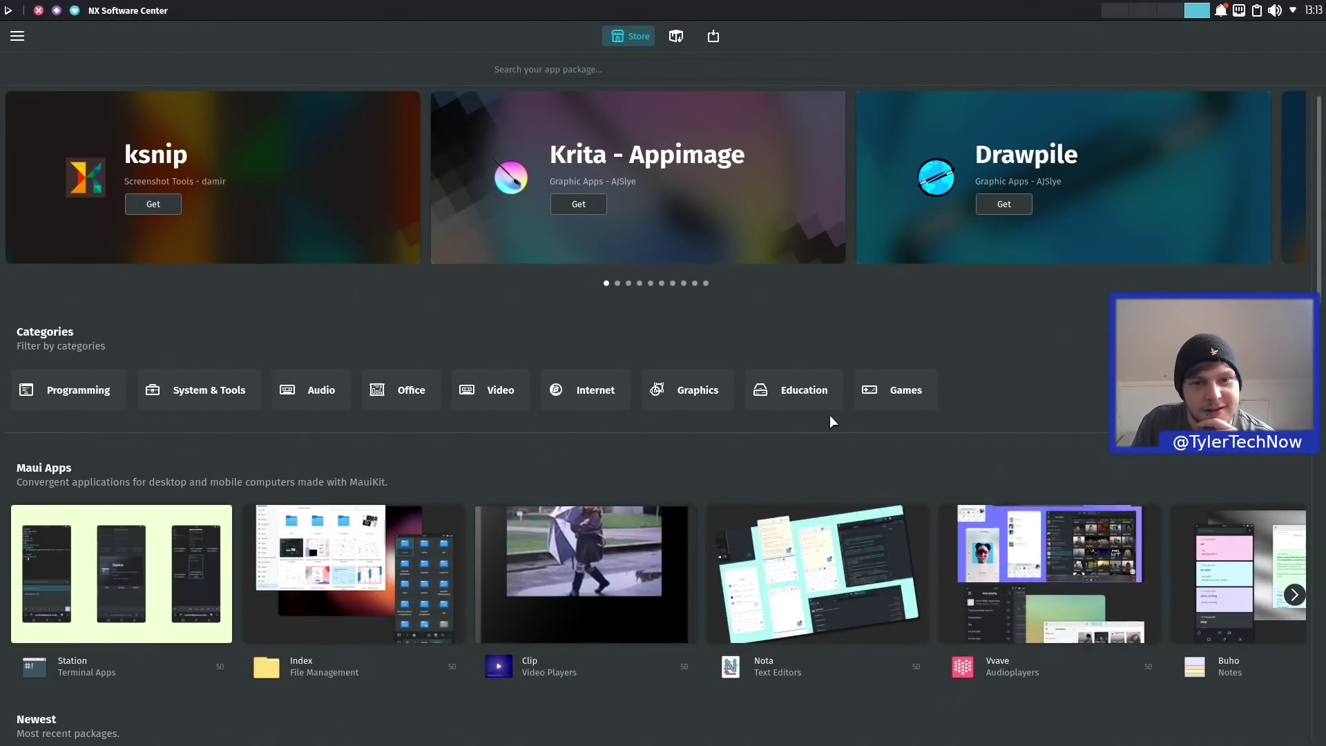
# Look through the featured applications carousel on the store's front page
pyautogui.scroll(-2, 611, 188)
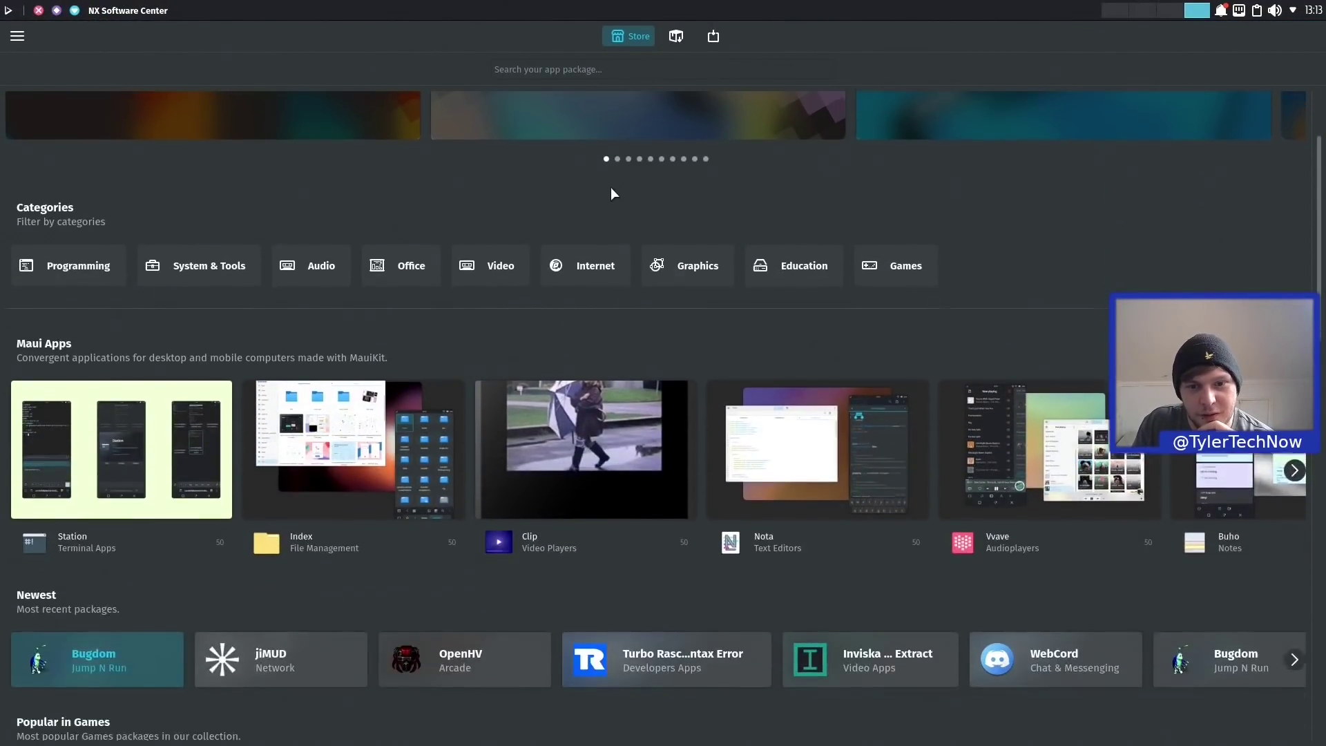
pyautogui.scroll(2, 636, 181)
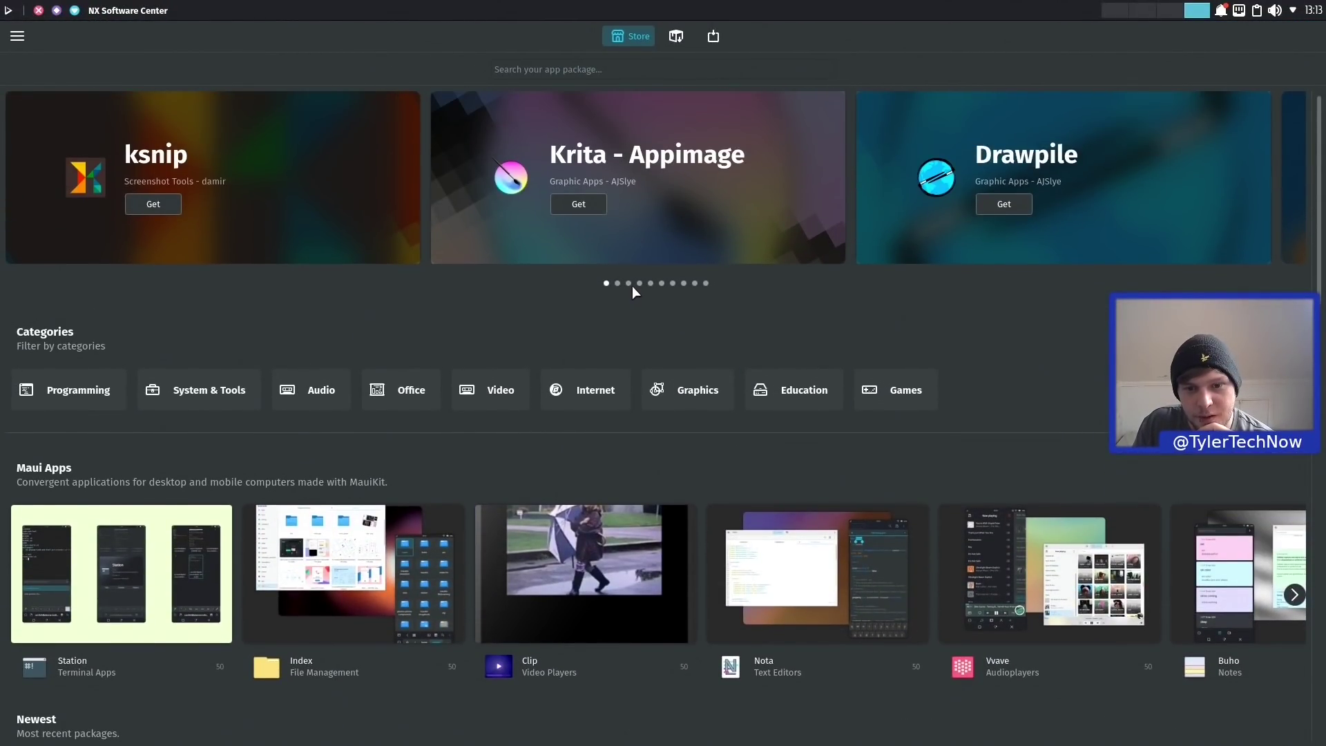
pyautogui.moveTo(1063, 181); pyautogui.dragTo(136, 197)
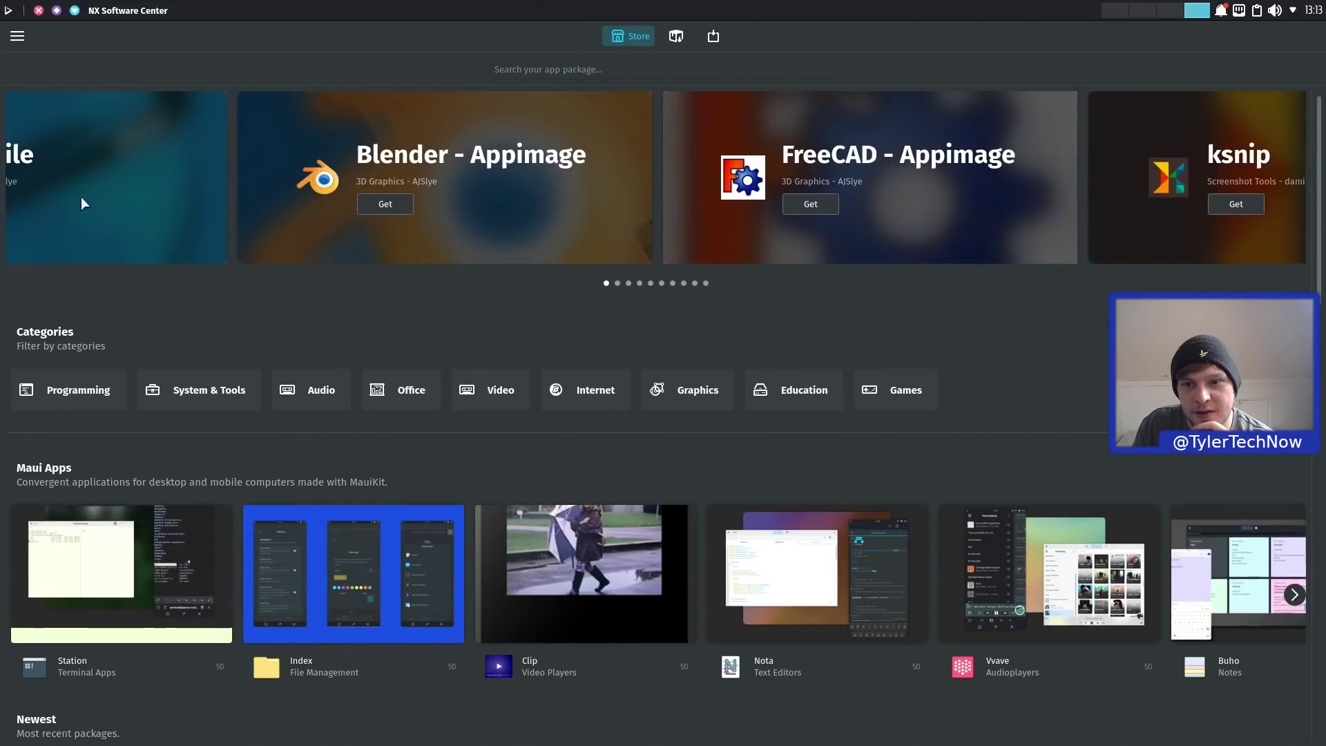
pyautogui.moveTo(920, 179); pyautogui.dragTo(622, 176)
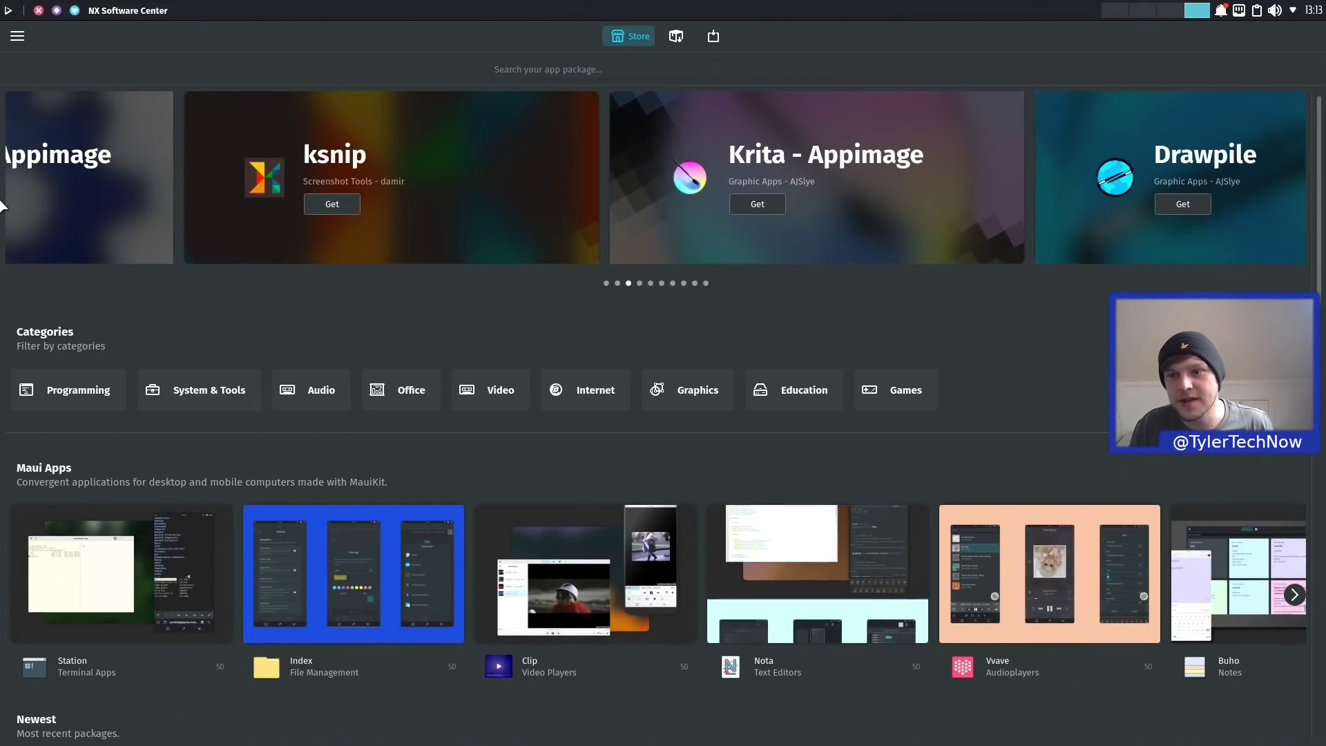
pyautogui.moveTo(995, 159); pyautogui.dragTo(145, 138)
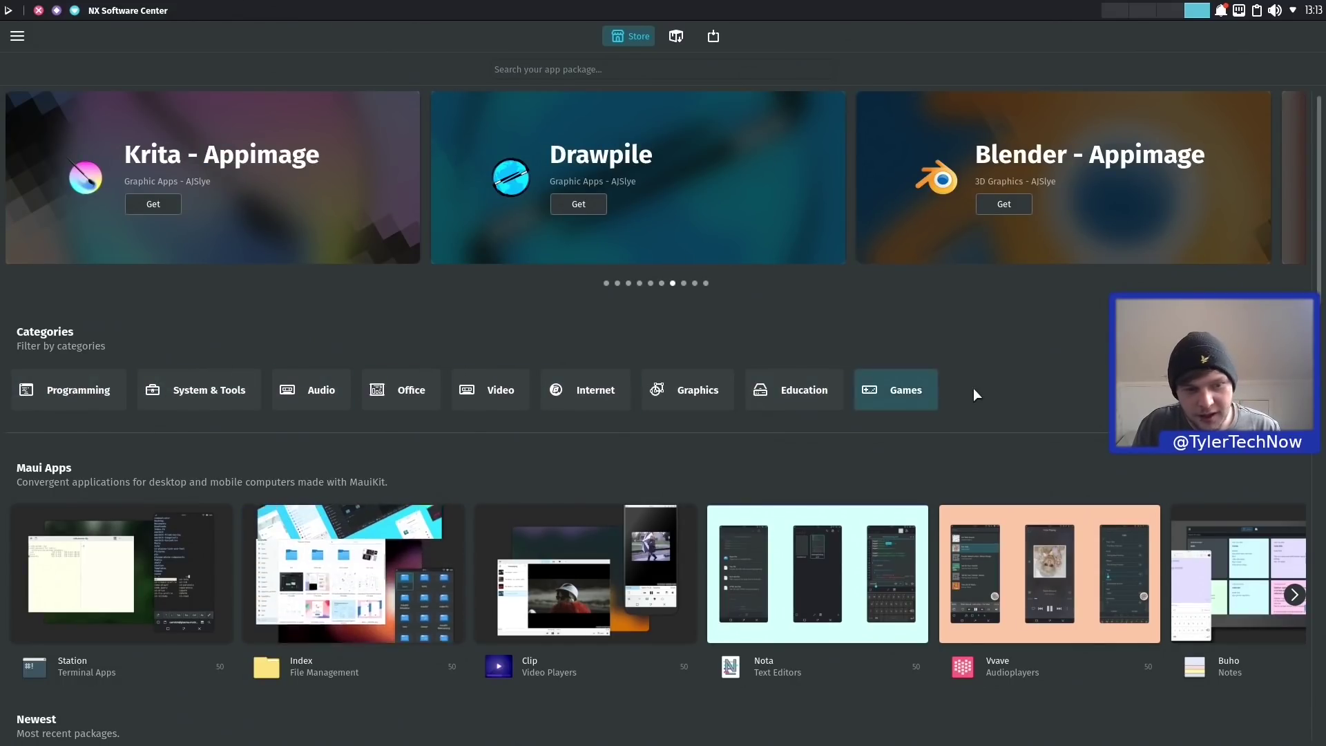
# Look through the Maui Apps carousel on the store's front page
pyautogui.scroll(-1, 290, 469)
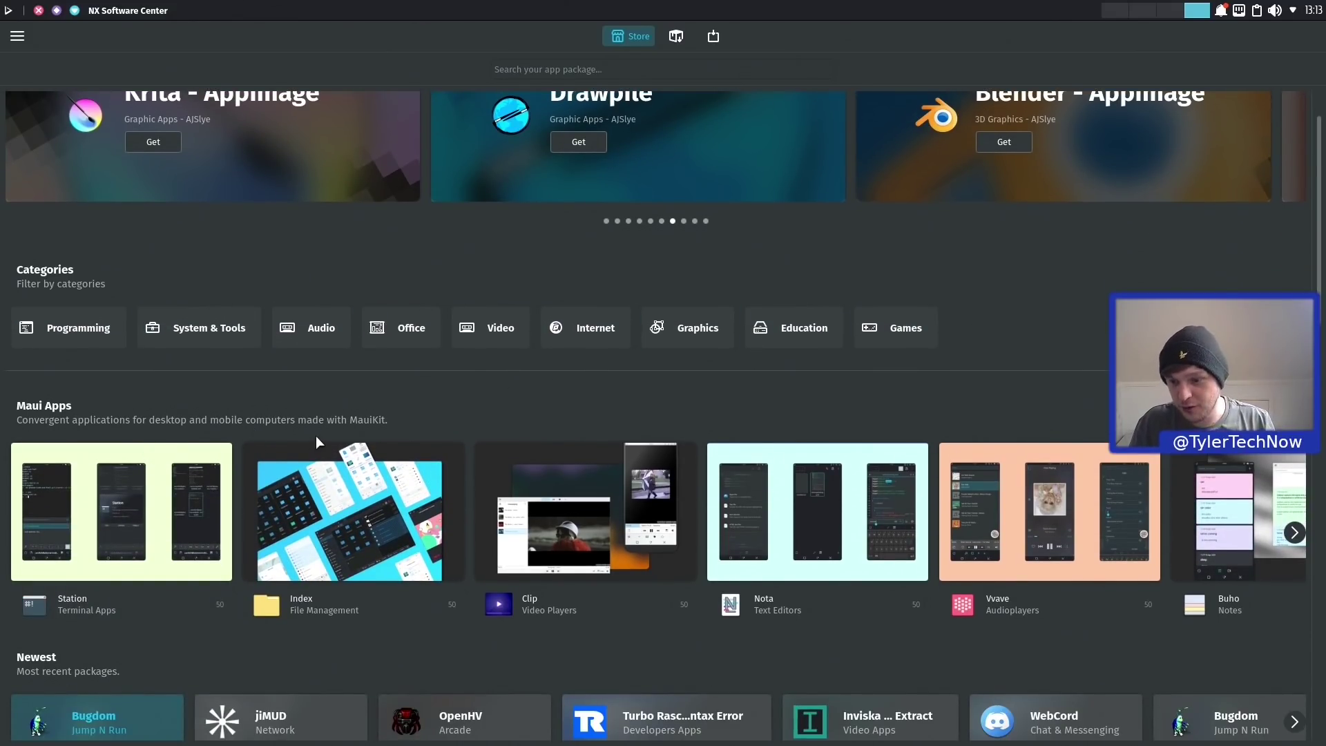
pyautogui.click(1297, 534)
pyautogui.click(1296, 534)
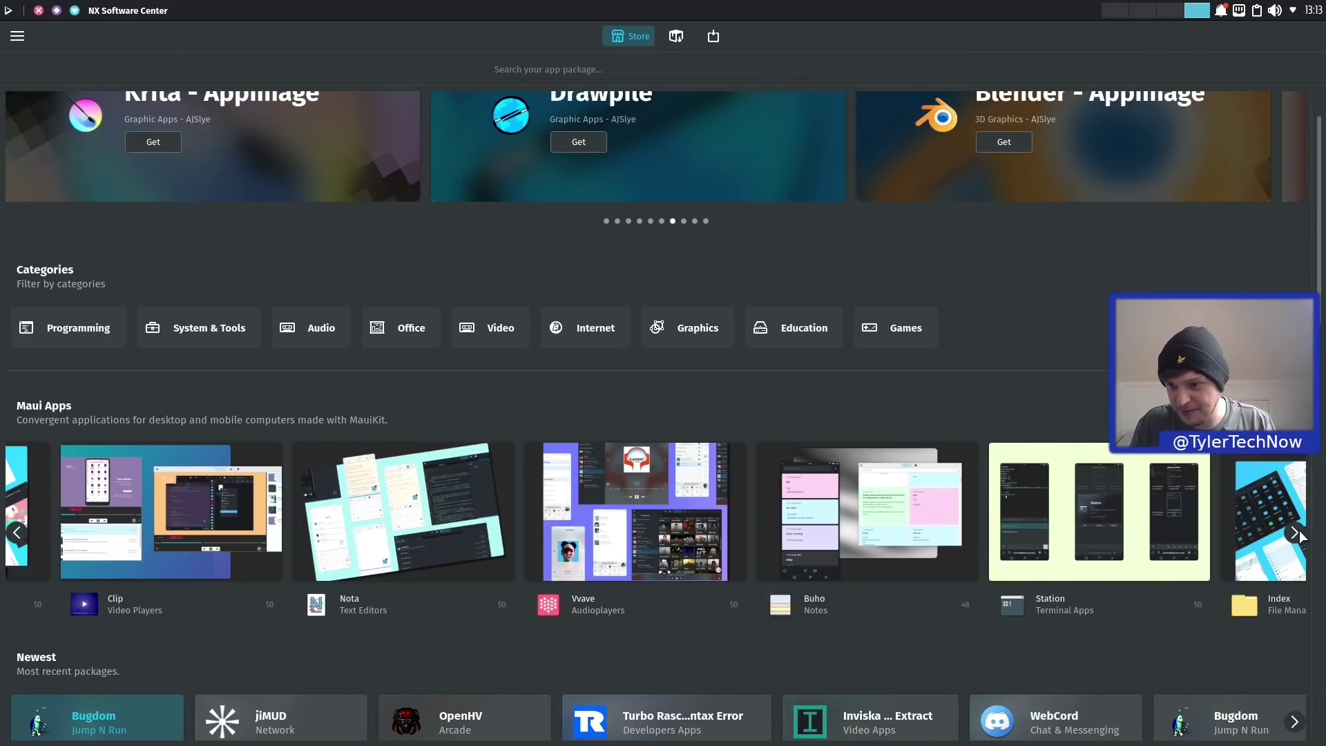
pyautogui.click(1296, 533)
pyautogui.click(1296, 533)
pyautogui.click(1296, 533)
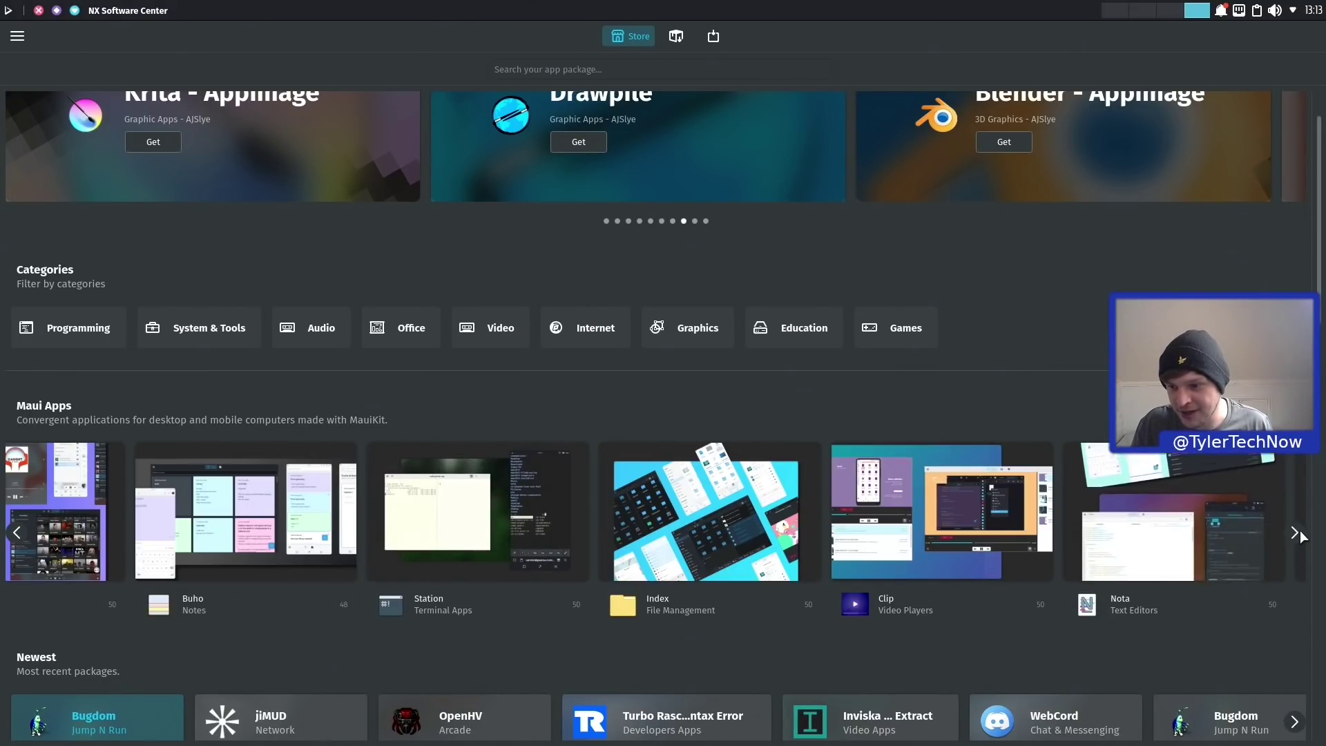
pyautogui.click(1296, 533)
pyautogui.click(1296, 533)
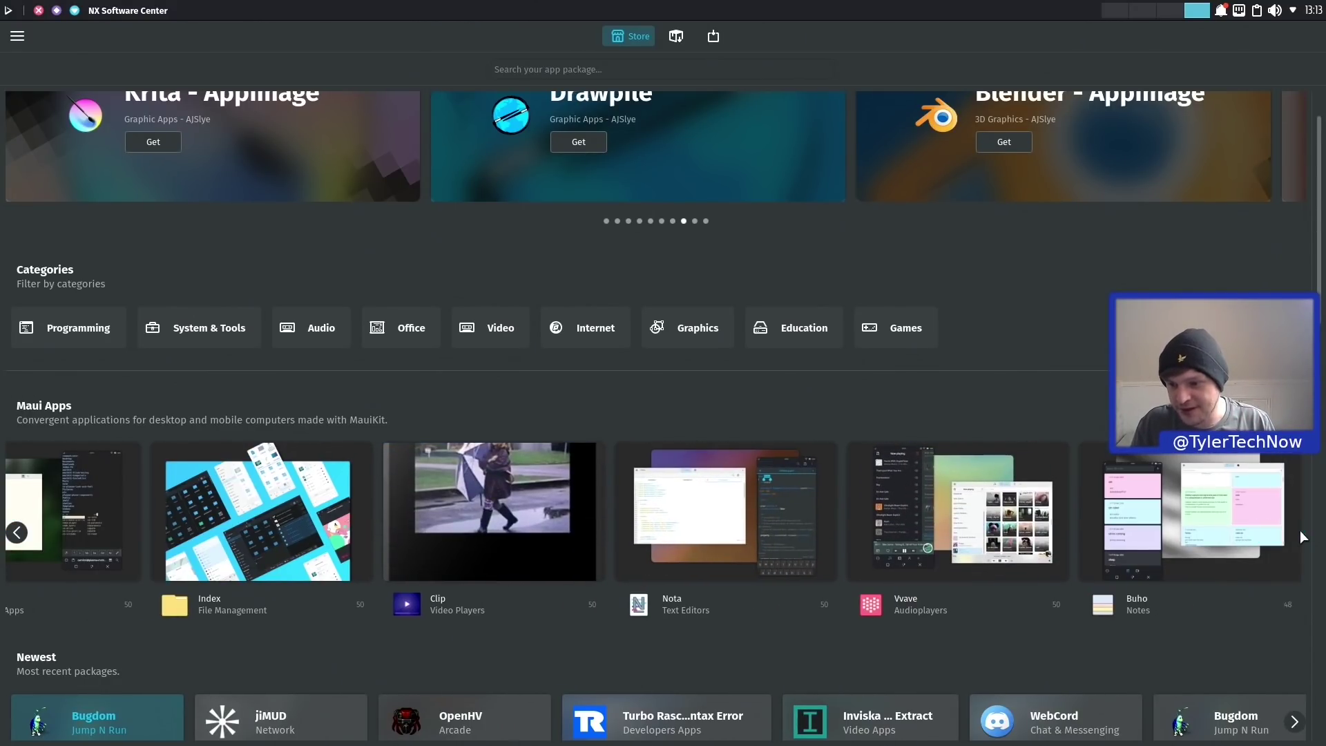
# Look through the Newest, Popular in Games, Popular in Audio and Most Popular sections of the store
pyautogui.scroll(-3, 627, 507)
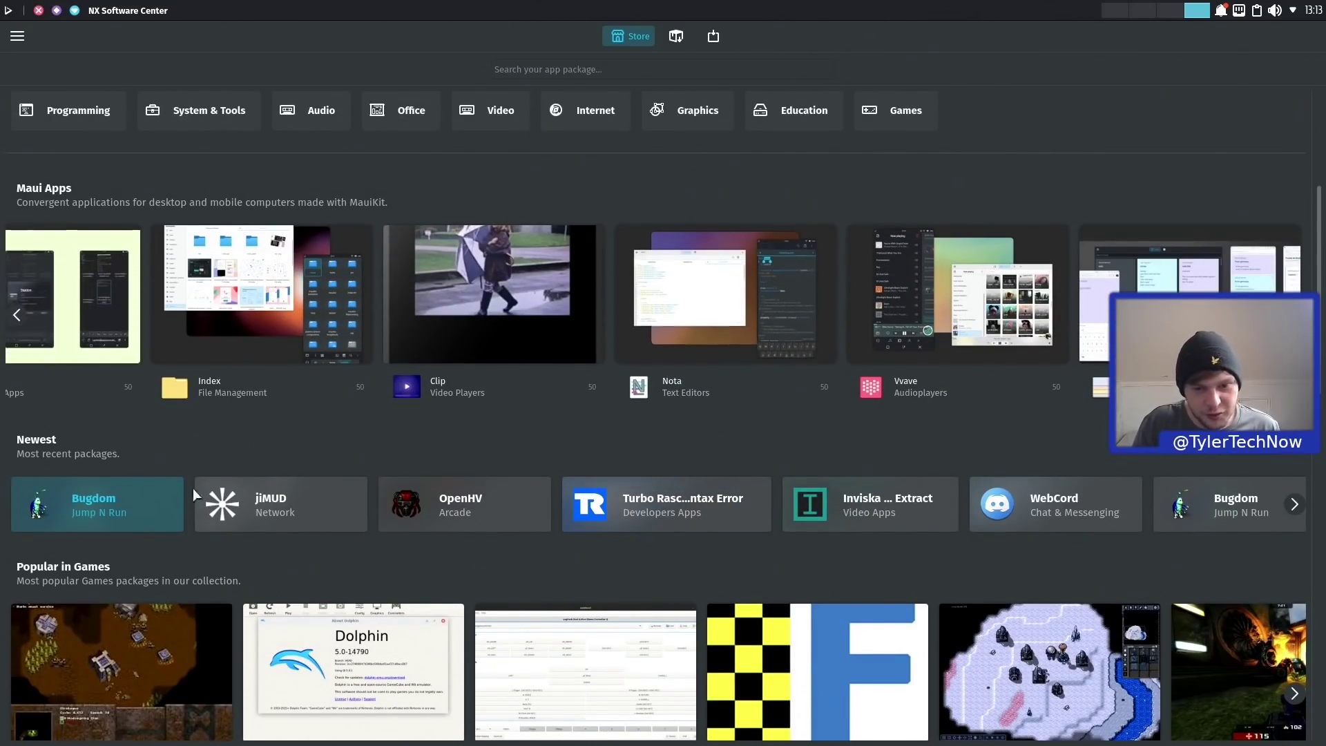
pyautogui.scroll(-1, 843, 496)
pyautogui.scroll(-3, 842, 491)
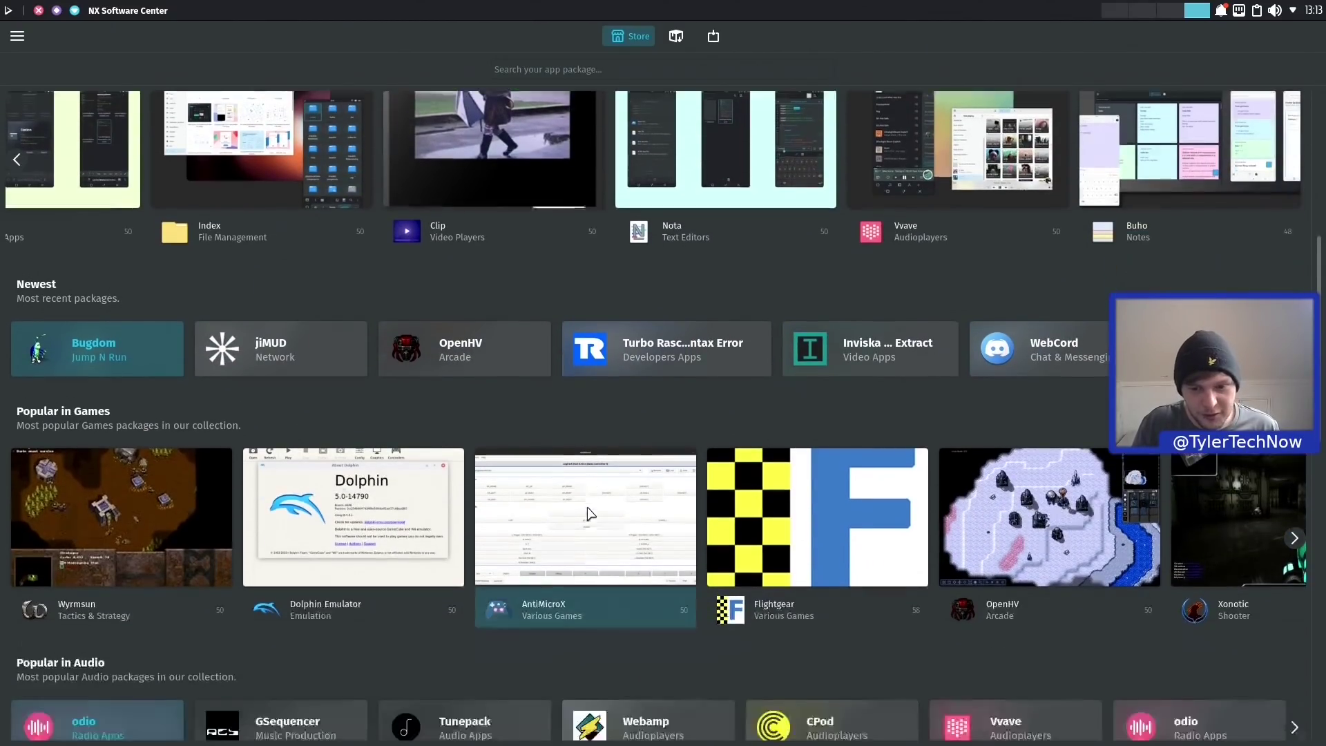
pyautogui.scroll(-6, 131, 496)
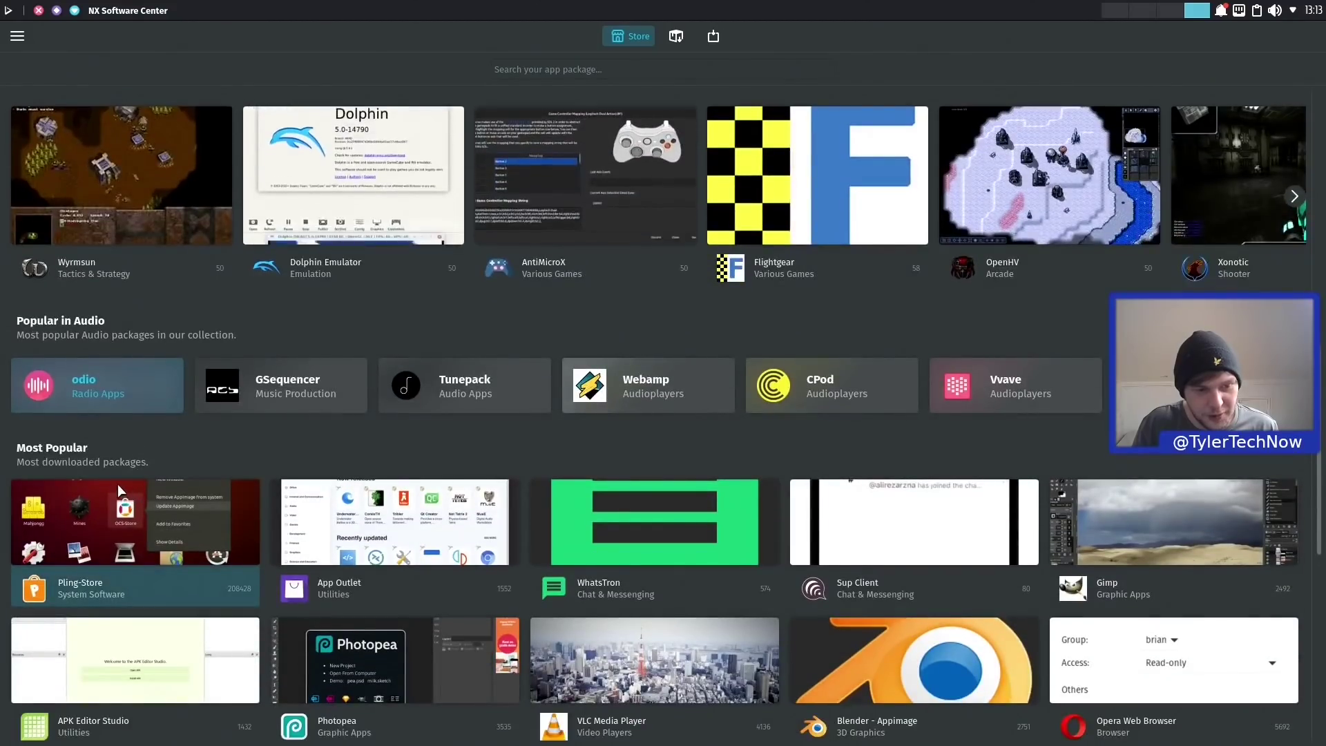
pyautogui.scroll(-3, 118, 490)
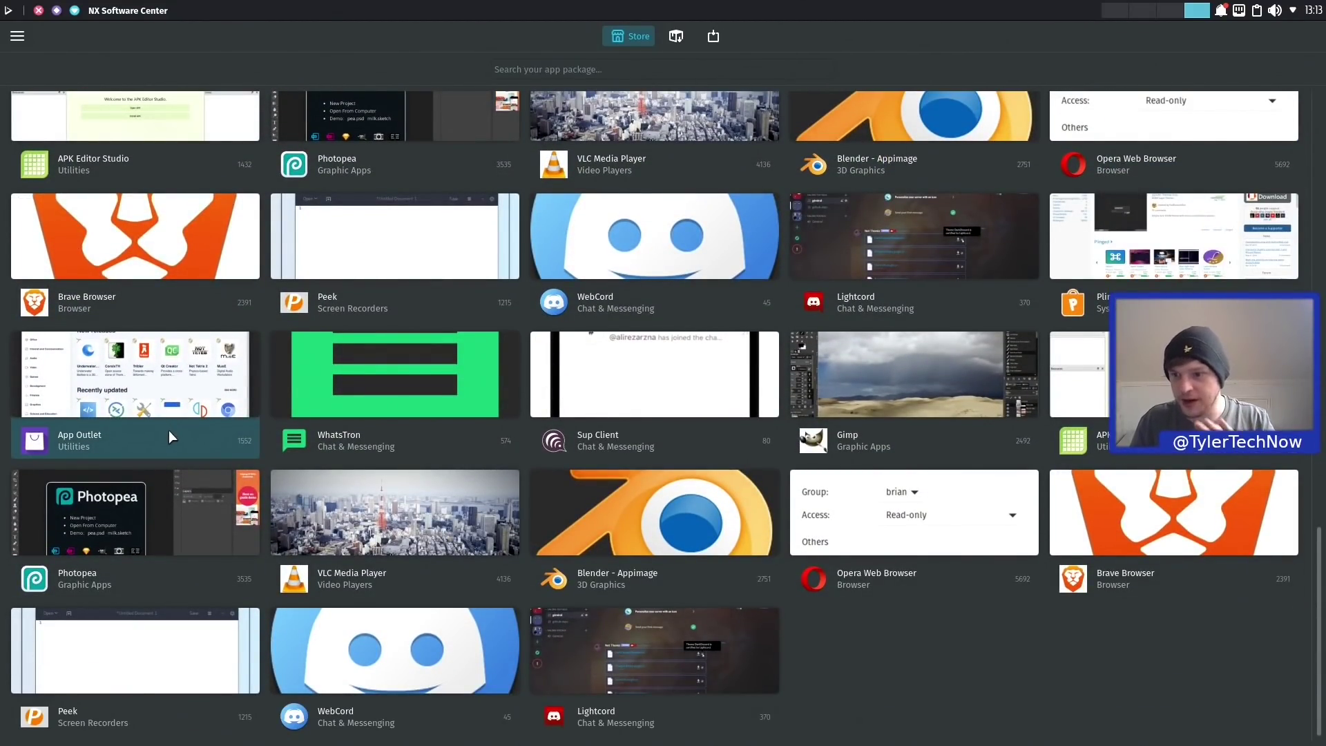
pyautogui.scroll(10, 350, 462)
pyautogui.scroll(11, 607, 458)
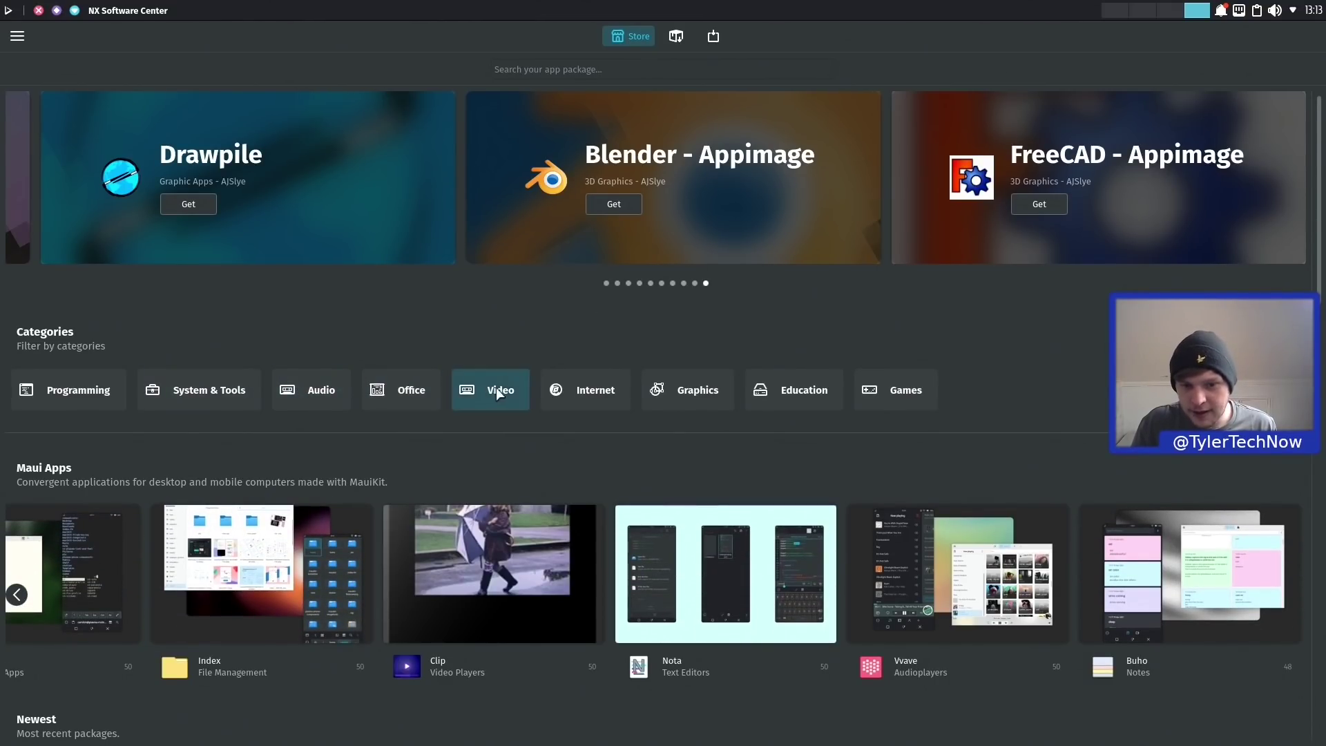
# Open Brave Browser from the store's Internet category and read its description, packages and screenshots
pyautogui.click(546, 389)
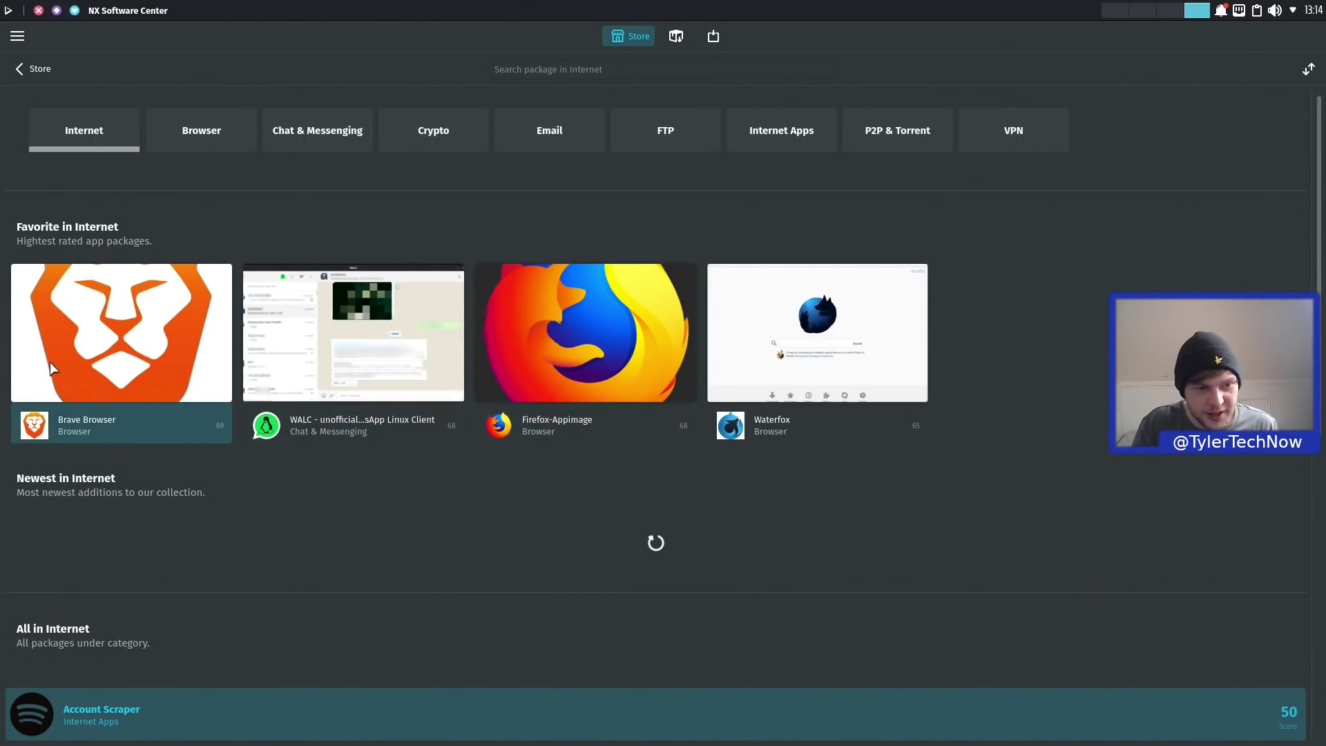
pyautogui.click(136, 333)
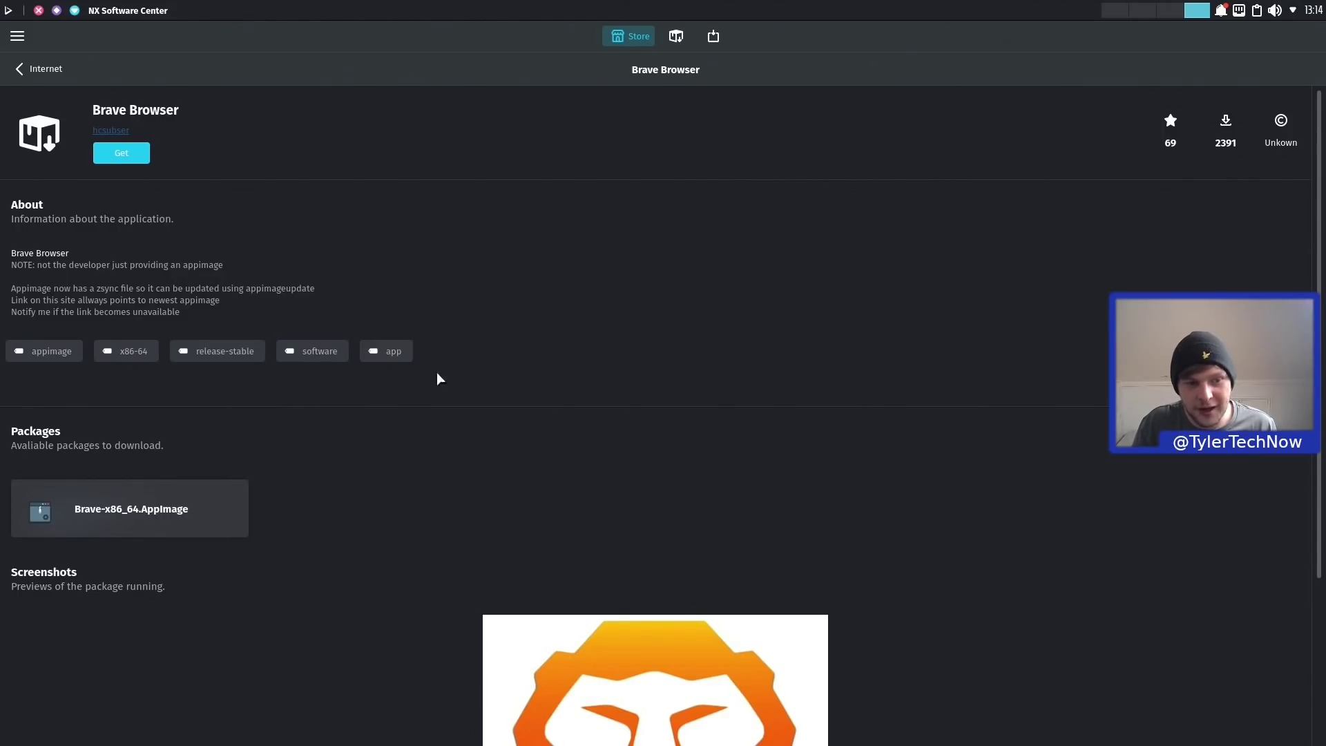
pyautogui.scroll(-3, 475, 428)
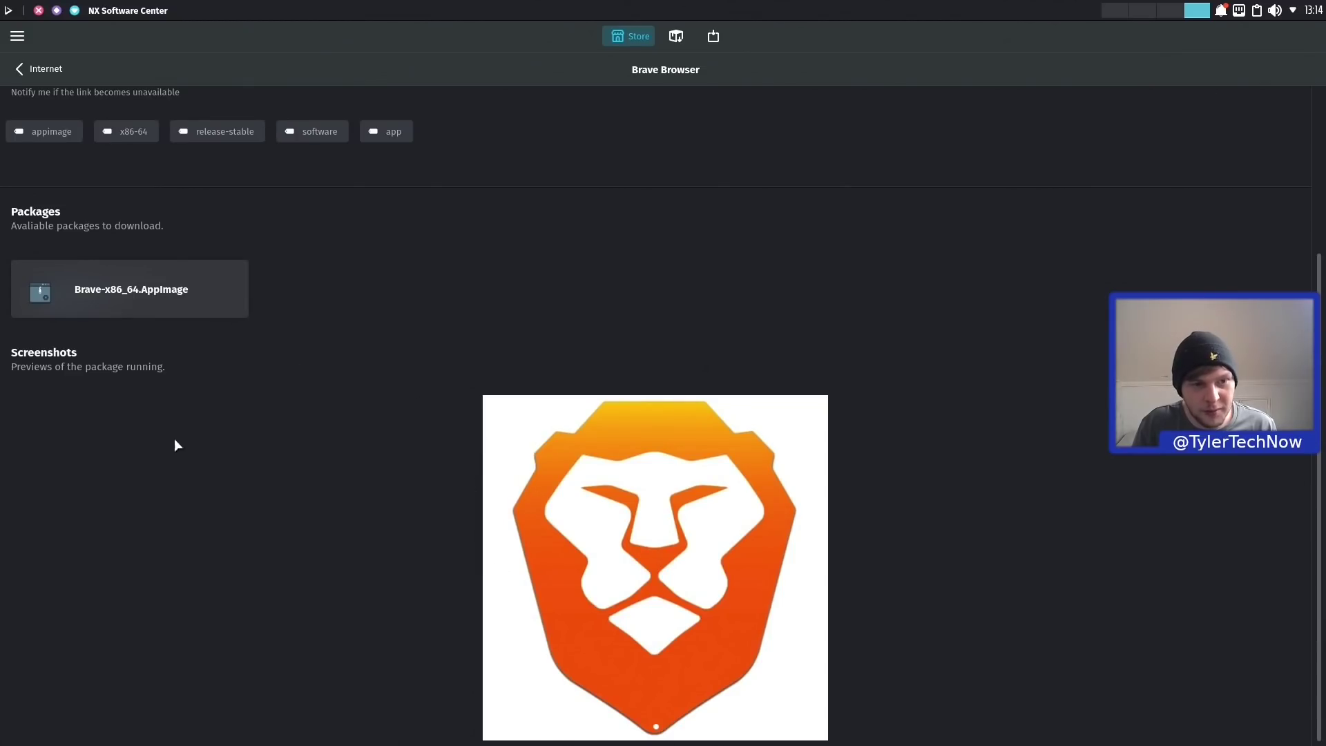
pyautogui.scroll(3, 269, 412)
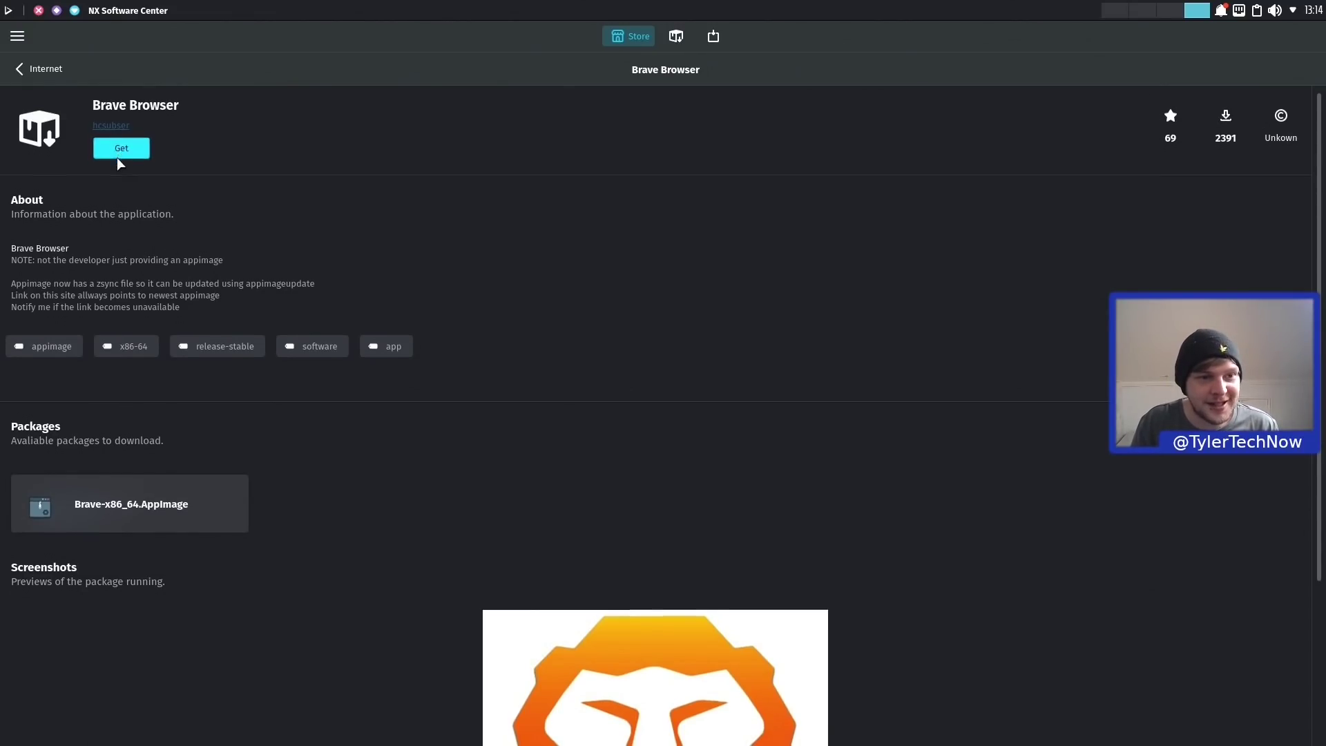
# Download the Brave-x86_64.AppImage package and open the download tasks page
pyautogui.scroll(-5, 118, 157)
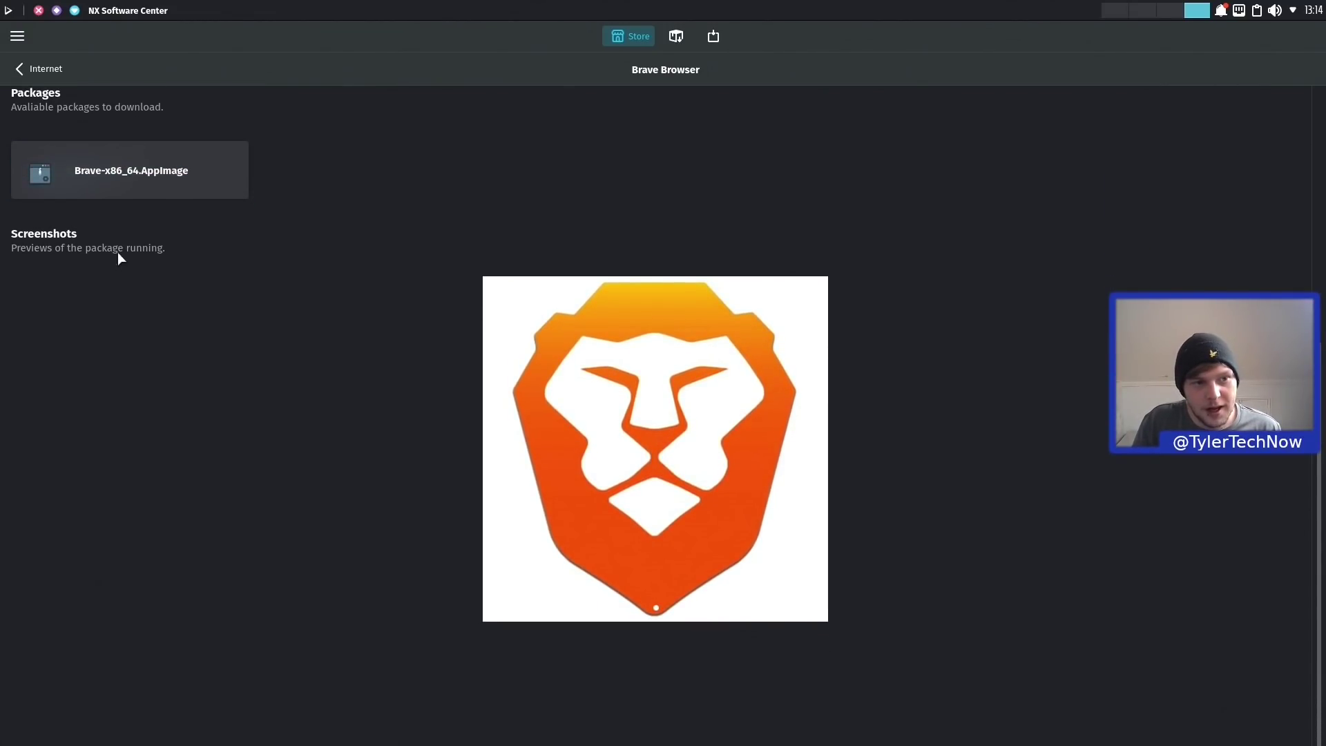
pyautogui.click(106, 167)
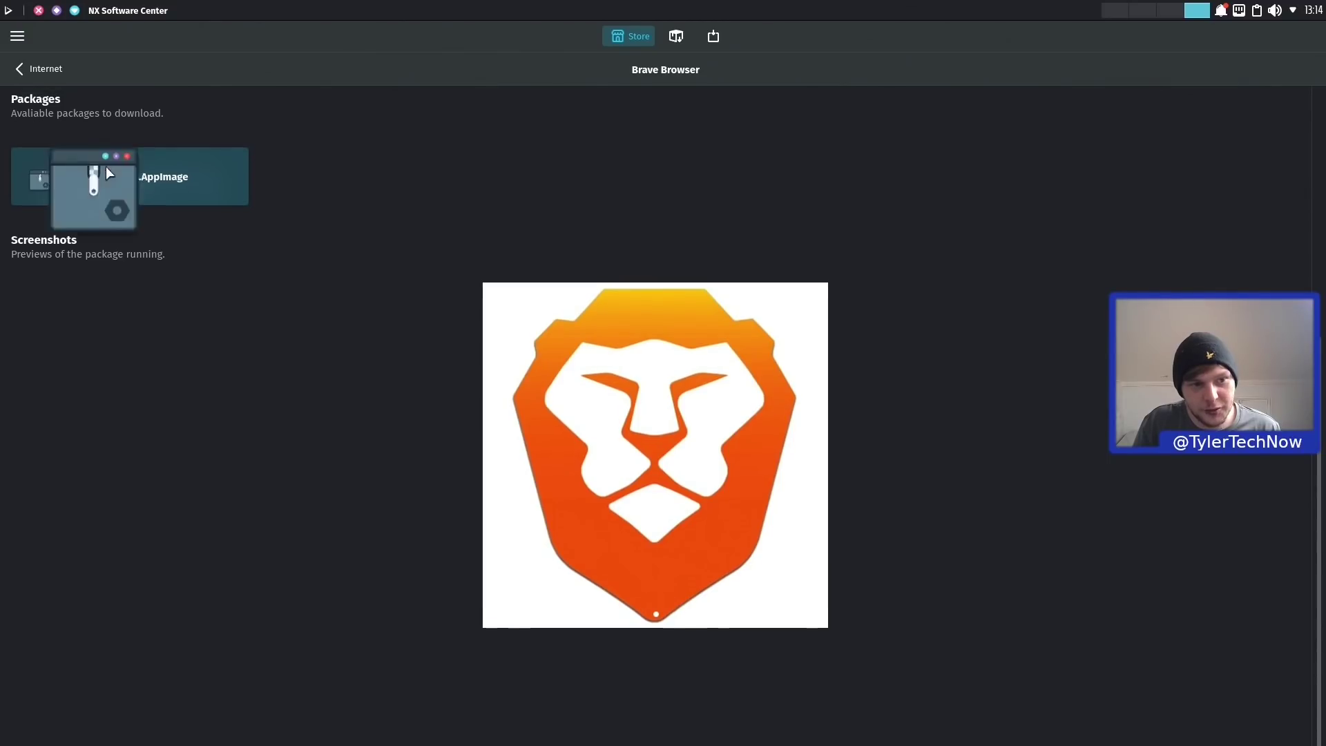
pyautogui.scroll(2, 106, 167)
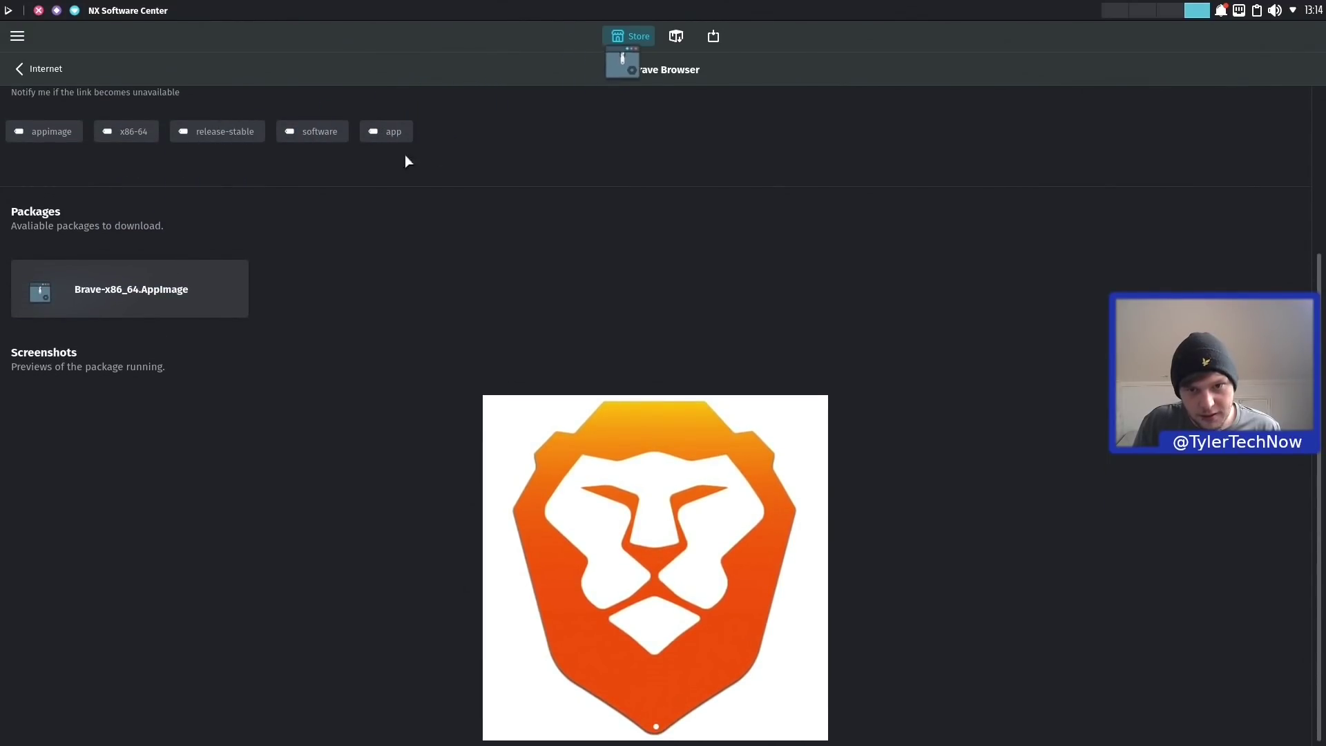
pyautogui.click(712, 36)
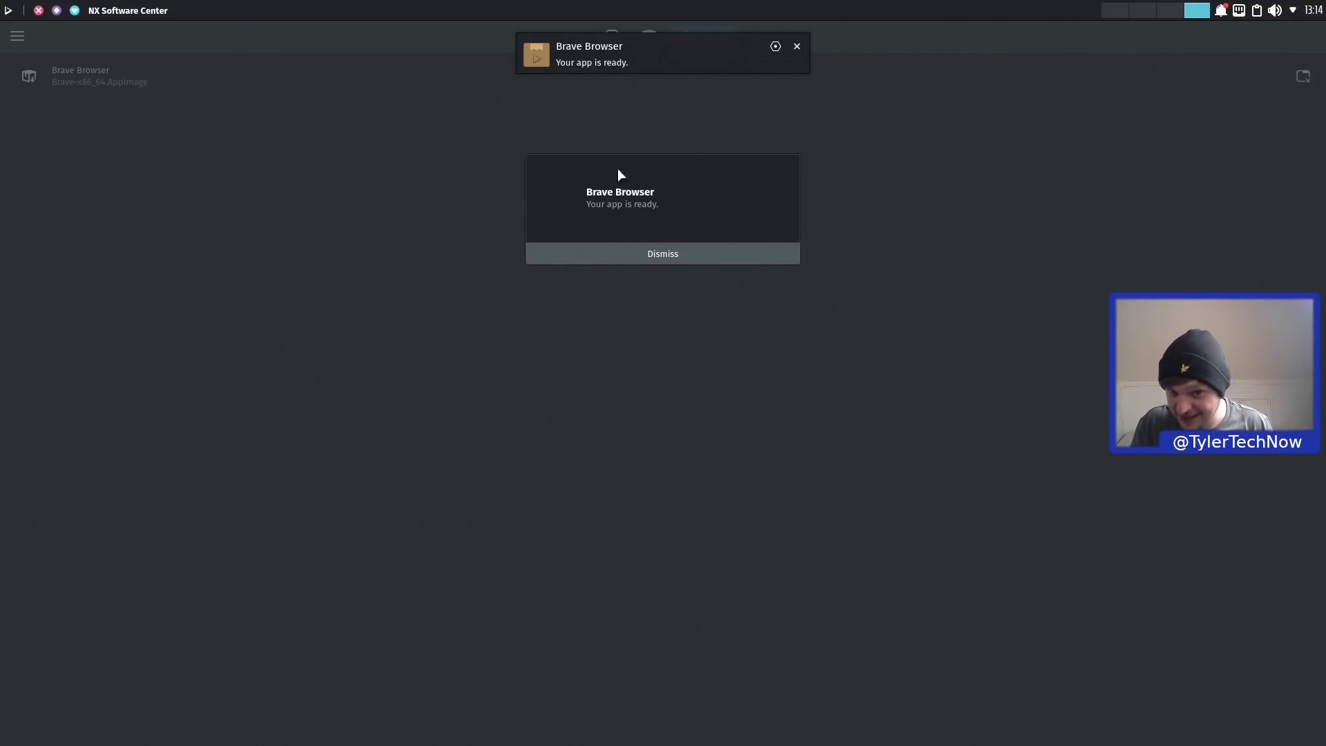
# Dismiss the app-ready notice, switch to the third virtual desktop and check the application launcher for Brave
pyautogui.click(648, 251)
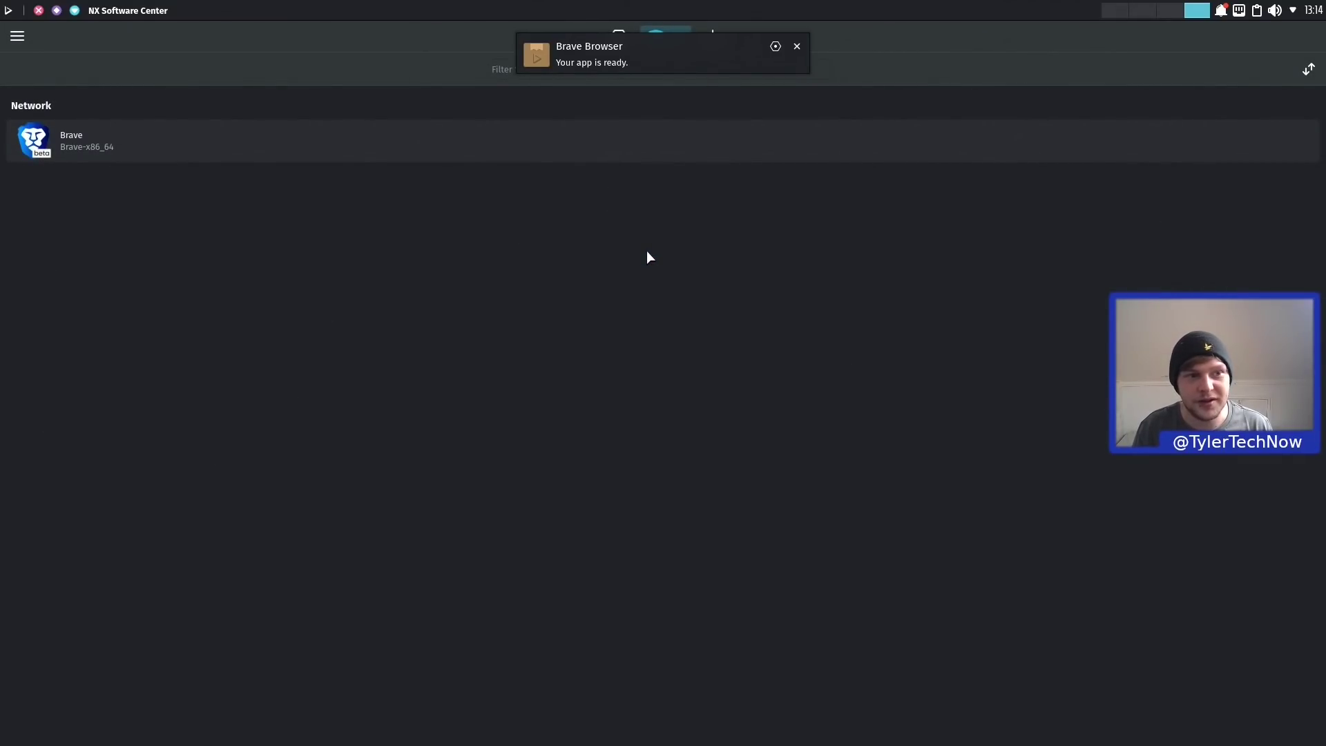
pyautogui.click(1169, 11)
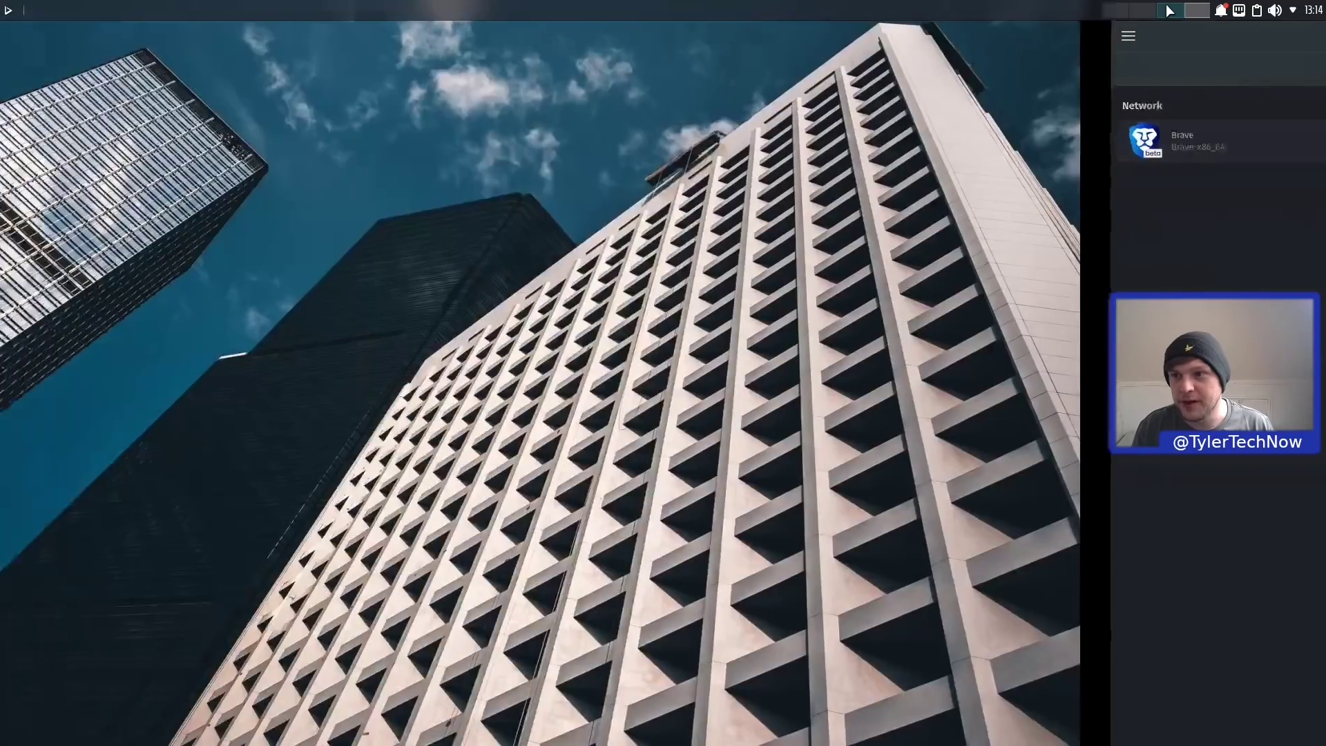
pyautogui.click(9, 11)
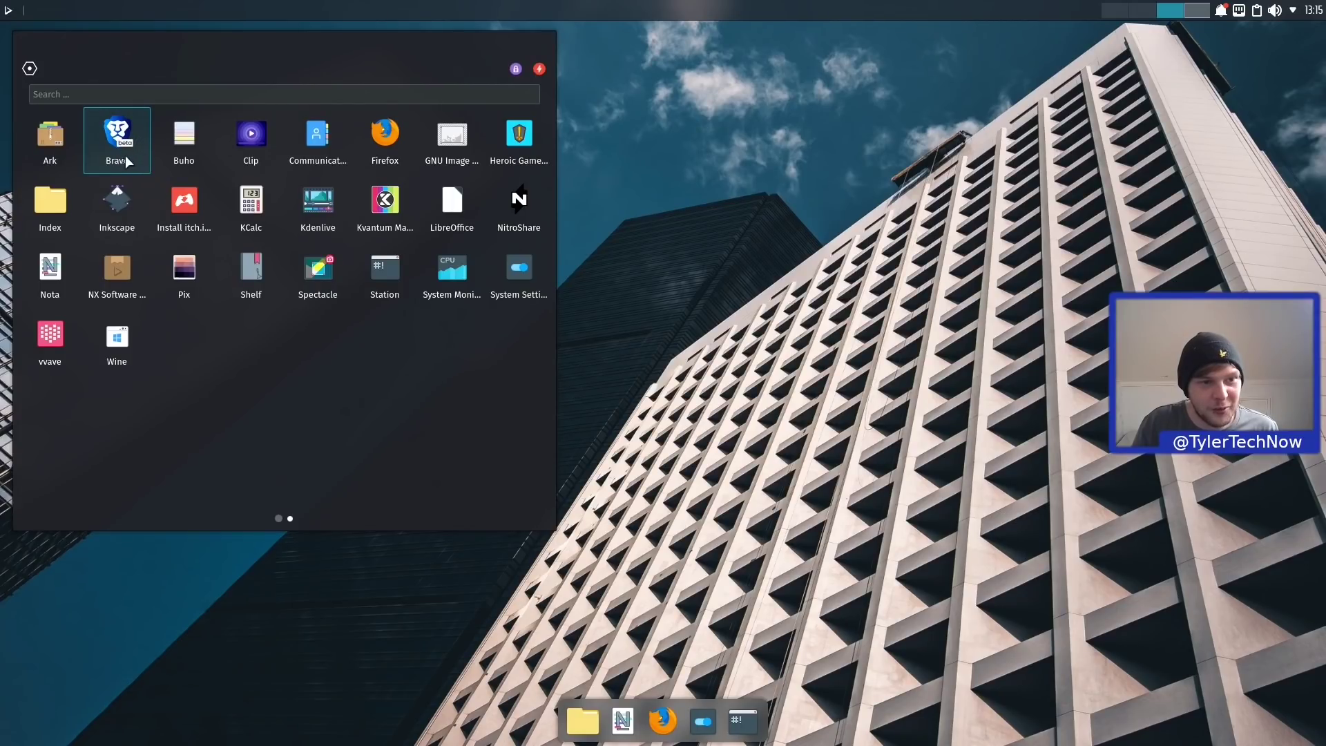
pyautogui.click(786, 203)
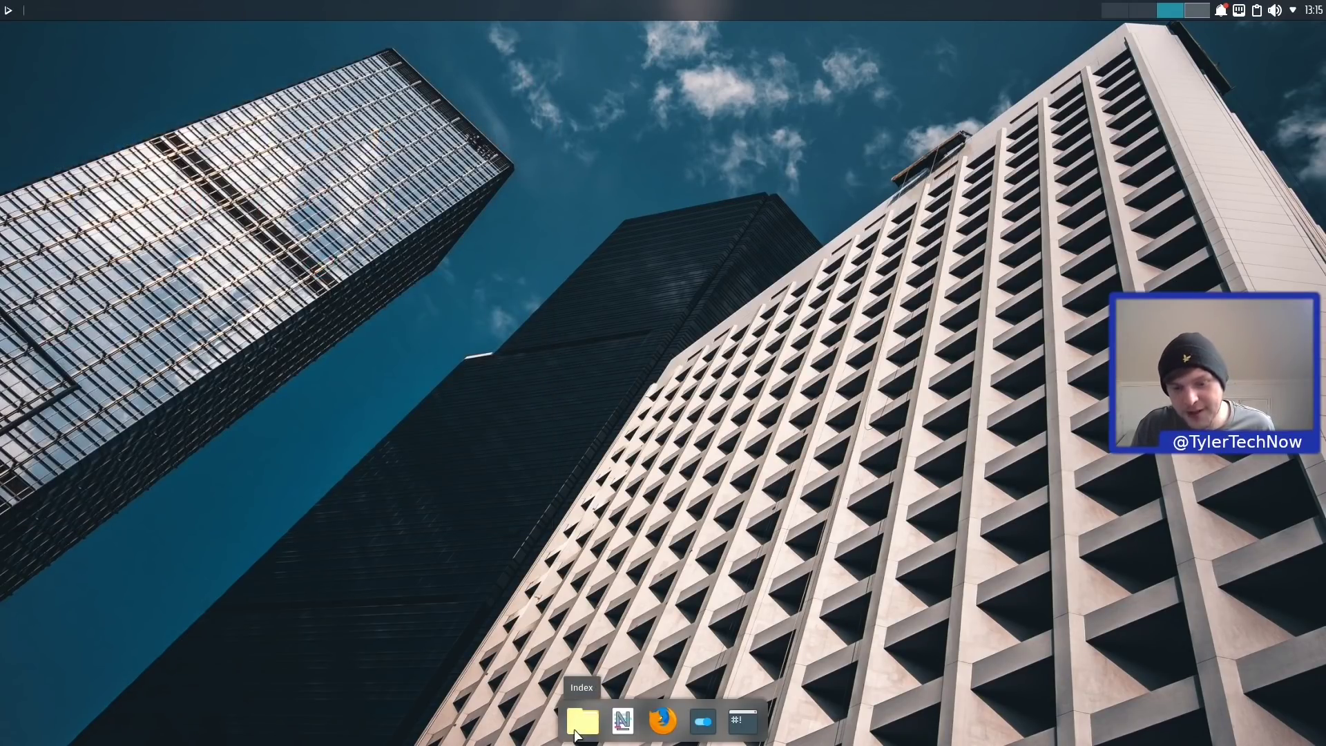
# Open the Index file manager, set the home folder to grid view and look inside Applications for the Brave AppImage
pyautogui.click(583, 720)
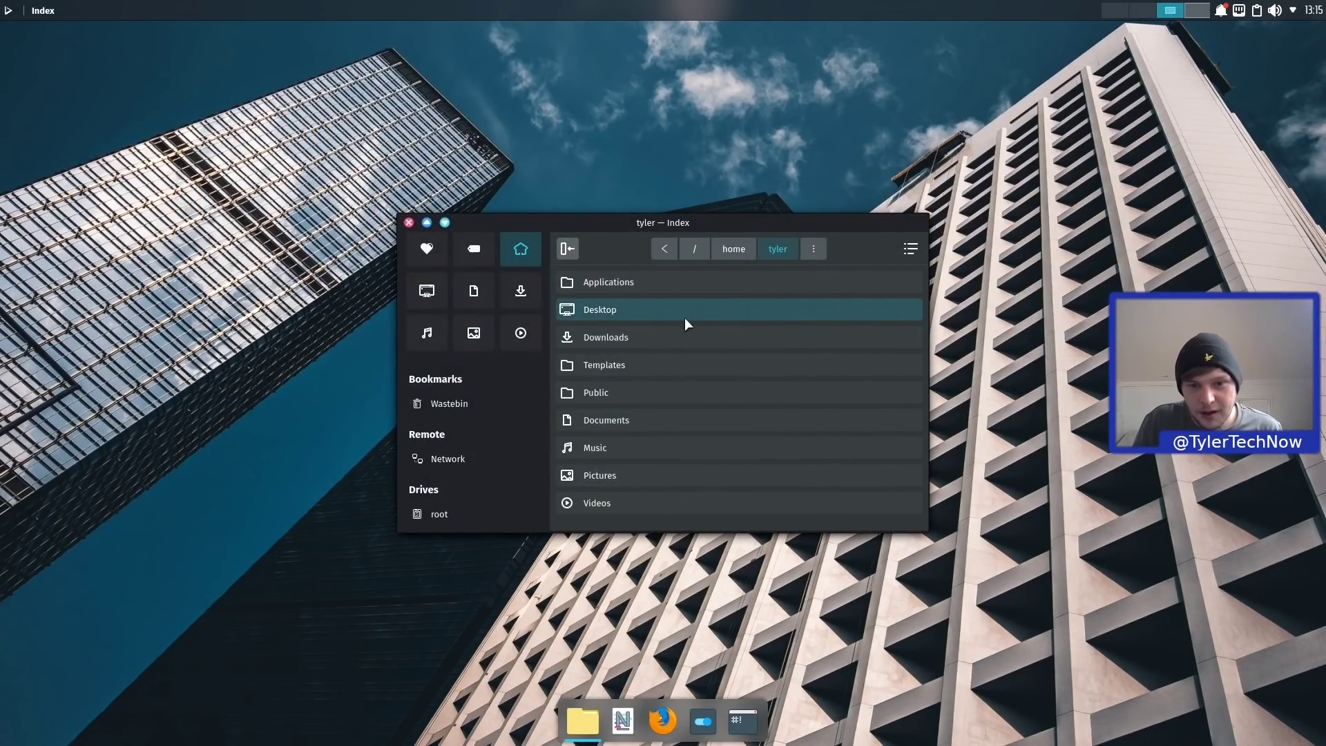
pyautogui.click(910, 250)
pyautogui.click(815, 331)
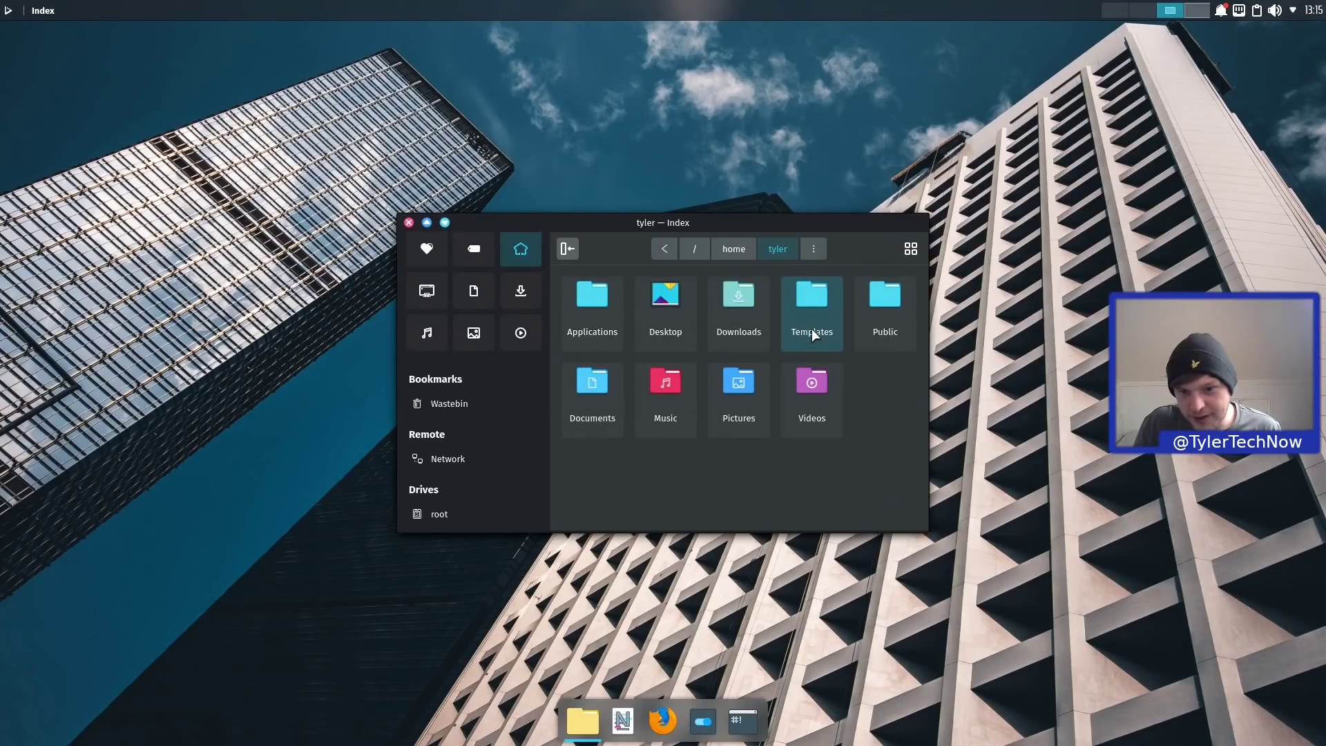
pyautogui.doubleClick(597, 321)
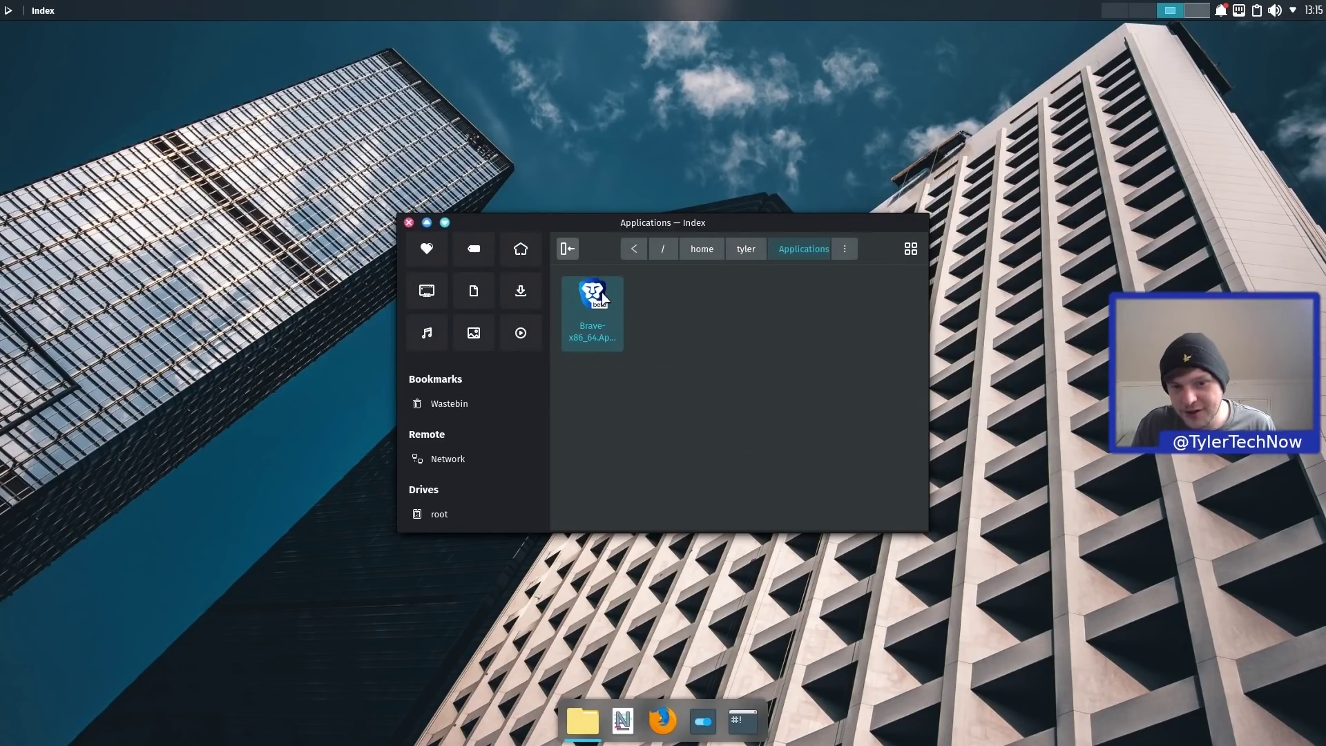
pyautogui.moveTo(719, 423); pyautogui.dragTo(637, 328)
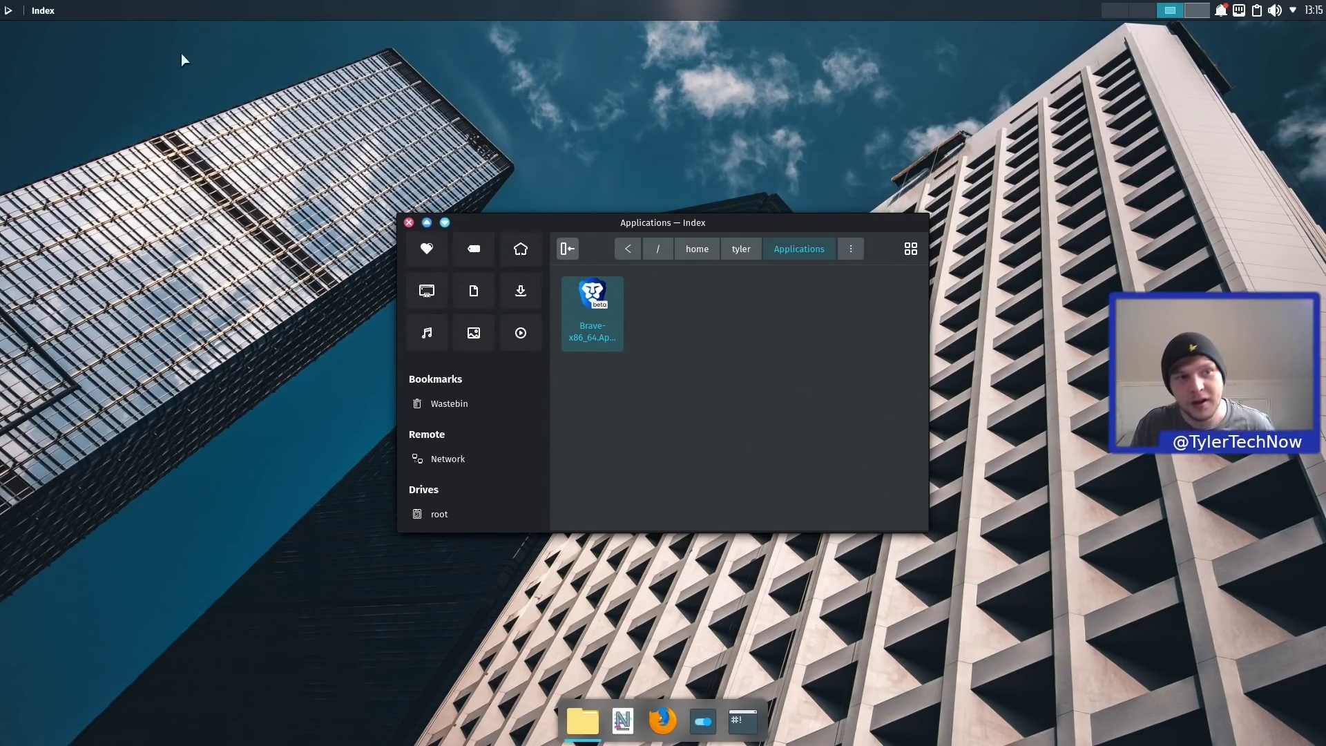
# Launch Brave from the application launcher and decline setting it as the default browser
pyautogui.click(7, 10)
pyautogui.click(112, 134)
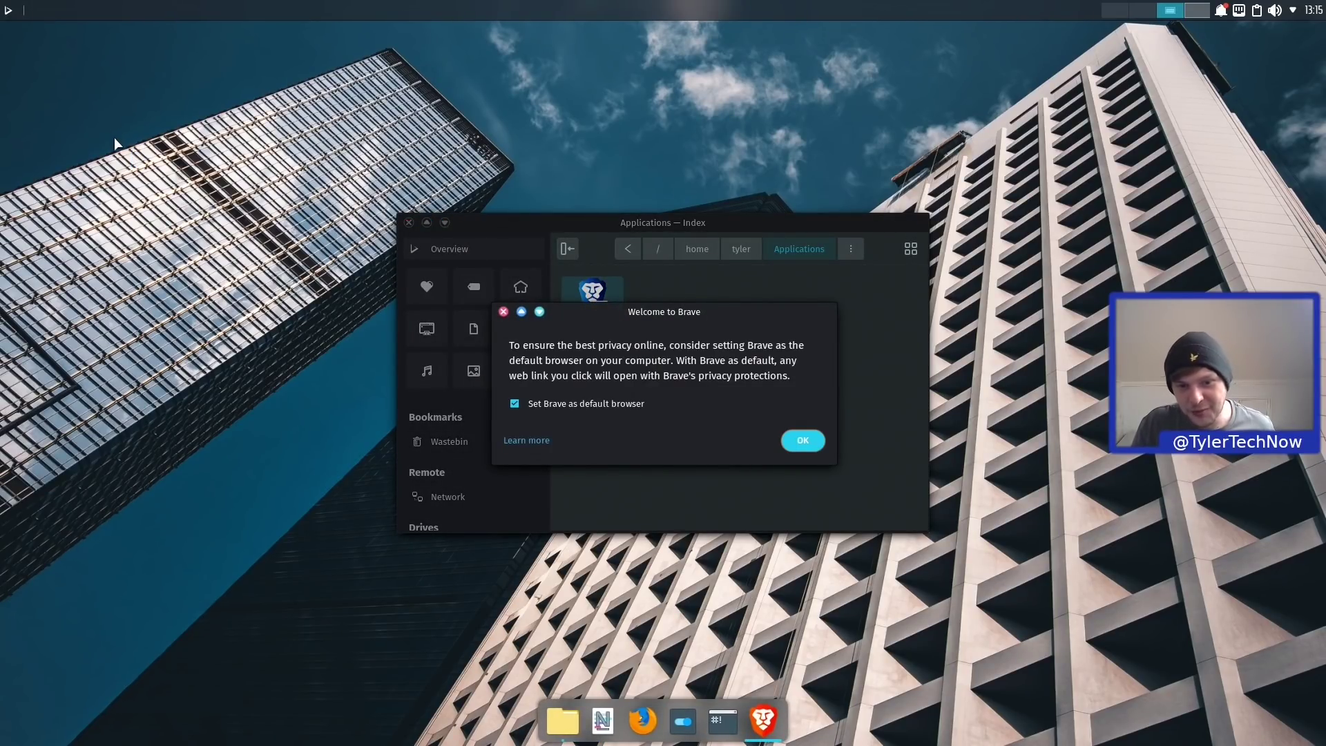
pyautogui.click(571, 406)
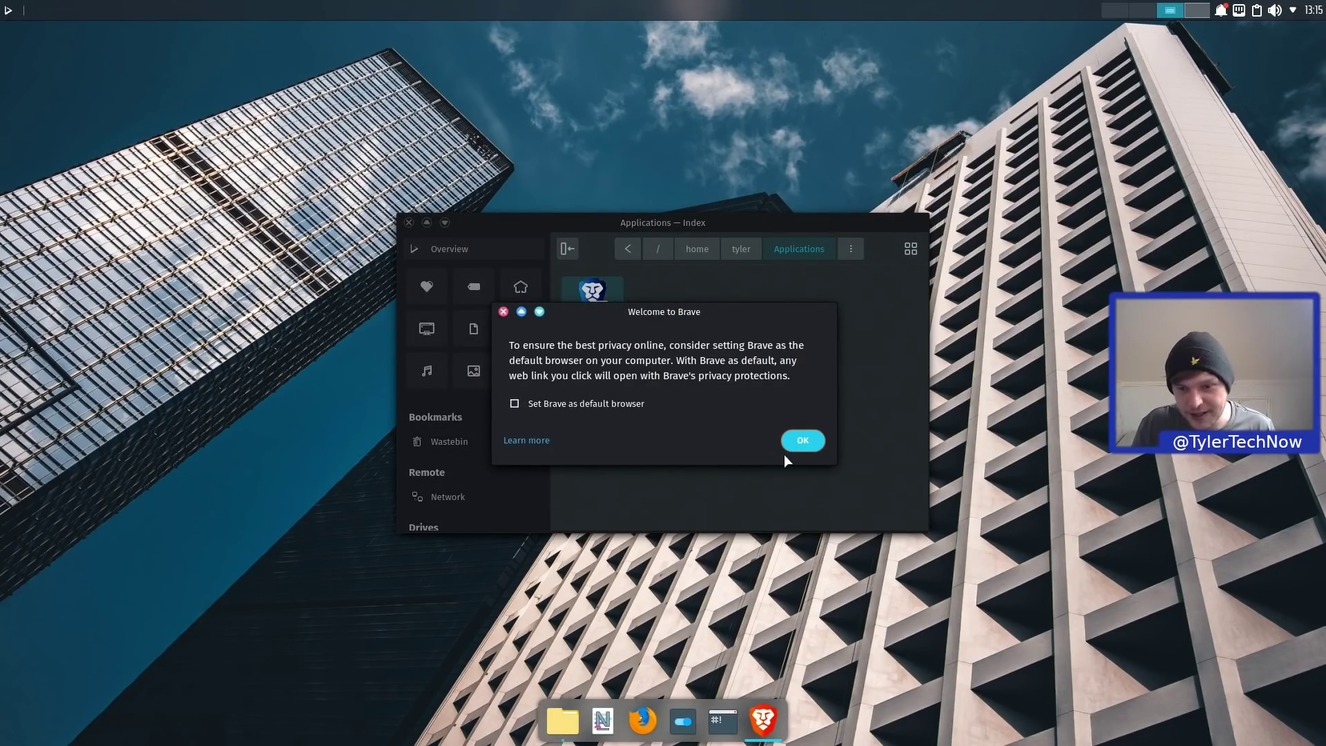
pyautogui.click(803, 441)
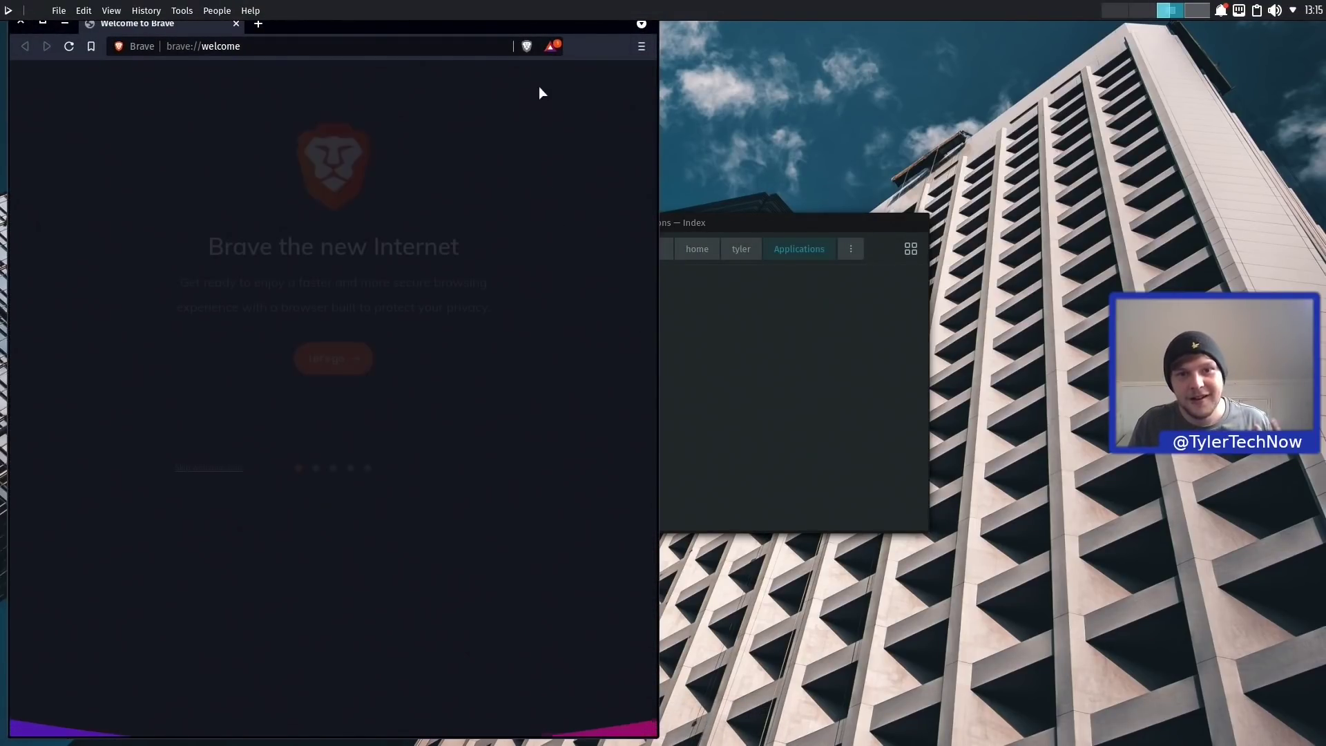
# Move the Brave window to the middle of the desktop, check its window frame and close the browser
pyautogui.moveTo(557, 21); pyautogui.dragTo(883, 55)
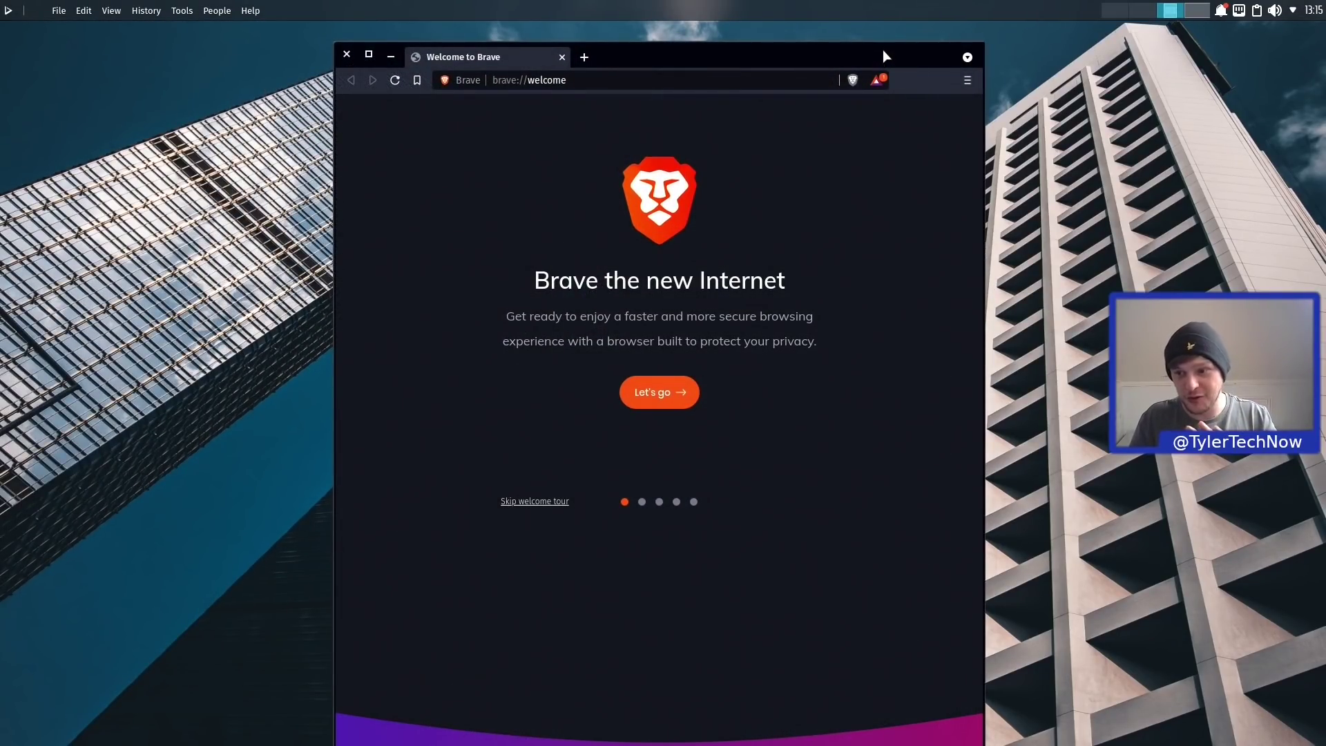
pyautogui.rightClick(490, 39)
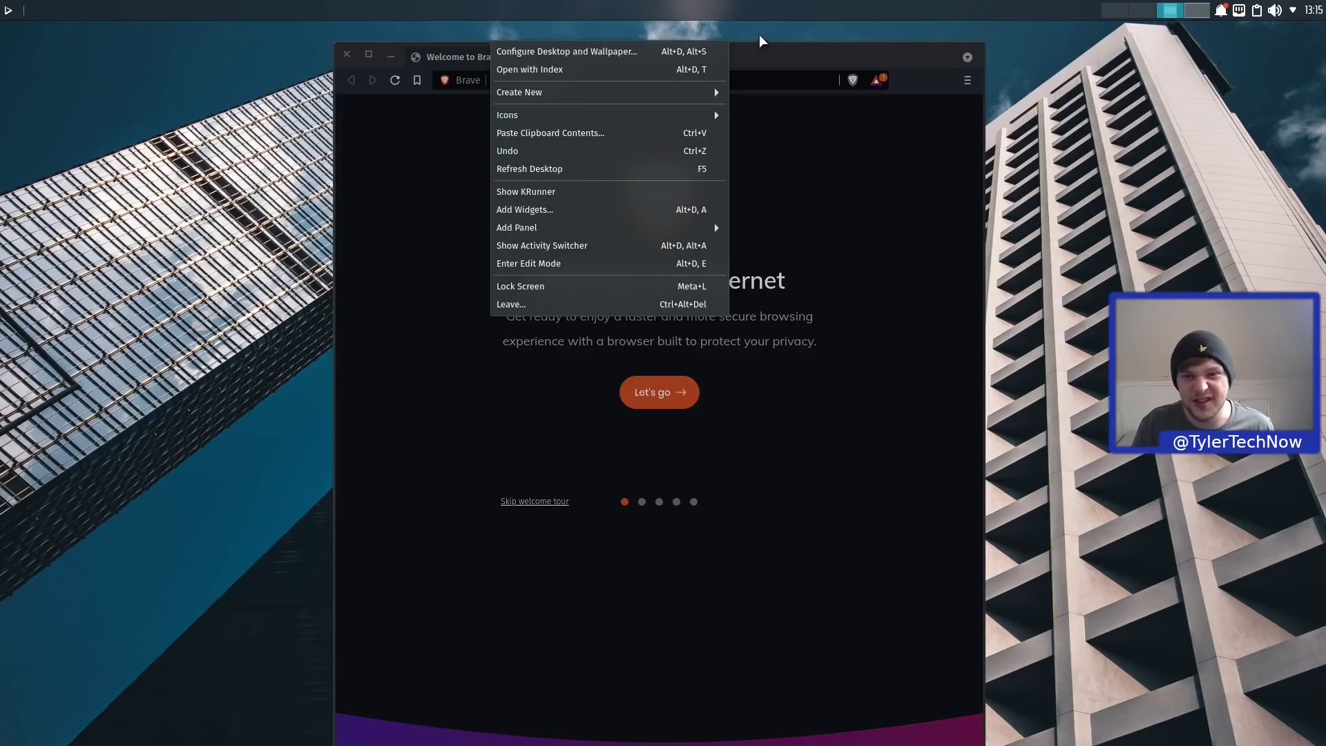
pyautogui.click(811, 58)
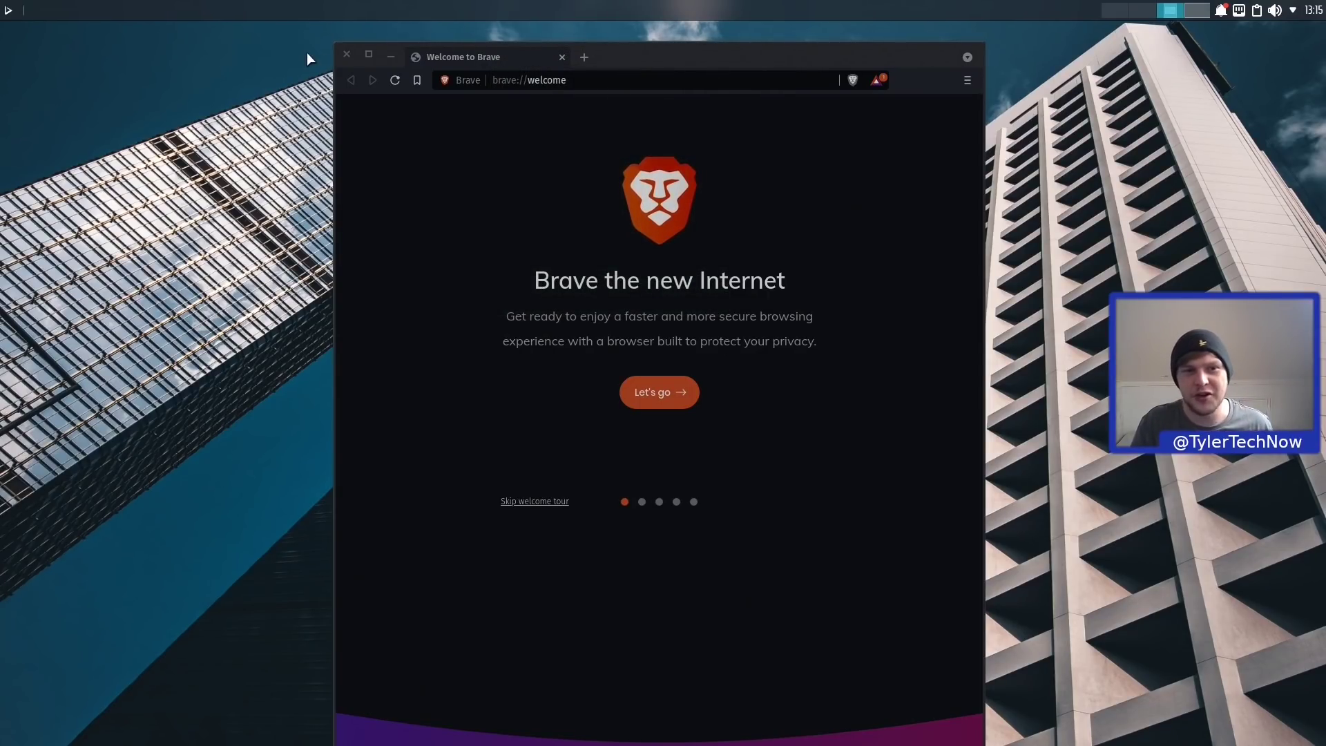
pyautogui.click(710, 58)
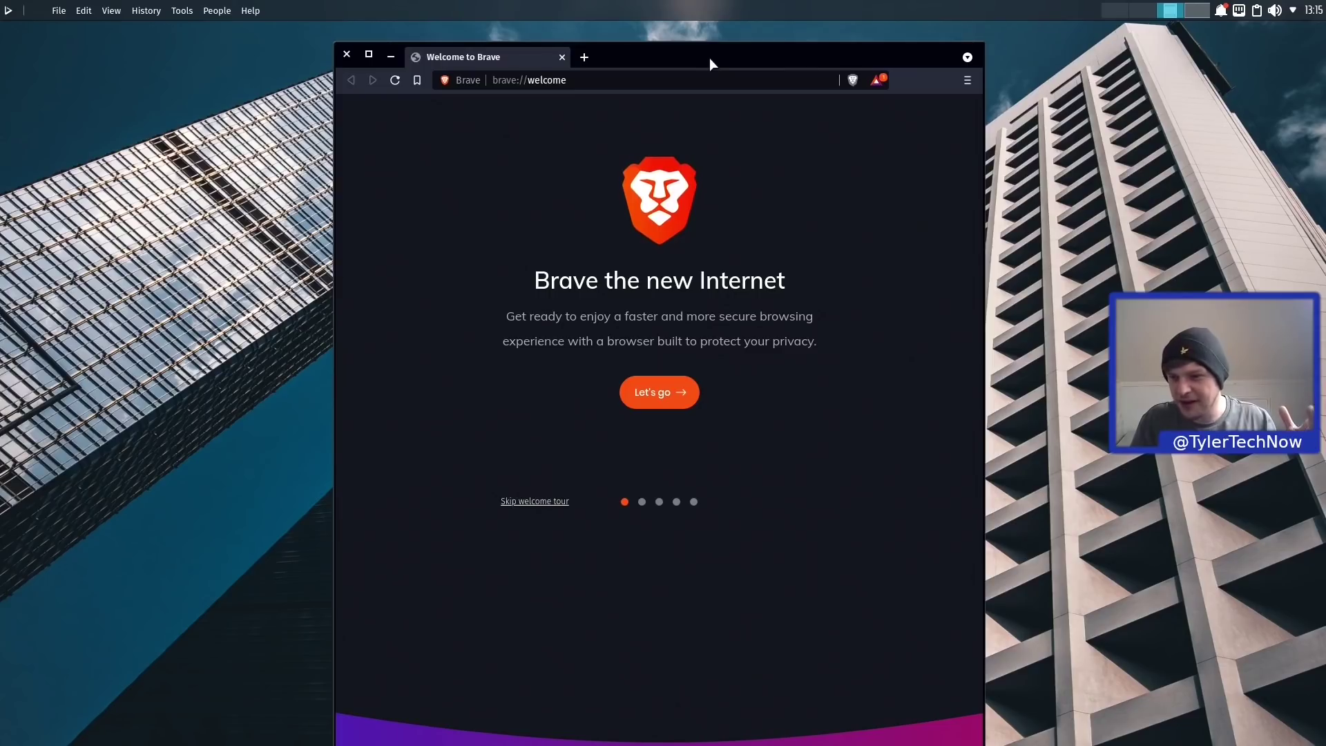
pyautogui.click(349, 53)
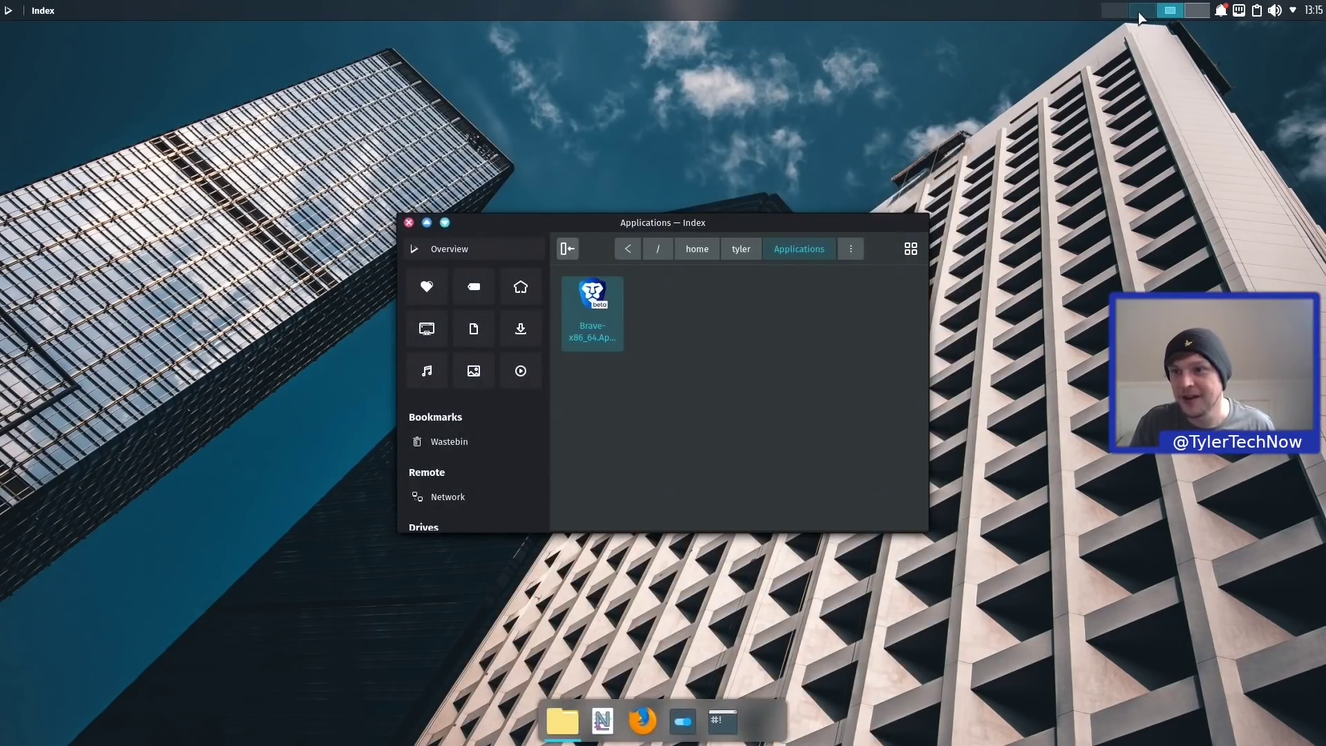
# Return to NX Software Center and view the Brave entry on the Progress page
pyautogui.click(1168, 10)
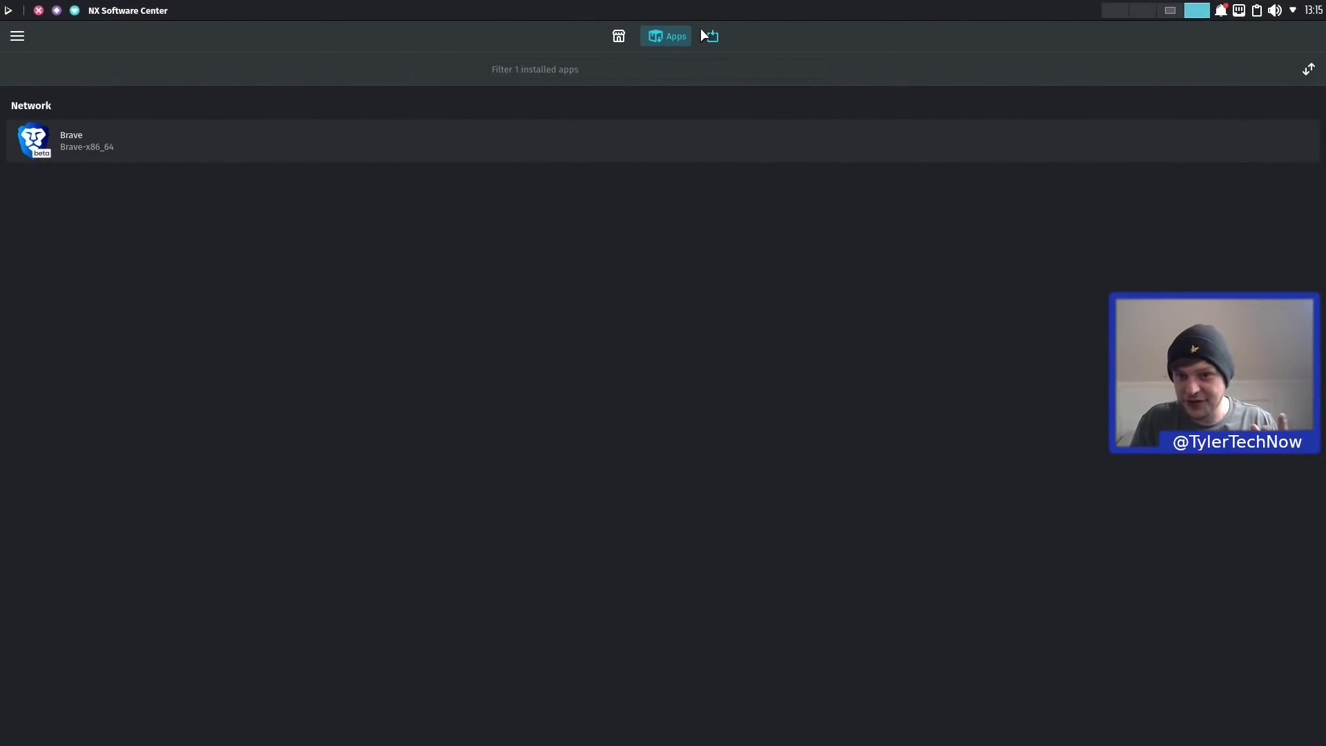
pyautogui.click(709, 35)
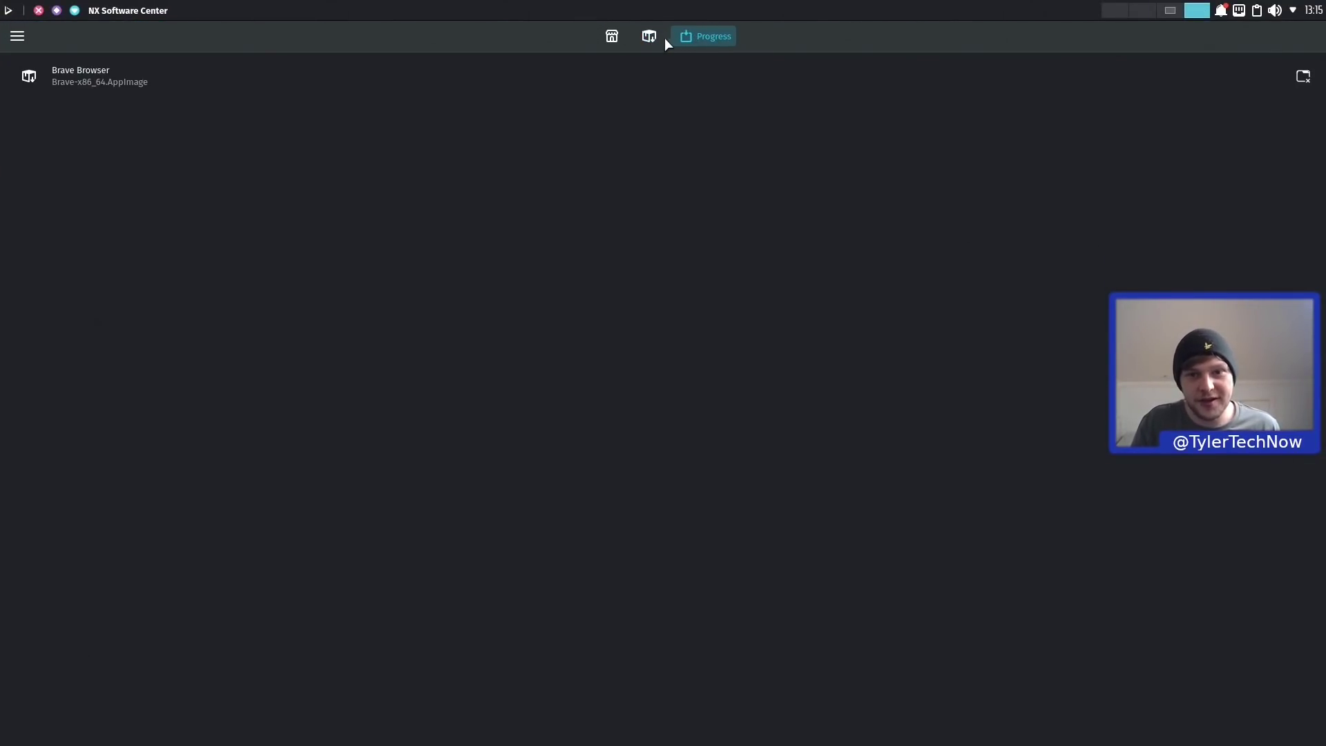
pyautogui.click(128, 86)
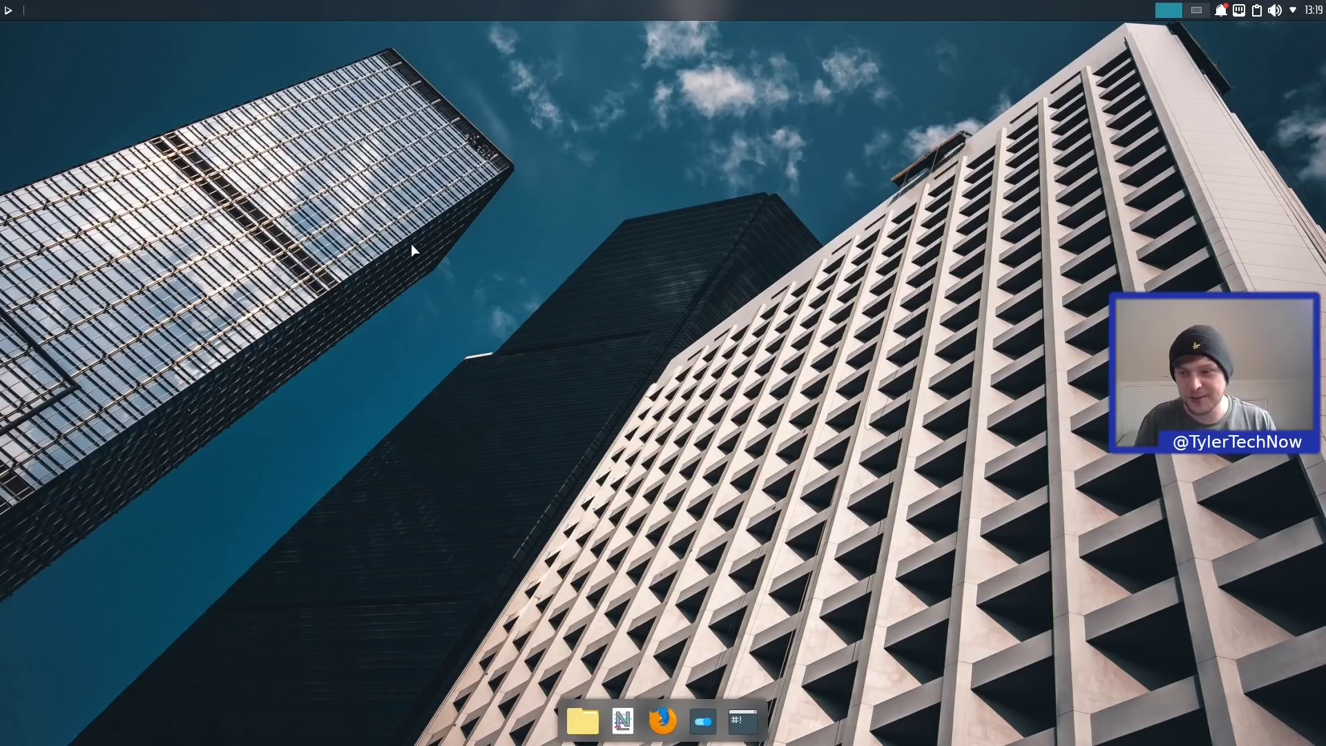
# Open the Index file manager, look inside the Templates folder and return to the home folder
pyautogui.click(597, 724)
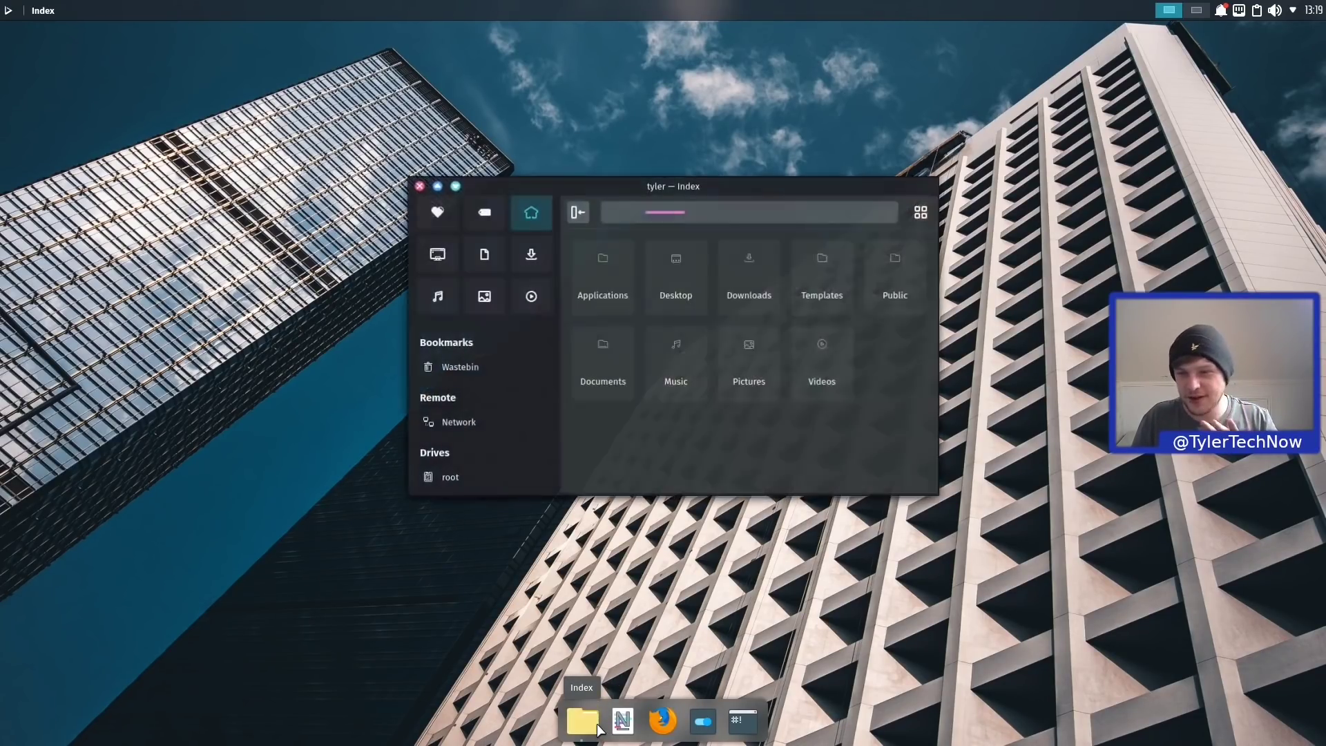
pyautogui.moveTo(599, 728)
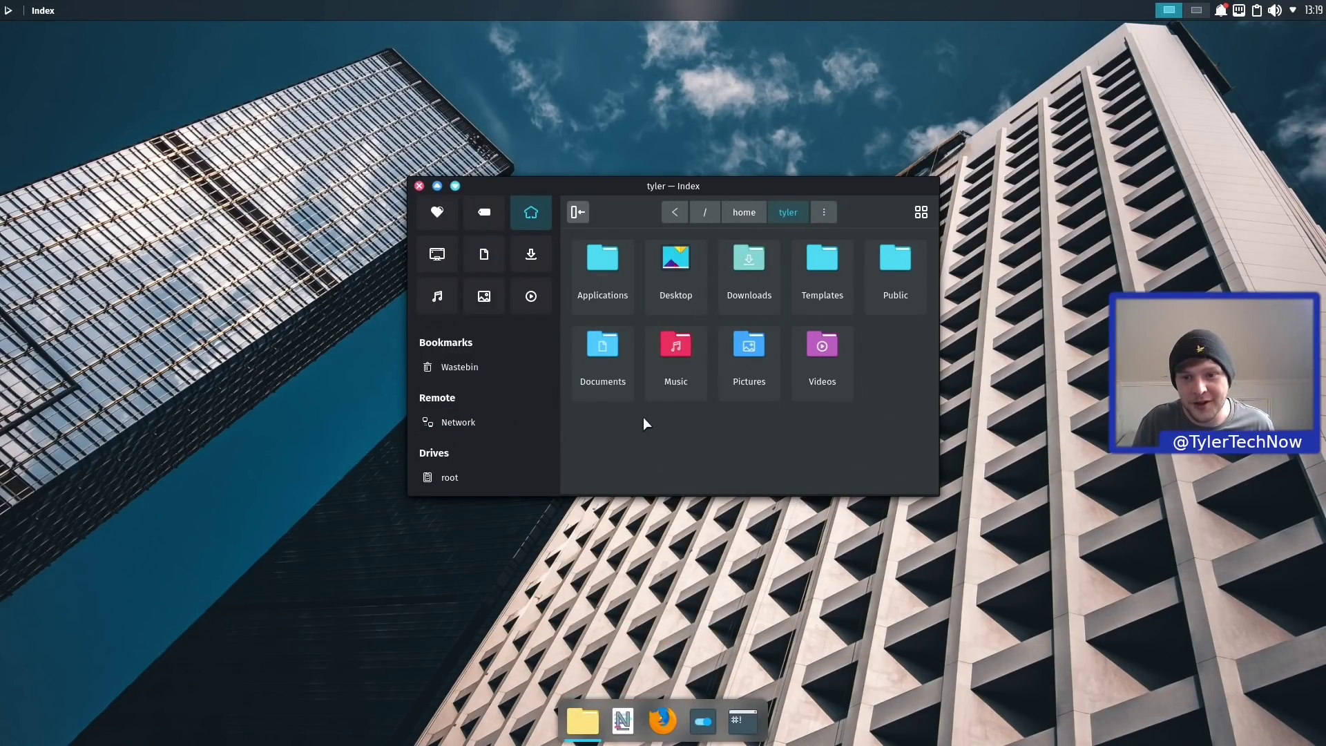
pyautogui.click(819, 265)
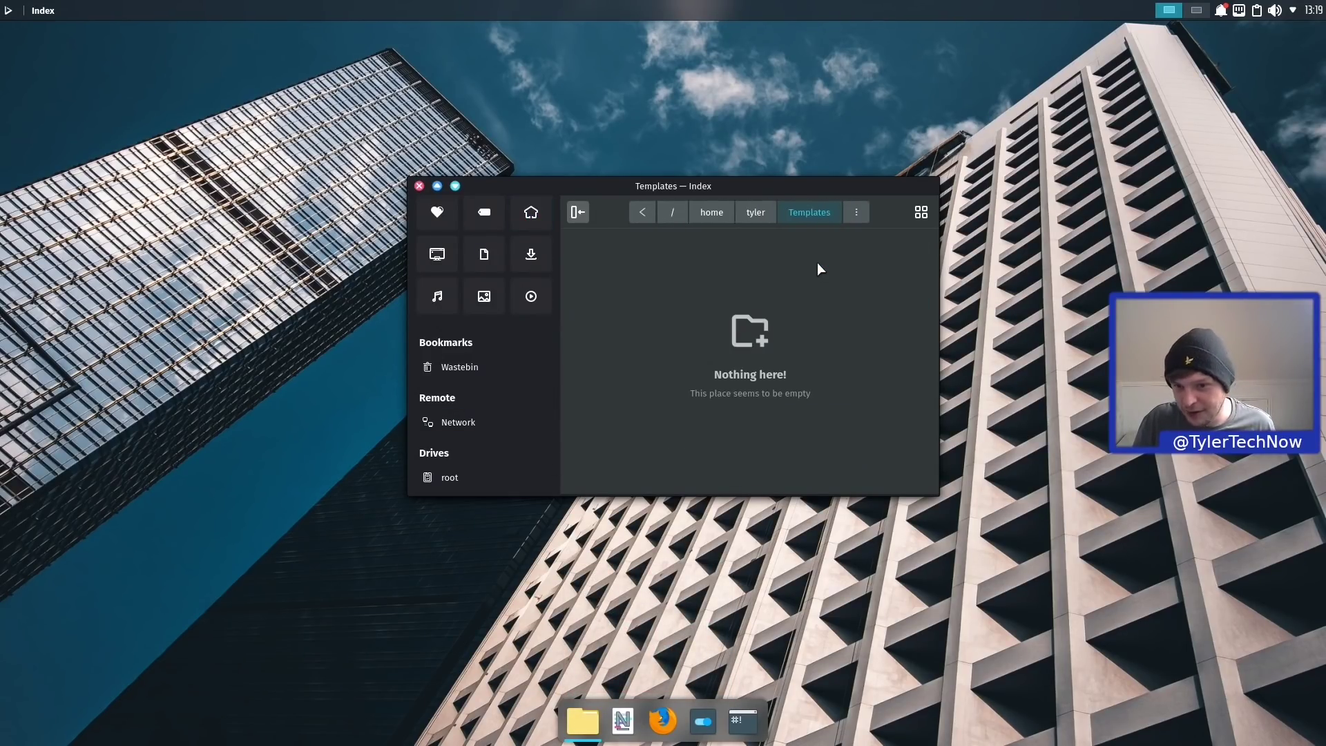
pyautogui.click(747, 207)
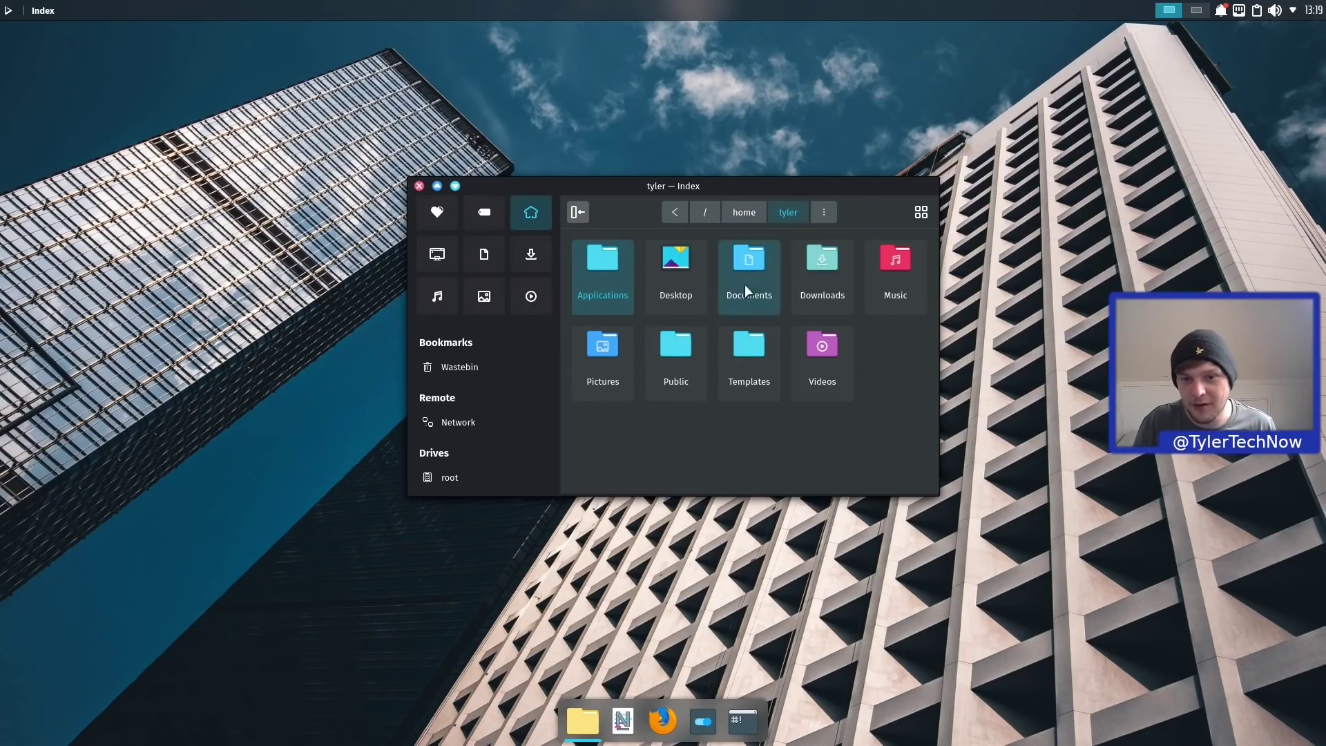
# Review the view type, sorting and advanced view options of the home folder and enable Split View
pyautogui.click(921, 212)
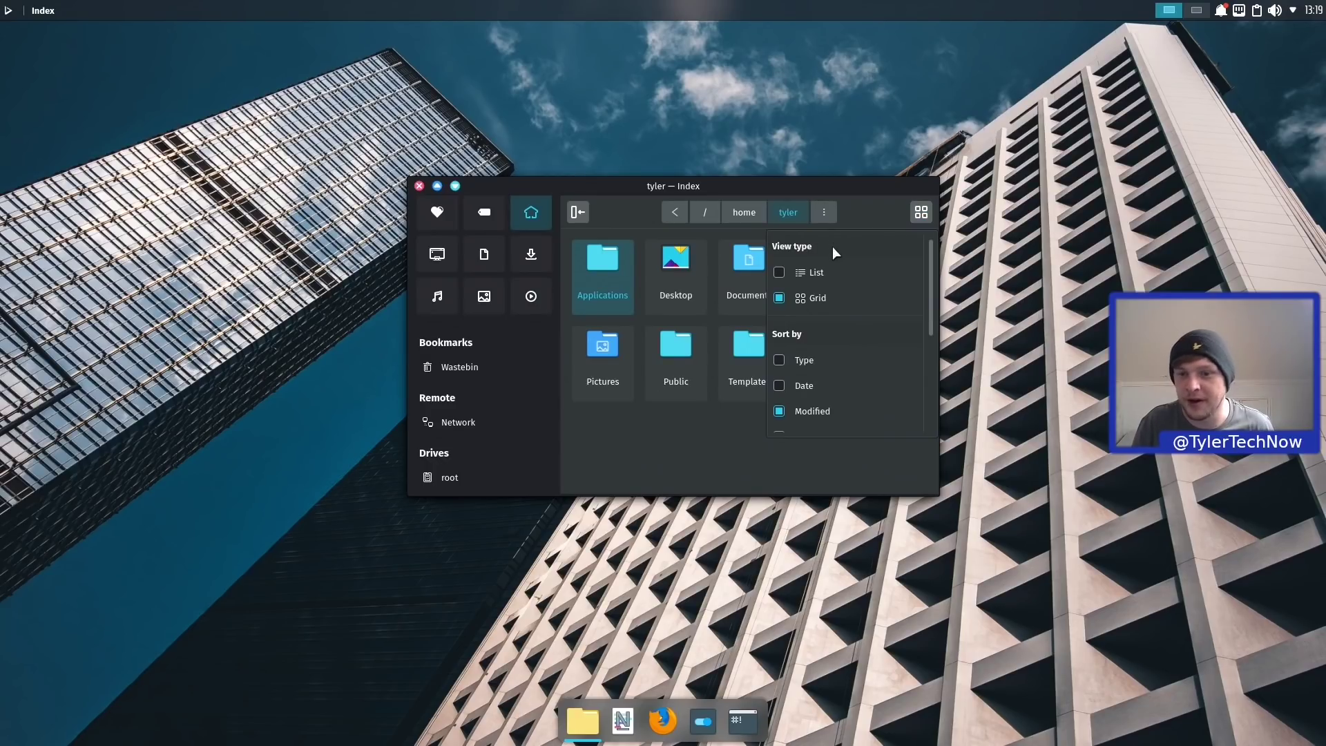
pyautogui.scroll(-2, 826, 304)
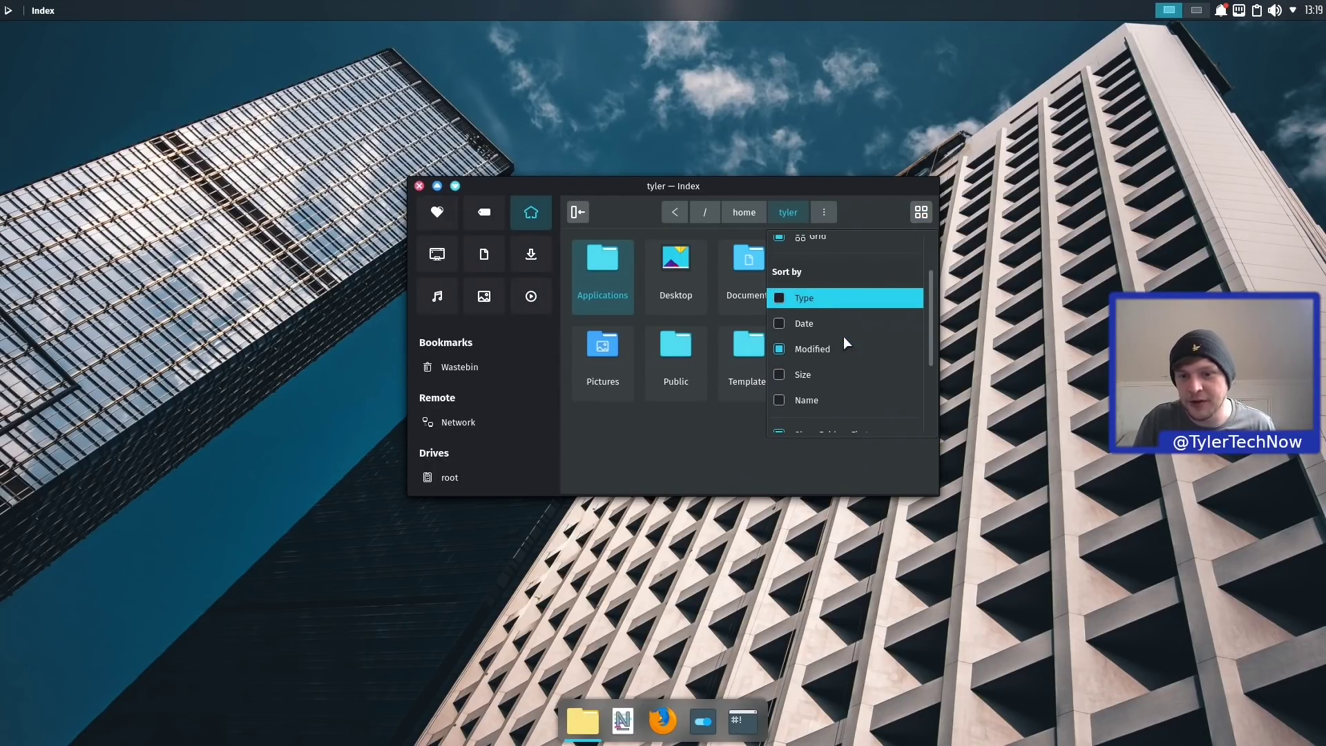
pyautogui.scroll(-2, 832, 317)
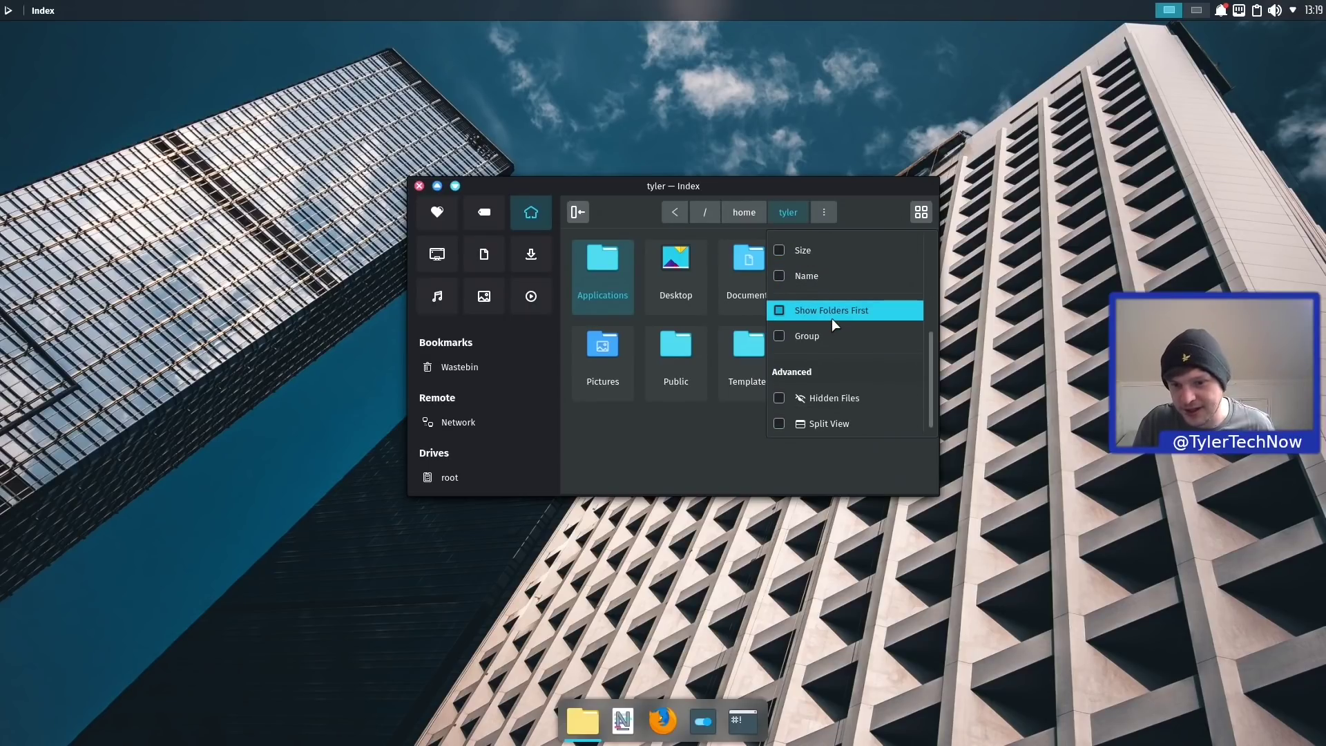
pyautogui.click(832, 318)
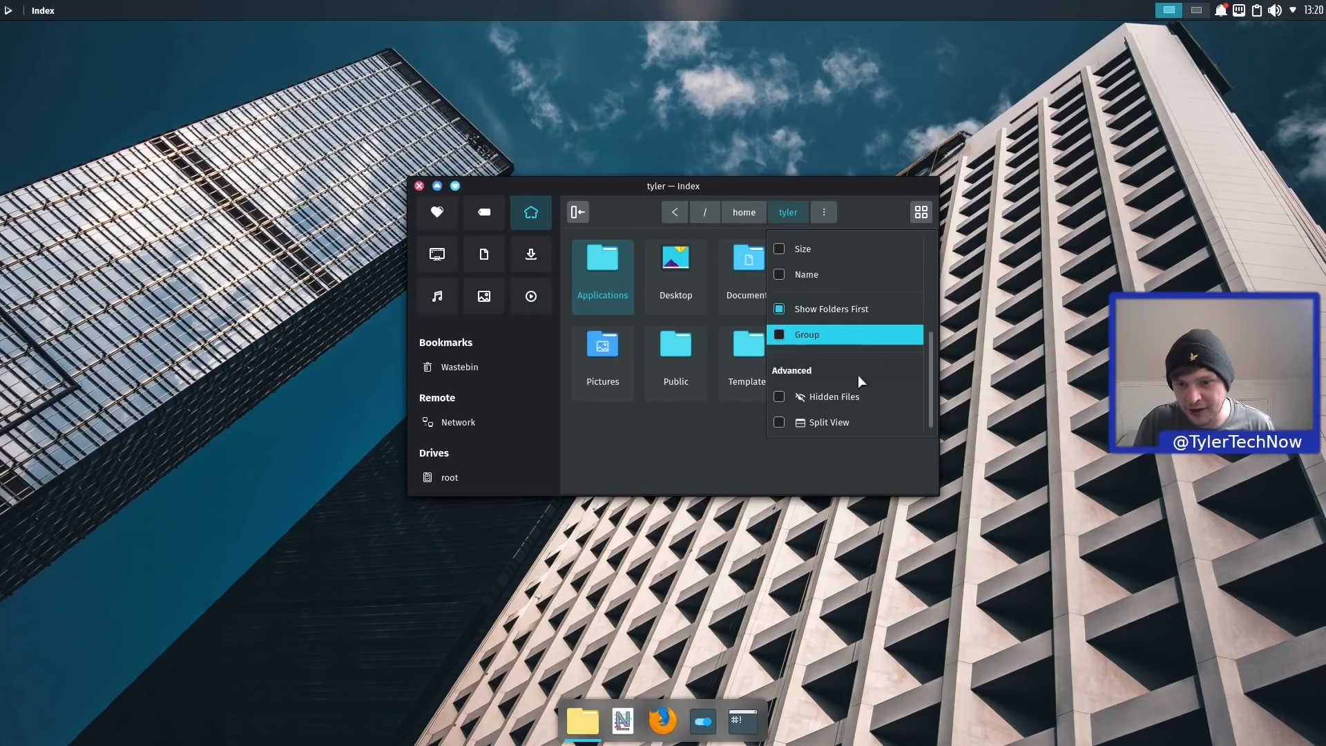
pyautogui.click(822, 420)
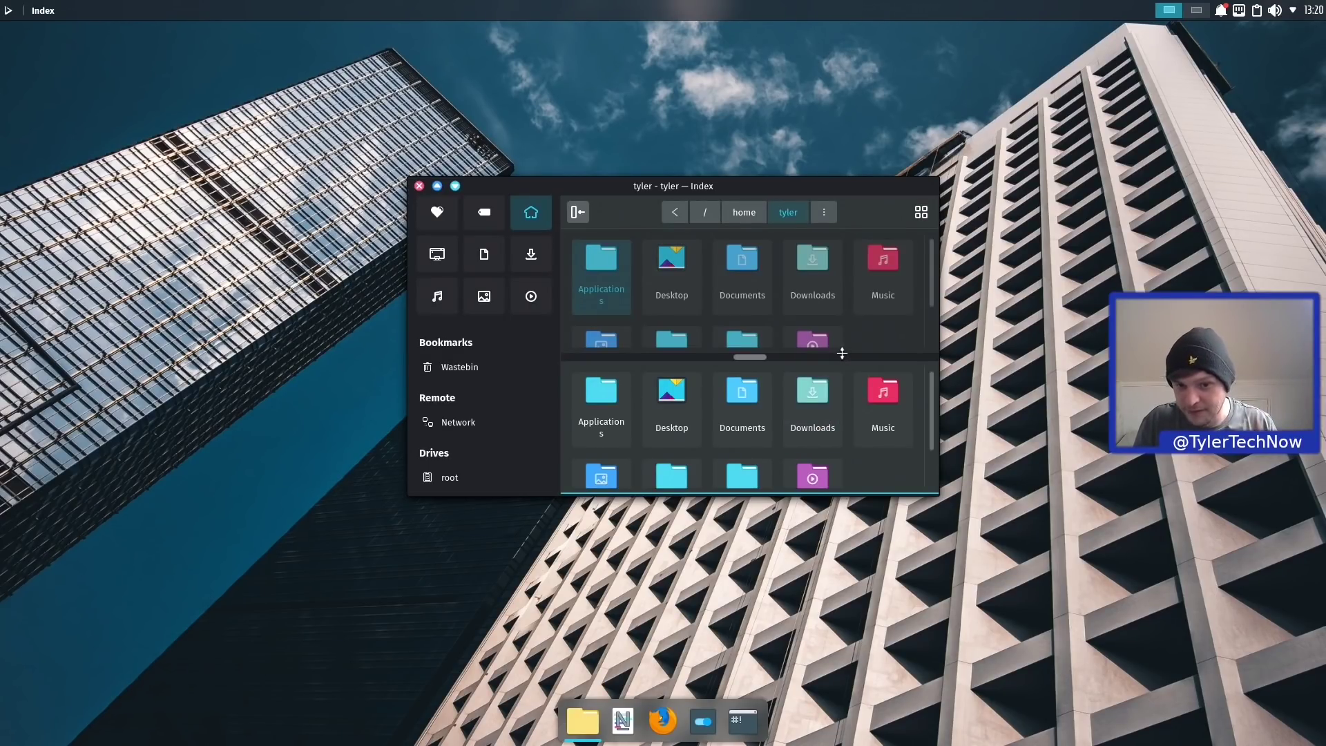
# Maximize the Index window and narrow the first split pane, ending by turning Split View off
pyautogui.scroll(-1, 836, 334)
pyautogui.doubleClick(850, 185)
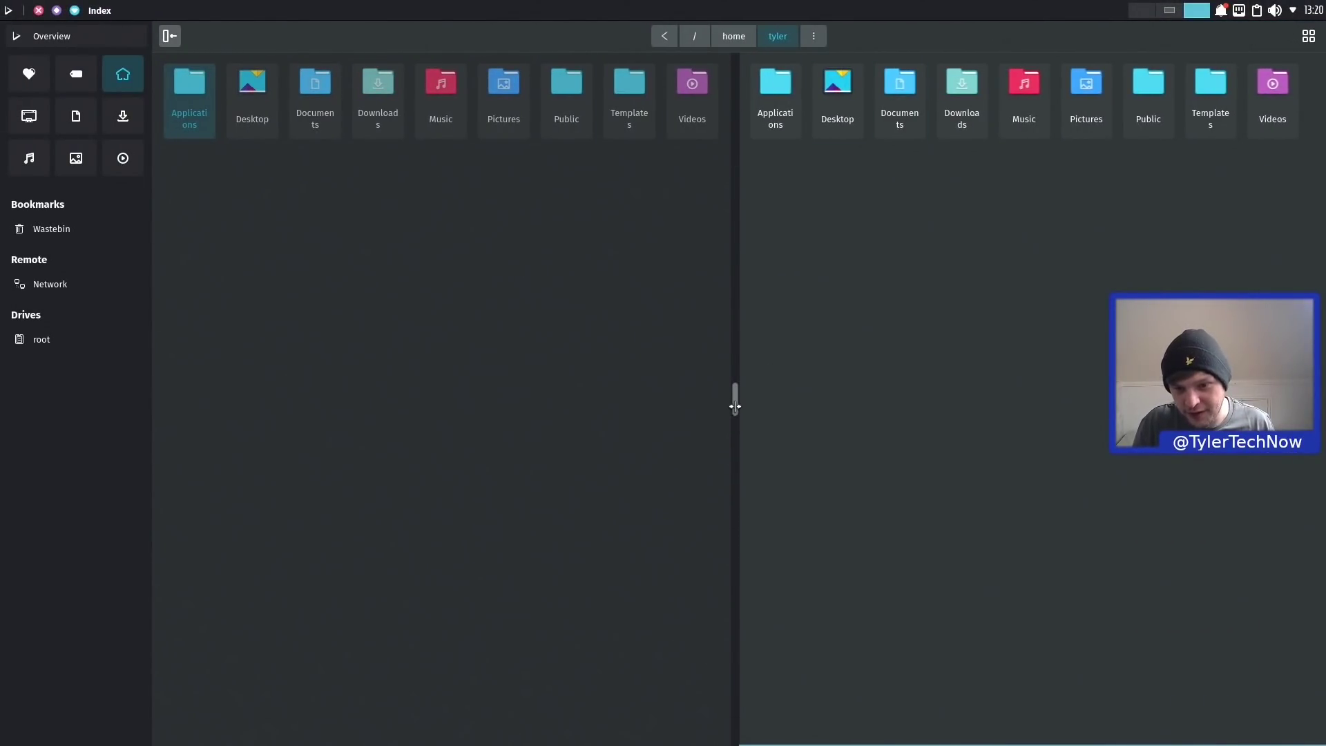
pyautogui.moveTo(735, 406); pyautogui.dragTo(690, 435)
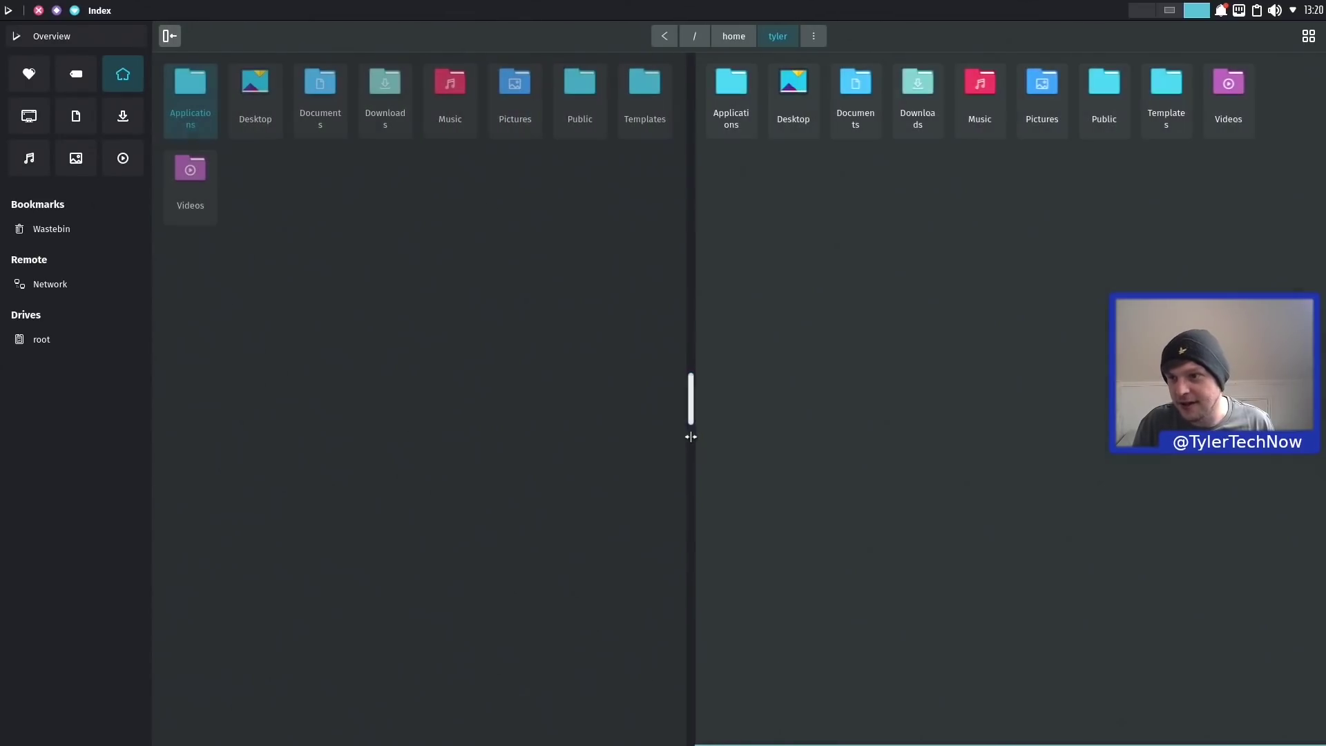
pyautogui.click(1311, 36)
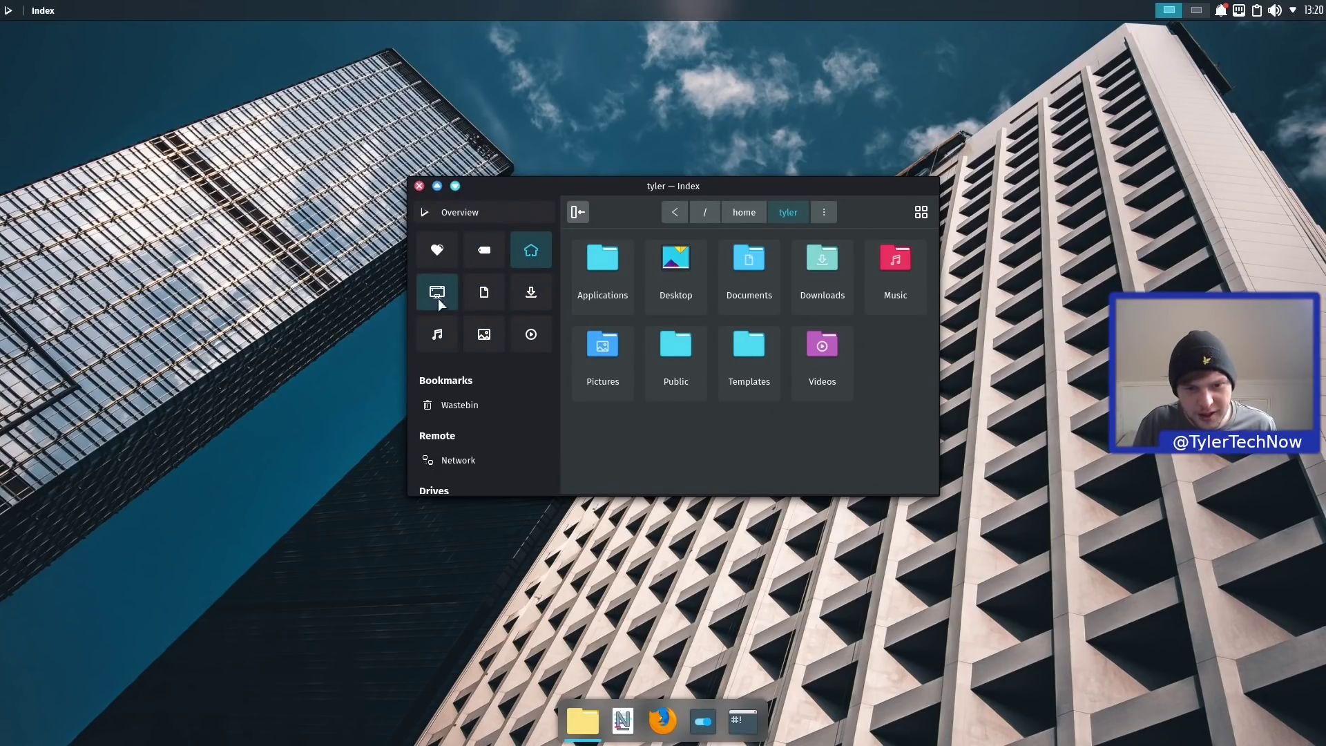
# Look over the places, bookmarks and drives in the Index sidebar, and hide and restore the sidebar
pyautogui.scroll(-1, 532, 377)
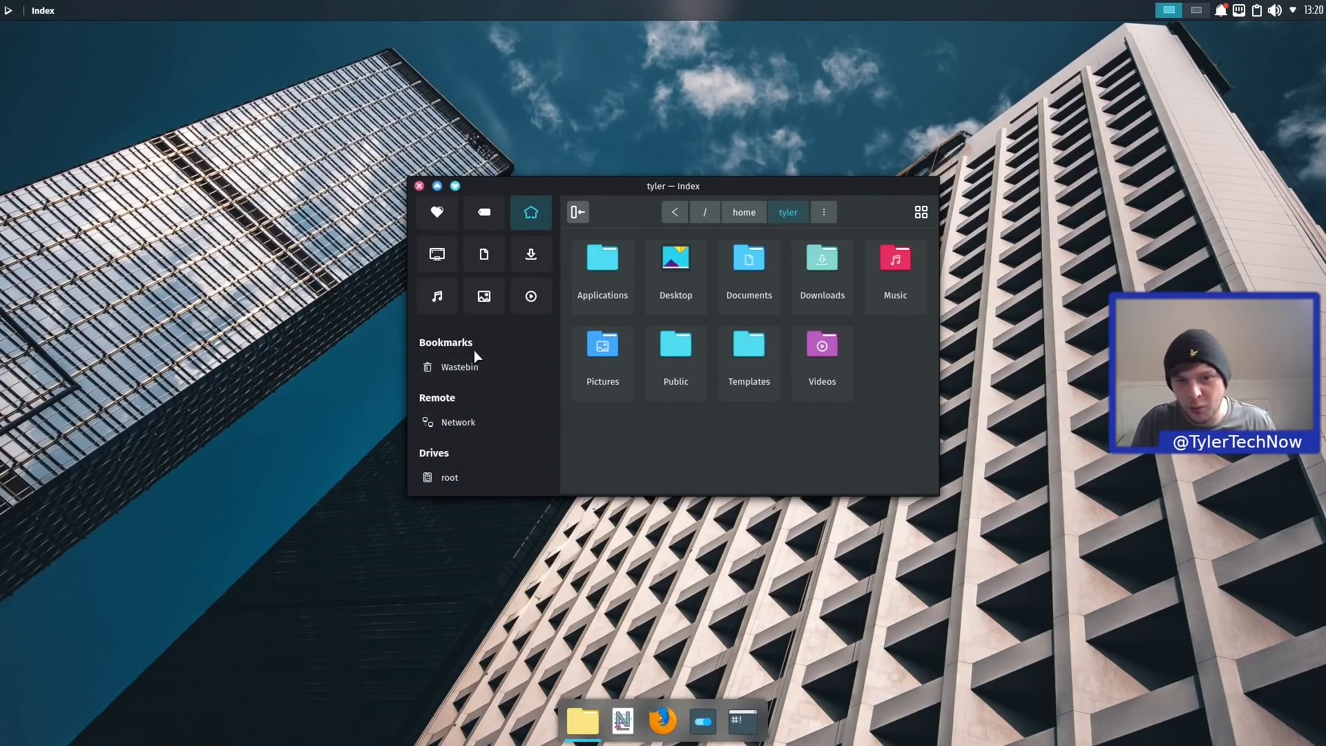
pyautogui.scroll(1, 473, 366)
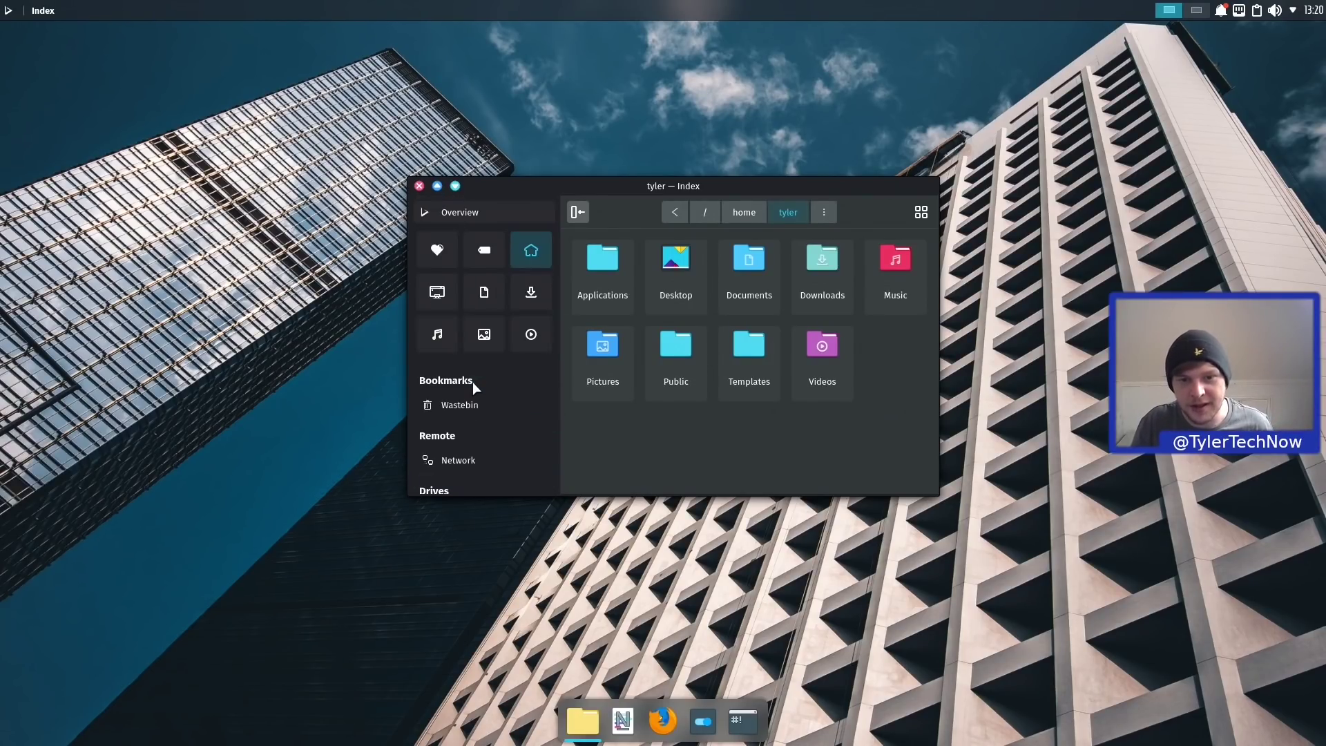
pyautogui.click(580, 211)
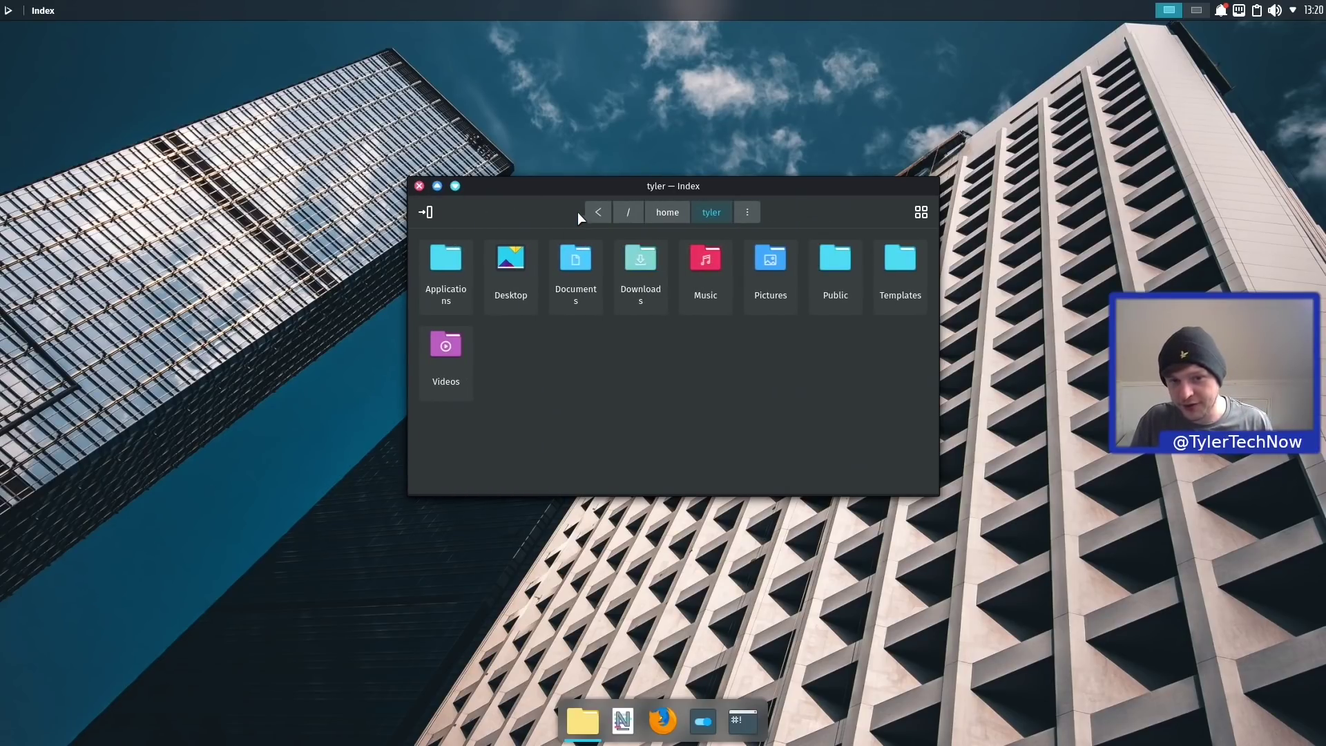
pyautogui.click(426, 212)
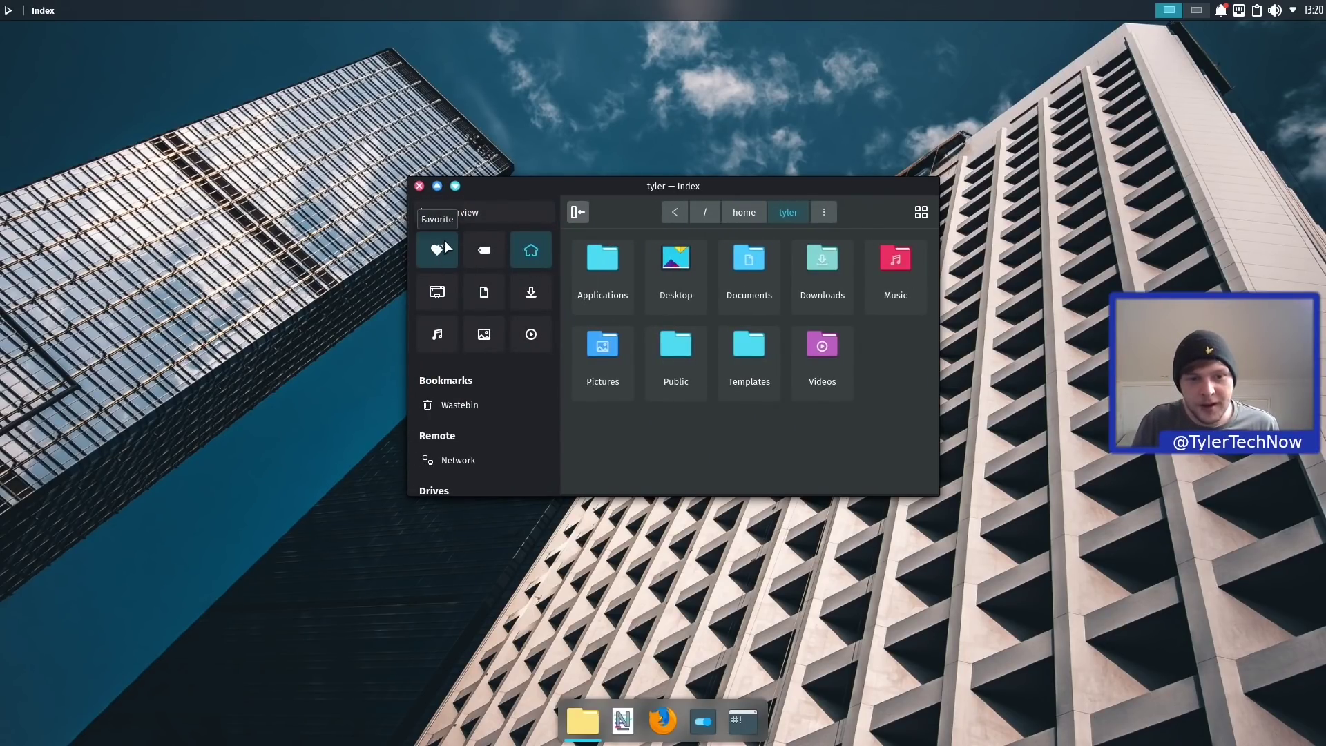
# Add the Applications folder from the home folder to Favorites and open the Favorites view
pyautogui.rightClick(586, 258)
pyautogui.scroll(4, 636, 324)
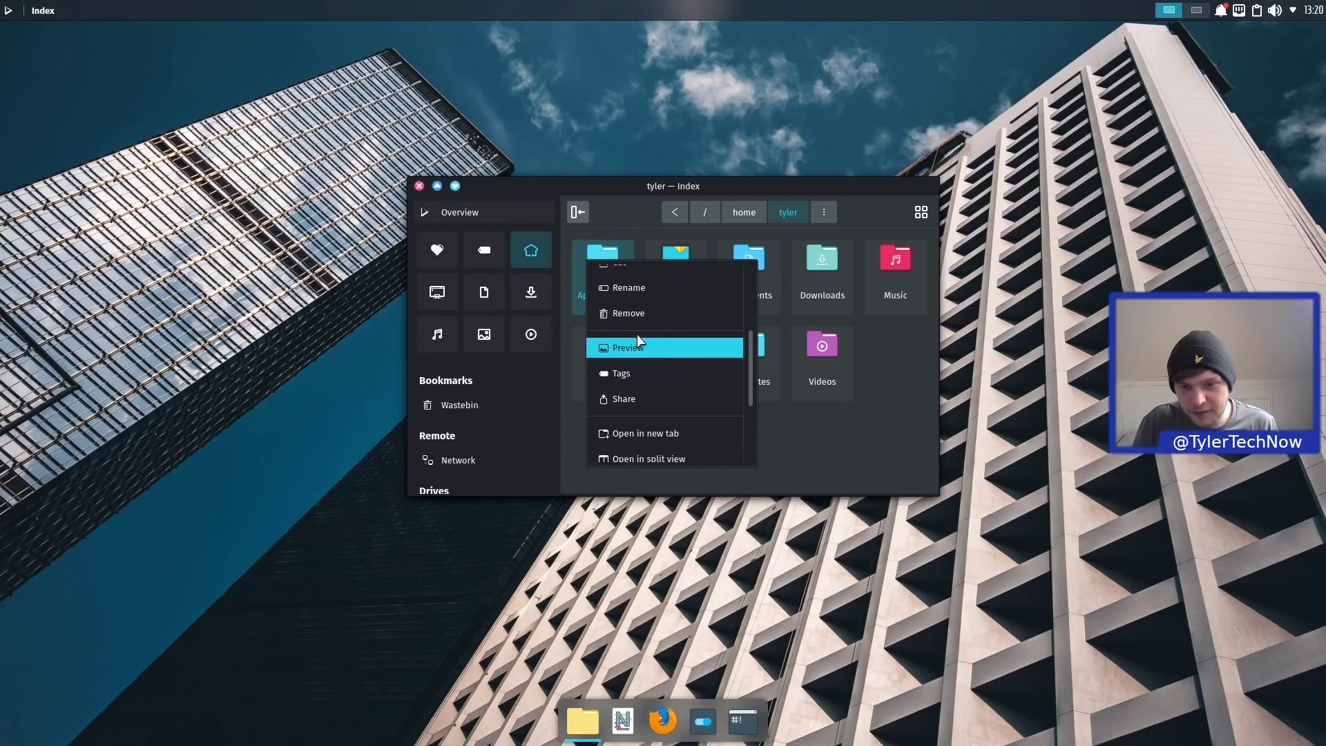
pyautogui.scroll(2, 637, 334)
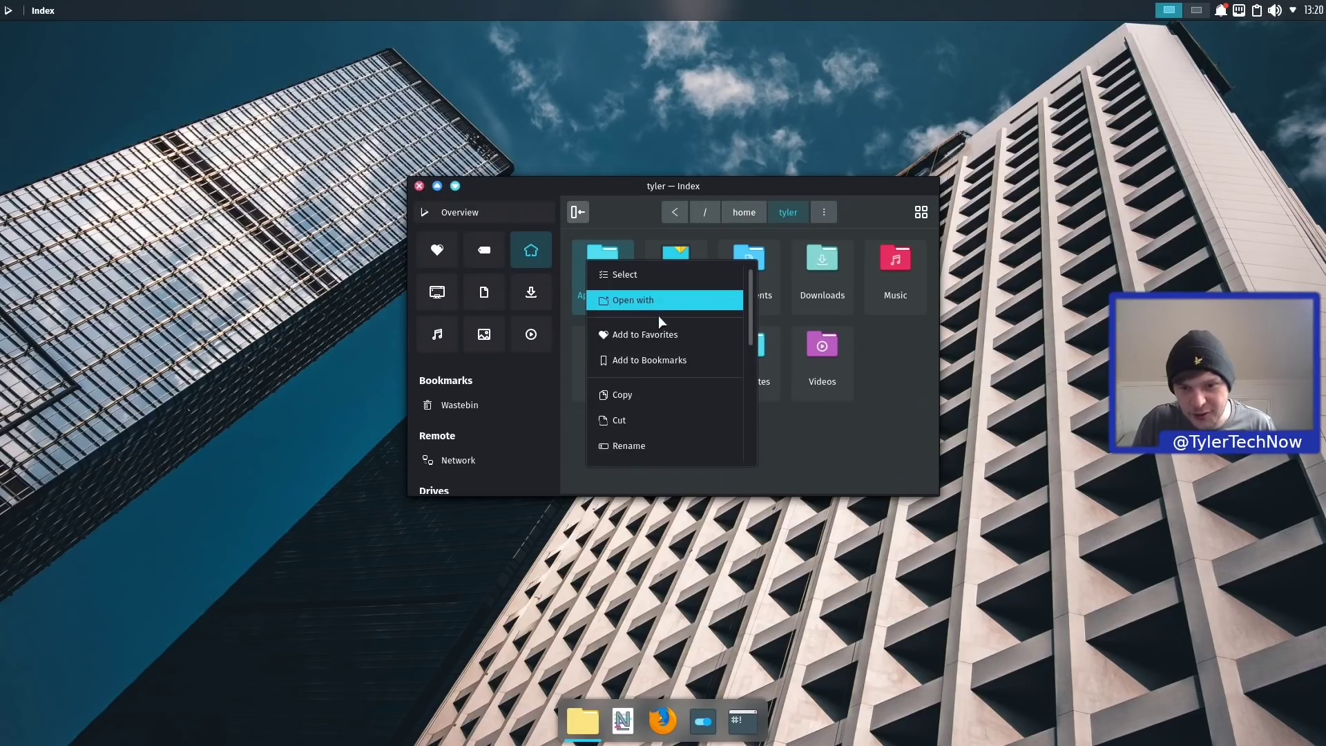
pyautogui.click(645, 330)
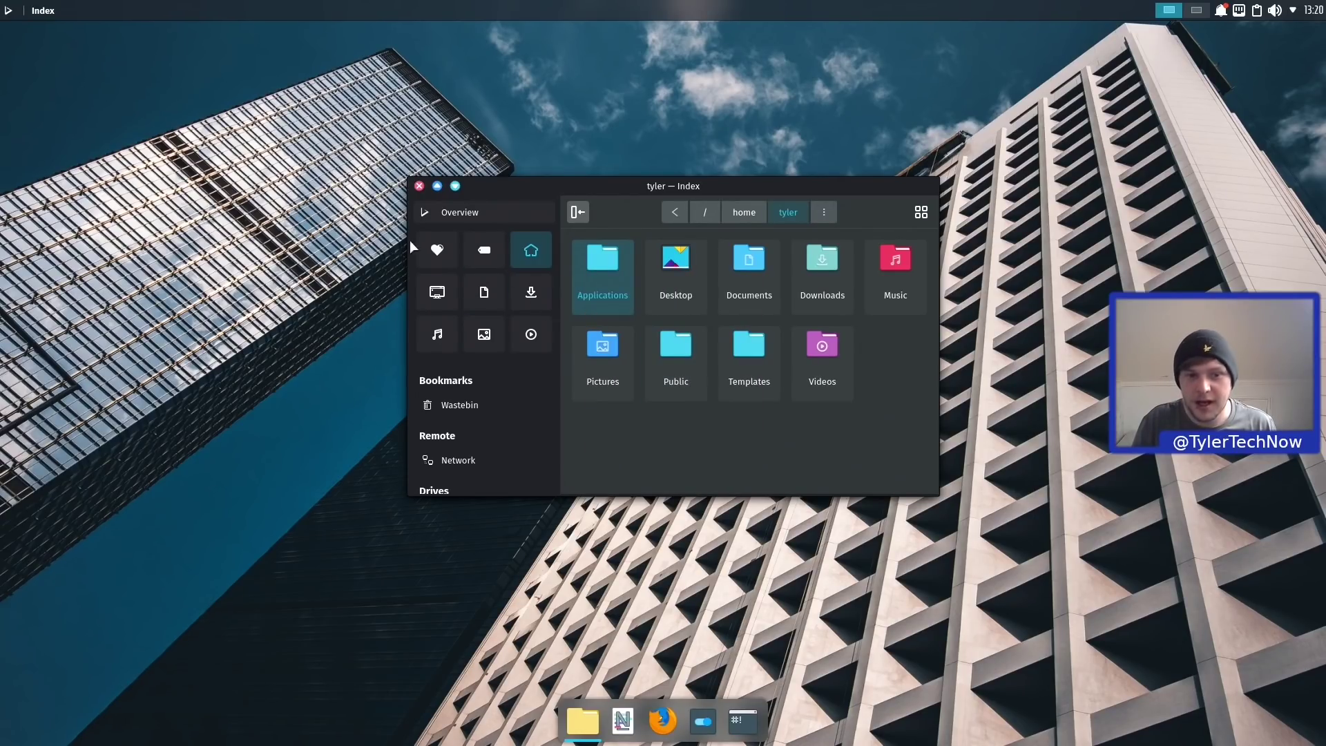
pyautogui.click(433, 249)
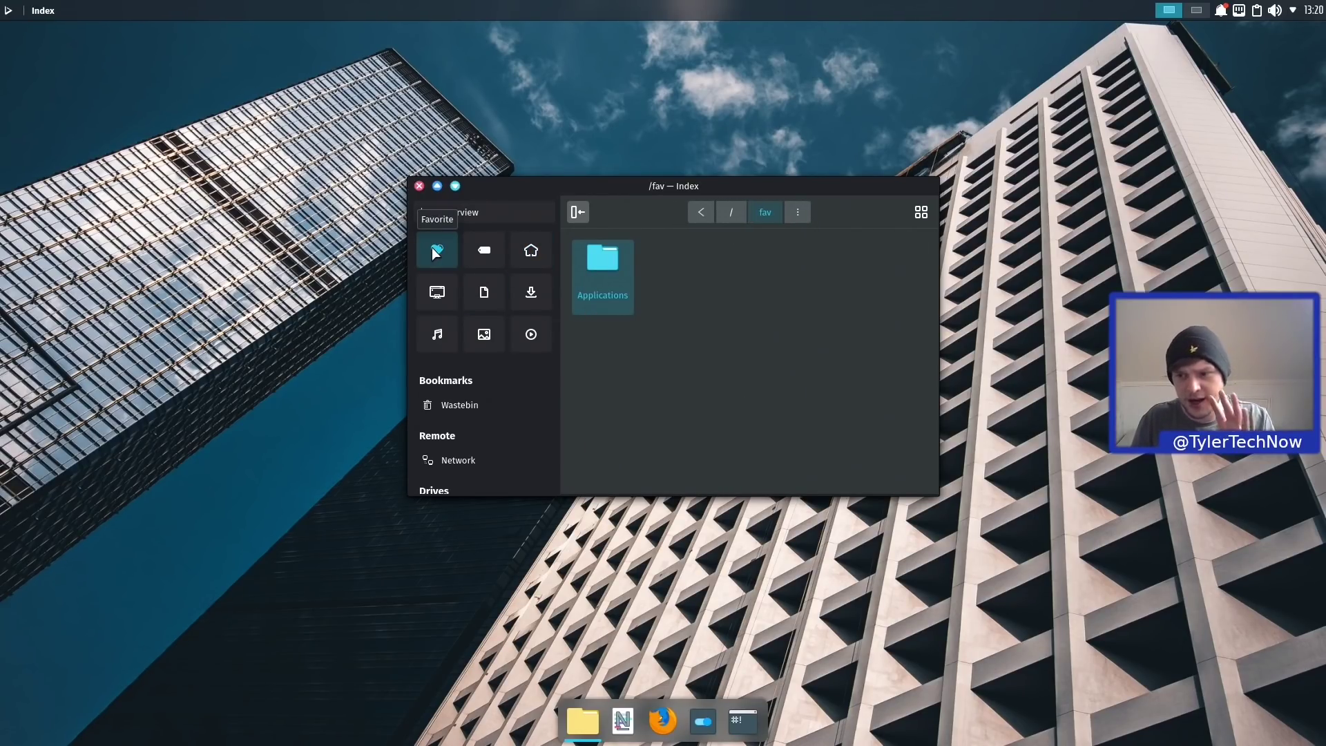
# Remove the Applications folder from Favorites and return to the home folder
pyautogui.rightClick(617, 273)
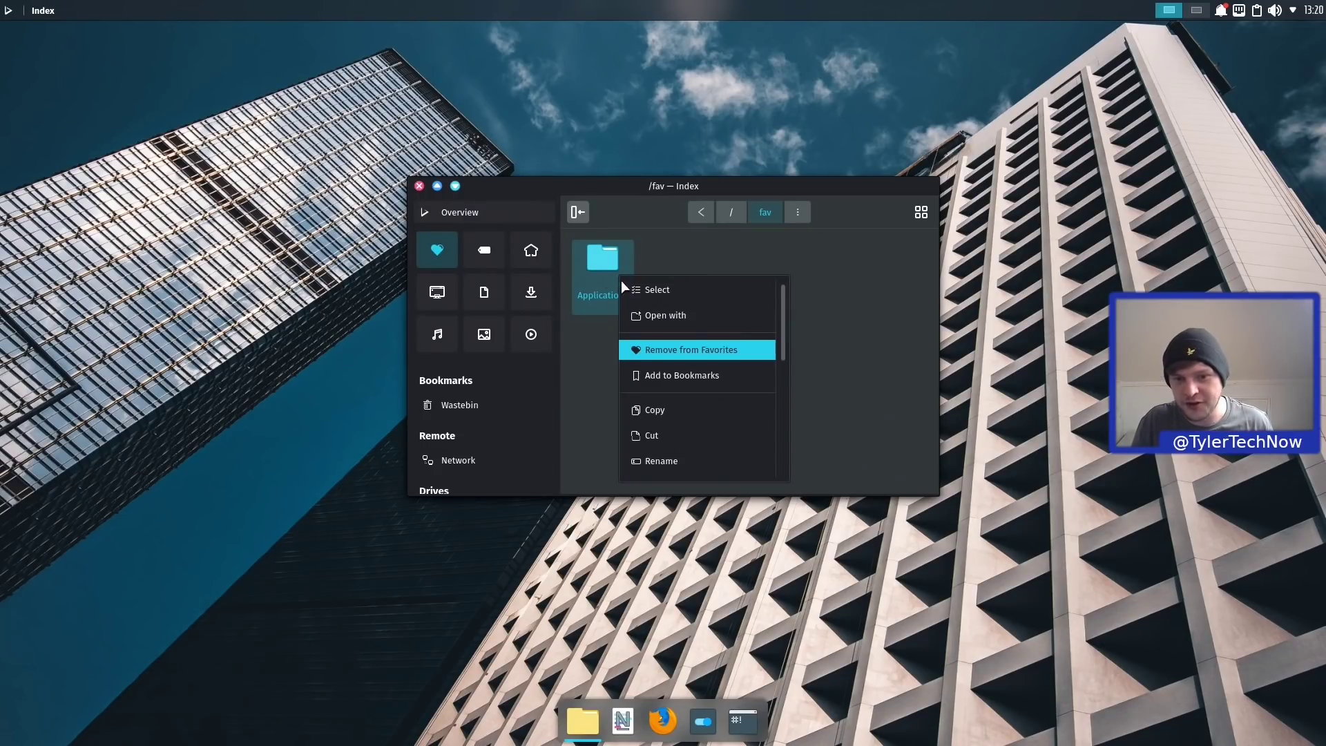
pyautogui.click(685, 351)
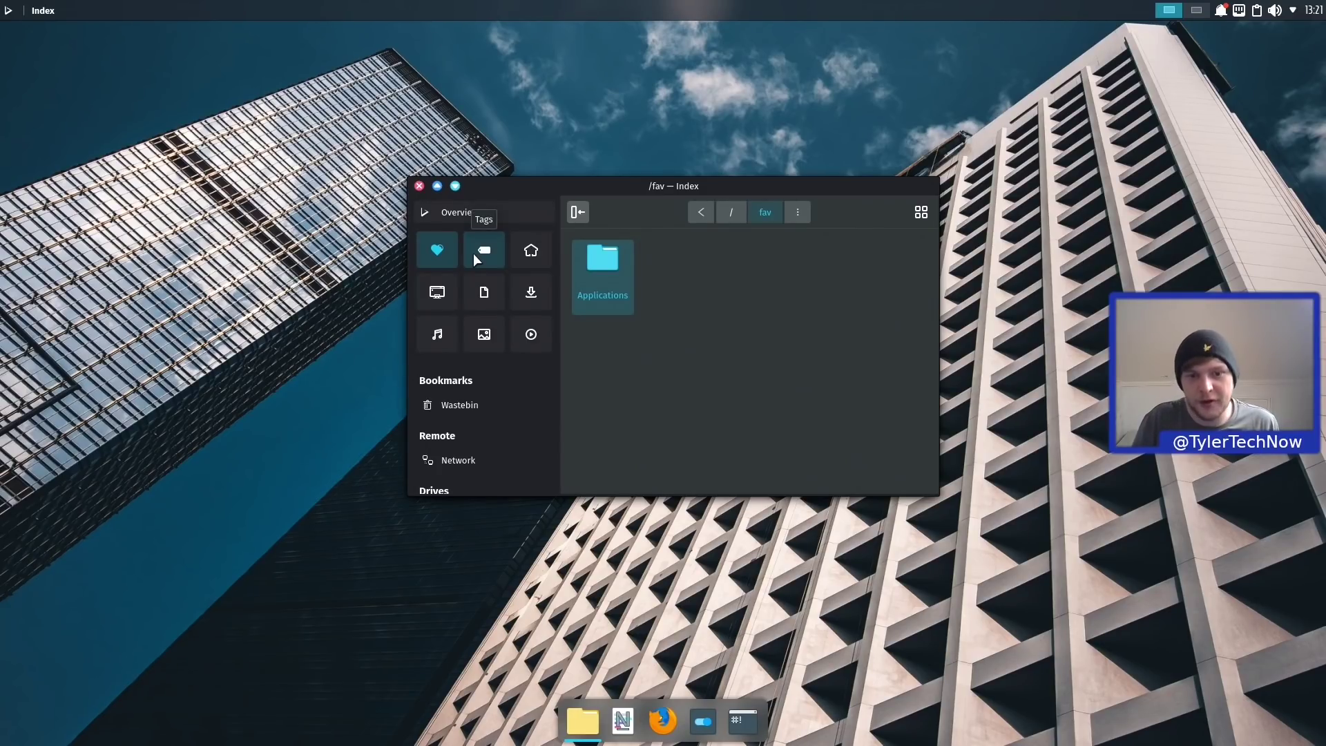
pyautogui.click(536, 251)
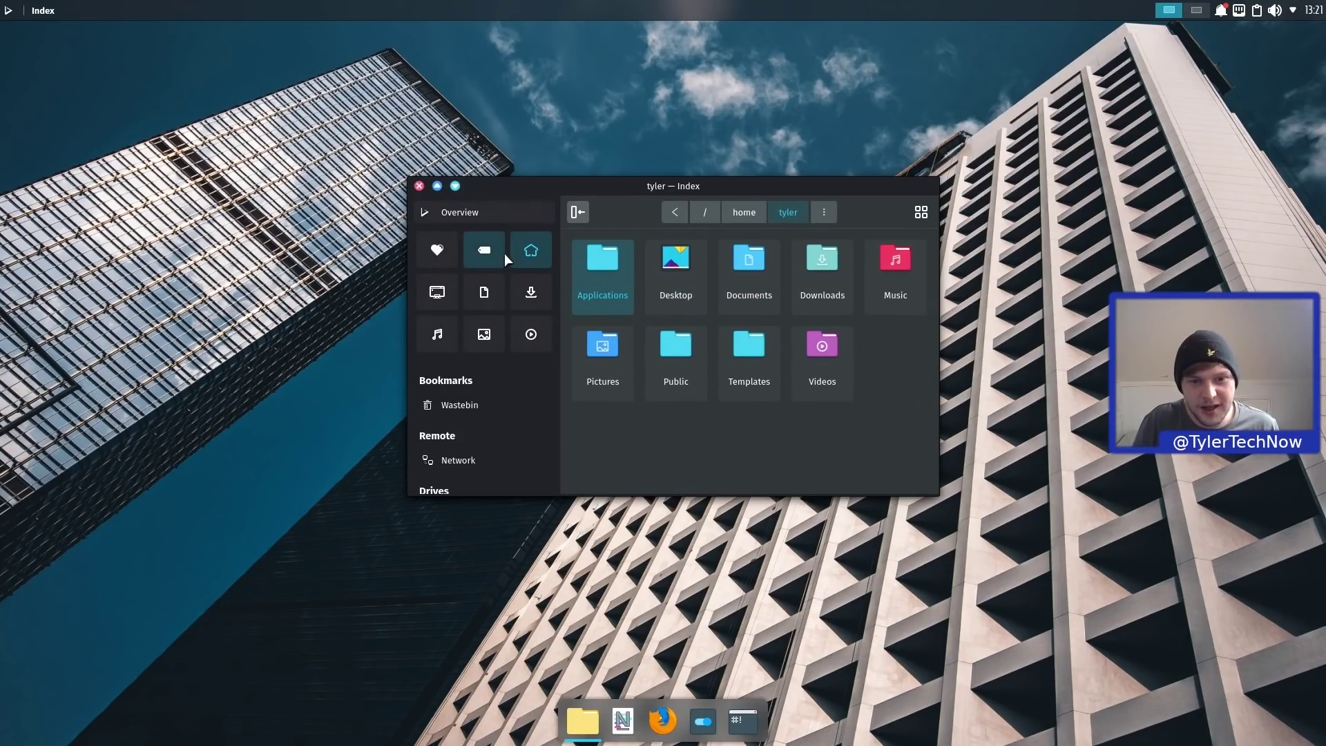
# Open the Tags view and create a new tag named test
pyautogui.click(504, 255)
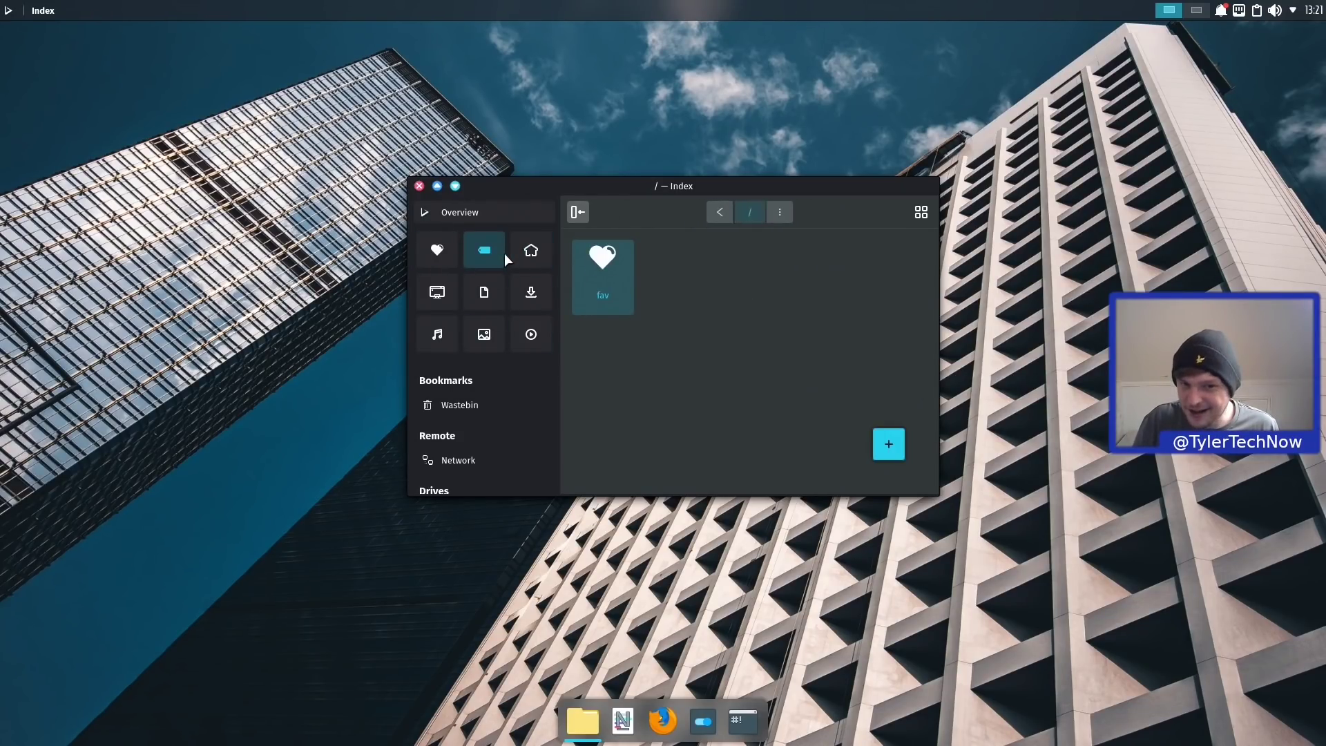
pyautogui.click(894, 445)
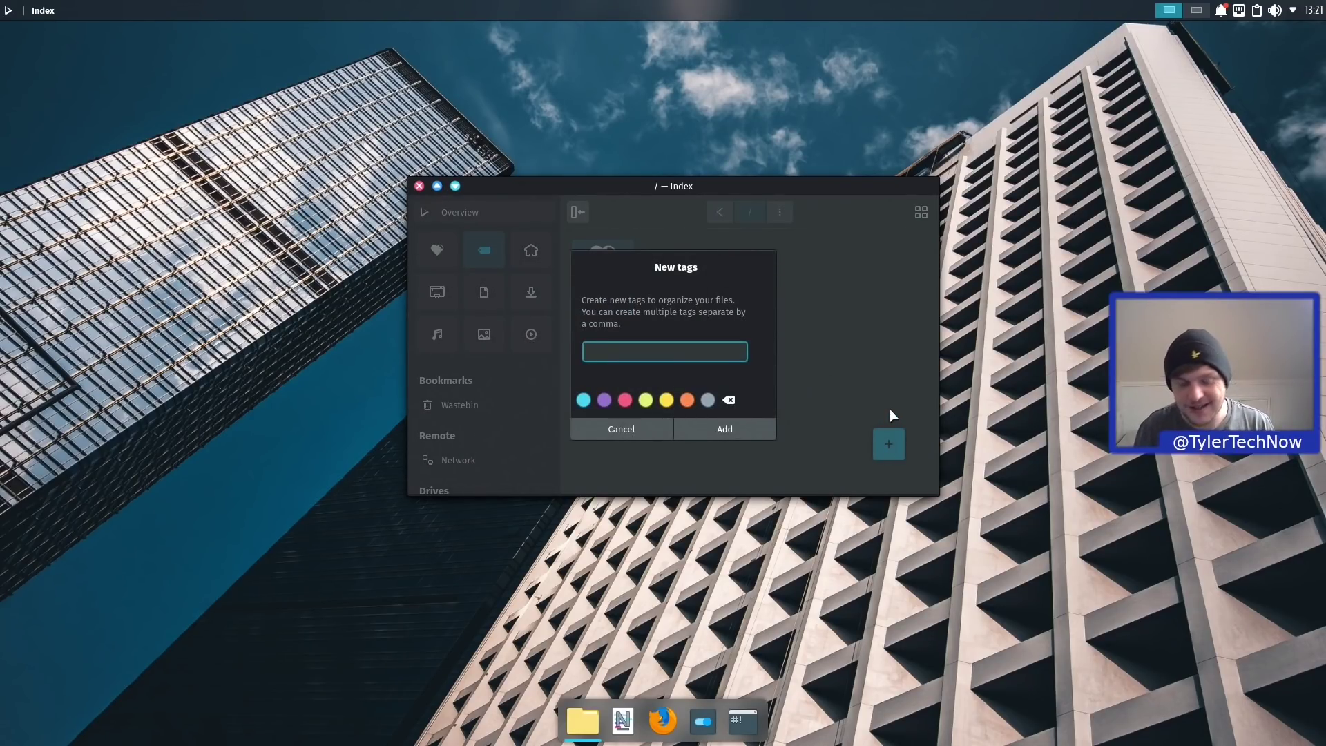
pyautogui.write('test')
pyautogui.press('Return')
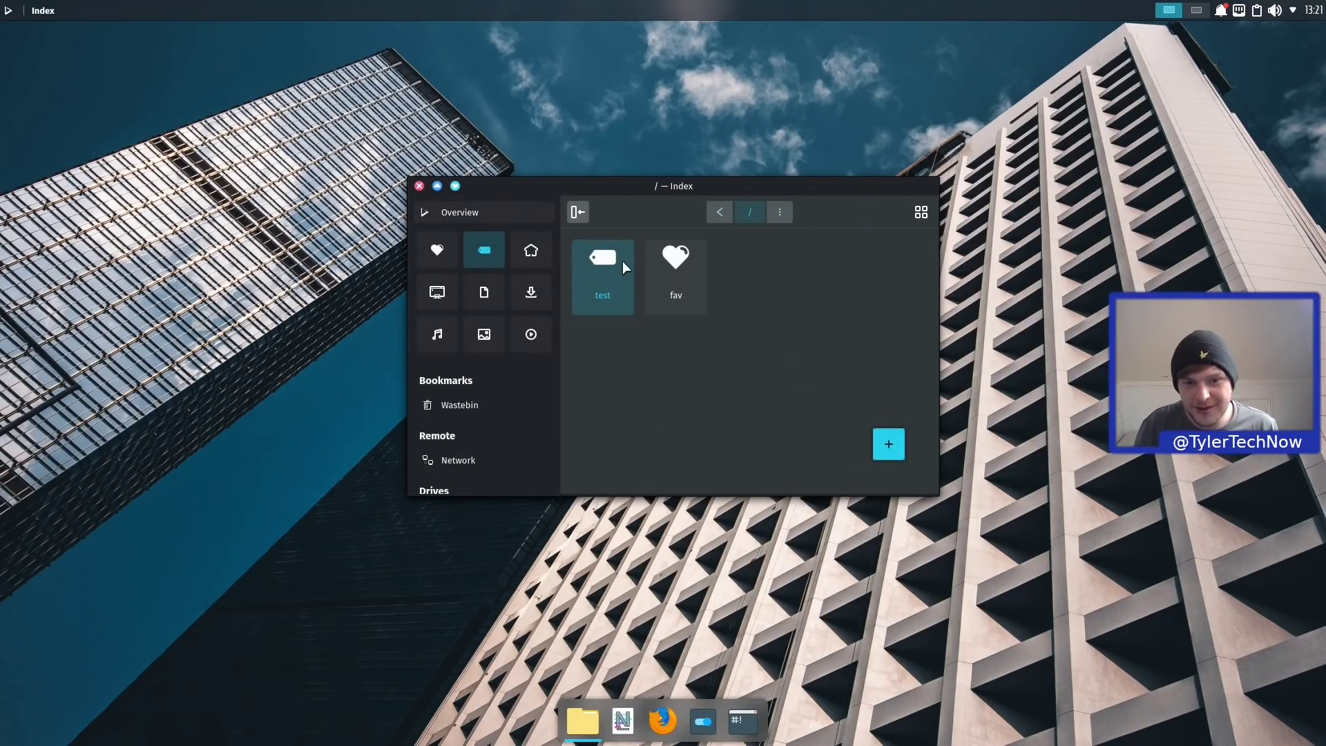
# Assign the test tag to the home folder's Applications folder and open that tag to see its contents
pyautogui.click(530, 254)
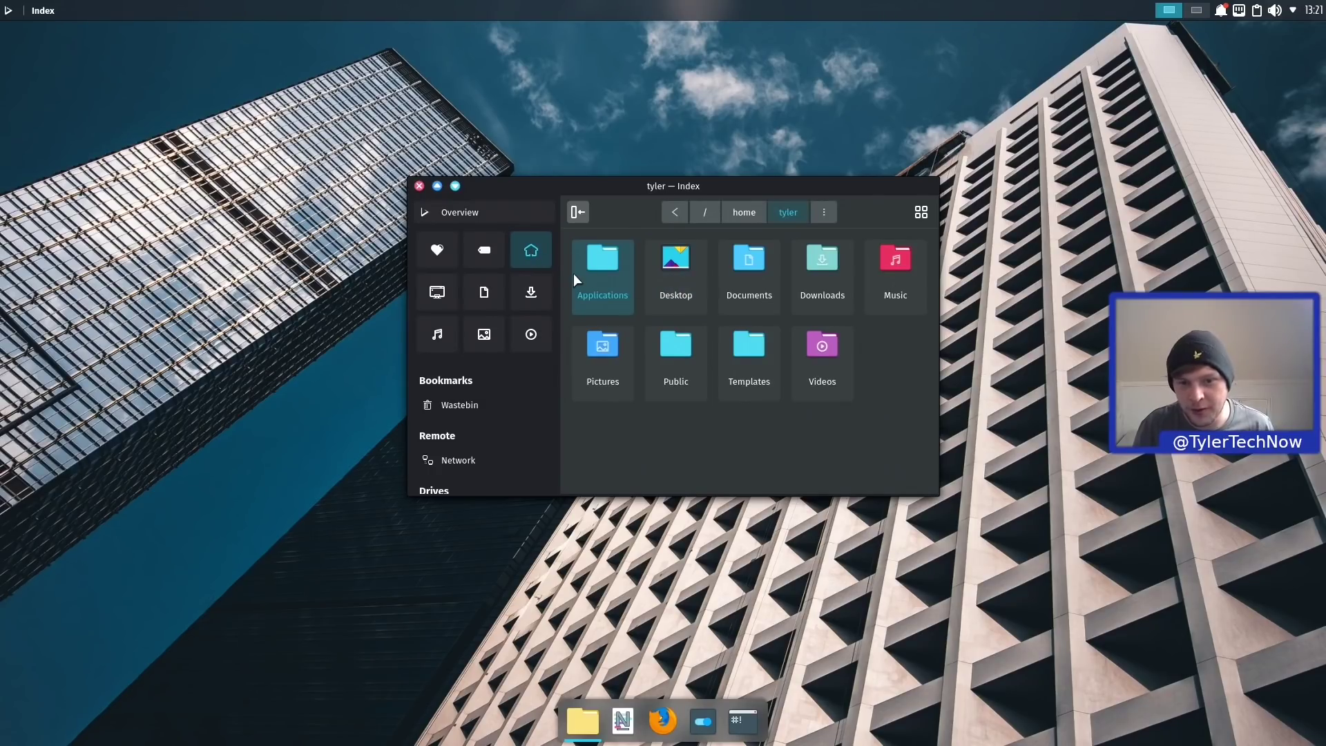
pyautogui.rightClick(593, 261)
pyautogui.scroll(-3, 652, 335)
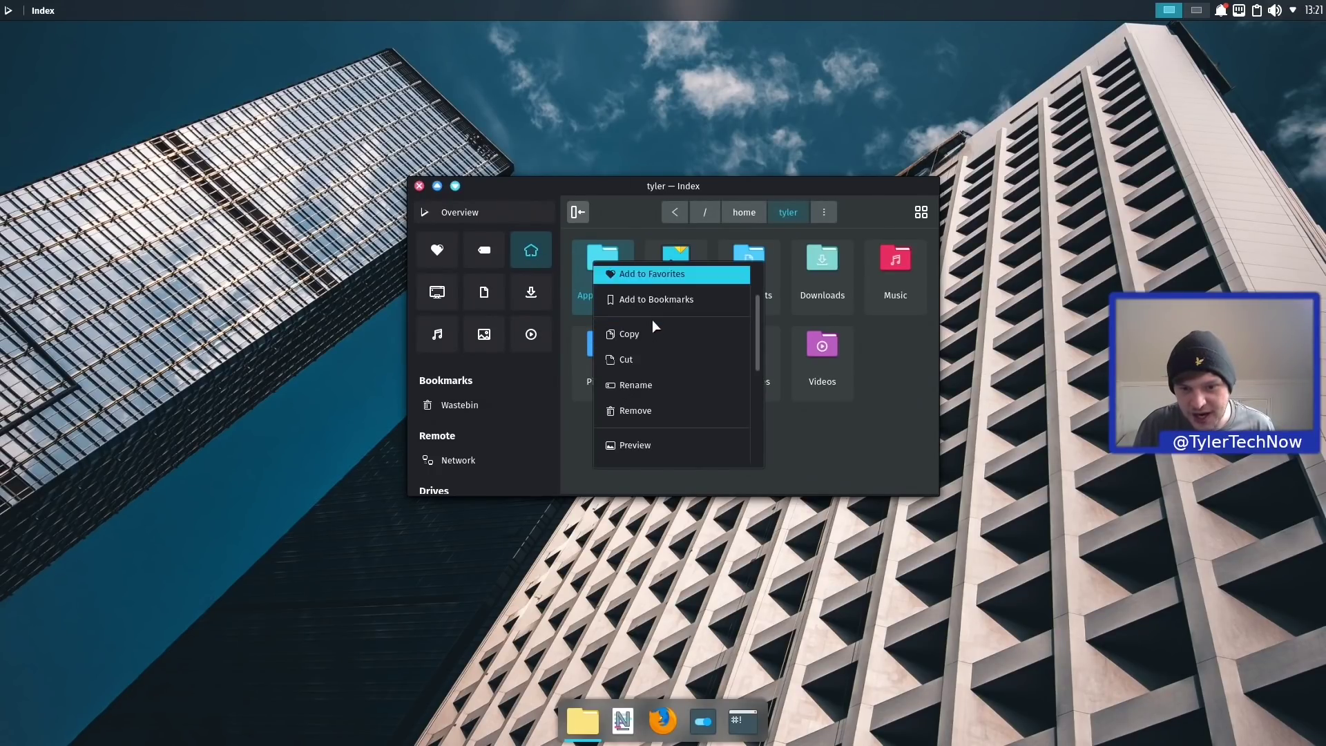
pyautogui.click(653, 404)
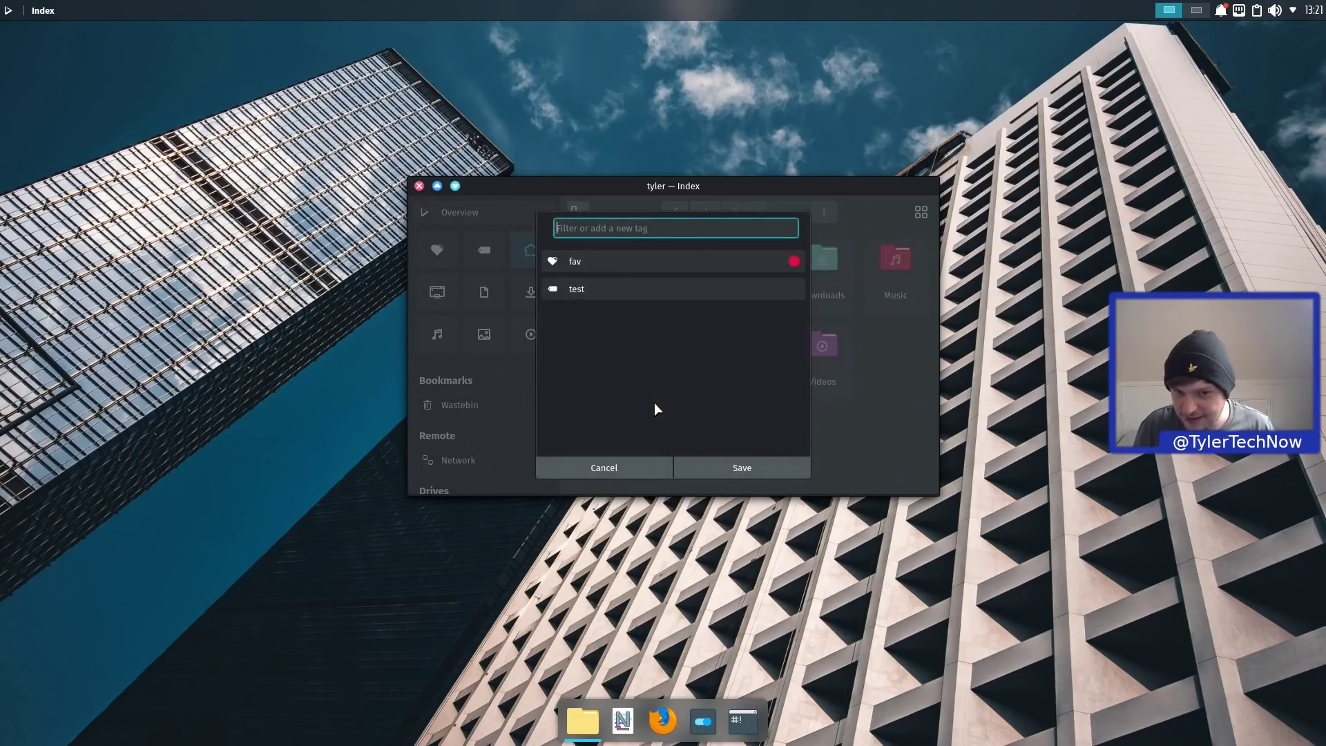
pyautogui.click(579, 290)
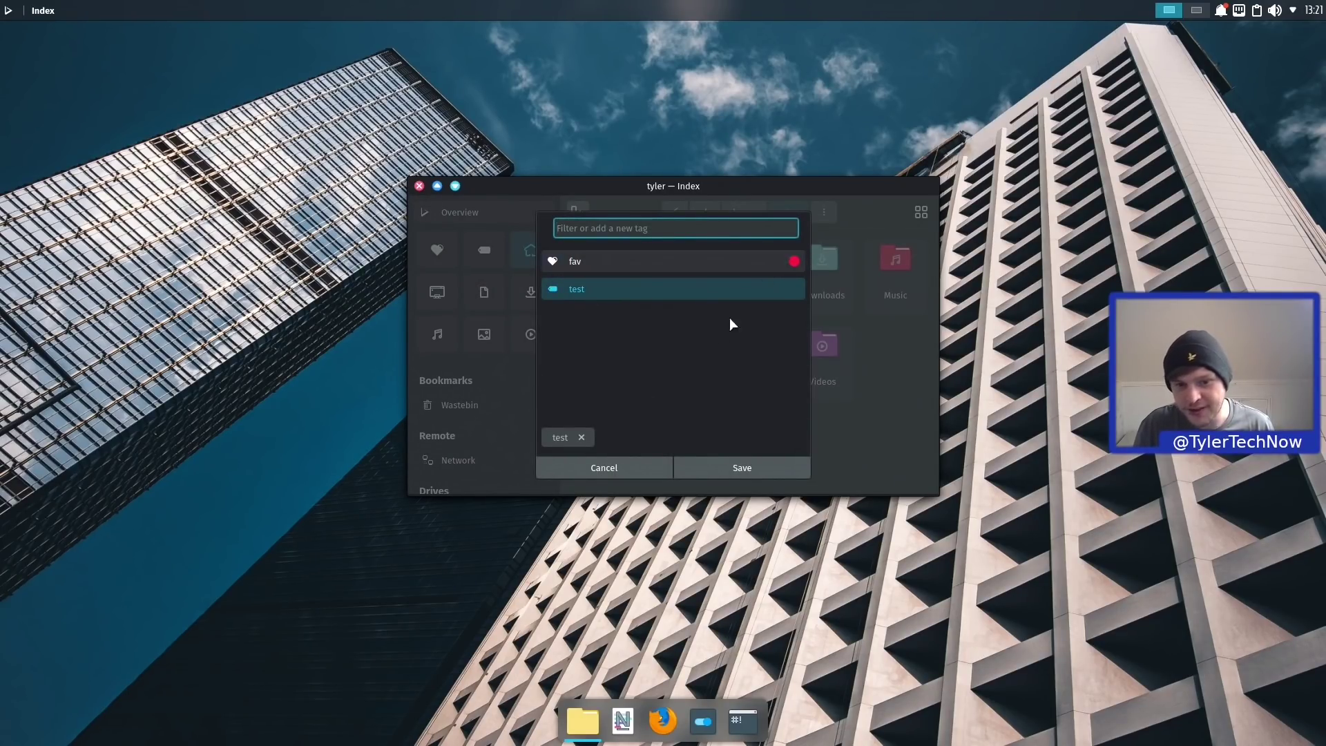
pyautogui.click(748, 470)
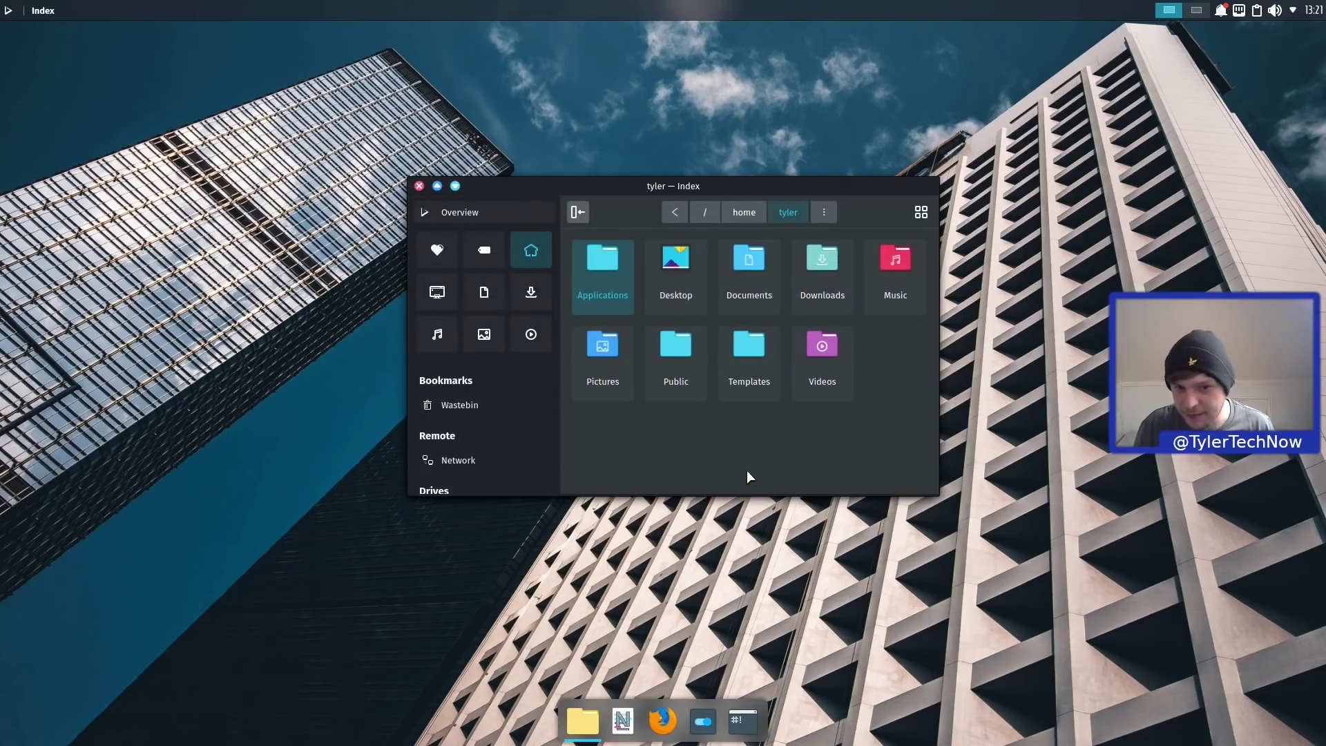
pyautogui.click(491, 250)
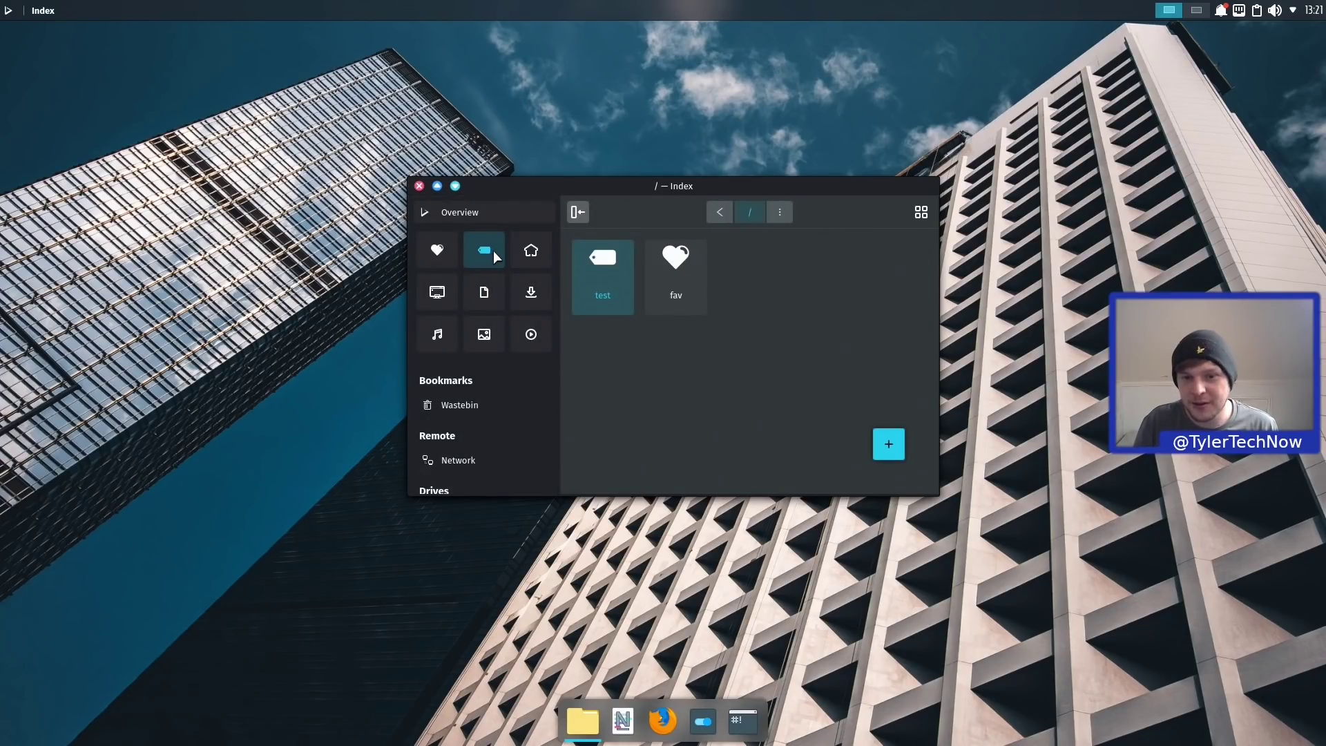
pyautogui.click(591, 269)
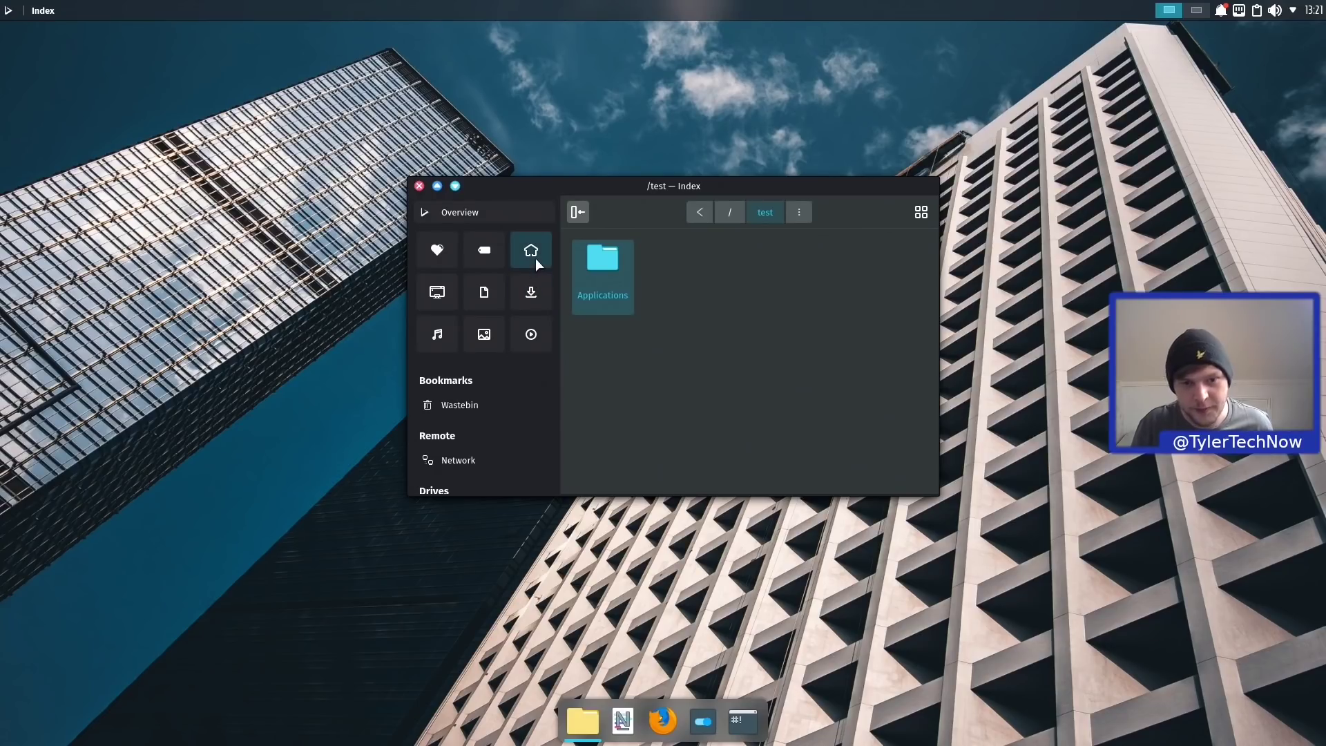
# Look through the Desktop, Documents, Music, Pictures and Videos places, and close the Index window
pyautogui.click(424, 292)
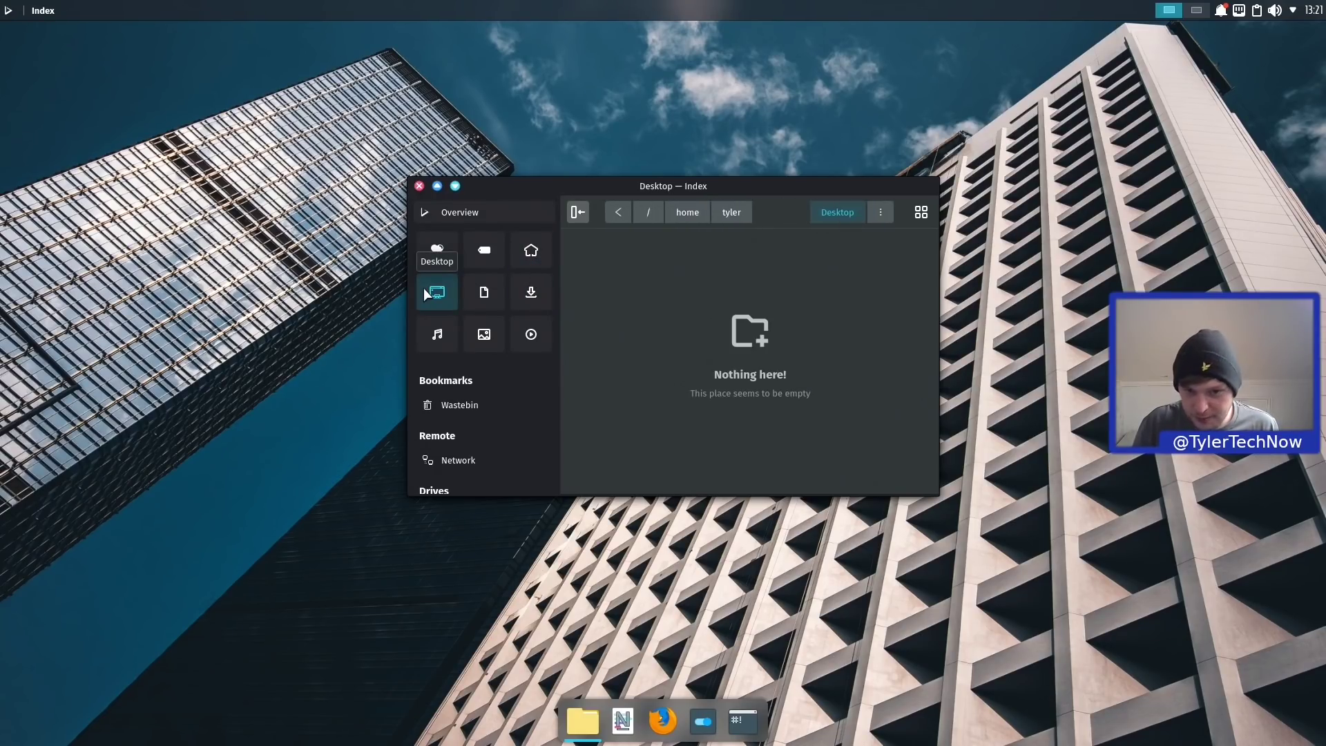
pyautogui.click(492, 297)
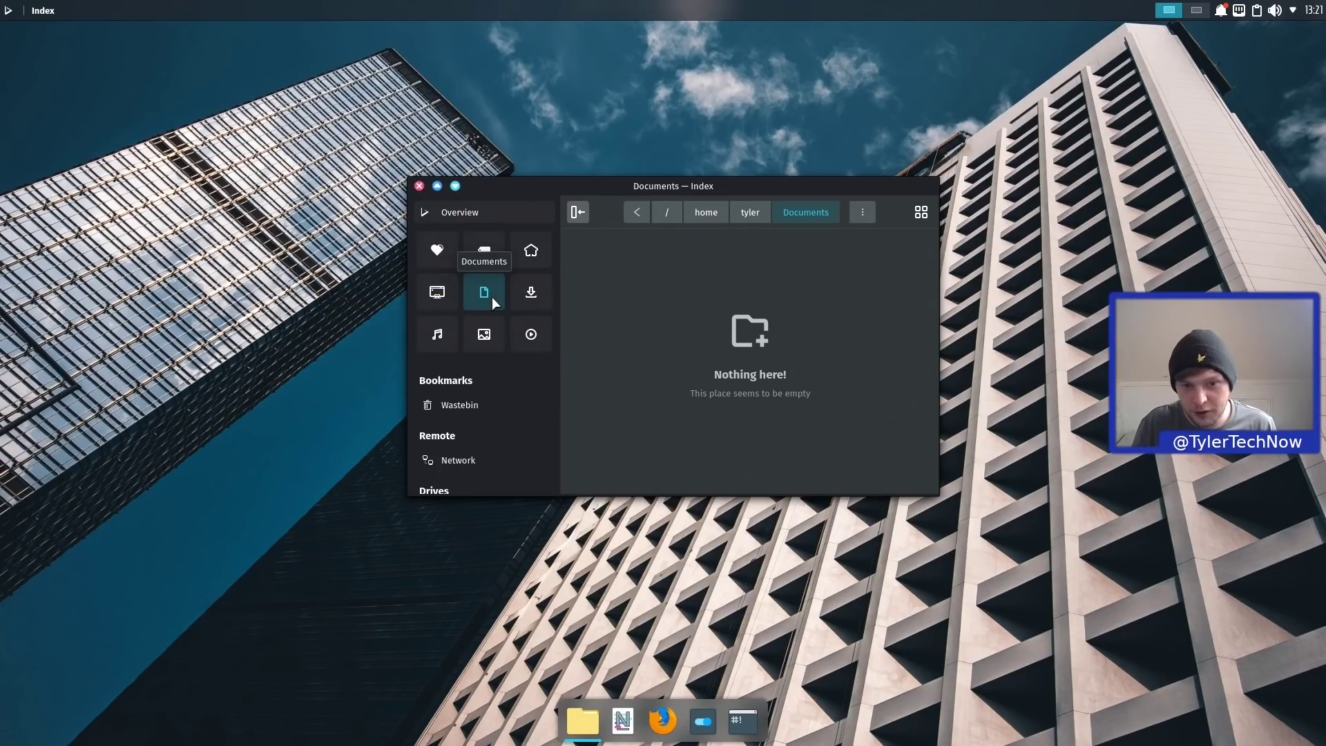
pyautogui.click(441, 331)
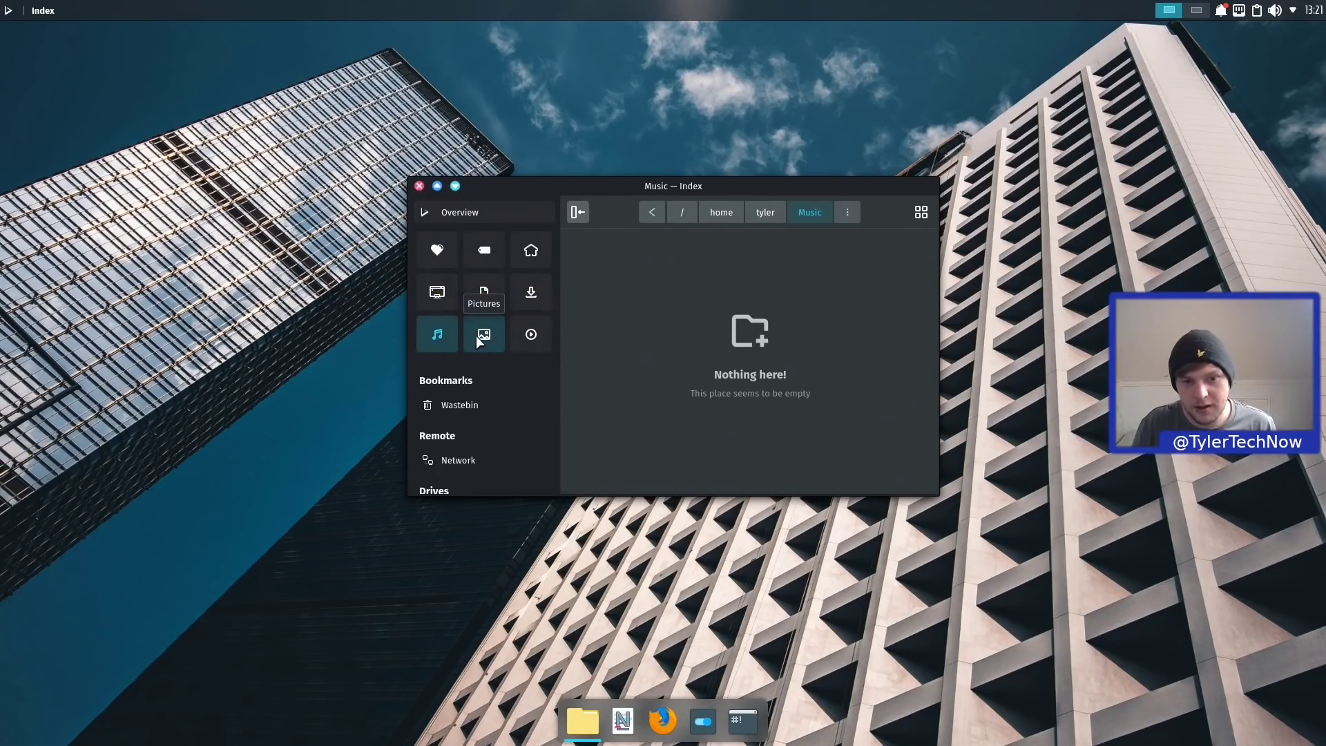
pyautogui.click(476, 335)
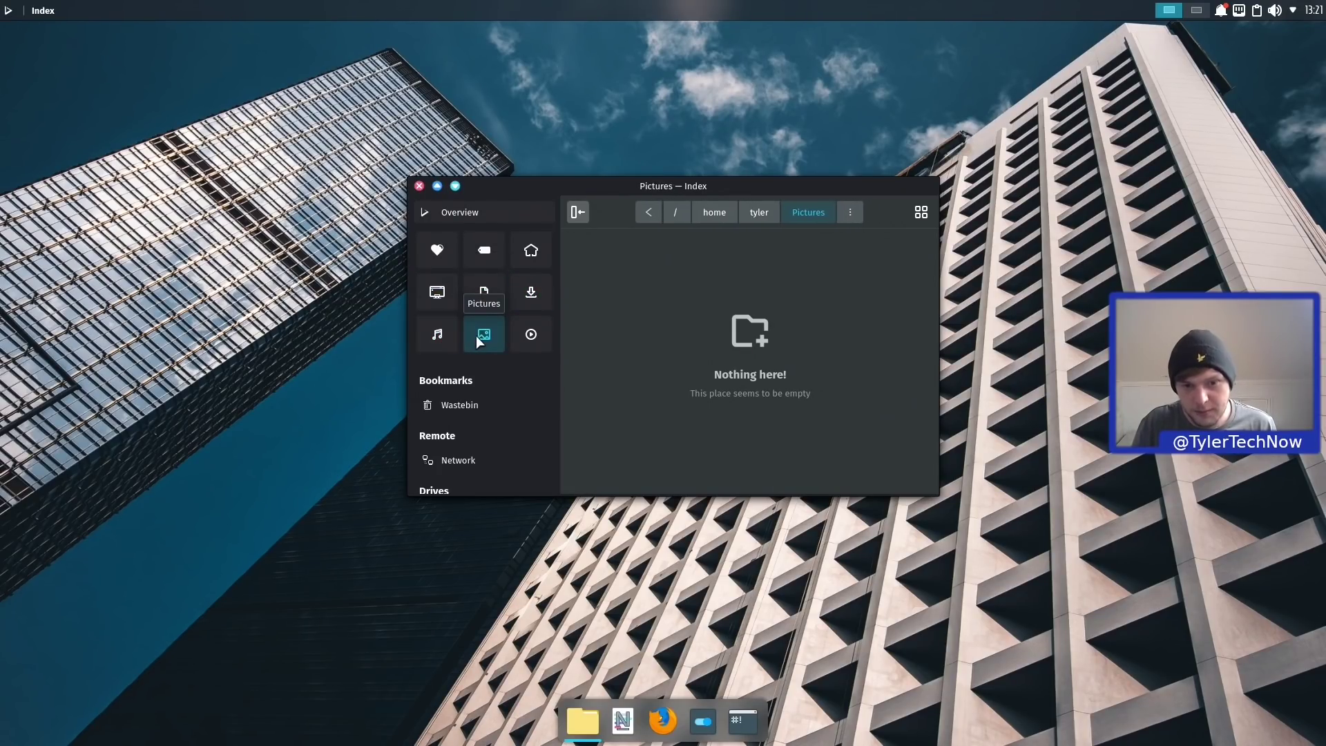
pyautogui.click(532, 336)
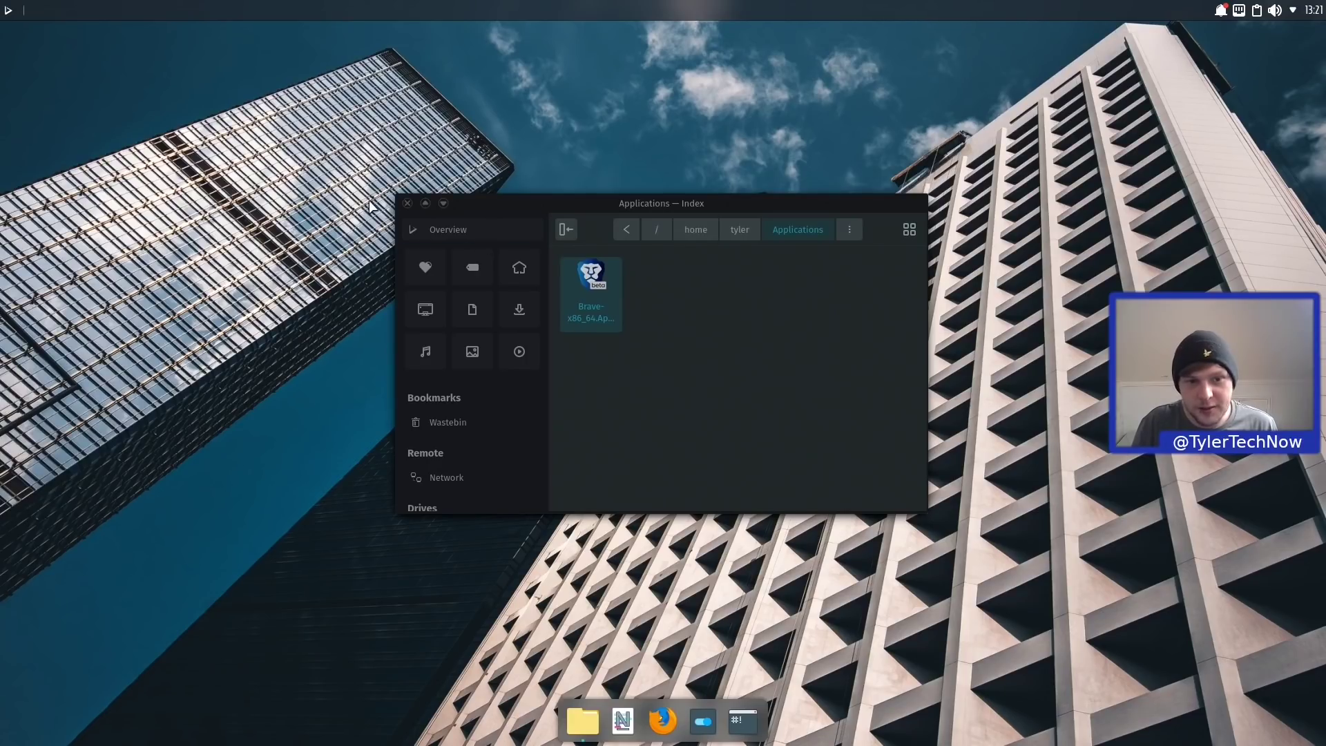
pyautogui.click(407, 202)
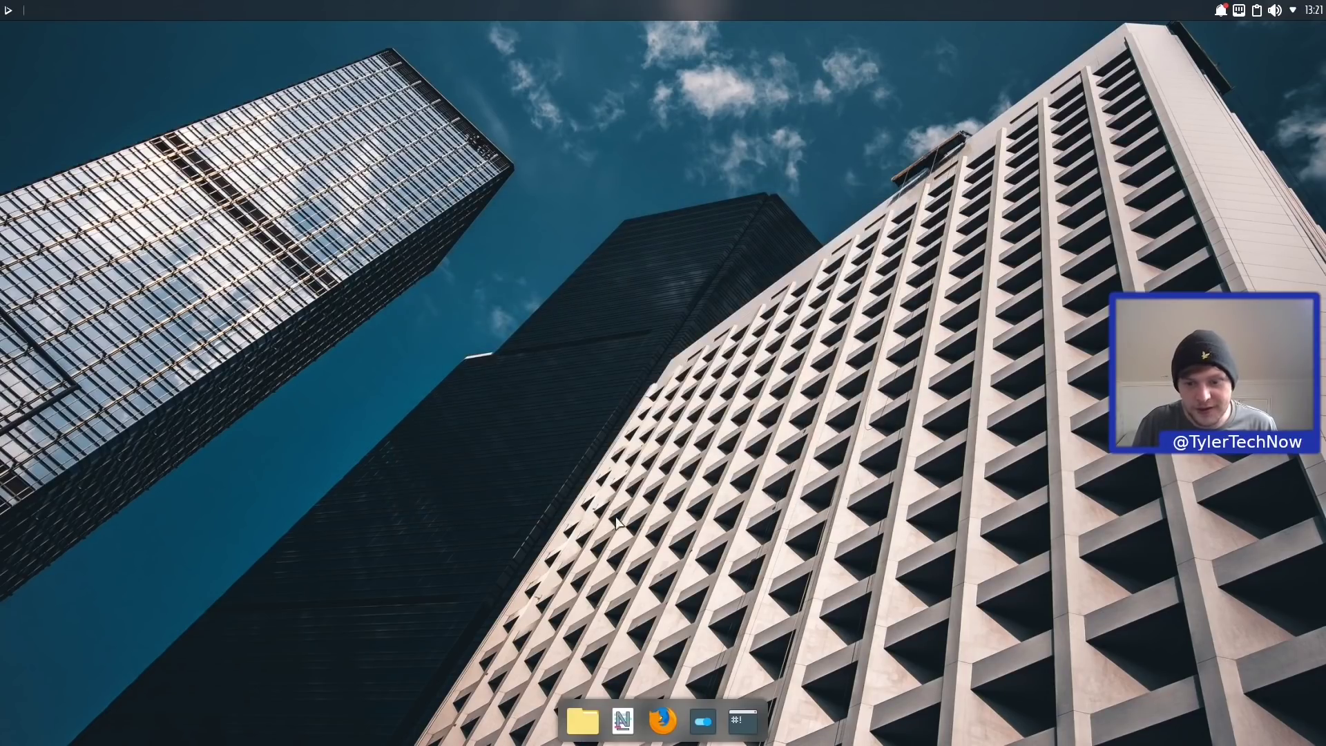
# Open the Station terminal, run htop to look at the running processes, and quit htop
pyautogui.click(743, 718)
pyautogui.moveTo(543, 70); pyautogui.dragTo(511, 63)
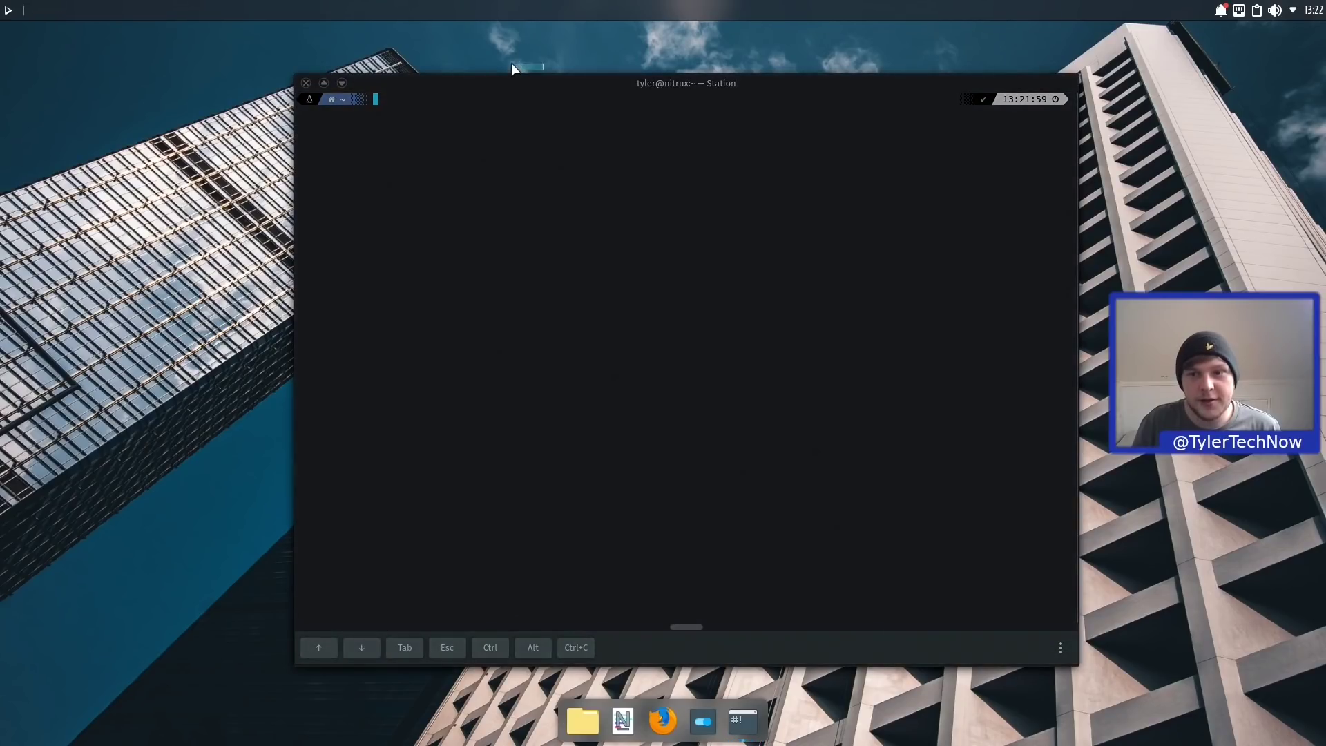
pyautogui.click(482, 155)
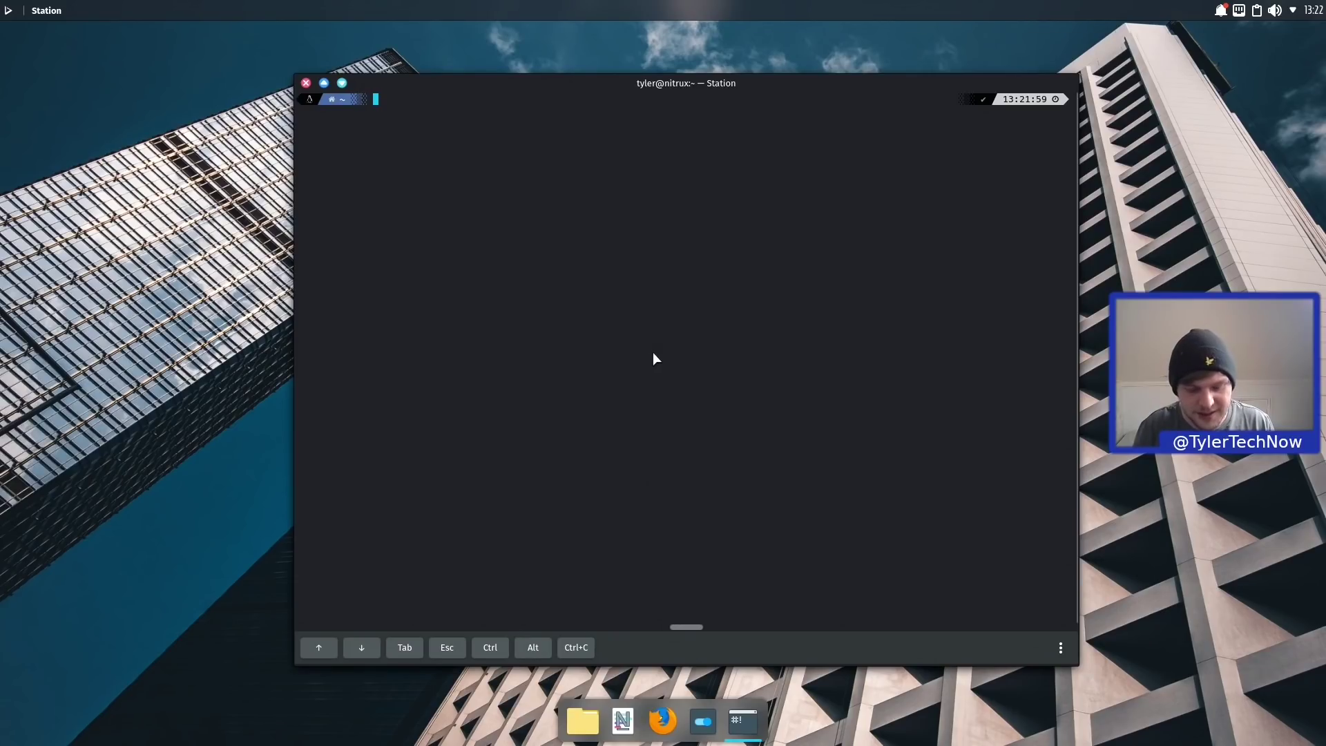
pyautogui.write('htop')
pyautogui.press('Return')
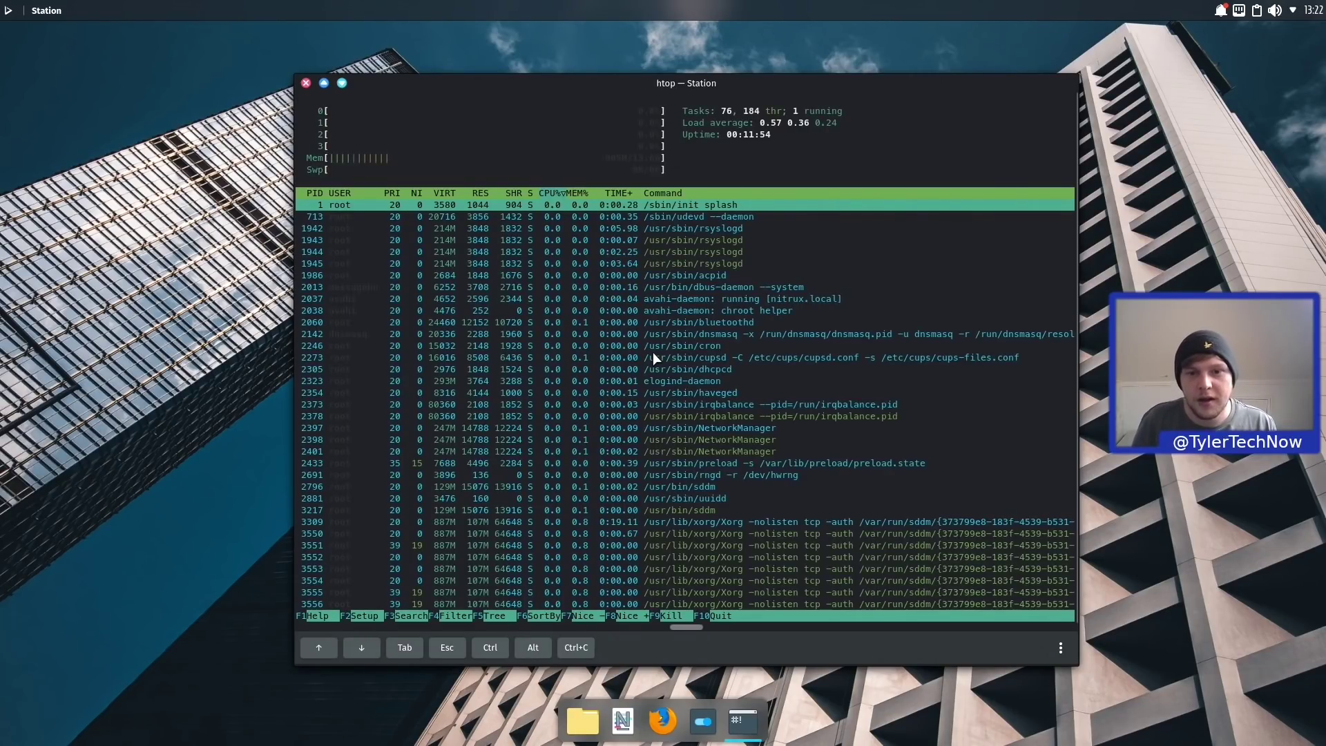
pyautogui.press('q')
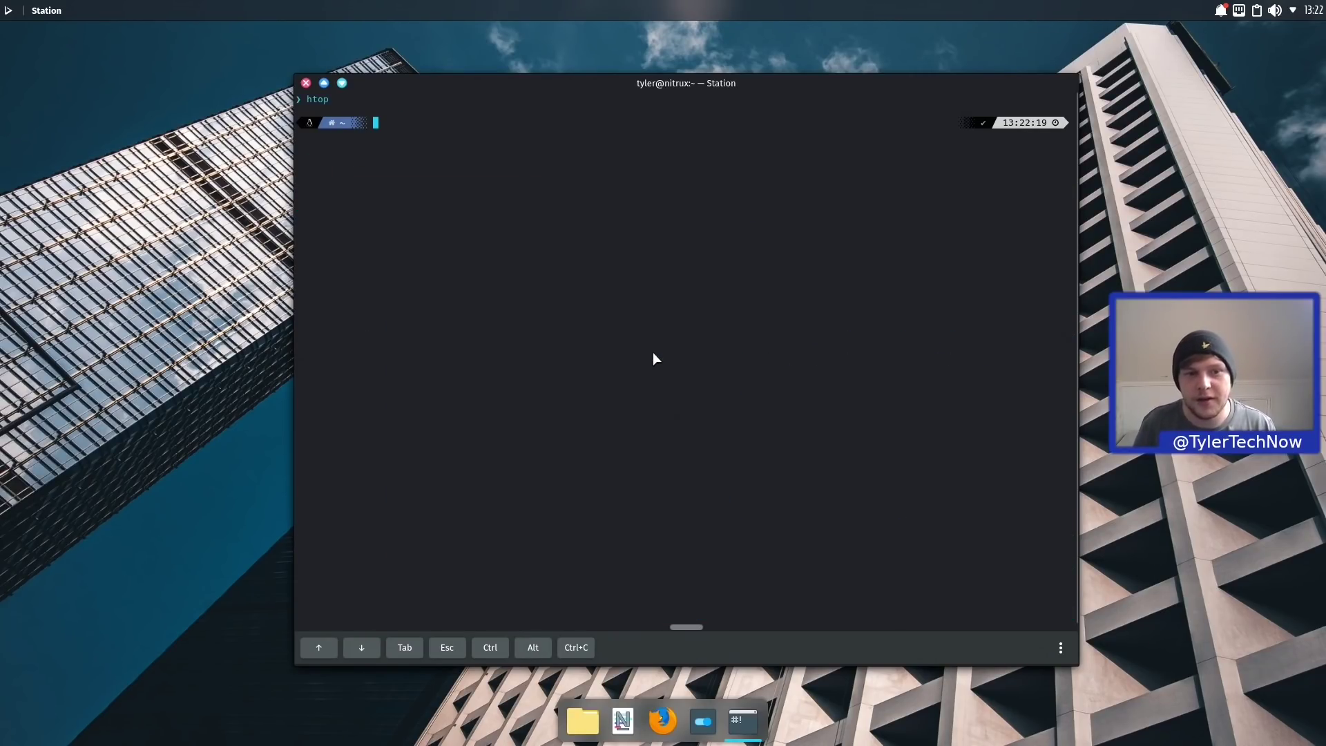
# Recall the previous command with Station's on-screen keys and review the available key groups and shortcut options
pyautogui.click(325, 653)
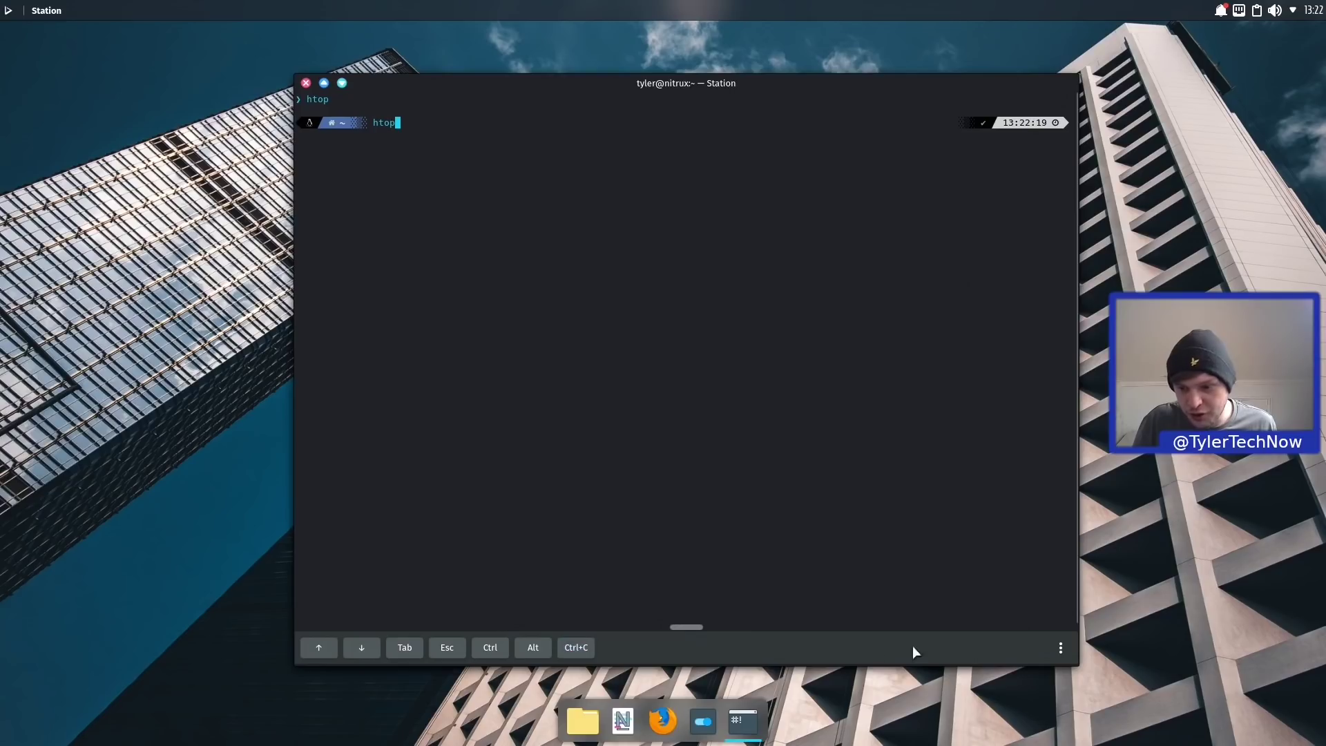
pyautogui.click(1061, 647)
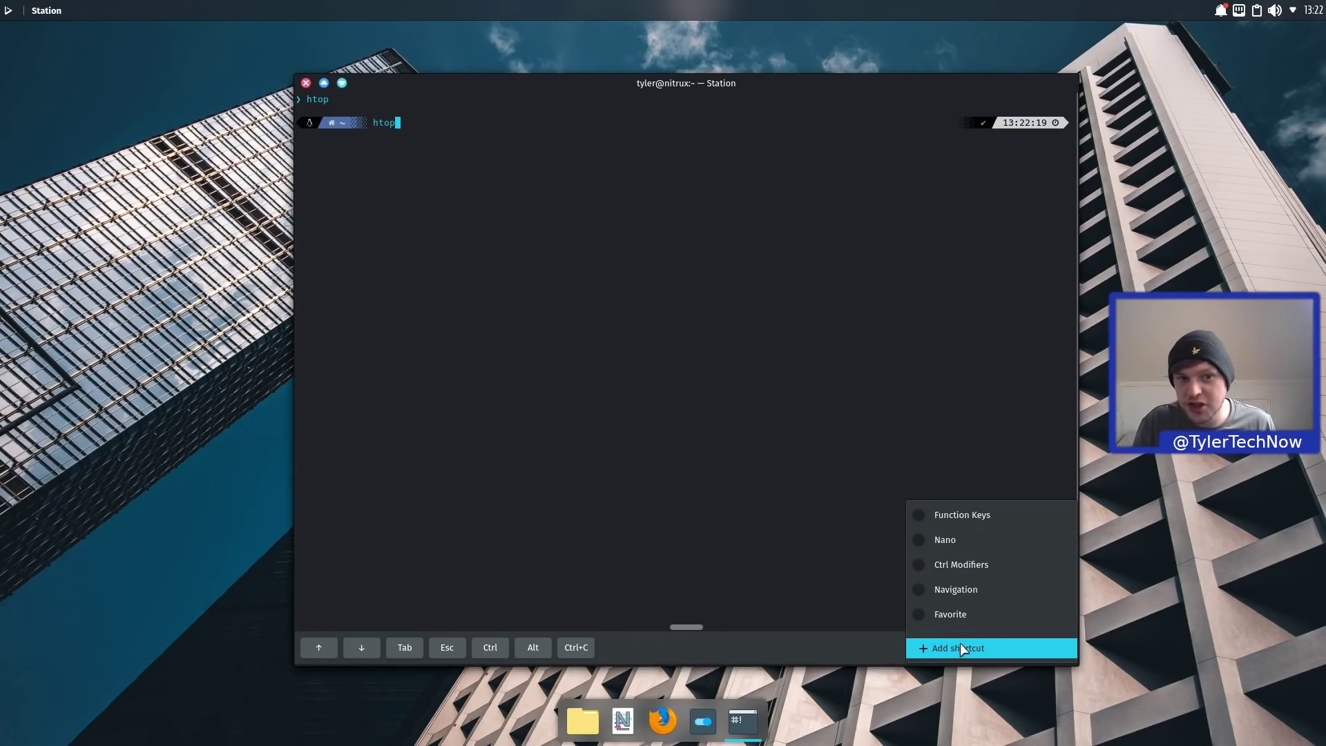
pyautogui.click(644, 432)
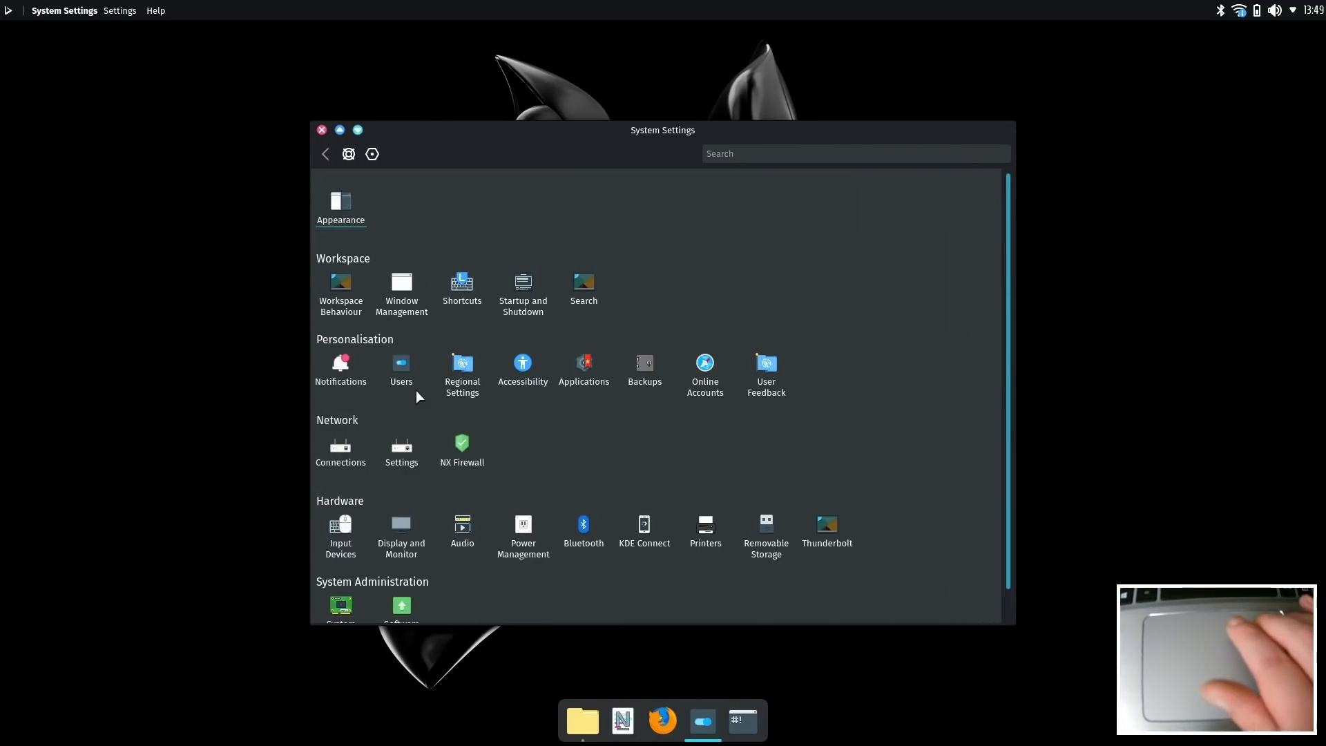
# Switch back and forth between the virtual desktops and show the overview of open windows and desktops
pyautogui.press('ctrl+super+Right')
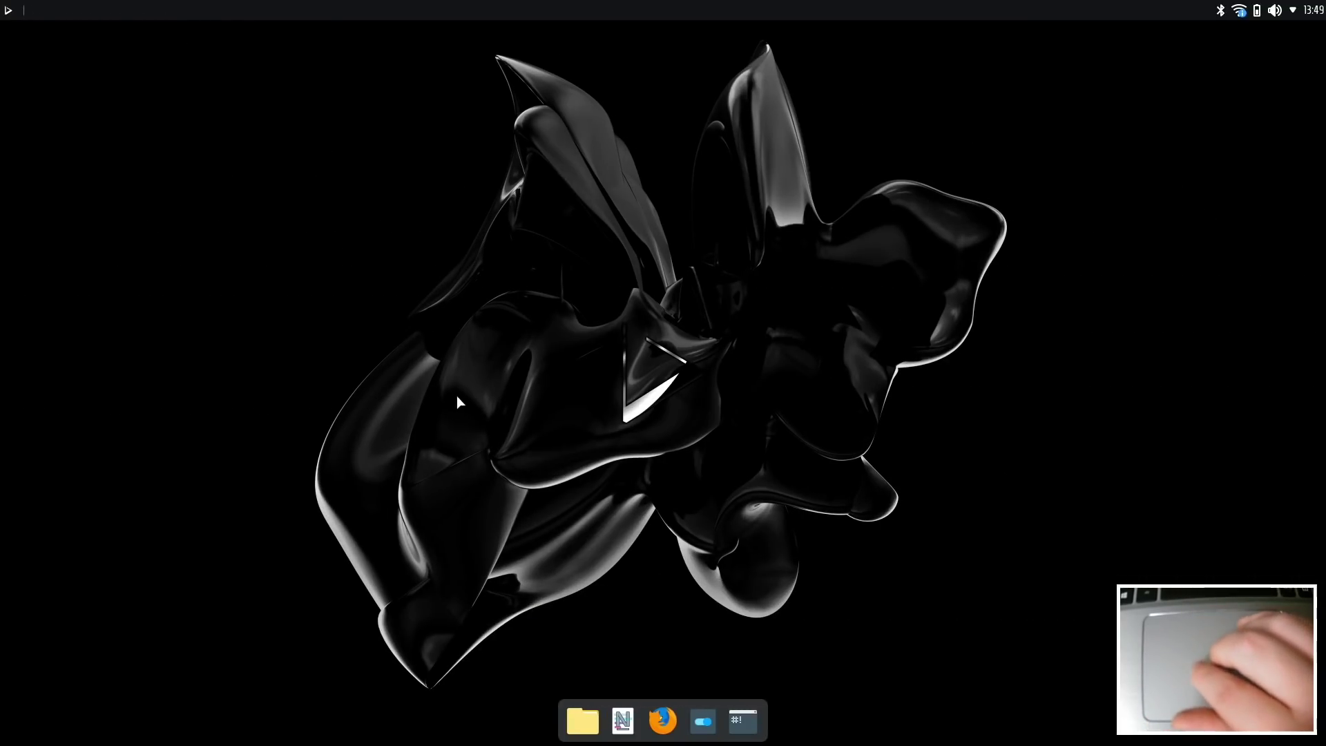
pyautogui.press('super')
pyautogui.press('super')
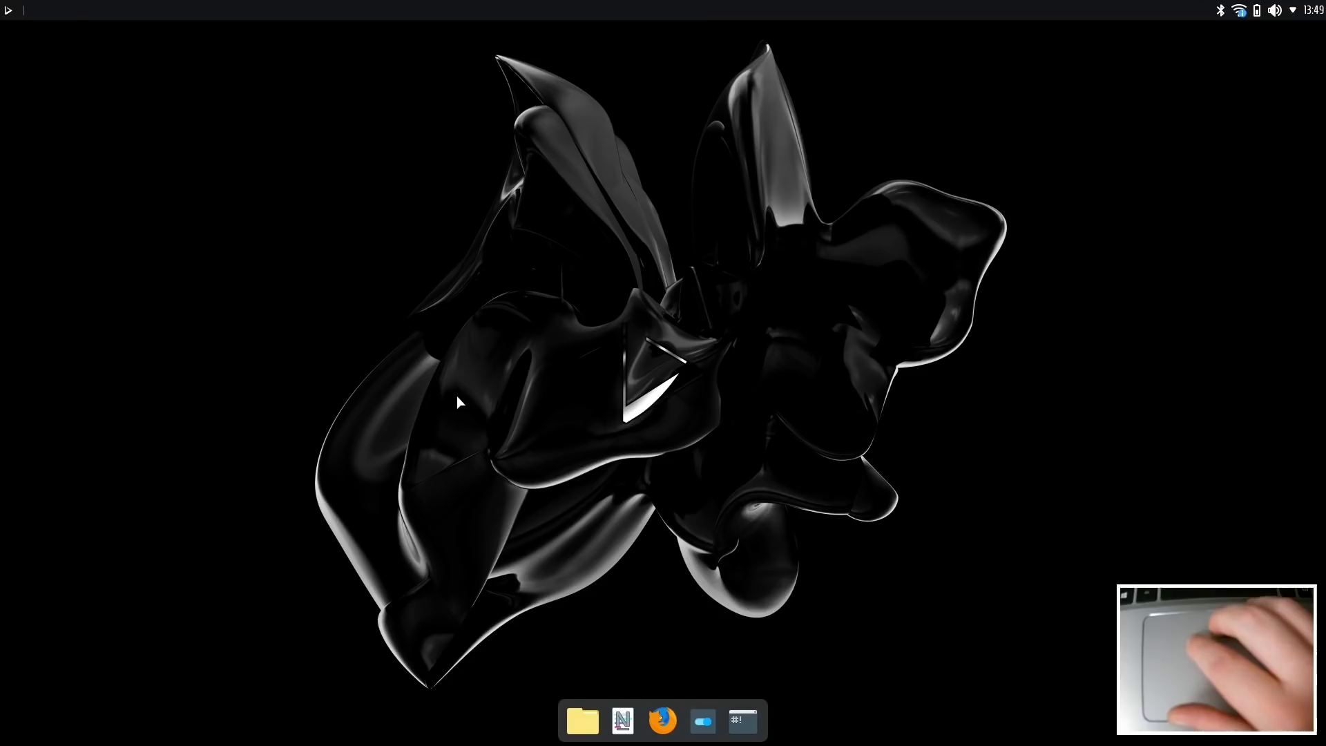
pyautogui.press('ctrl+super+Left')
pyautogui.press('ctrl+super+Right')
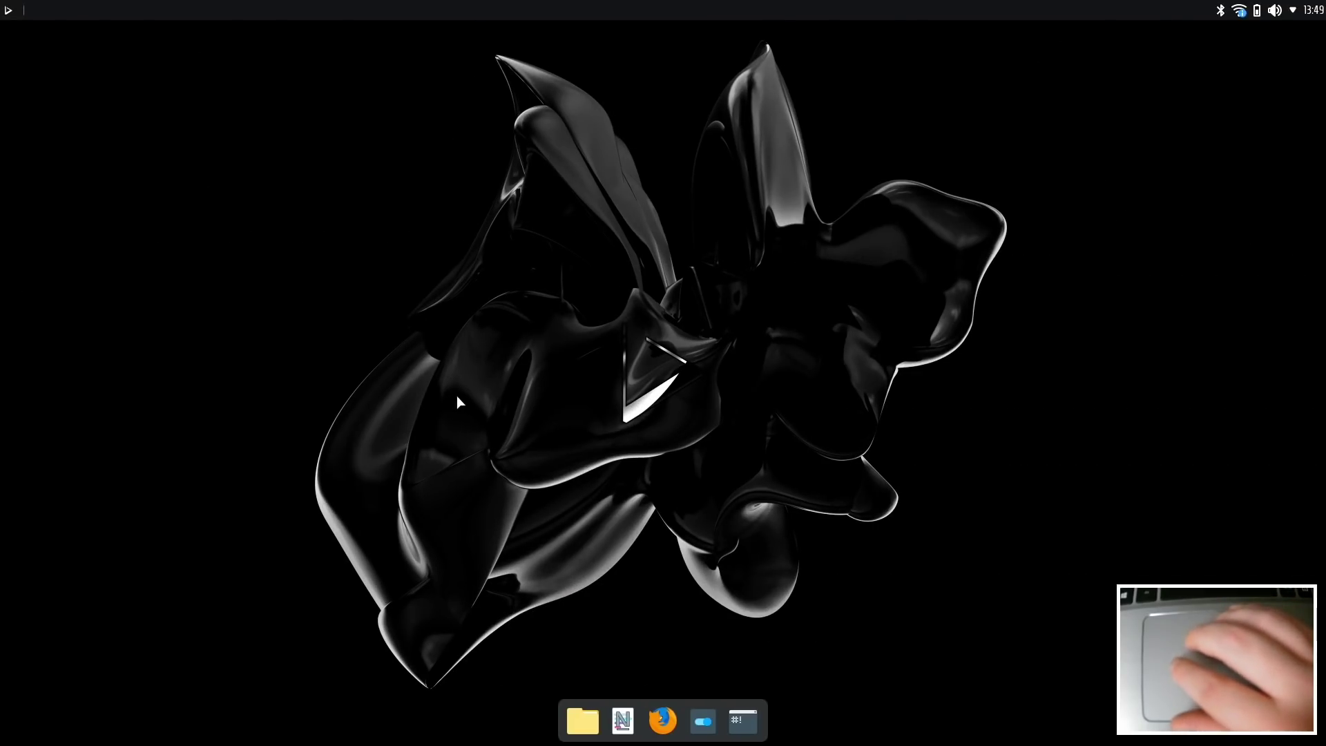
pyautogui.press('ctrl+super+Right')
pyautogui.press('ctrl+super+Left')
pyautogui.press('ctrl+super+Right')
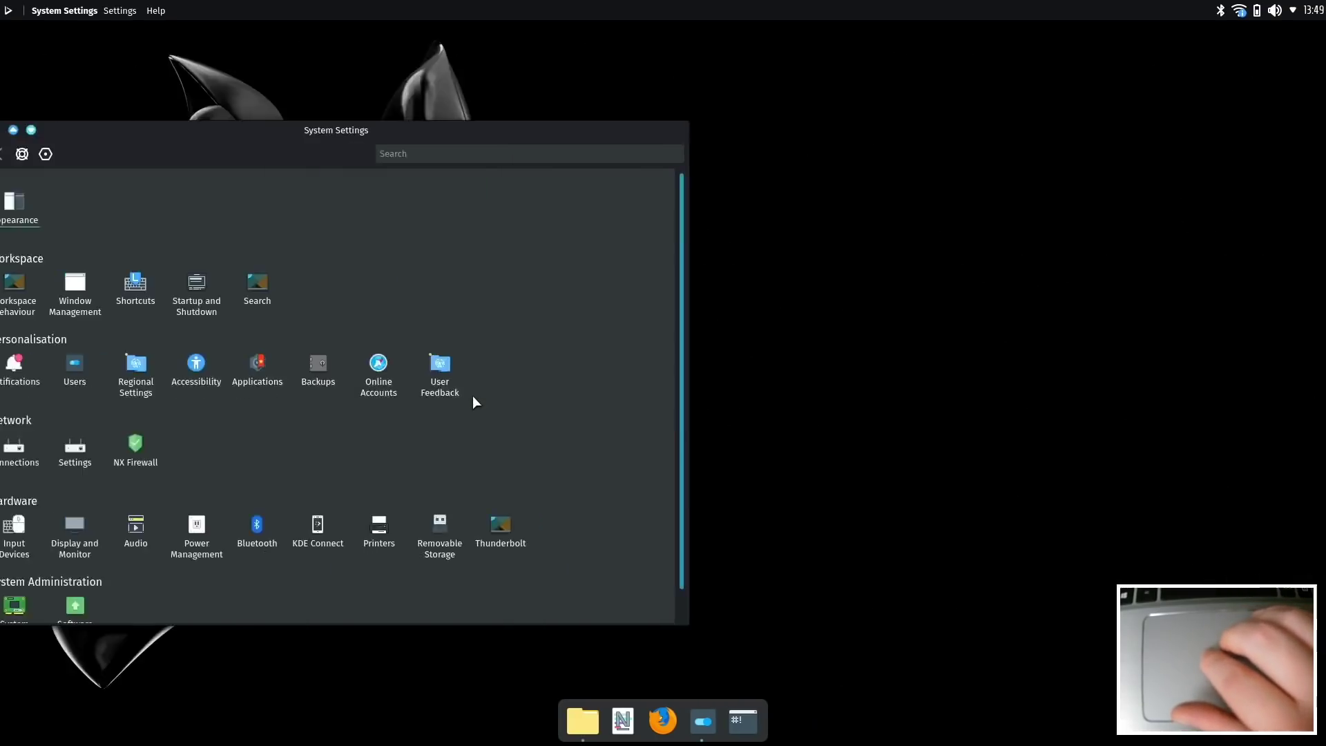
pyautogui.press('super')
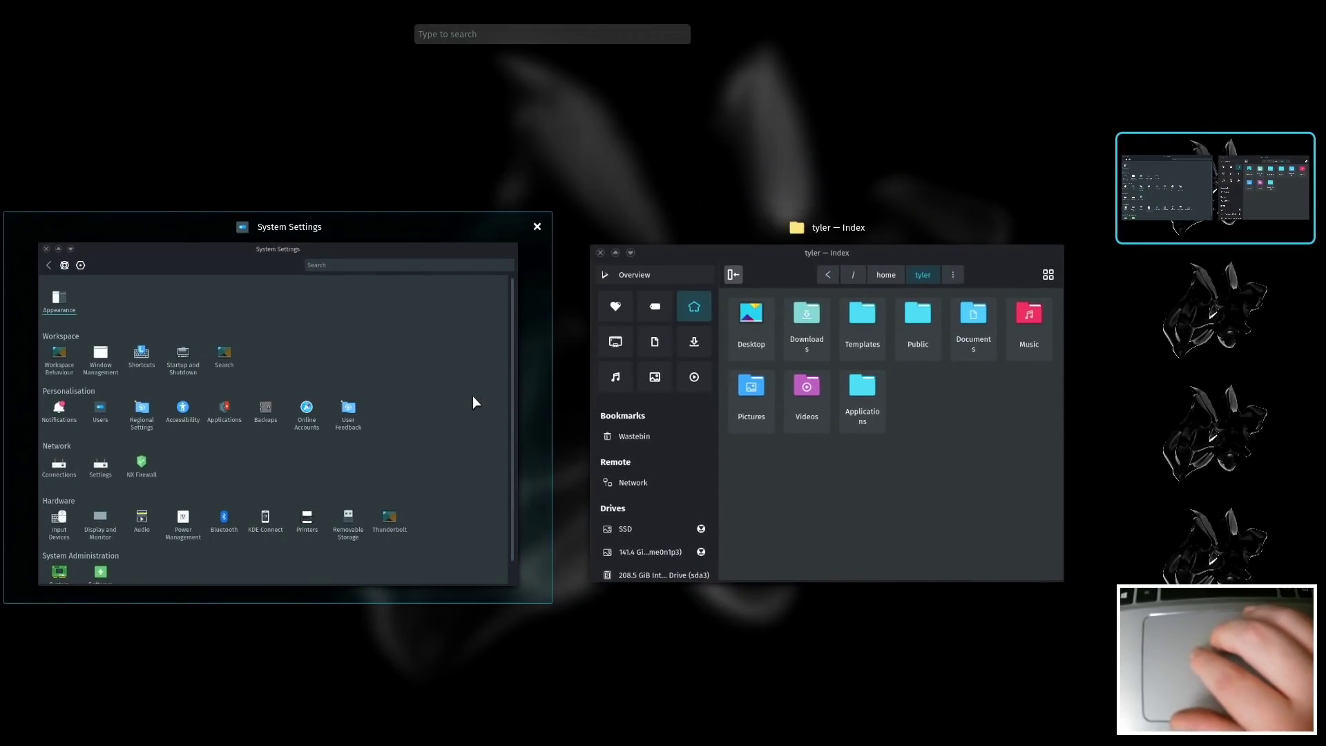